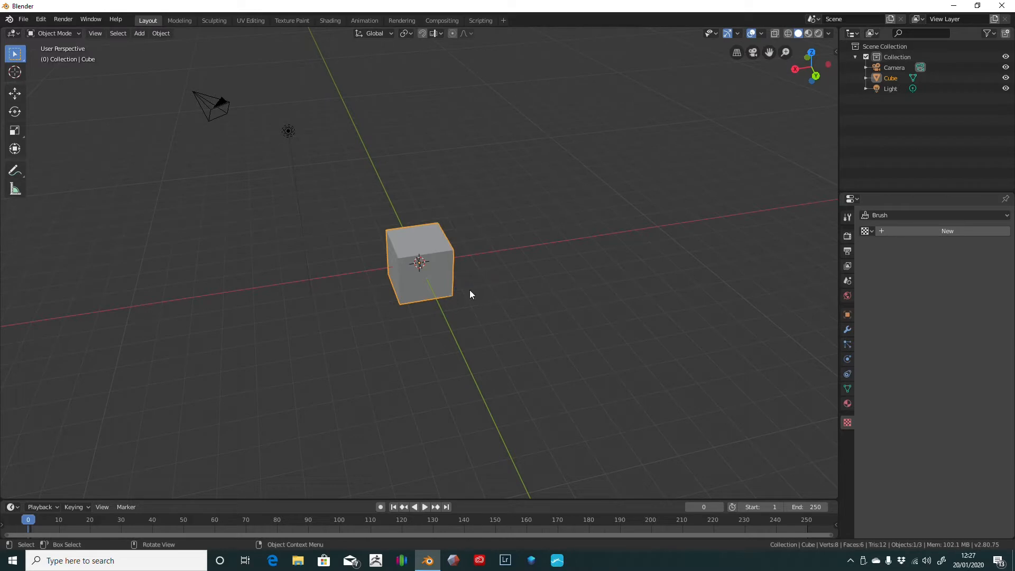
- Delete the default cube and add a UV sphere at the world origin
key("x")
left_click(484, 225)
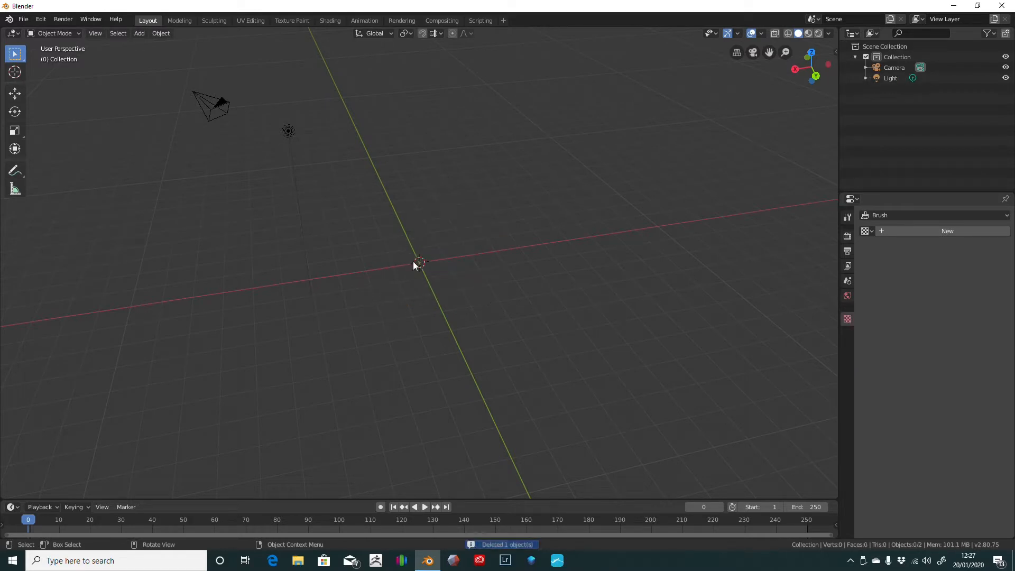
key("shift+a")
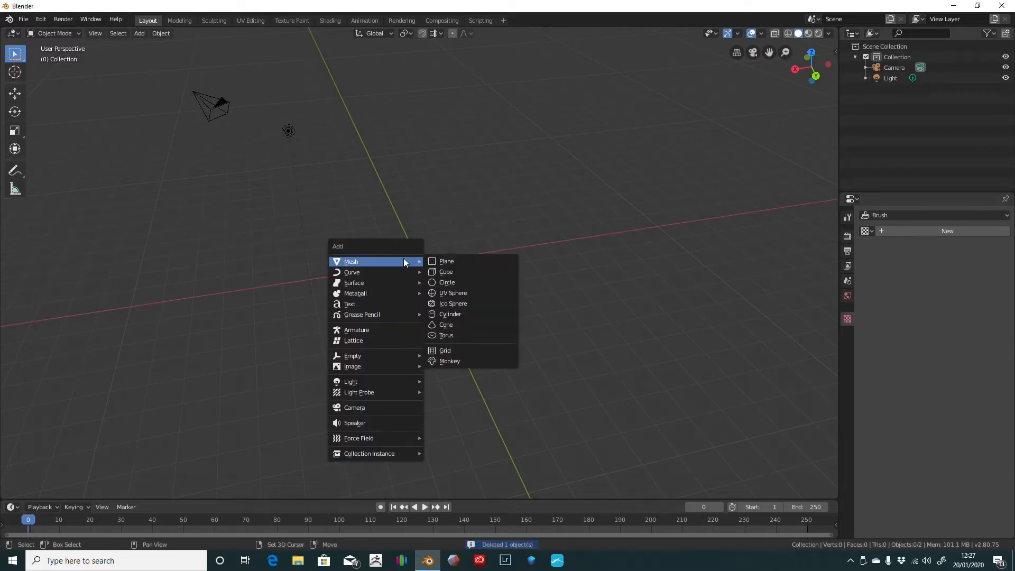
left_click(455, 293)
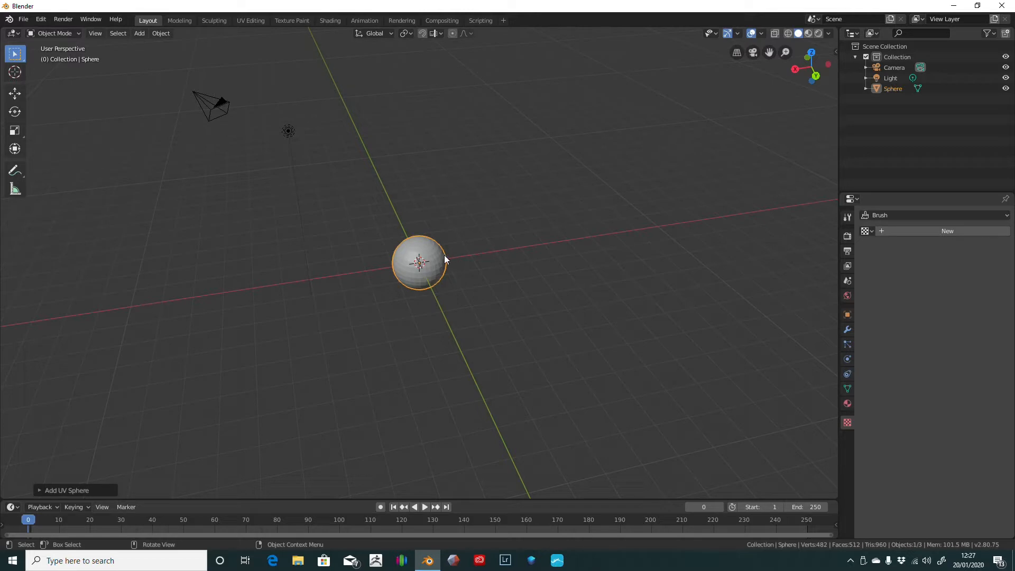
- Move the sphere along the negative X axis to about -10.2 m from the origin
scroll(499, 245, "down", 3)
scroll(497, 246, "up", 2)
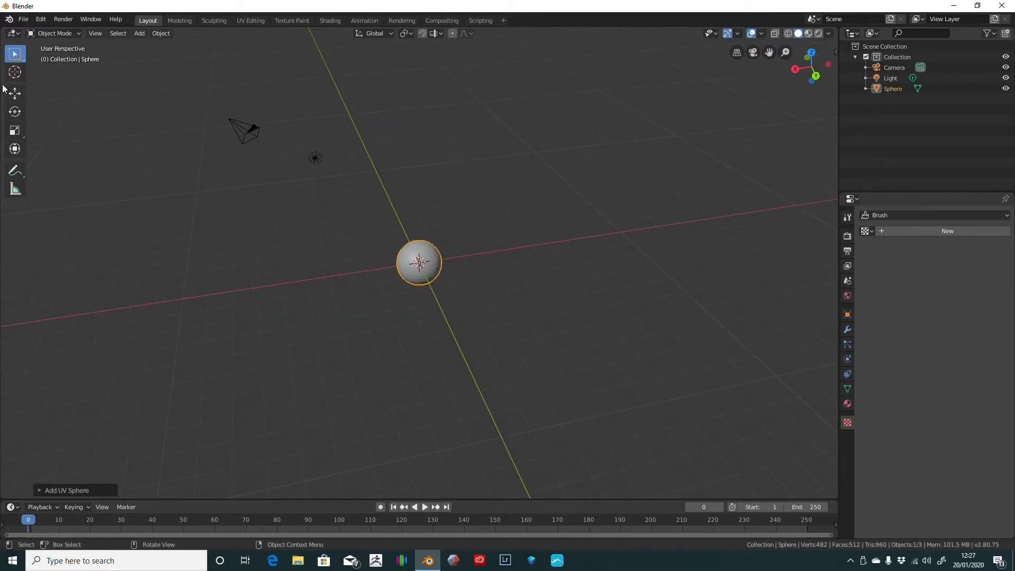
left_click(16, 94)
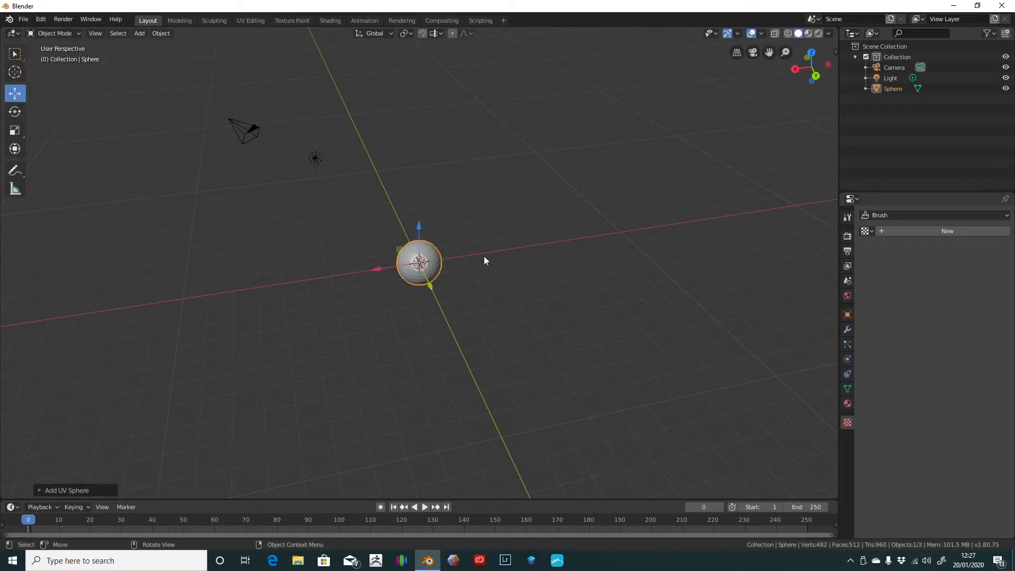
left_click_drag(374, 269, 580, 238)
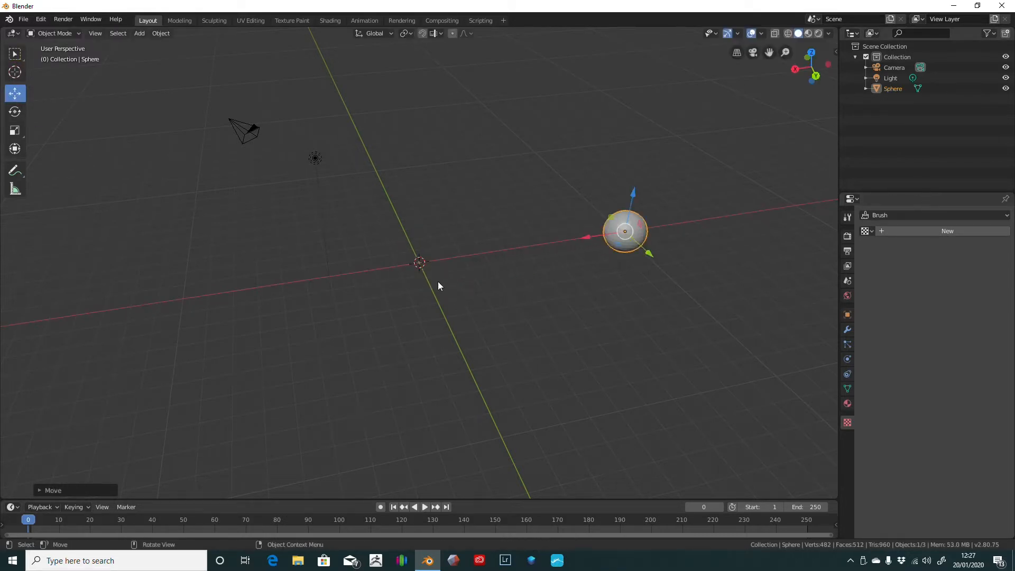
- Add a plain axes empty at the world origin
key("shift+a")
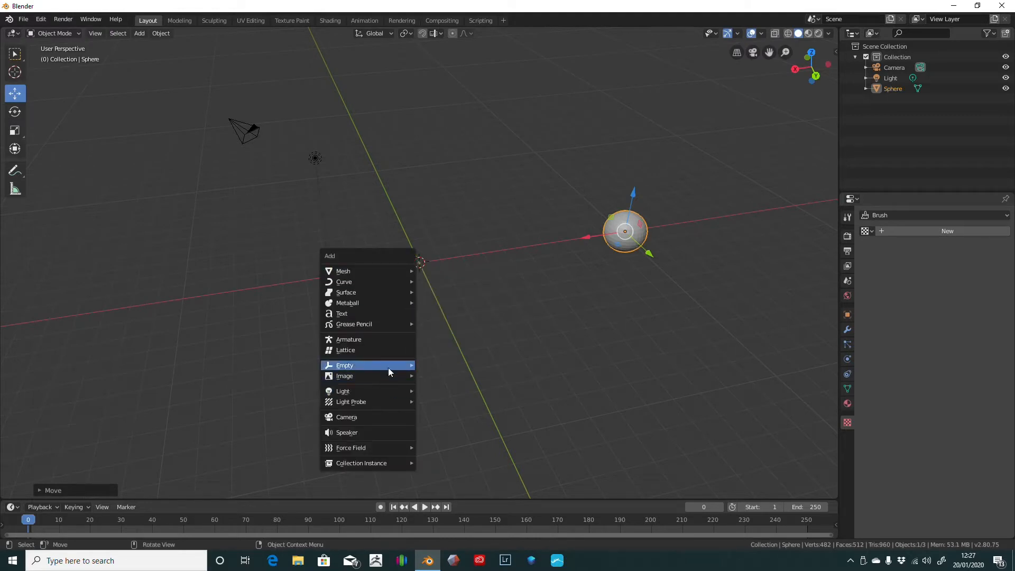
mouse_move(389, 367)
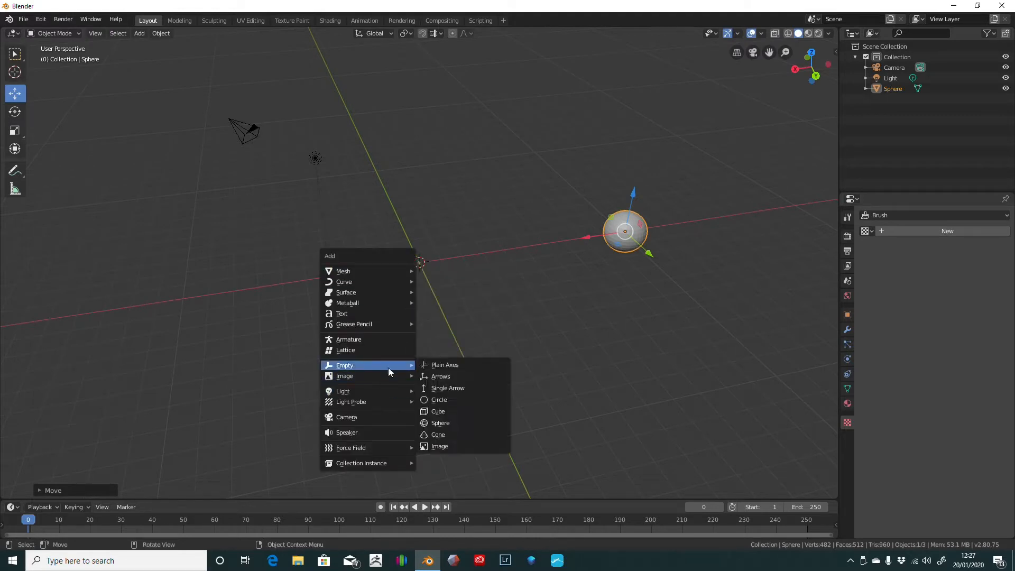
left_click(468, 367)
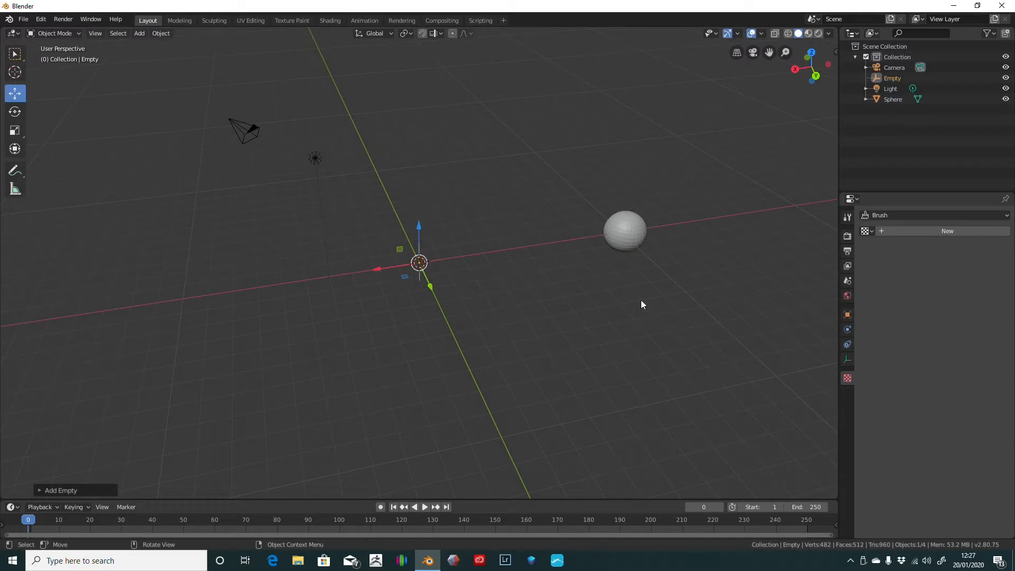
- Add an Array modifier to the sphere and set its relative X offset to 0
left_click(635, 236)
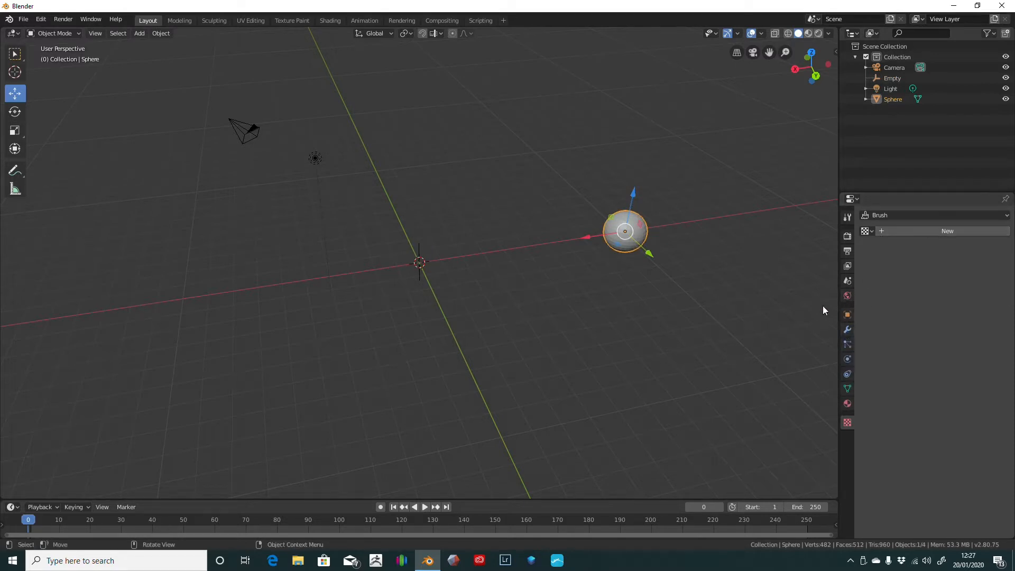
left_click(848, 329)
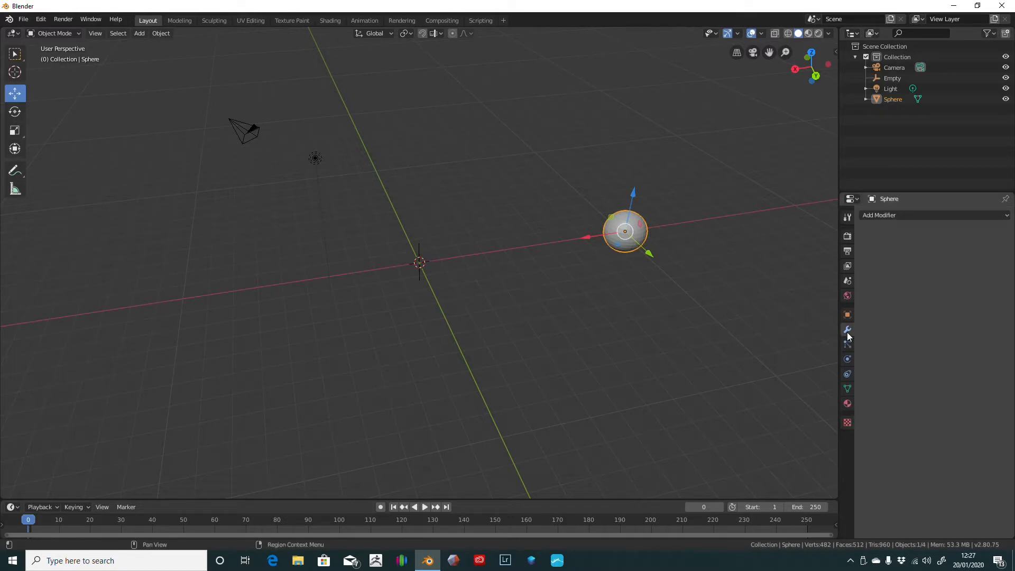
left_click(893, 214)
left_click(796, 241)
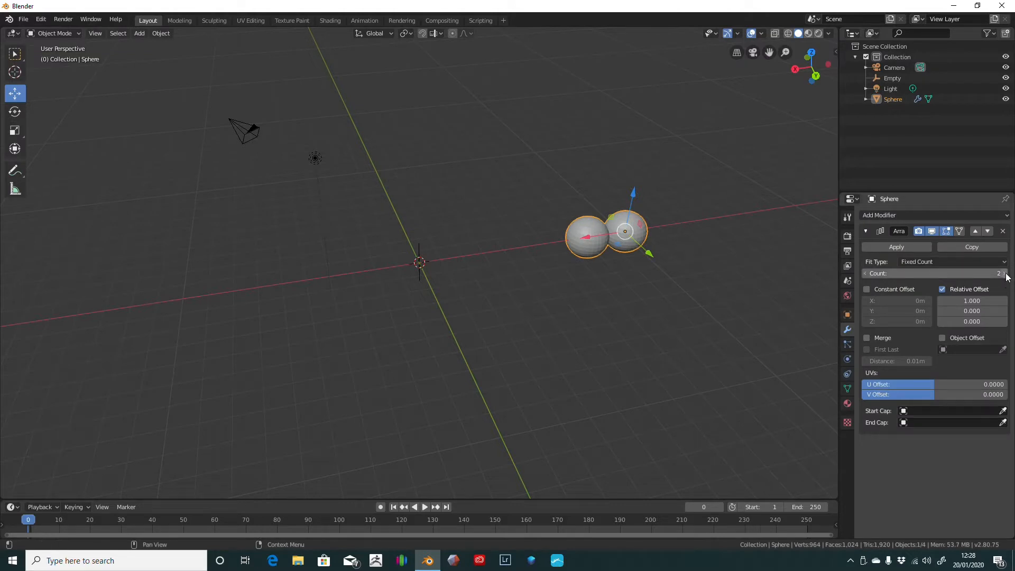
left_click(972, 301)
type("0")
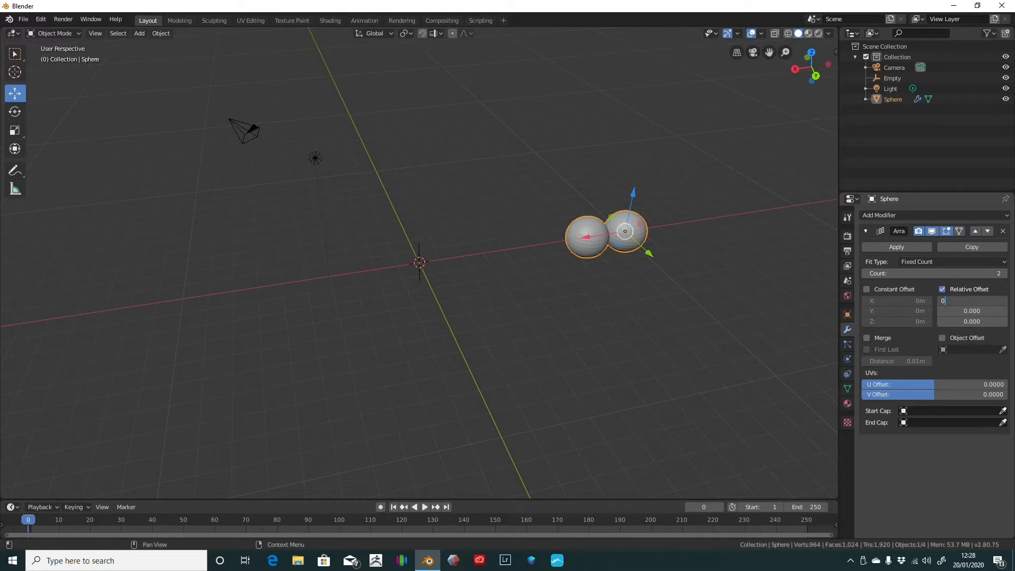
key("Return")
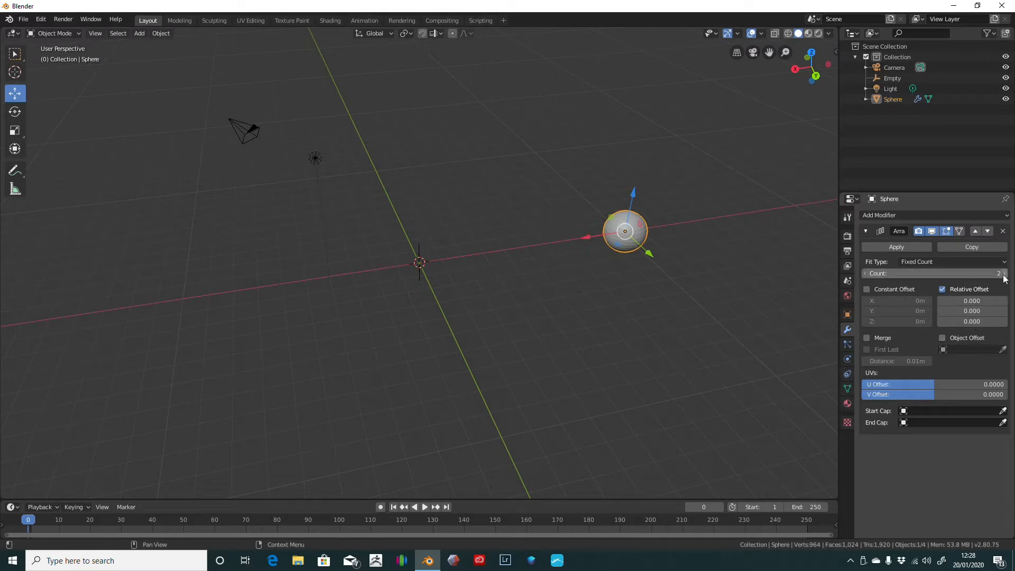
- Raise the Array modifier's count to 12
left_click(1004, 273)
left_click(1004, 274)
left_click(1005, 274)
left_click(1004, 274)
left_click(1005, 274)
left_click(1005, 273)
left_click(1004, 273)
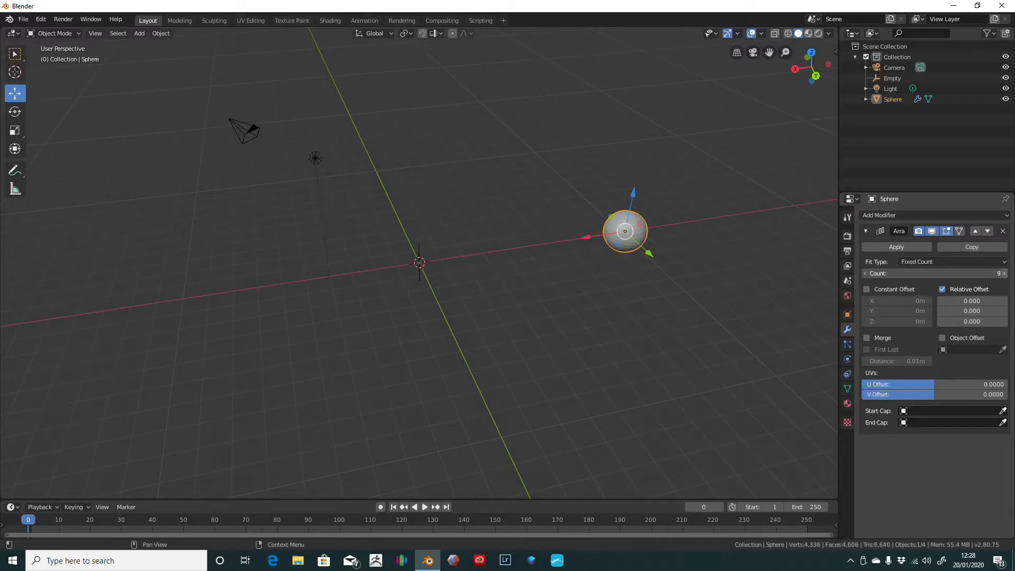
left_click(1004, 273)
left_click(1004, 273)
left_click(1005, 274)
- Enable Object Offset in the Array modifier and assign the Empty as its offset object
left_click(941, 338)
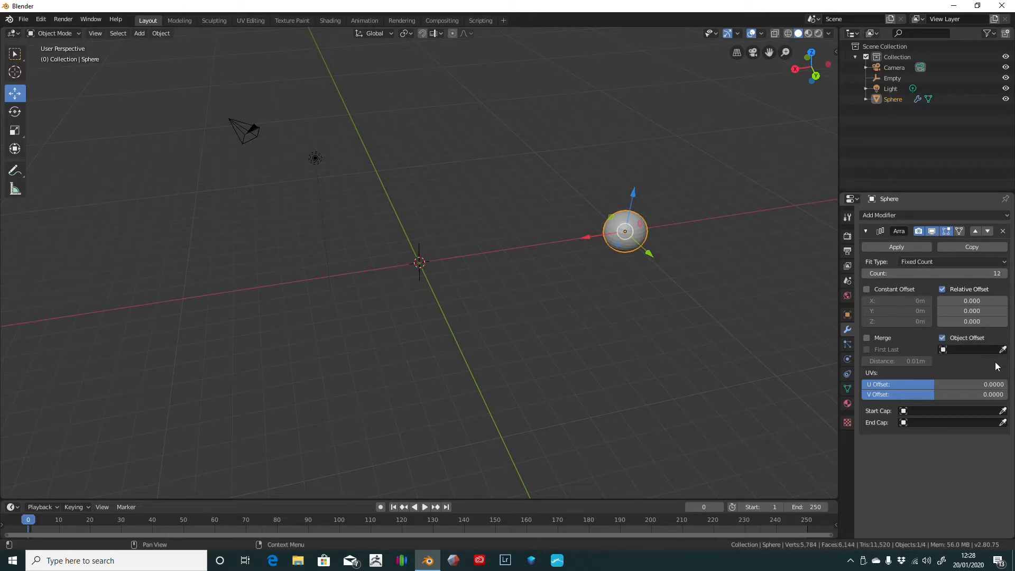
left_click(976, 350)
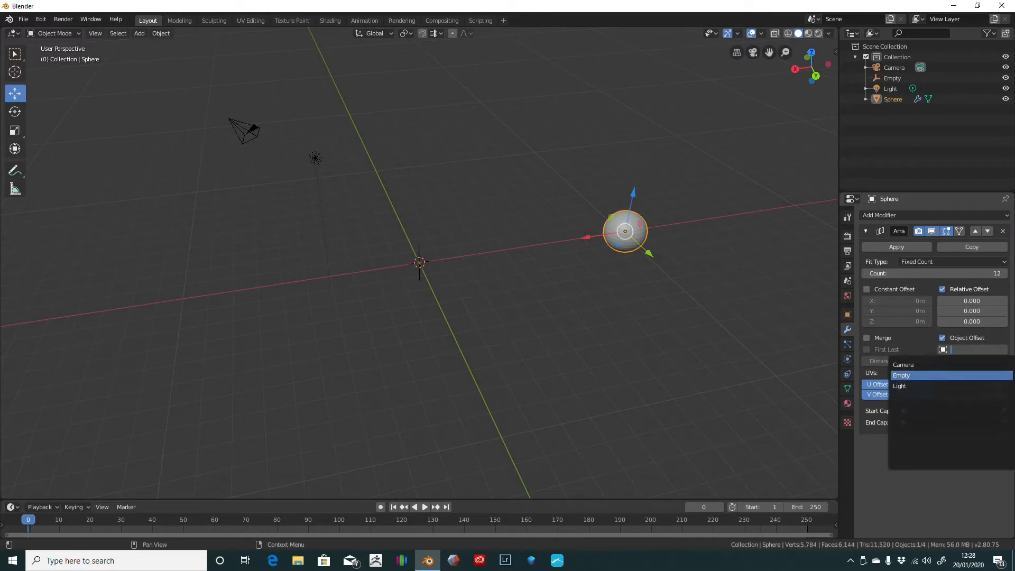
left_click(909, 376)
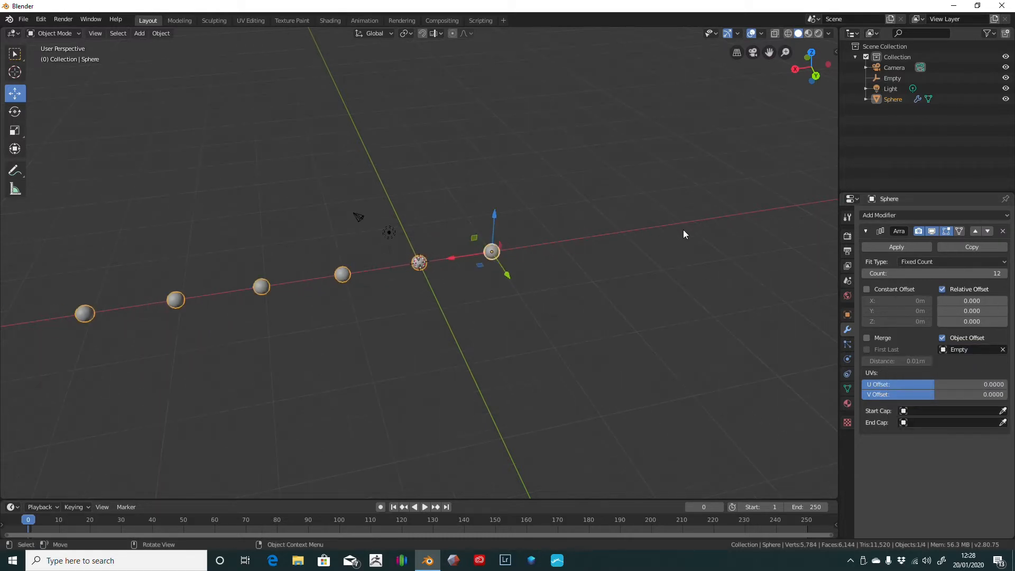
scroll(684, 234, "down", 5)
scroll(683, 234, "up", 4)
scroll(684, 235, "down", 4)
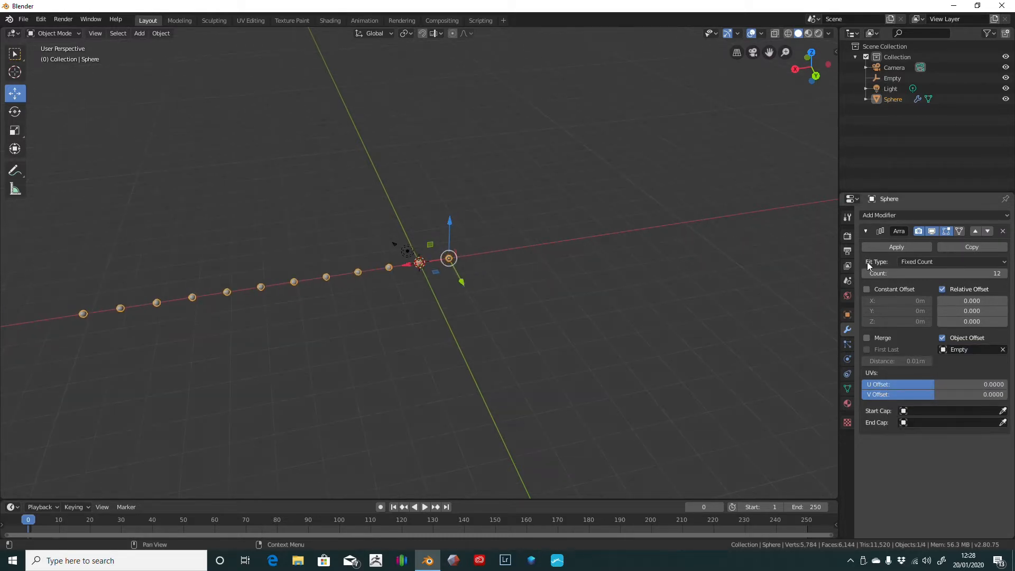
scroll(646, 304, "down", 3)
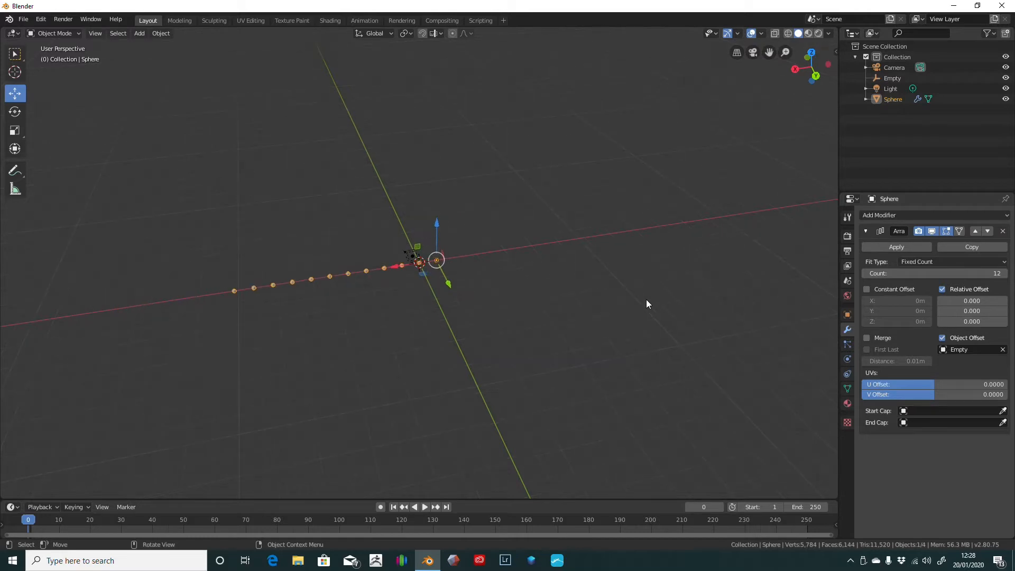
scroll(646, 304, "up", 7)
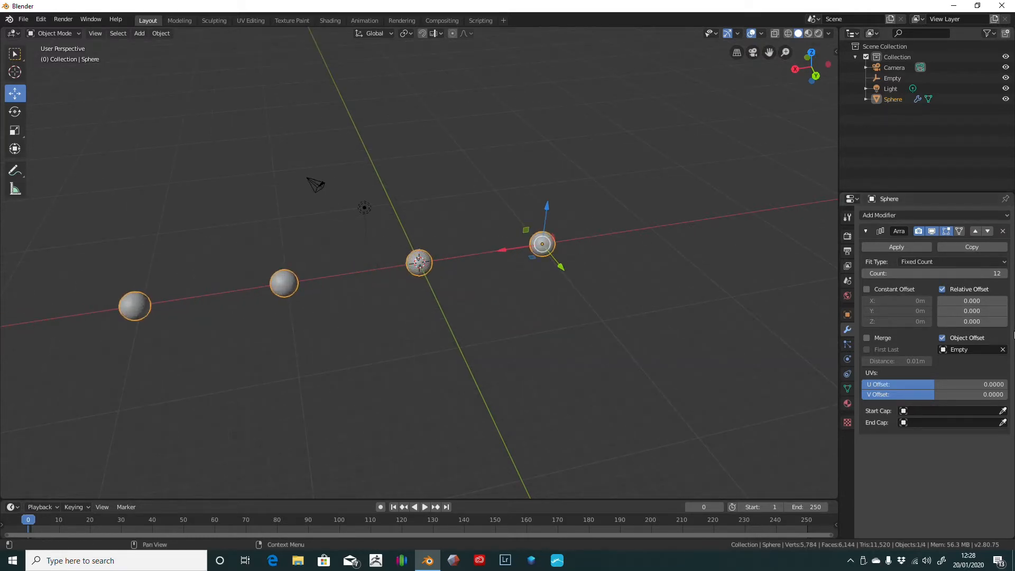
- Set the sphere's Z rotation to 30° in its object transform
left_click(848, 315)
left_click(946, 301)
type("0d")
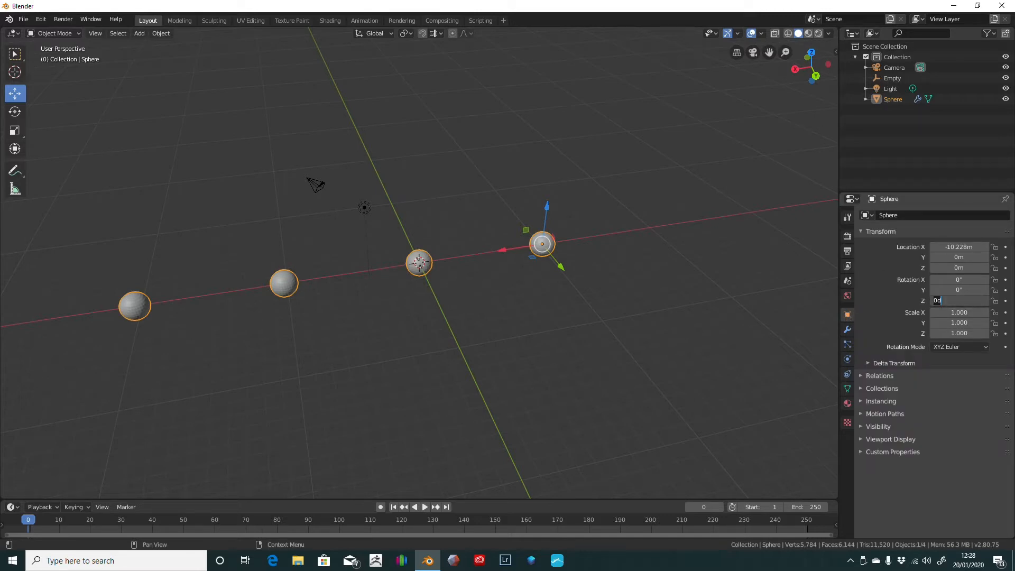
type("30")
key("Return")
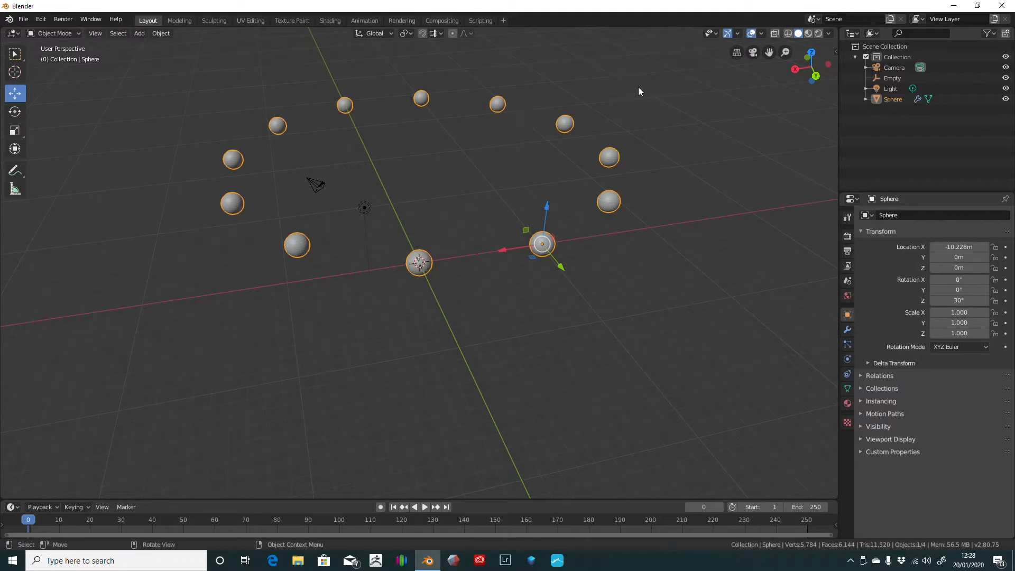
- Move the sphere to about X -8.04 m and Y -0.94 m to tighten the circle of copies
middle_click_drag(639, 87, 628, 134)
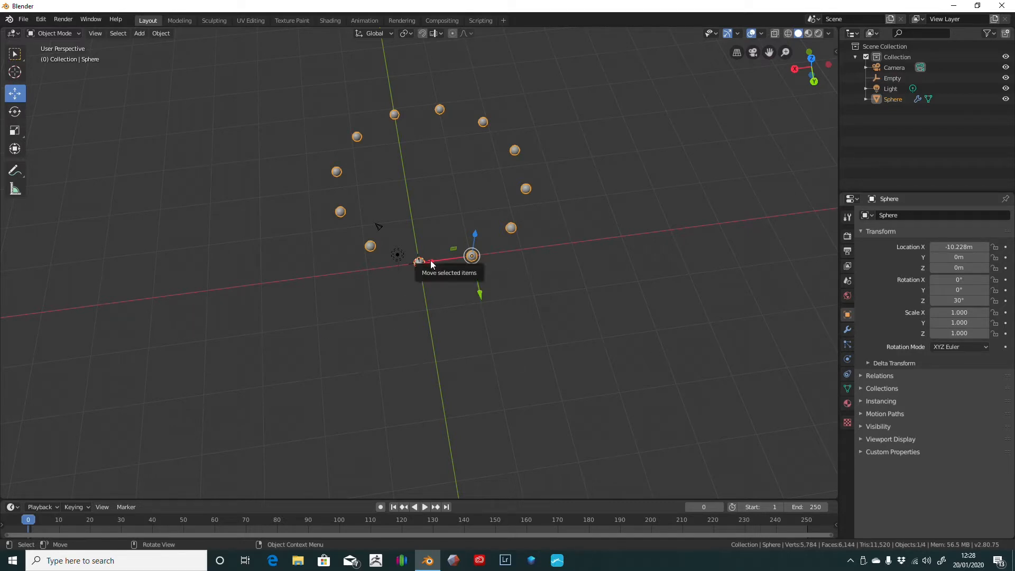
left_click_drag(479, 296, 418, 268)
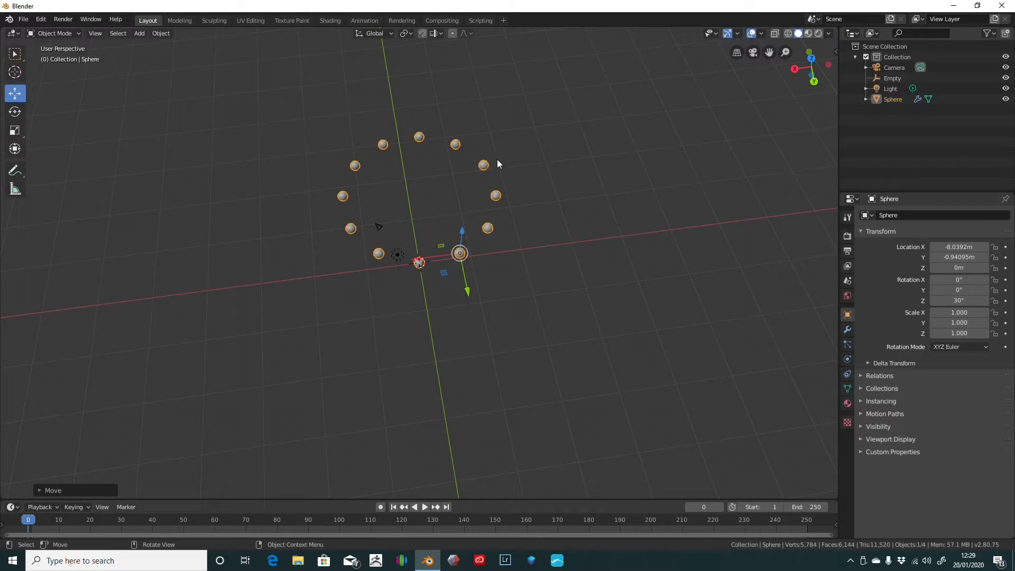
scroll(587, 216, "down", 5)
scroll(576, 228, "up", 8)
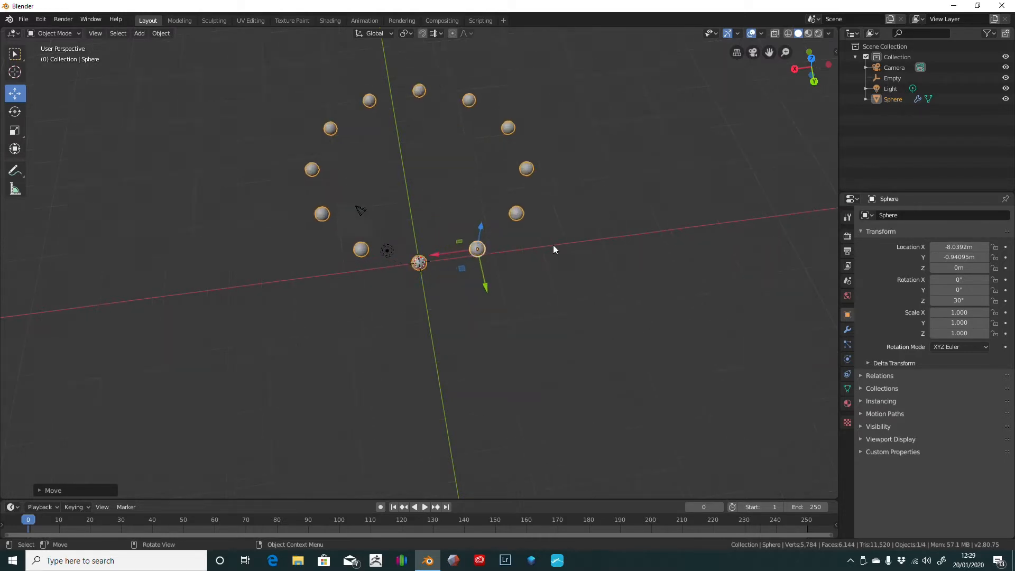
scroll(552, 246, "down", 3)
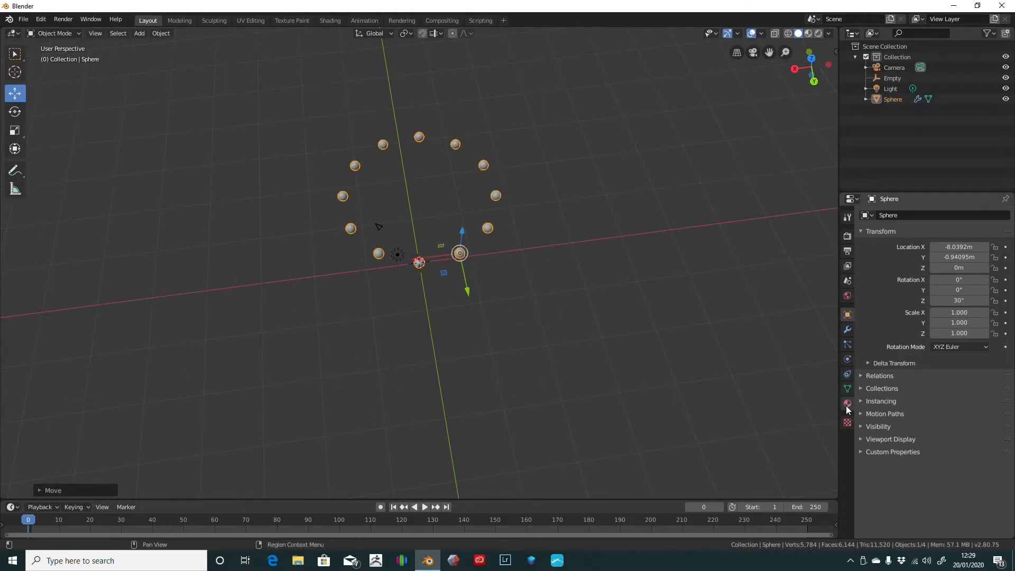
- Apply the Array modifier to the sphere
left_click(847, 329)
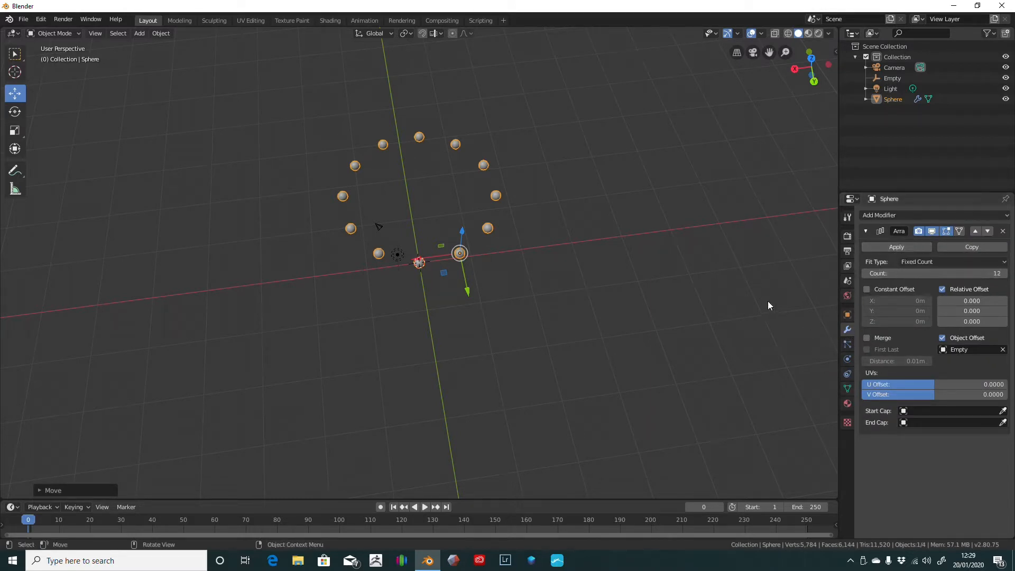
left_click(896, 249)
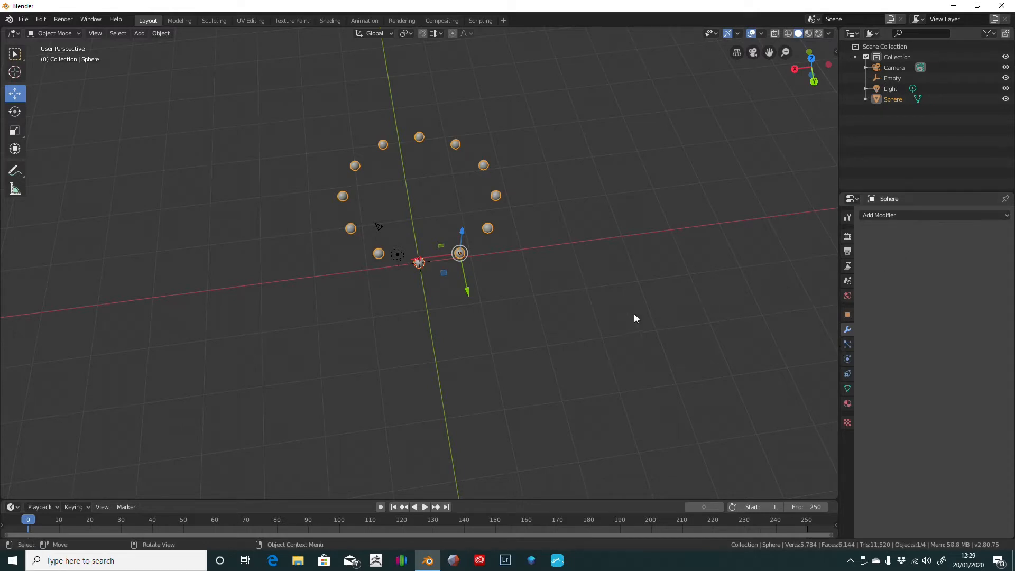
mouse_move(535, 199)
middle_mouse_down()
mouse_move(474, 259)
mouse_move(532, 195)
mouse_move(538, 205)
middle_mouse_up()
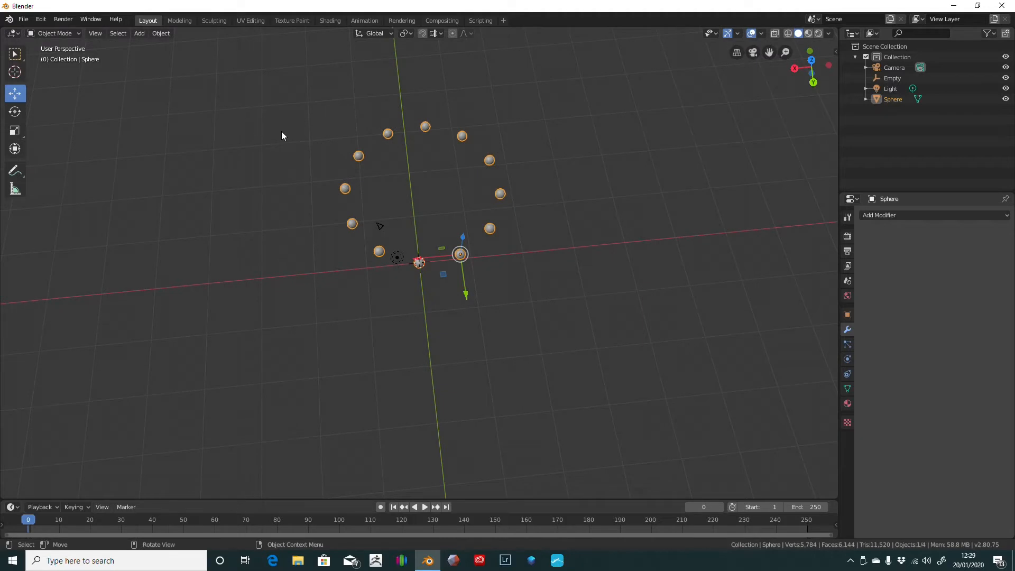
- Centre the ring of spheres on its origin point with Set Origin, Geometry to Origin
left_click(155, 34)
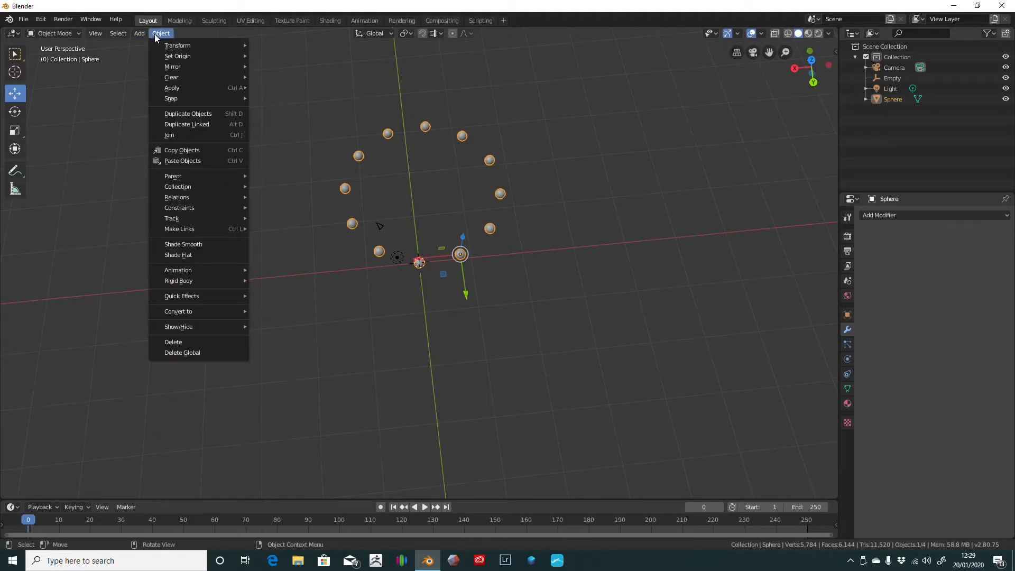
mouse_move(243, 59)
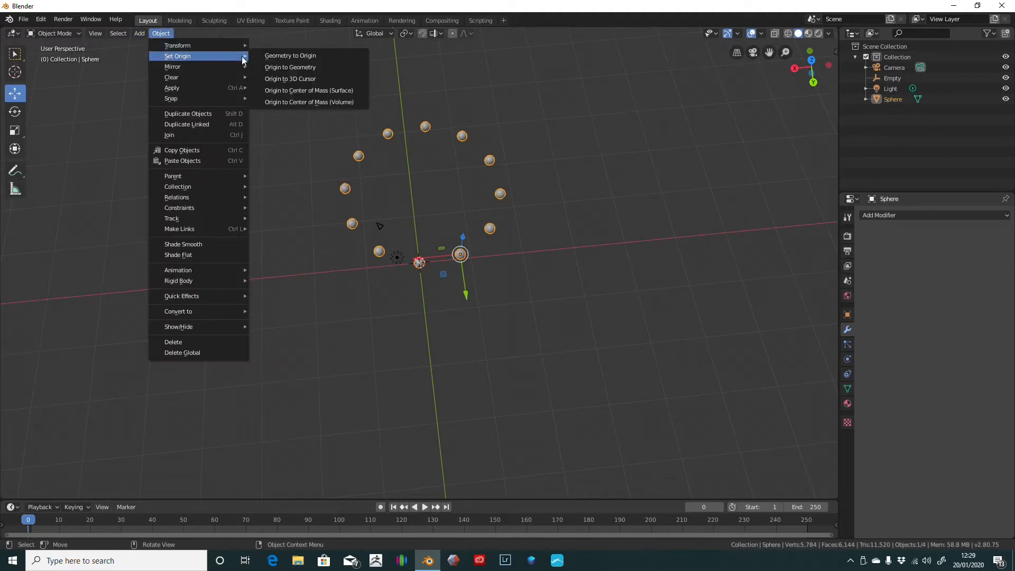
left_click(289, 61)
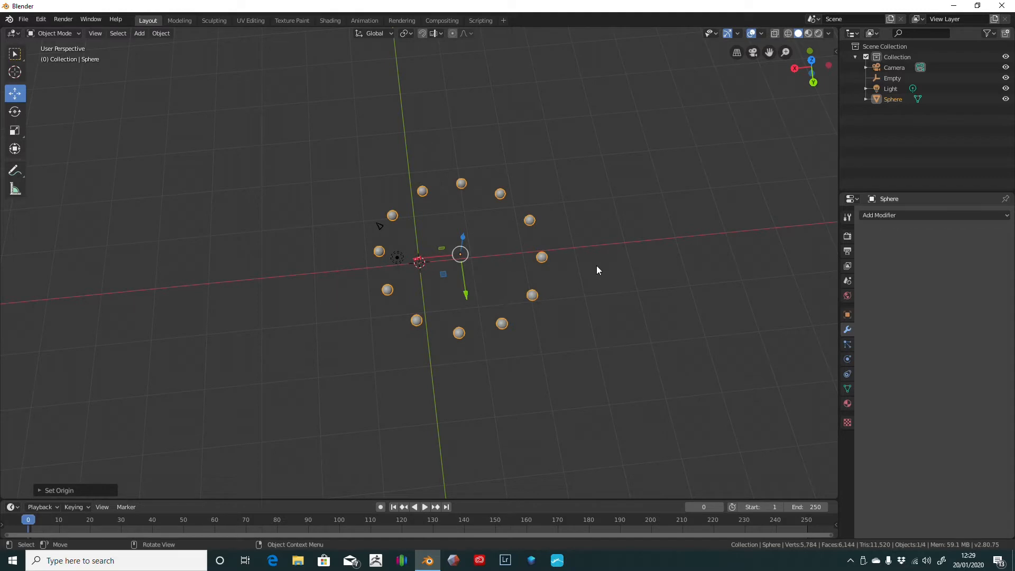
mouse_move(596, 266)
middle_mouse_down()
mouse_move(583, 201)
mouse_move(592, 255)
middle_mouse_up()
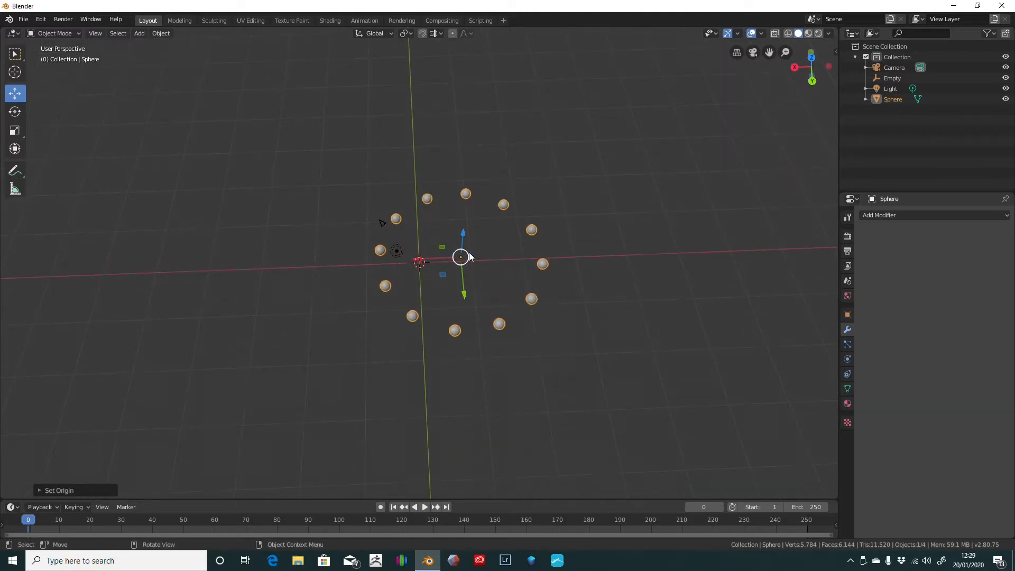
middle_click_drag(509, 252, 573, 256)
scroll(455, 268, "up", 5)
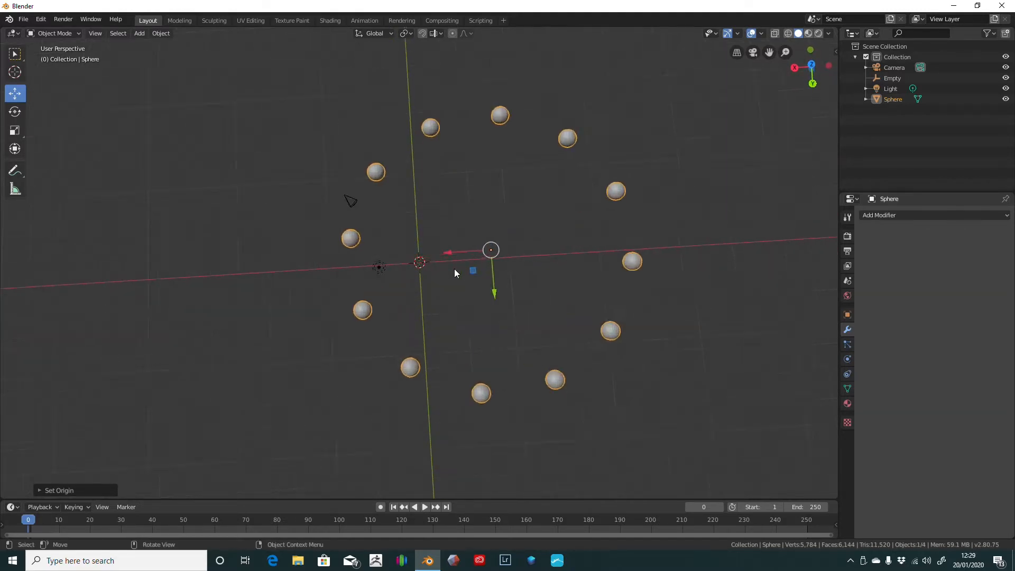
- Move the ring of spheres along Y and X so its centre sits on the world origin
scroll(489, 286, "up", 2)
left_click_drag(569, 284, 578, 302)
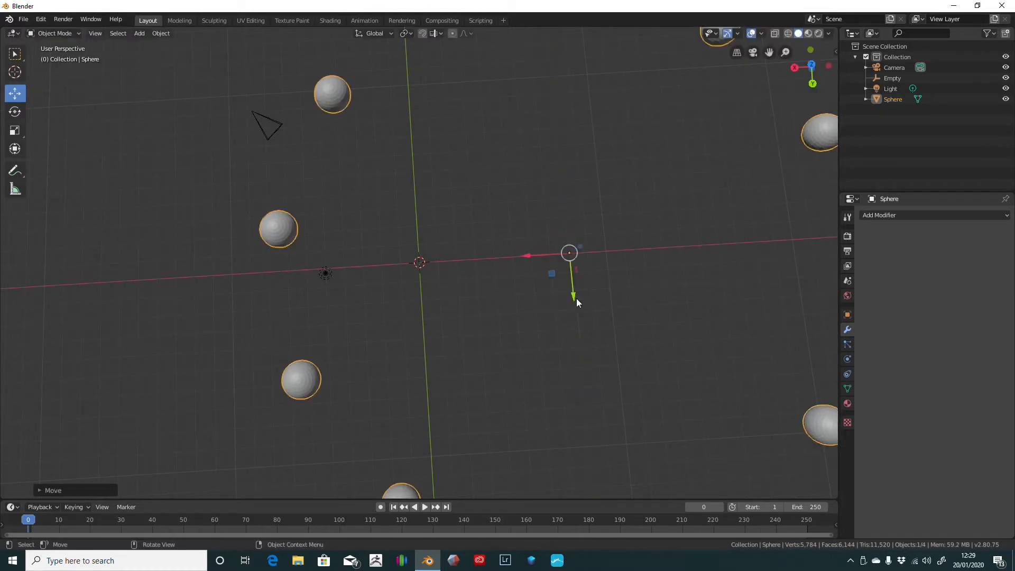
left_click_drag(527, 257, 381, 266)
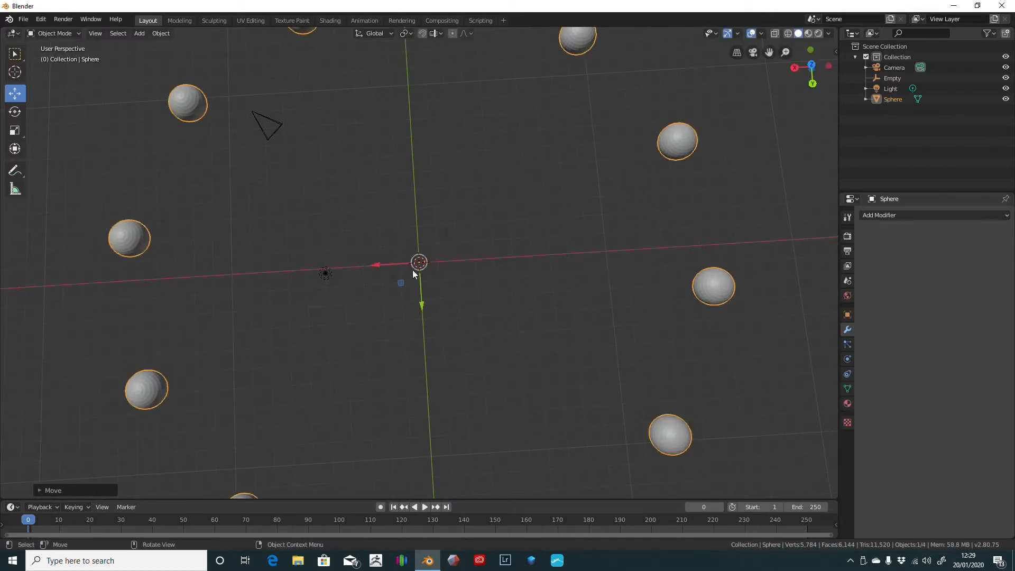
- Add a cylinder mesh at the centre of the sphere ring
scroll(439, 255, "down", 6)
middle_click_drag(667, 266, 604, 257)
scroll(604, 257, "up", 4)
scroll(680, 263, "down", 2)
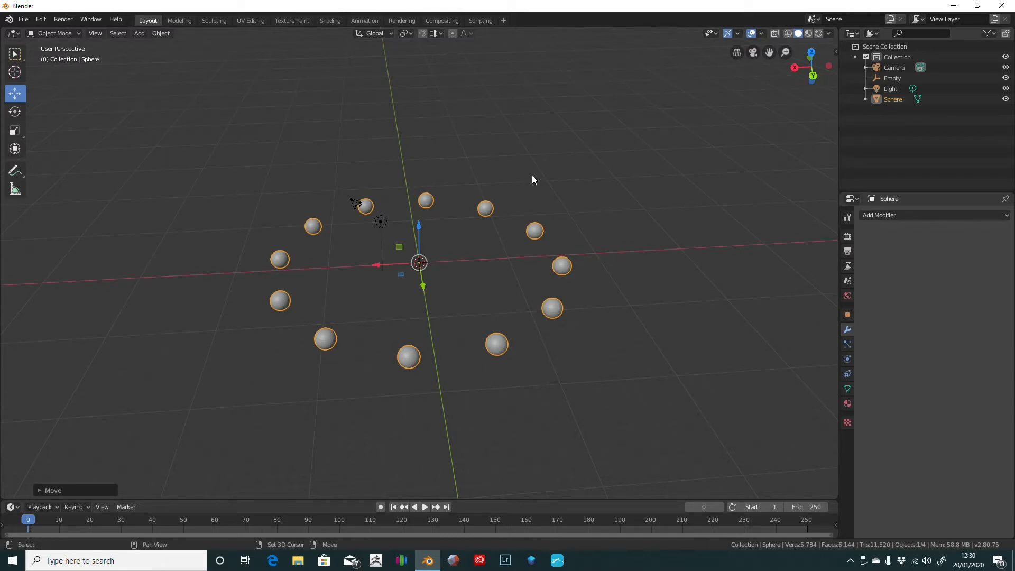
key("shift+a")
mouse_move(532, 176)
mouse_move(516, 80)
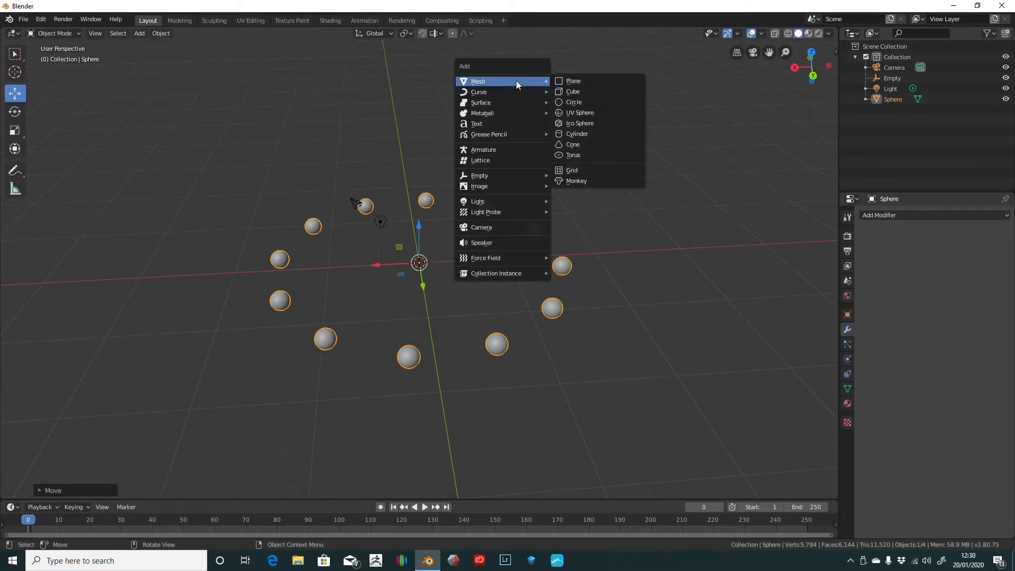
left_click(581, 134)
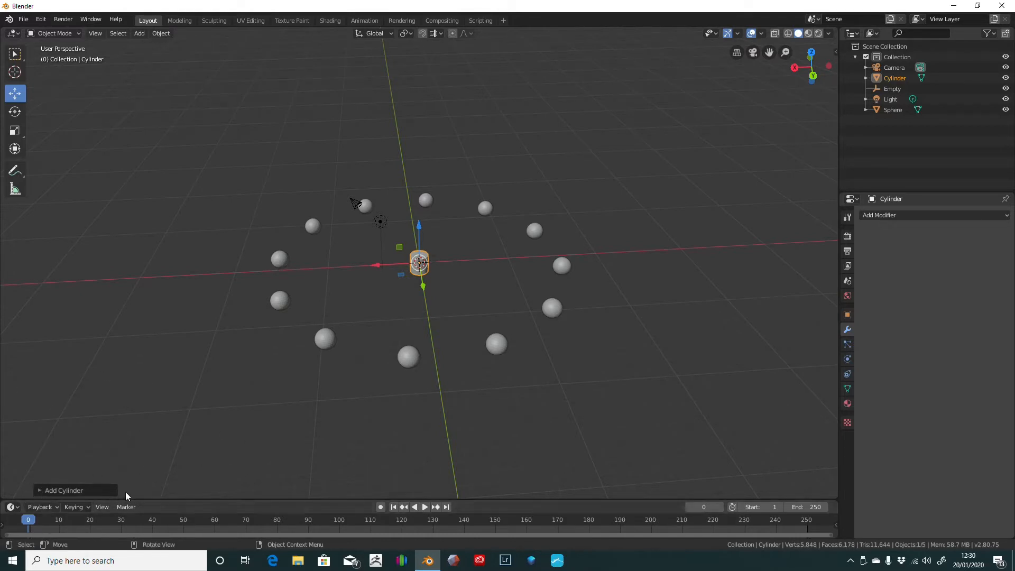
- Set the new cylinder's vertices to 189 and its radius to 17.2 m, so the disc reaches past the spheres
left_click(87, 489)
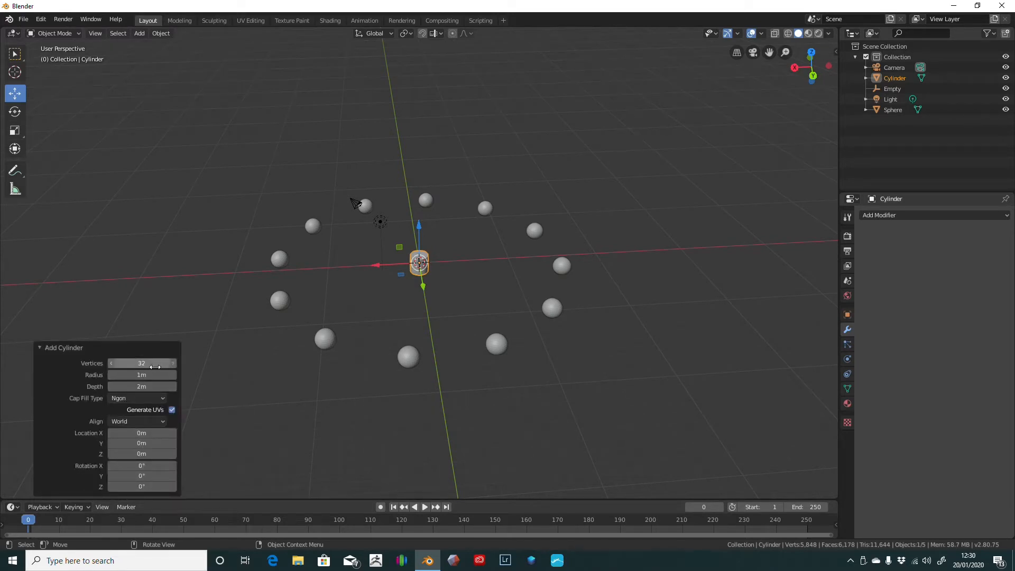
scroll(421, 341, "up", 8)
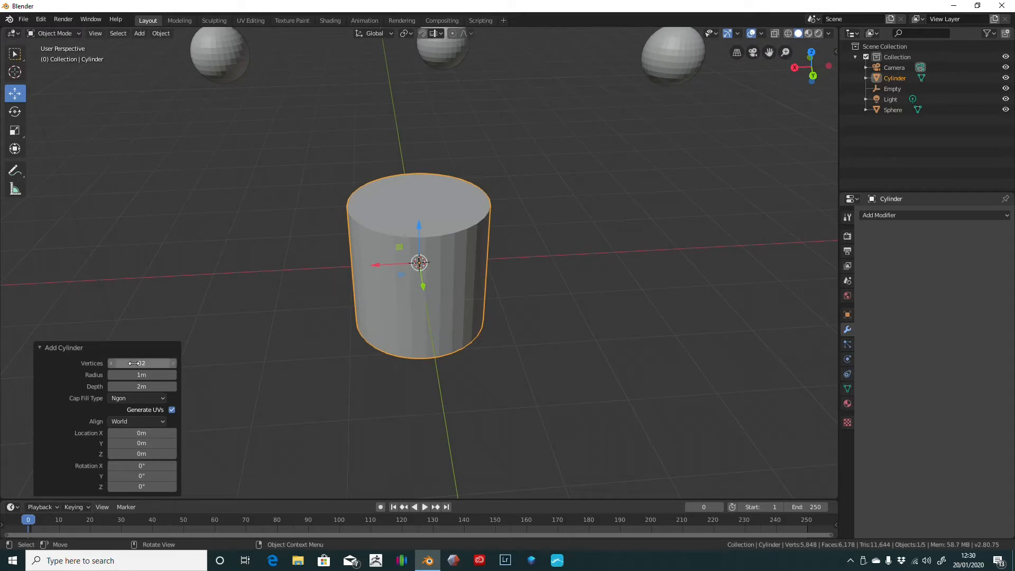
left_click_drag(136, 363, 223, 366)
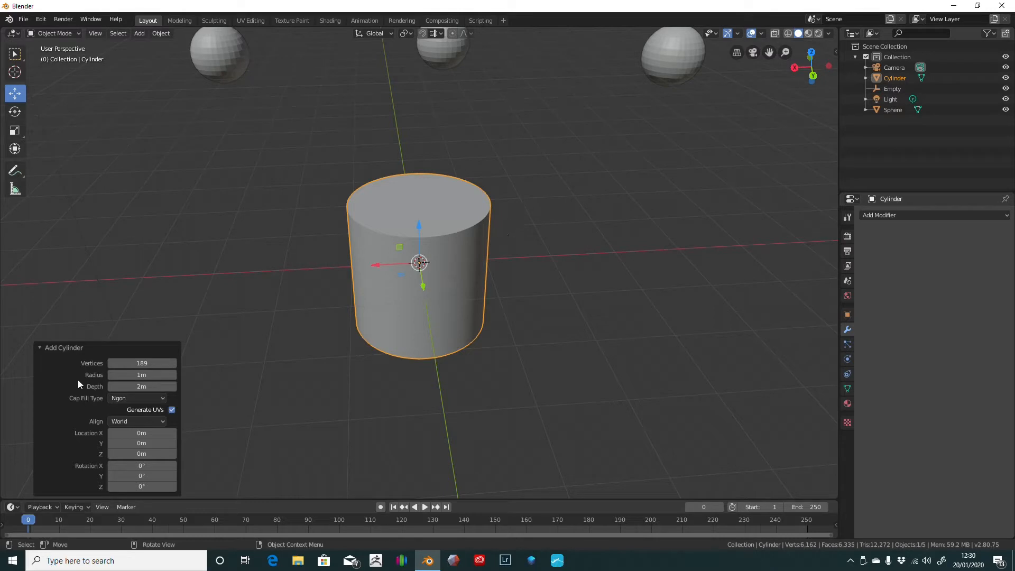
scroll(272, 322, "down", 8)
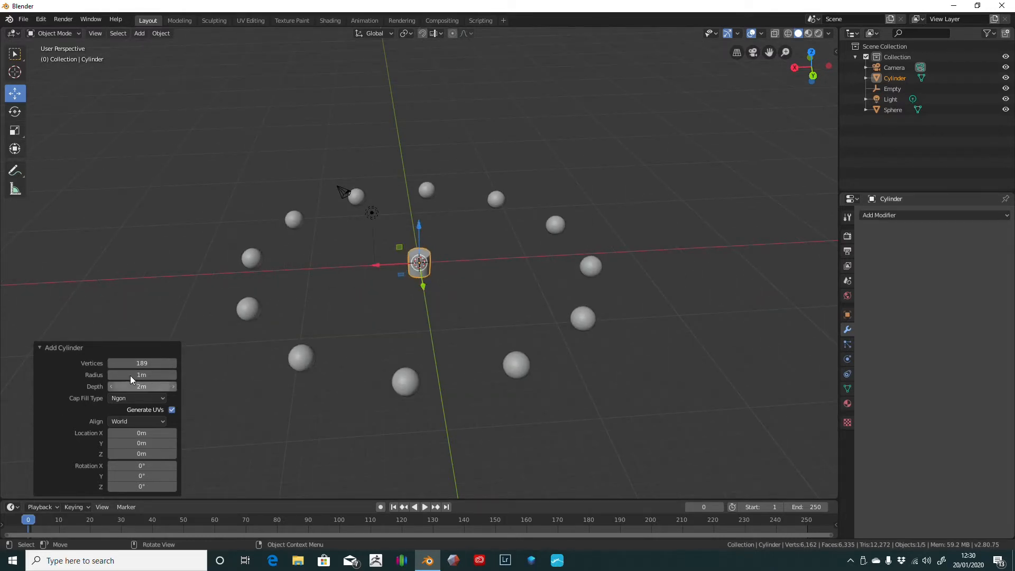
scroll(353, 355, "down", 3)
left_click_drag(144, 376, 23, 268)
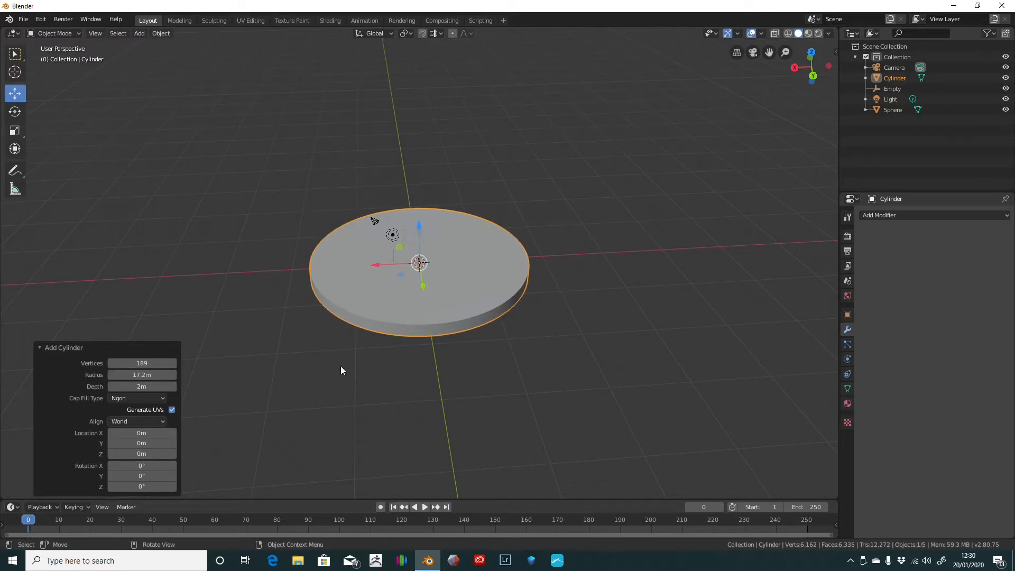
- Lower the disc by 0.9 m along Z so the spheres protrude from its upper face
left_click_drag(422, 229, 422, 234)
middle_click_drag(574, 236, 566, 283)
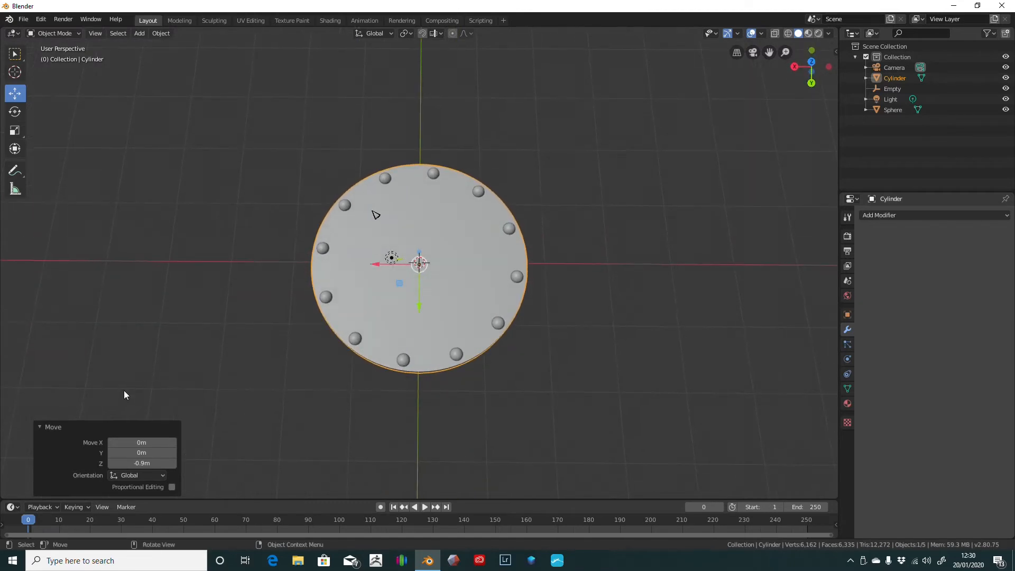
middle_click_drag(382, 368, 491, 355)
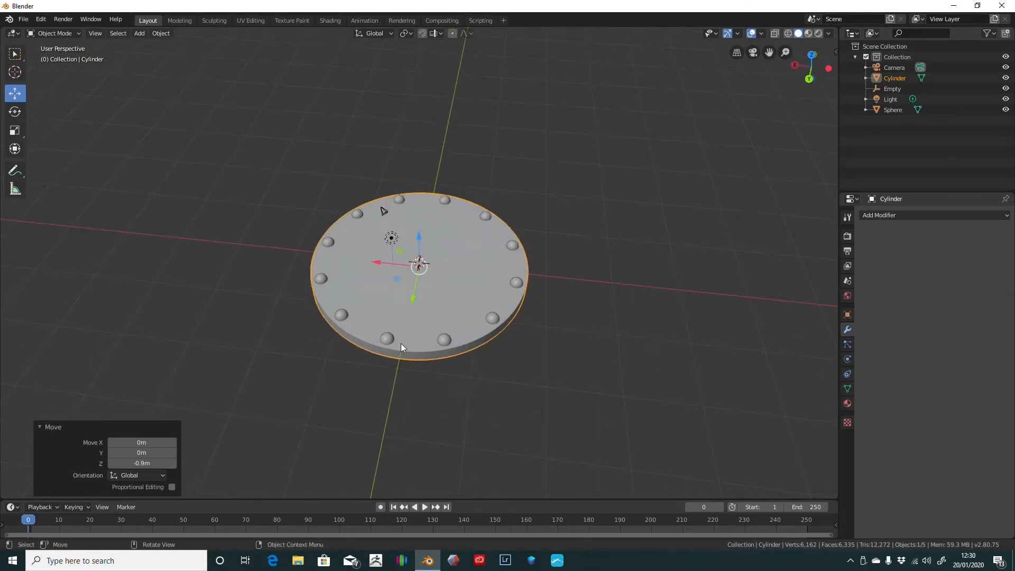
- Duplicate the disc in place by copy and paste, and scale the copy uniformly to about 0.828, inside the spheres
key("ctrl")
key("ctrl+c")
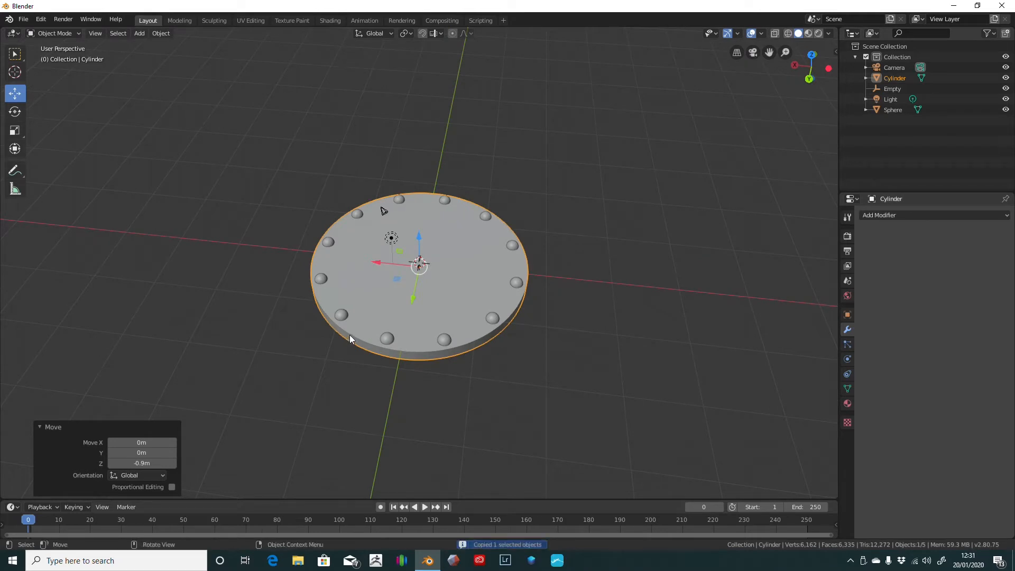
key("ctrl+v")
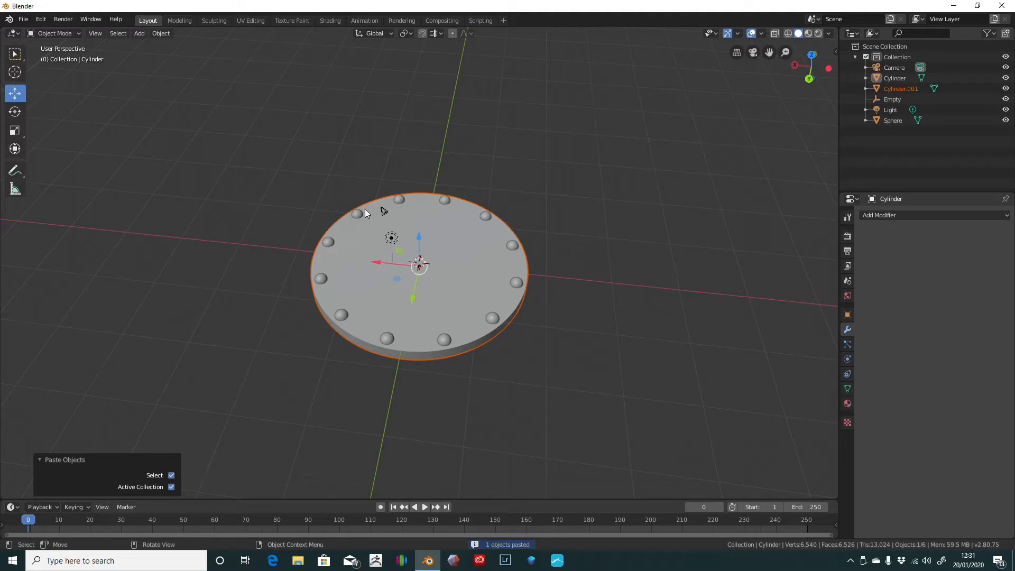
middle_click_drag(324, 133, 338, 177)
key("s")
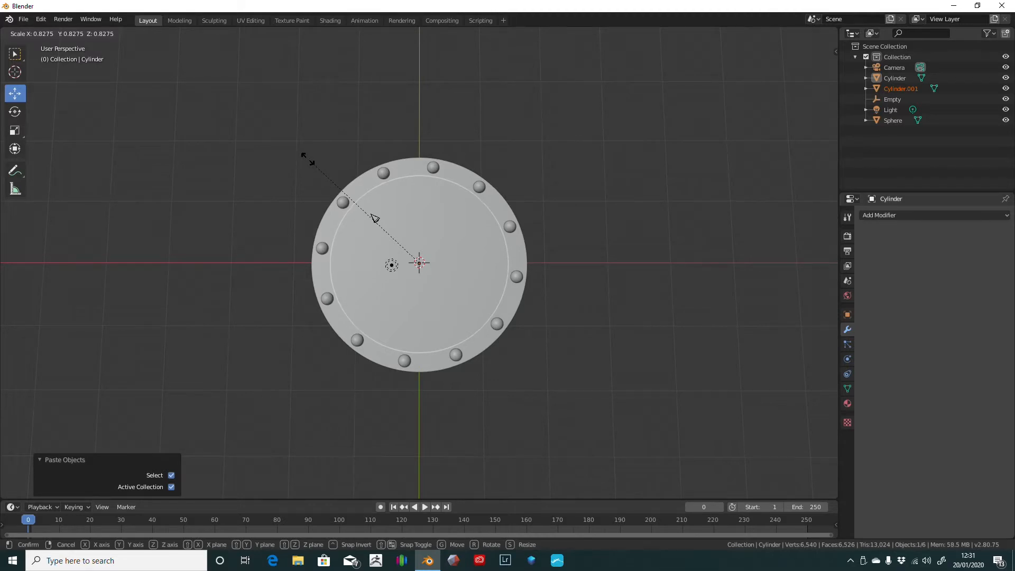
left_click(308, 158)
- Stretch the smaller disc along Z by a factor of about 18.462 so it passes through both faces of the larger disc
middle_click_drag(624, 335, 619, 249)
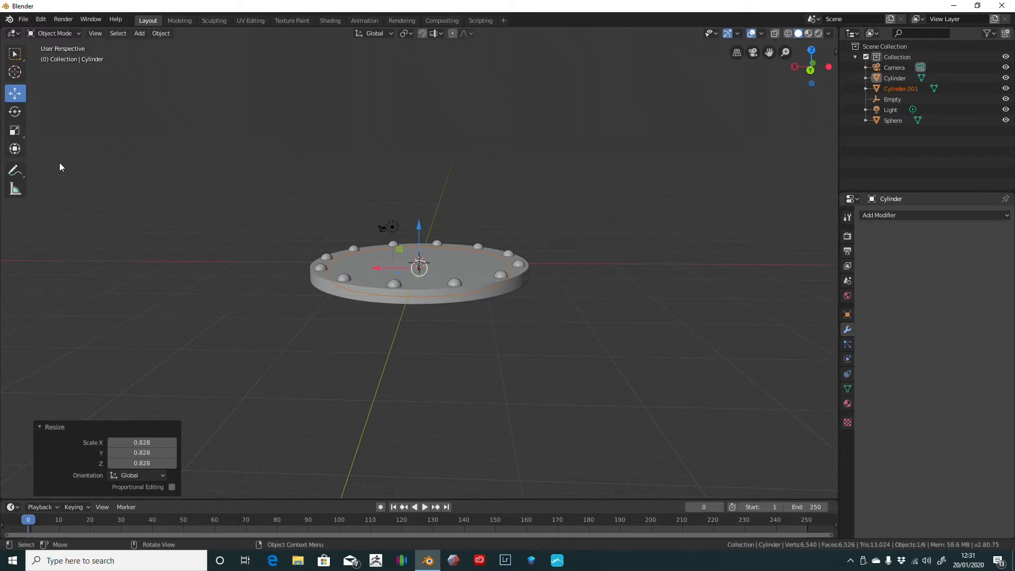
left_click(15, 130)
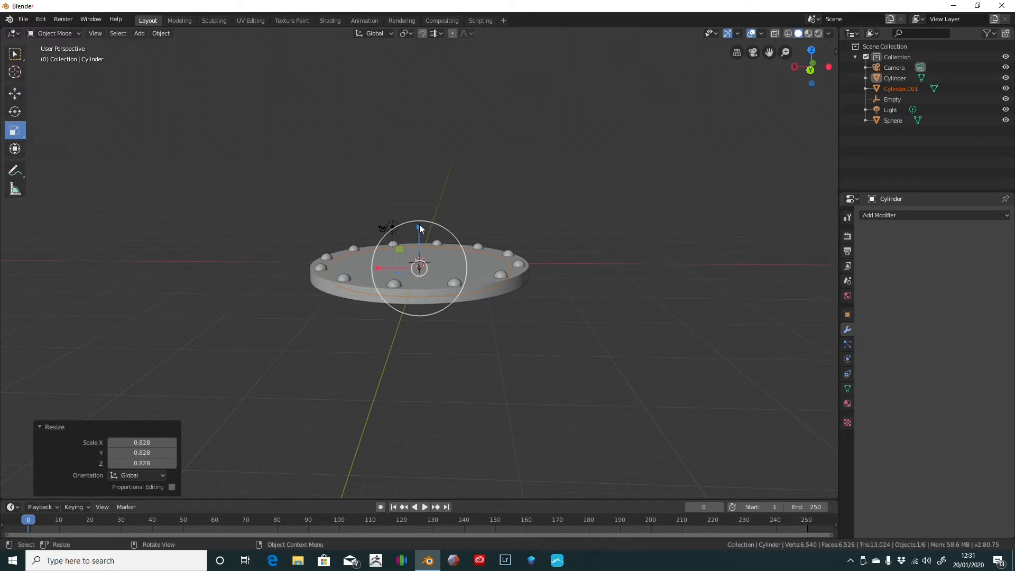
left_click_drag(419, 229, 462, 432)
middle_click_drag(589, 465, 512, 278)
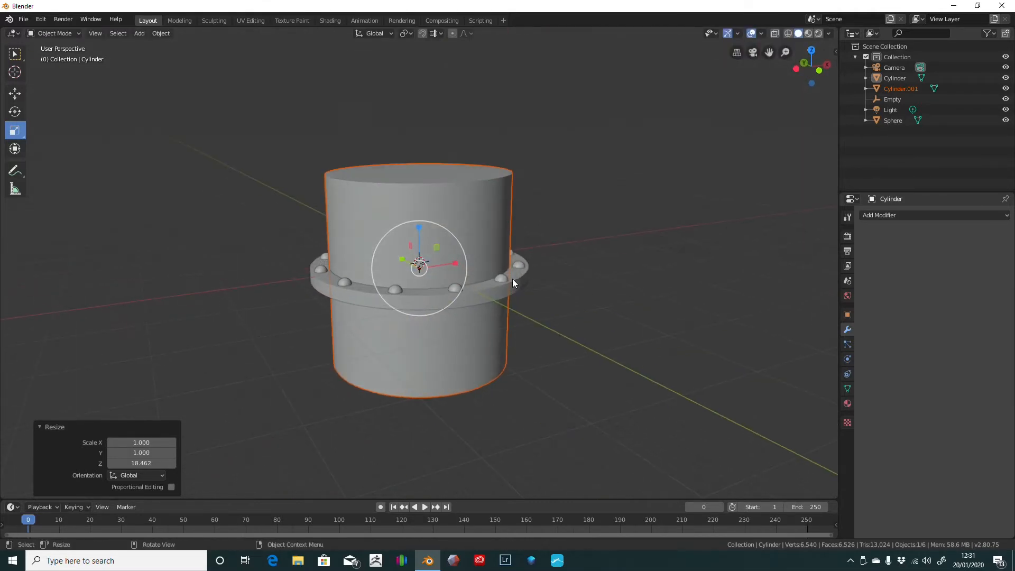
middle_click_drag(626, 289, 587, 370)
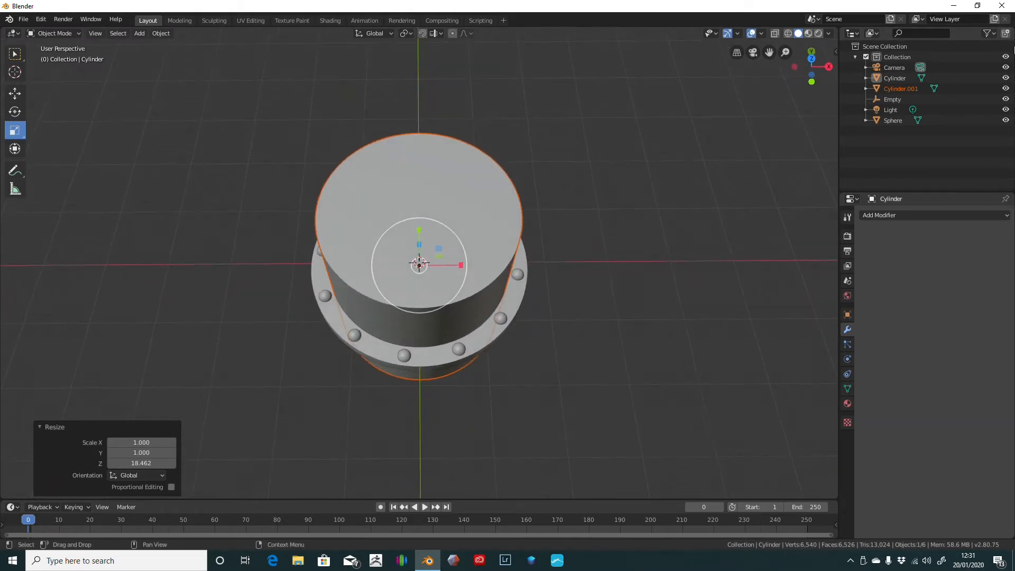
- Hide the tall inner cylinder to inspect the disc with its spheres, and show the cylinder again
left_click(1005, 88)
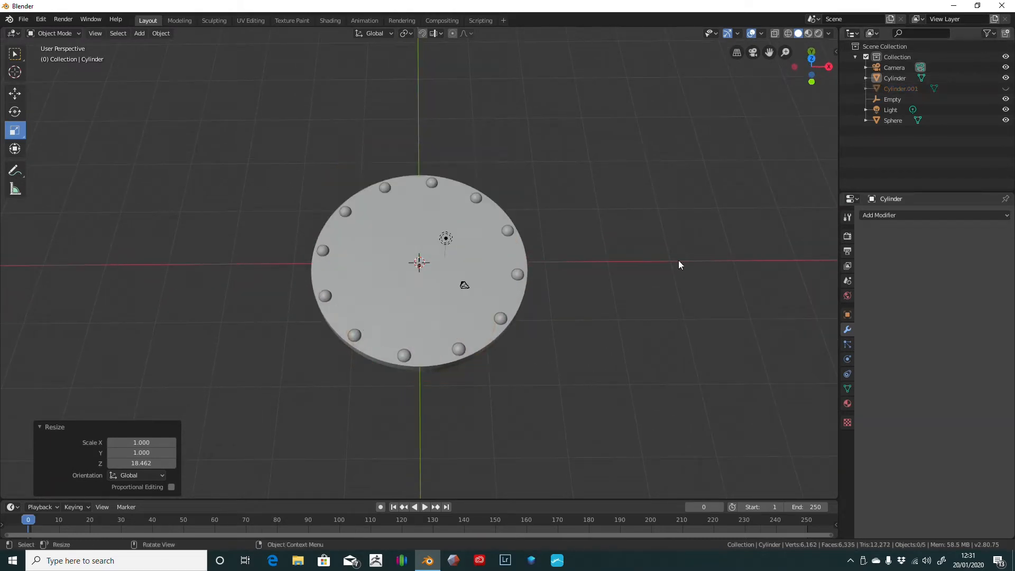
middle_click_drag(679, 263, 505, 235)
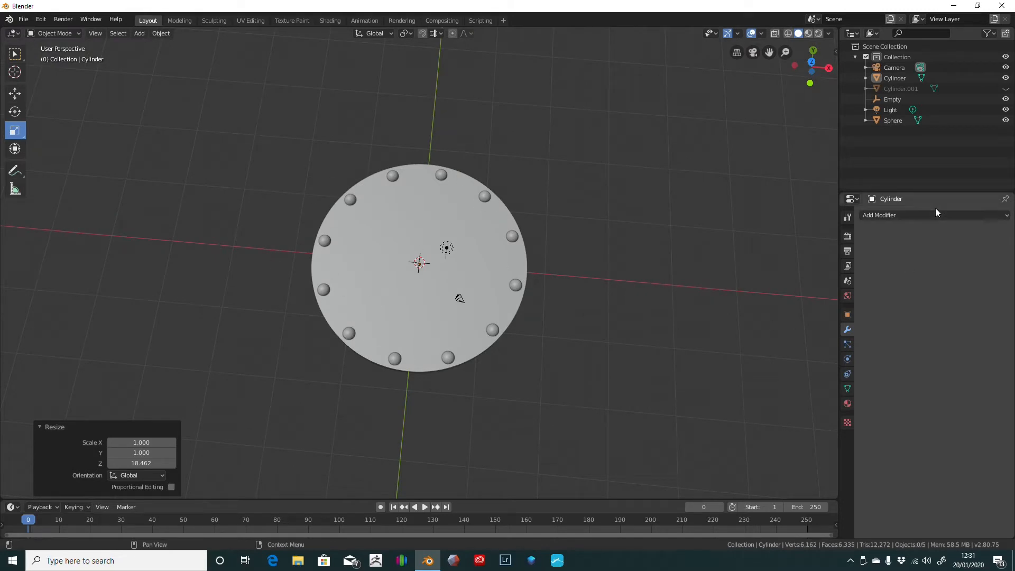
left_click(1006, 89)
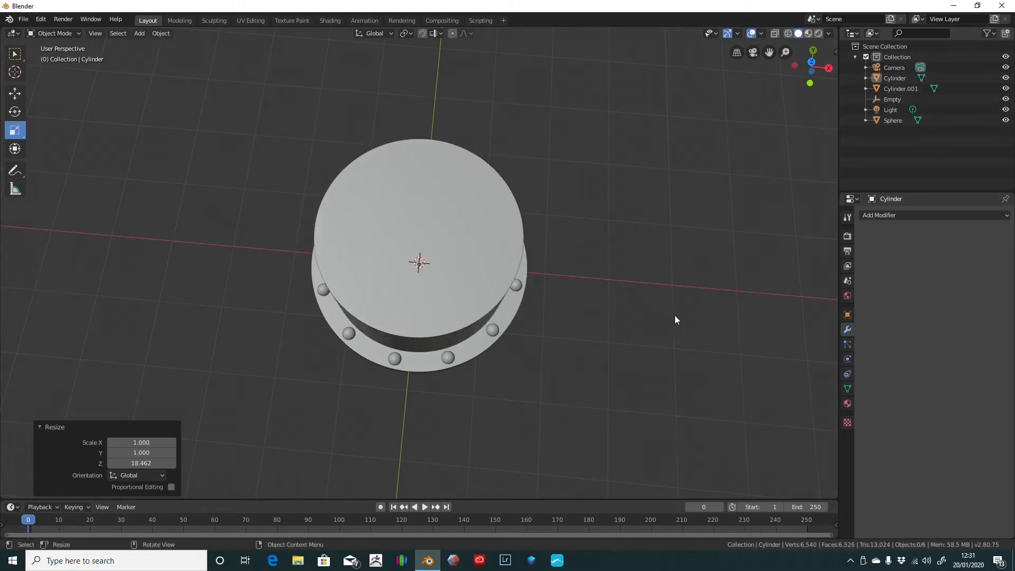
middle_click_drag(675, 315, 625, 294)
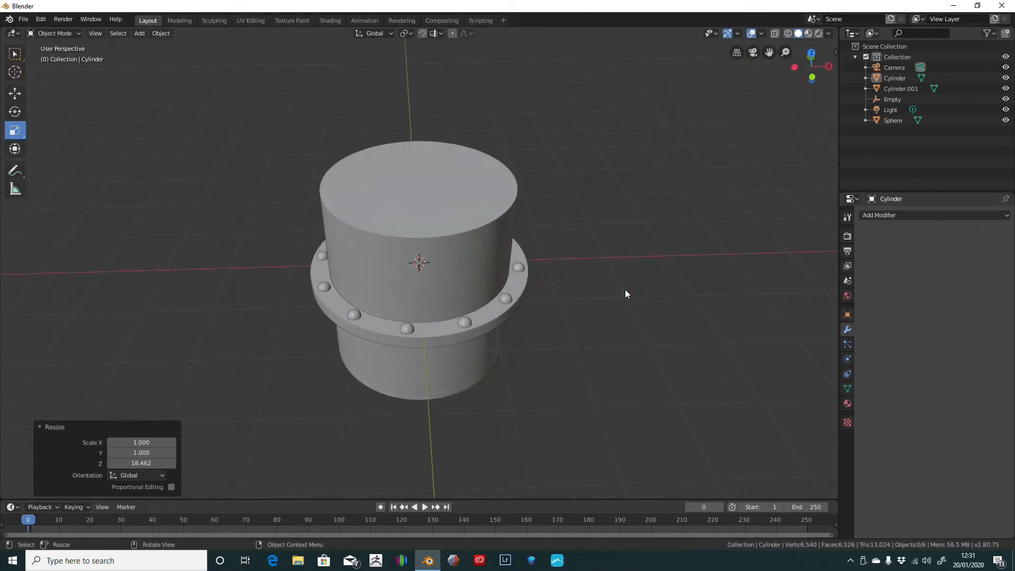
- Add a Boolean modifier to the flat outer disc with the operation set to Difference
left_click(518, 288)
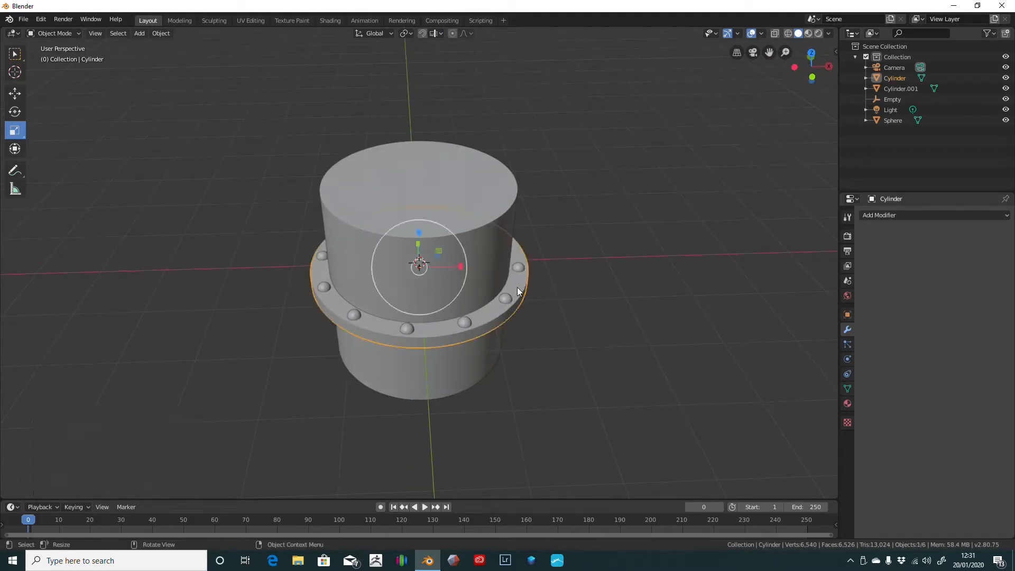
mouse_move(517, 286)
middle_mouse_down()
mouse_move(557, 326)
mouse_move(582, 313)
mouse_move(512, 306)
middle_mouse_up()
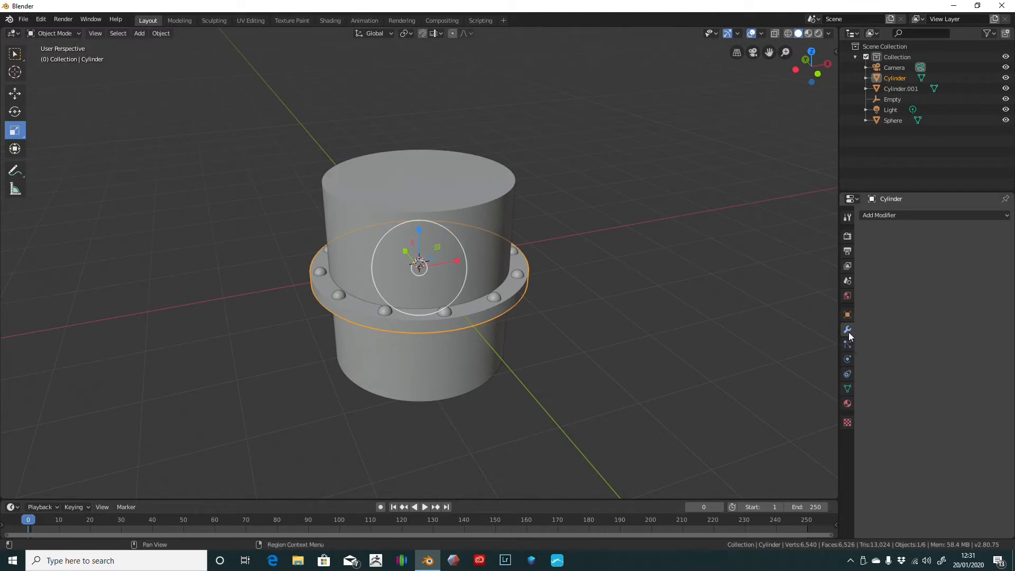
left_click(918, 216)
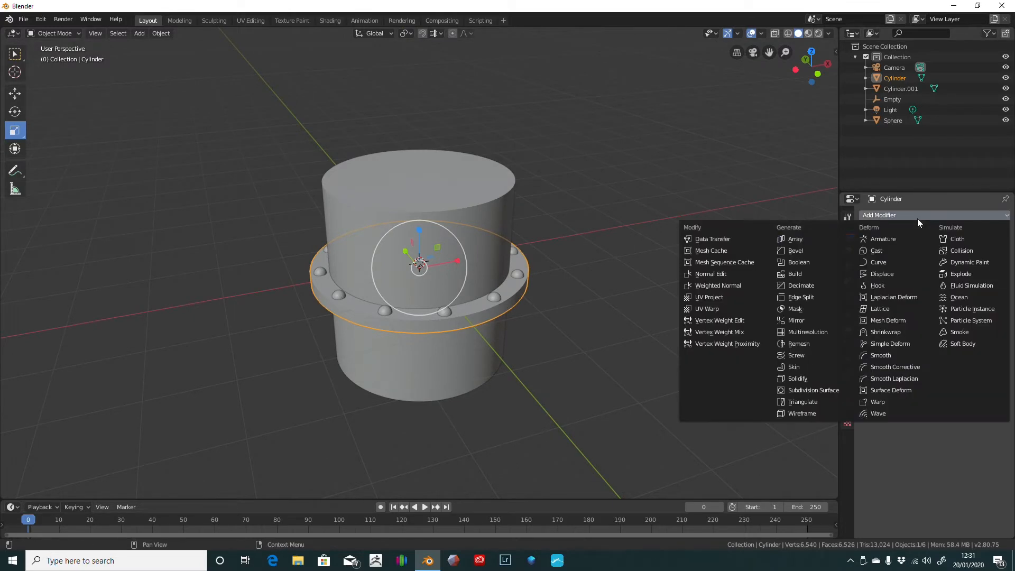
left_click(810, 262)
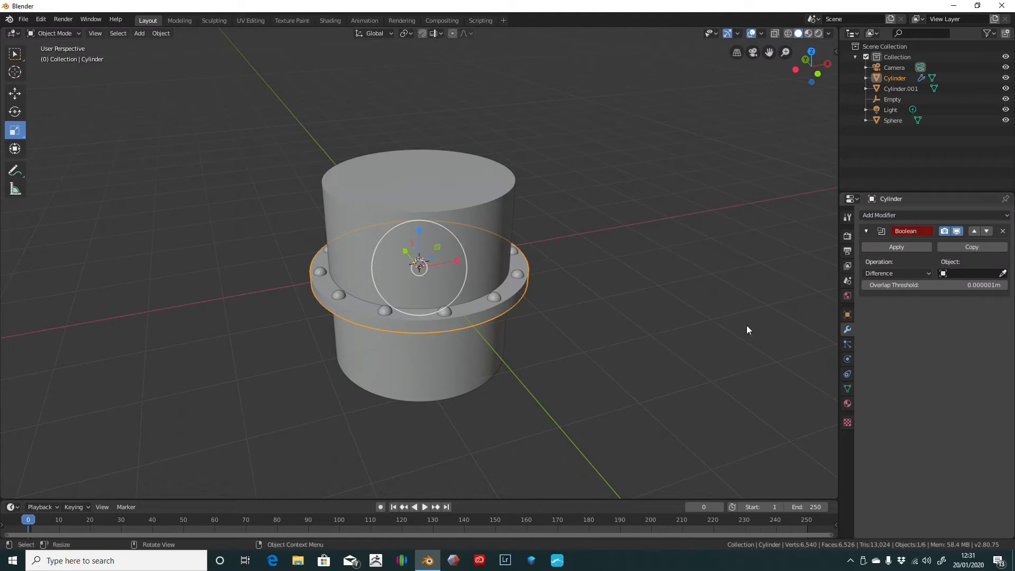
left_click(892, 274)
left_click(882, 312)
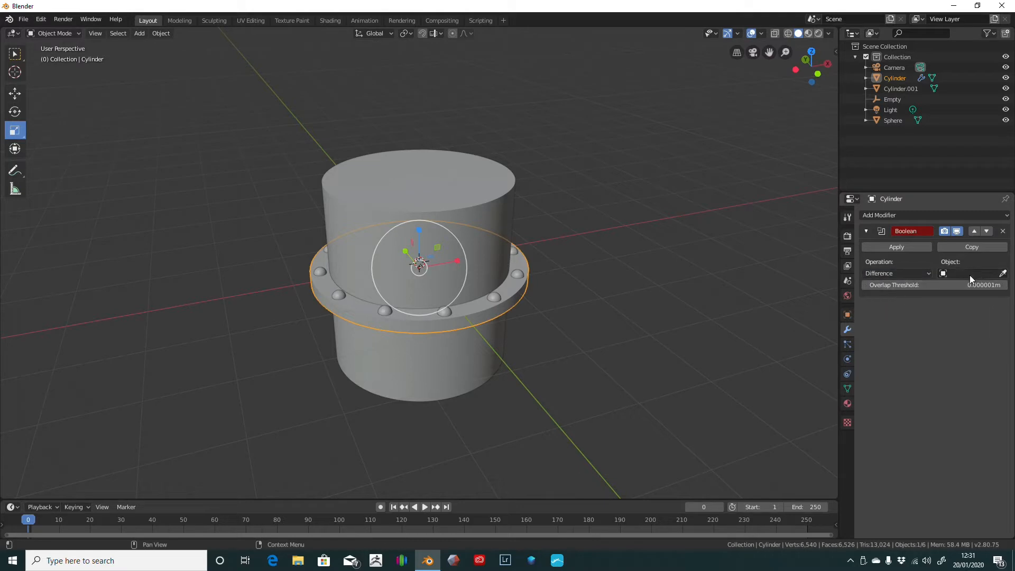
left_click(1002, 274)
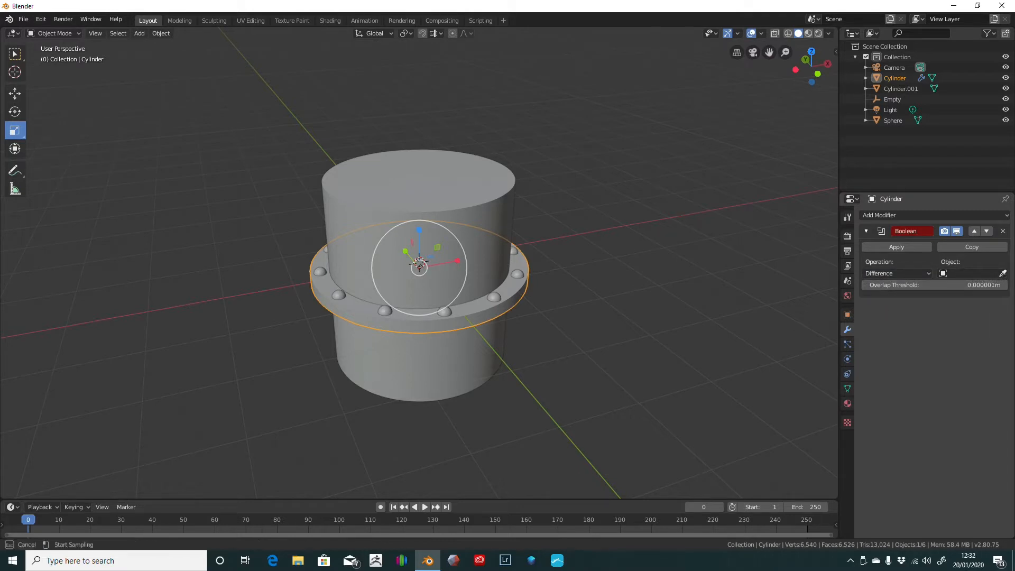
key("Escape")
left_click(988, 275)
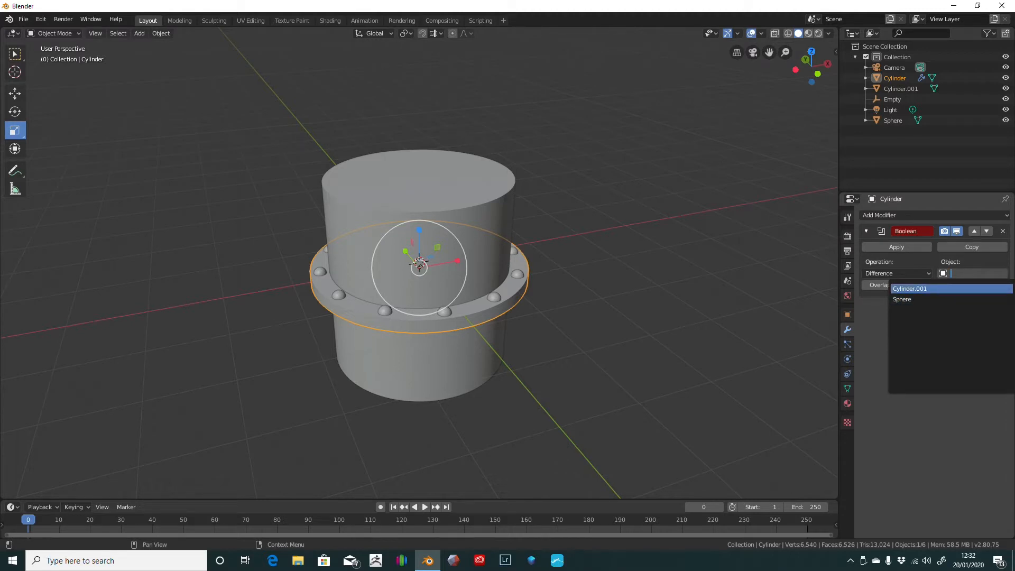
left_click(880, 342)
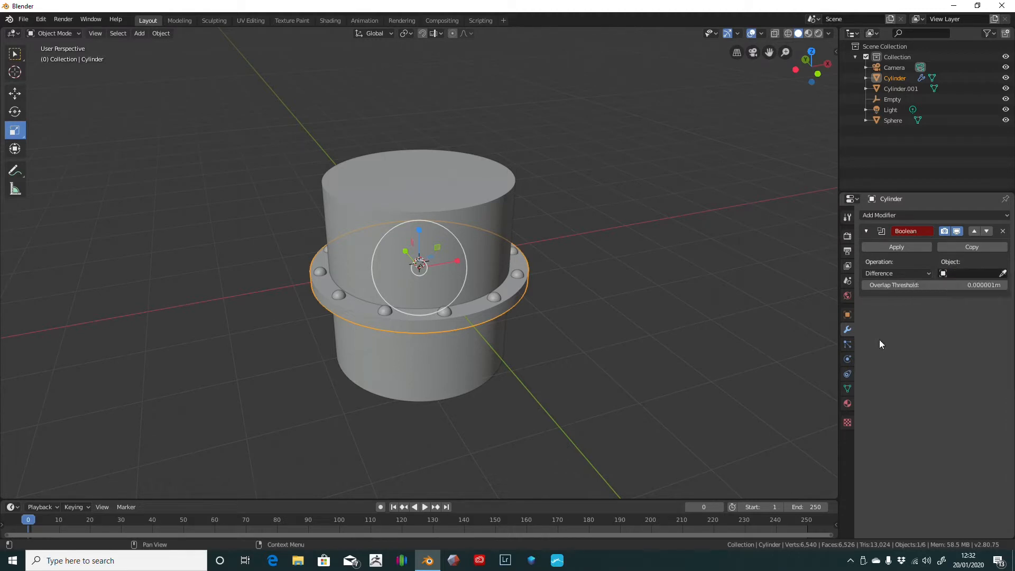
- Set the tall cylinder, Cylinder.001, as the Boolean's cutting object and hide it in the viewport
left_click(1003, 273)
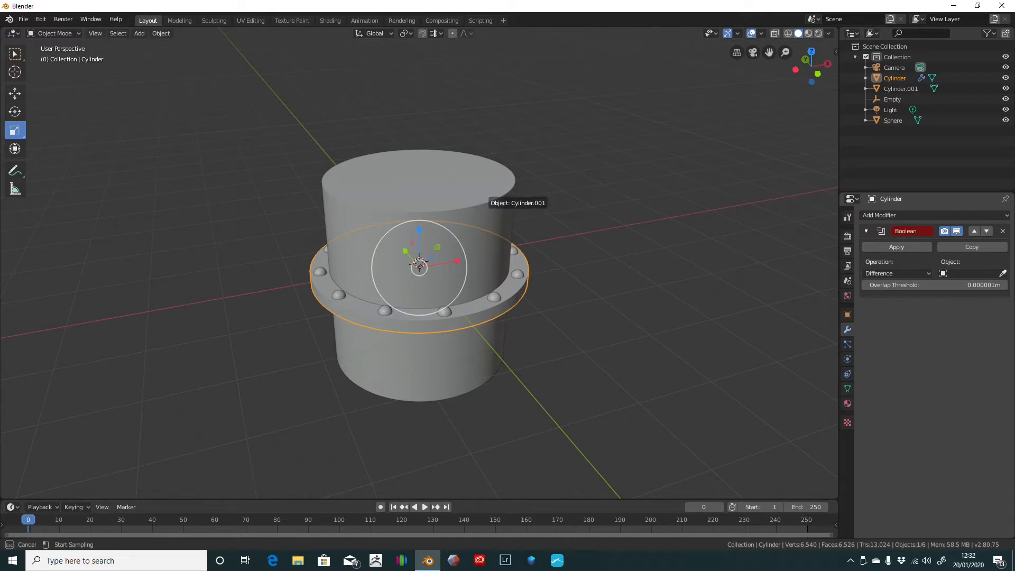
left_click(491, 214)
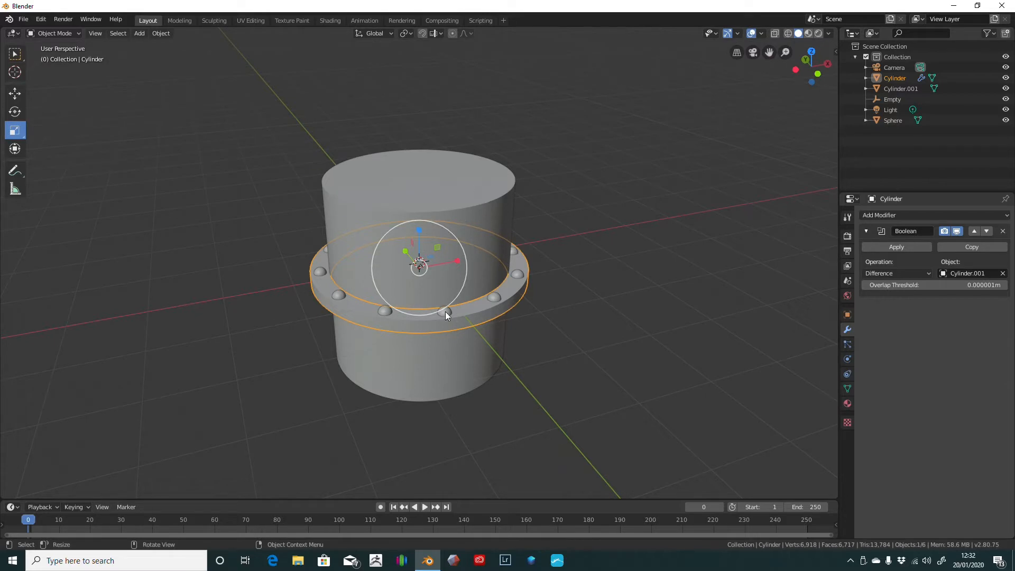
mouse_move(704, 183)
middle_mouse_down()
mouse_move(696, 239)
mouse_move(668, 193)
mouse_move(696, 204)
mouse_move(703, 188)
middle_mouse_up()
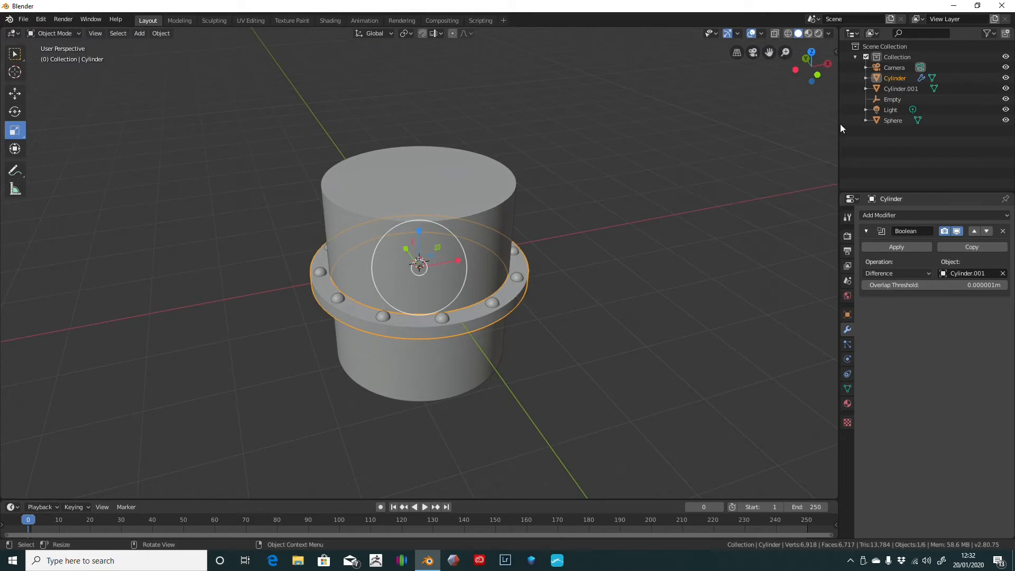
left_click(1007, 90)
middle_click_drag(707, 98, 687, 101)
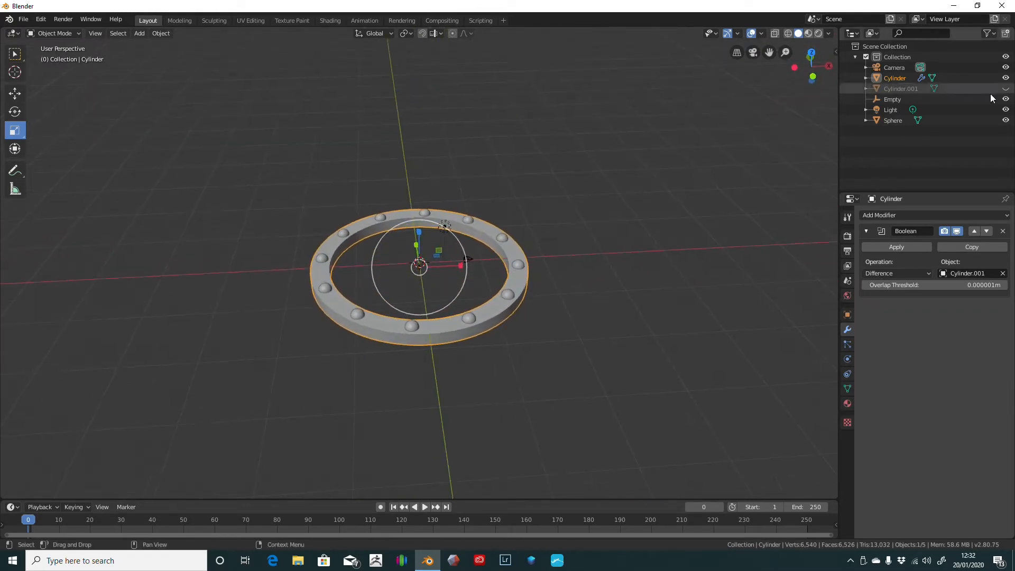
- Show the tall cylinder, Cylinder.001, in the viewport and apply the Boolean Difference modifier on the outer disc
left_click(1006, 88)
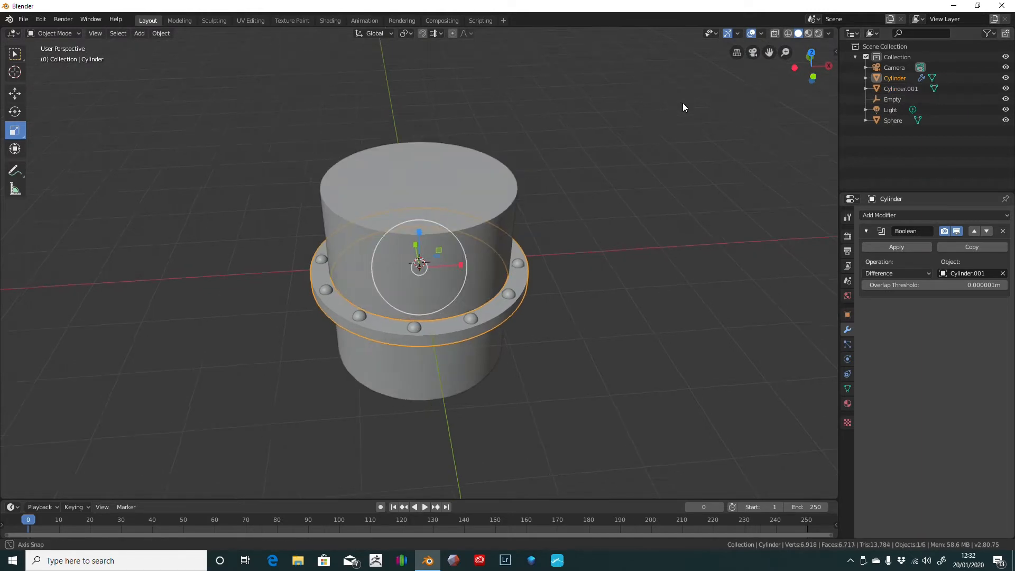
middle_click_drag(682, 104, 660, 121)
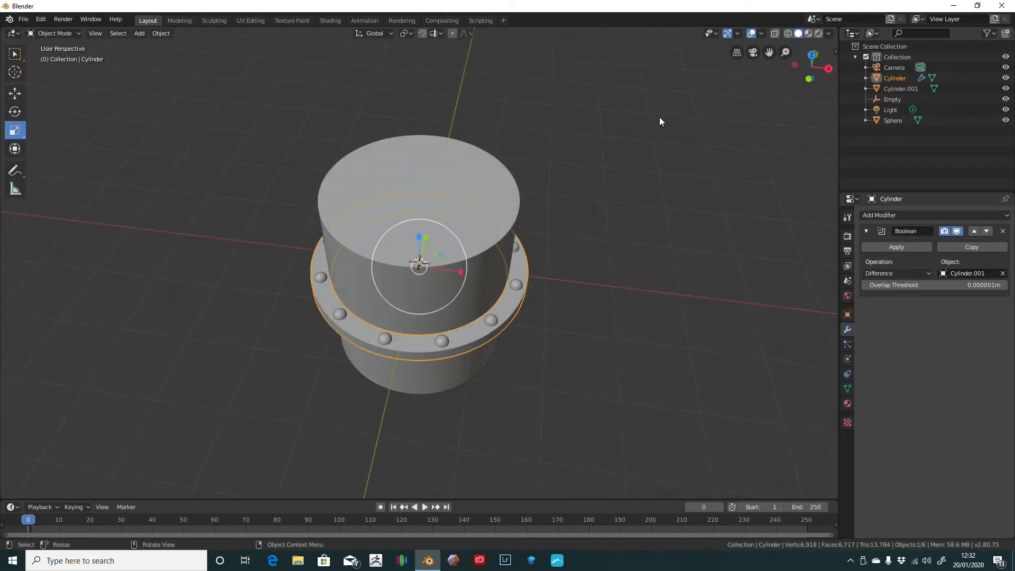
left_click(891, 247)
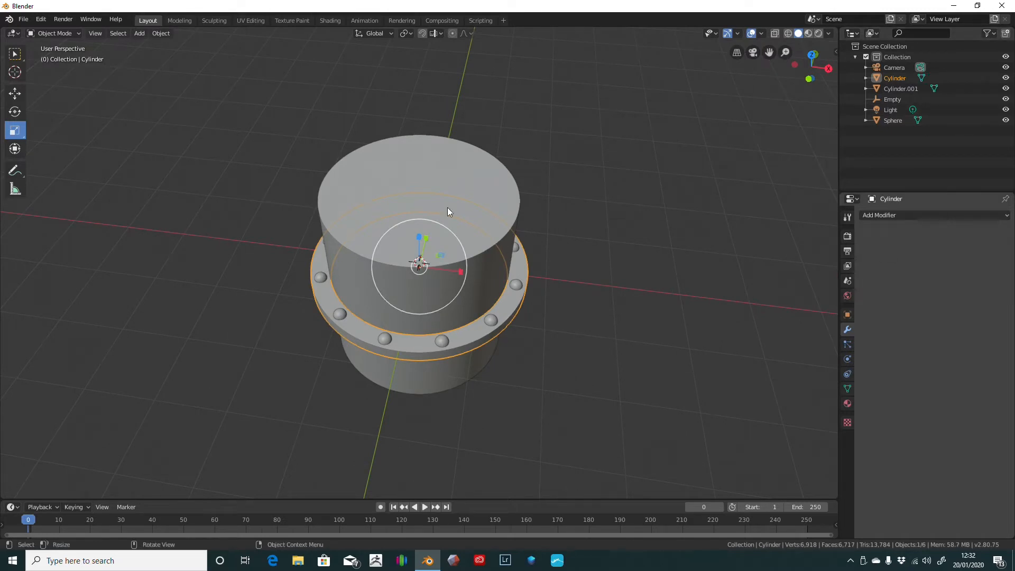
- Hide the tall cylinder, Cylinder.001, in the viewport and inspect the cut ring with its spheres
left_click(928, 89)
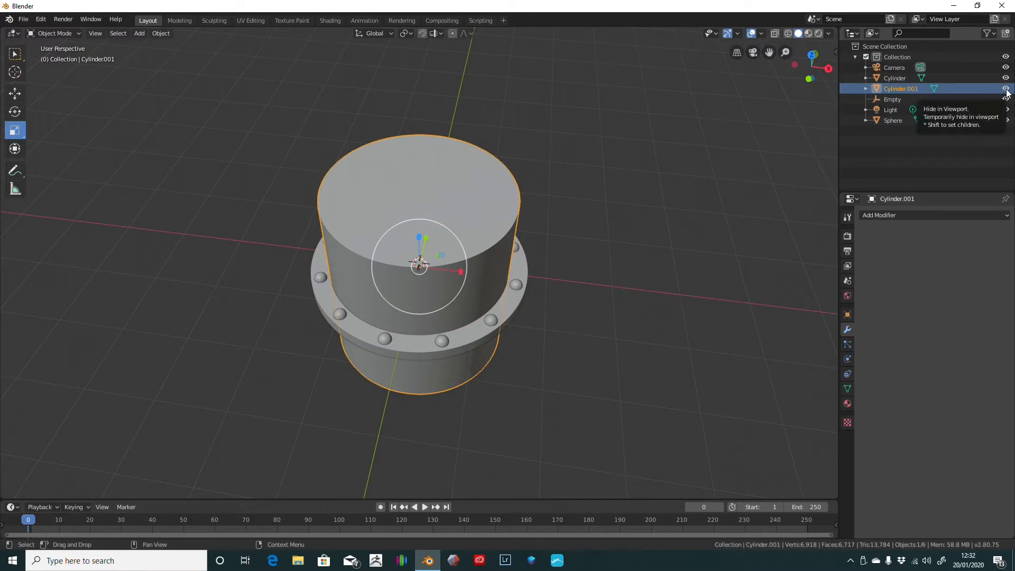
left_click(1006, 89)
mouse_move(612, 188)
middle_mouse_down()
mouse_move(621, 260)
mouse_move(623, 182)
mouse_move(623, 208)
mouse_move(622, 195)
middle_mouse_up()
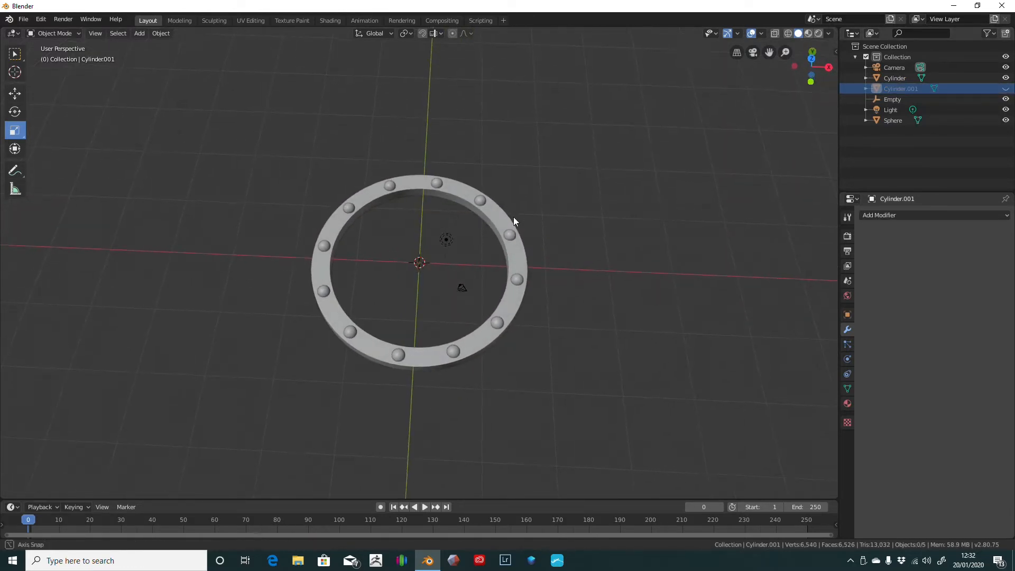
mouse_move(517, 220)
middle_mouse_down()
mouse_move(524, 264)
mouse_move(539, 233)
mouse_move(525, 209)
mouse_move(554, 230)
mouse_move(509, 234)
mouse_move(544, 201)
mouse_move(512, 228)
mouse_move(519, 220)
middle_mouse_up()
scroll(575, 248, "up", 4)
scroll(575, 248, "down", 1)
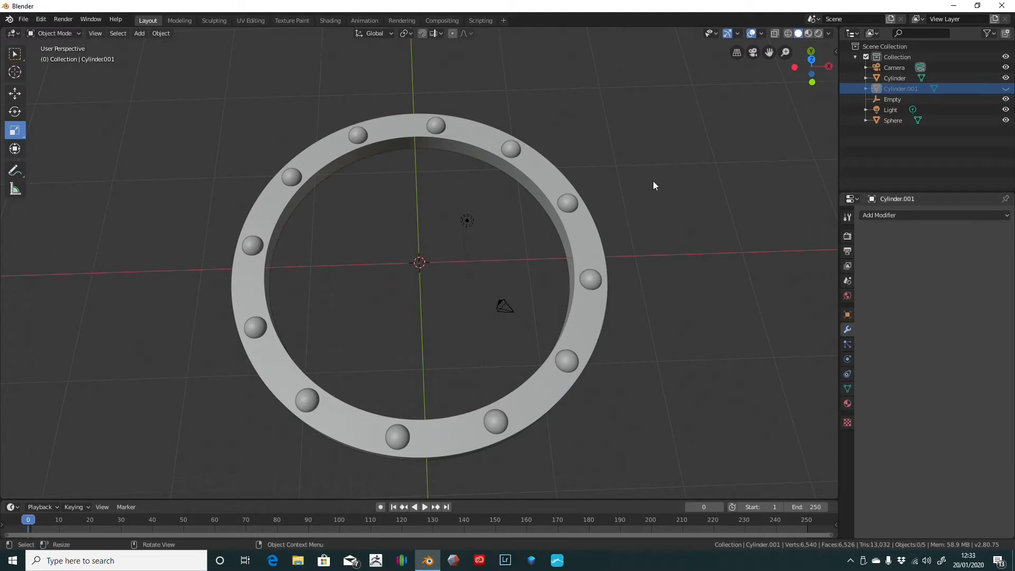
middle_click_drag(595, 252, 664, 253)
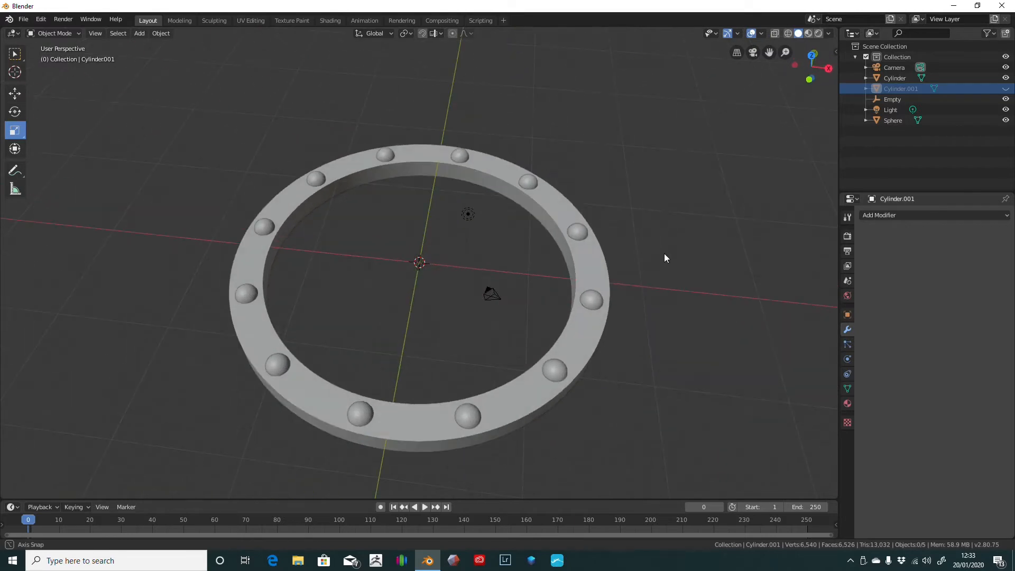
- Add a new Boolean modifier to the ring with the operation set to Union
left_click(551, 208)
left_click(903, 216)
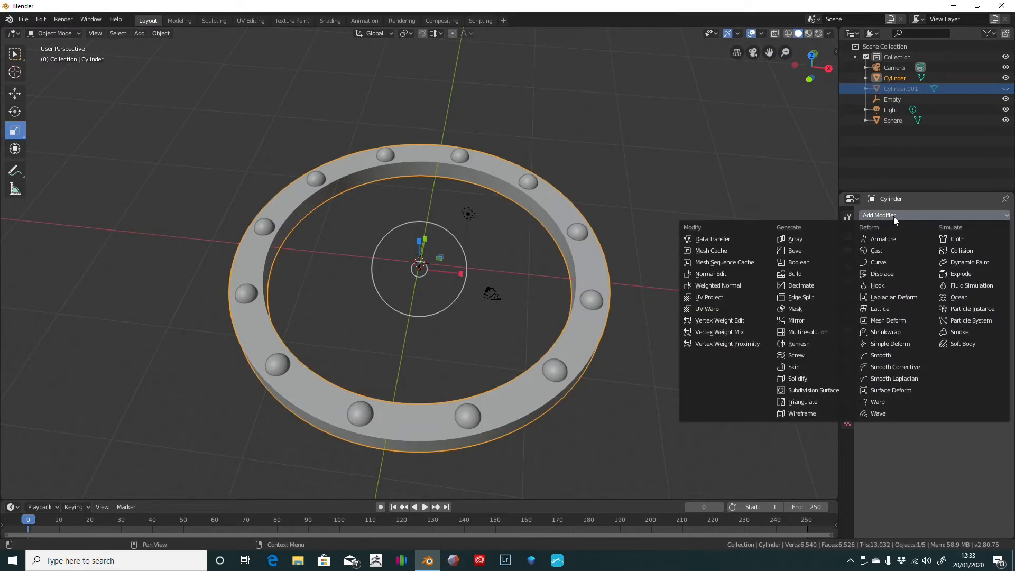
left_click(806, 261)
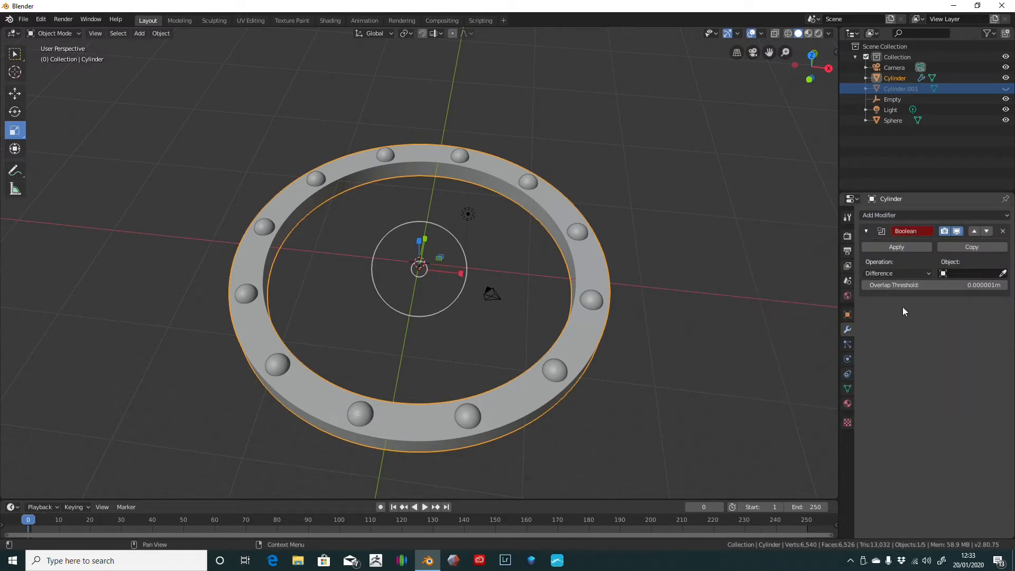
left_click(899, 274)
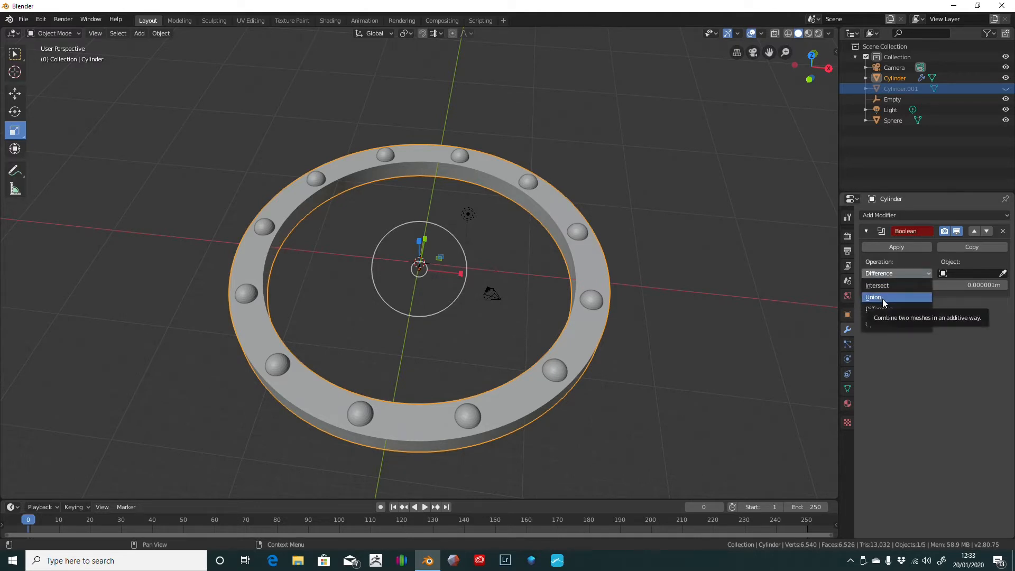
left_click(883, 297)
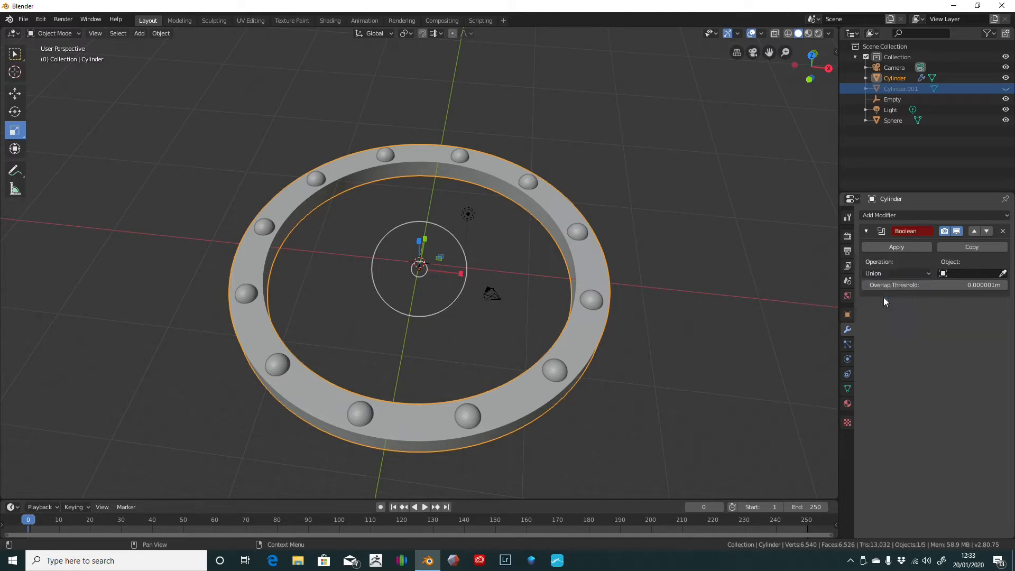
- Set the array of spheres as the Union's object and apply the Boolean modifier to the ring
left_click(1002, 274)
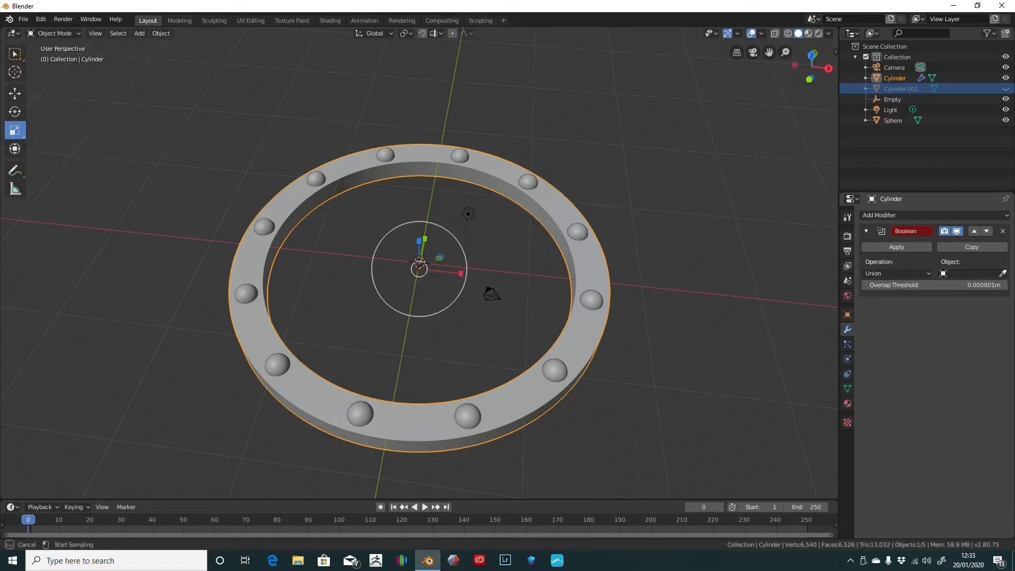
left_click(579, 231)
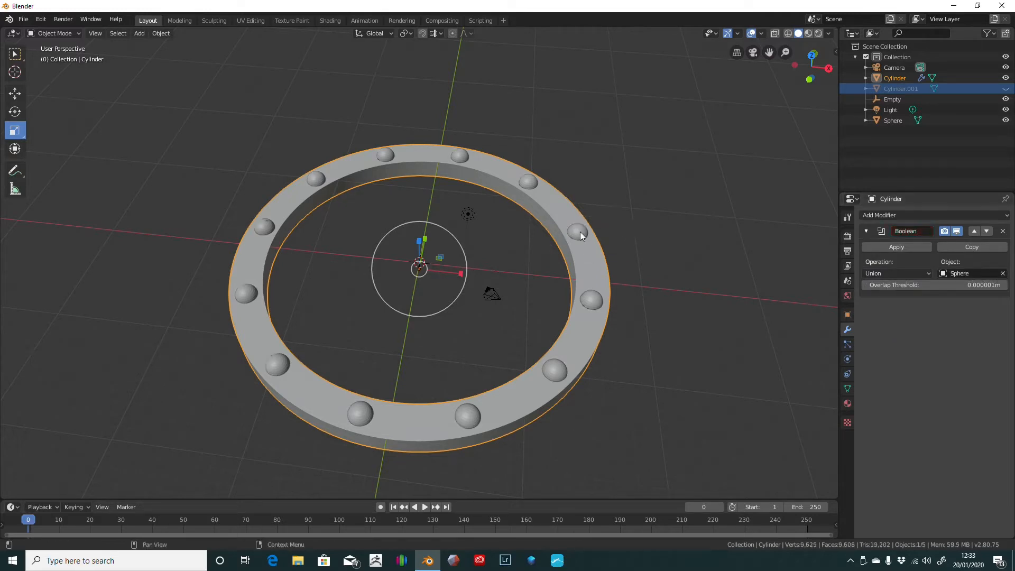
left_click(898, 247)
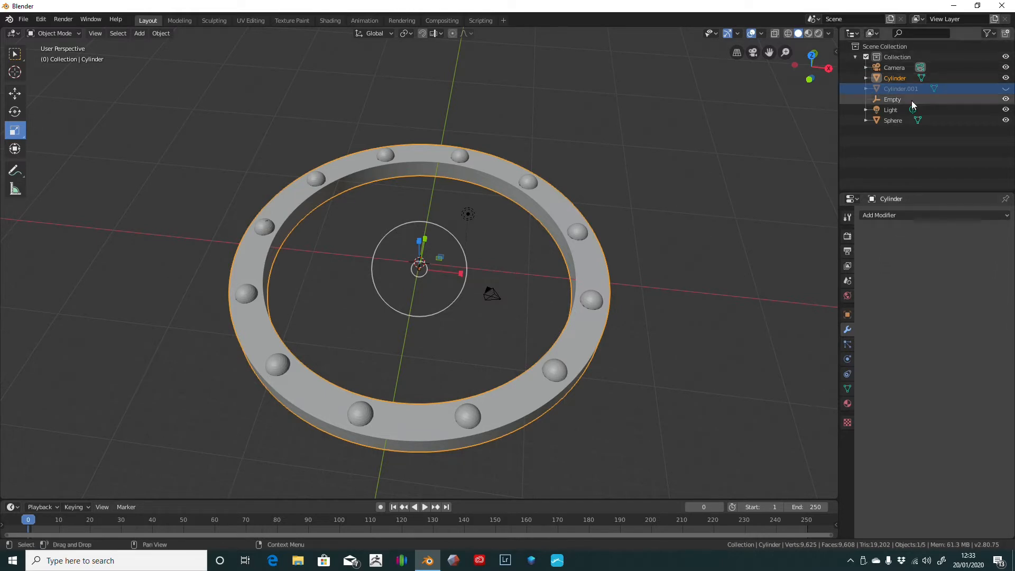
- Hide the original Sphere object to check the rivets joined to the ring, and show it again
left_click(578, 233)
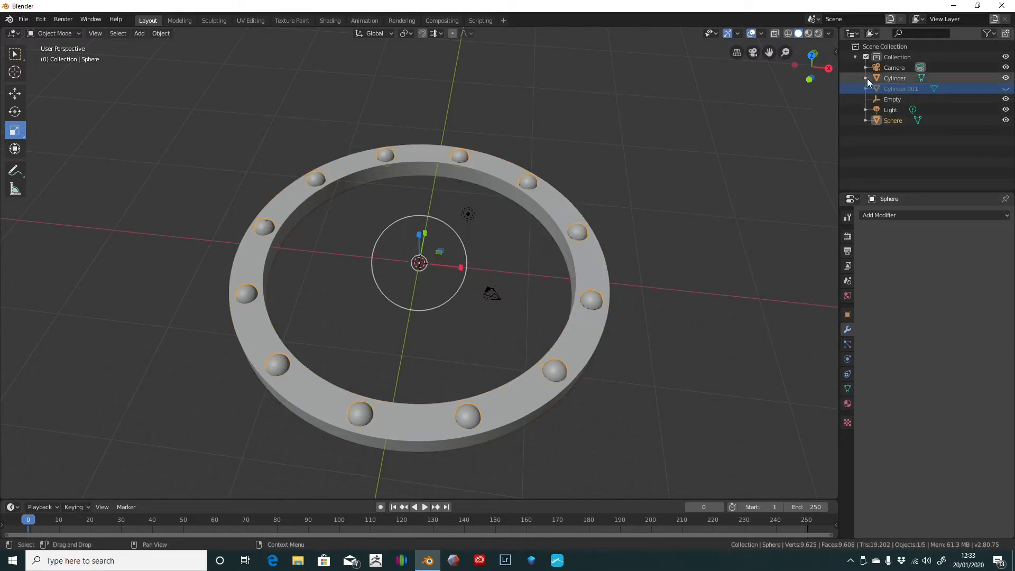
left_click(1006, 120)
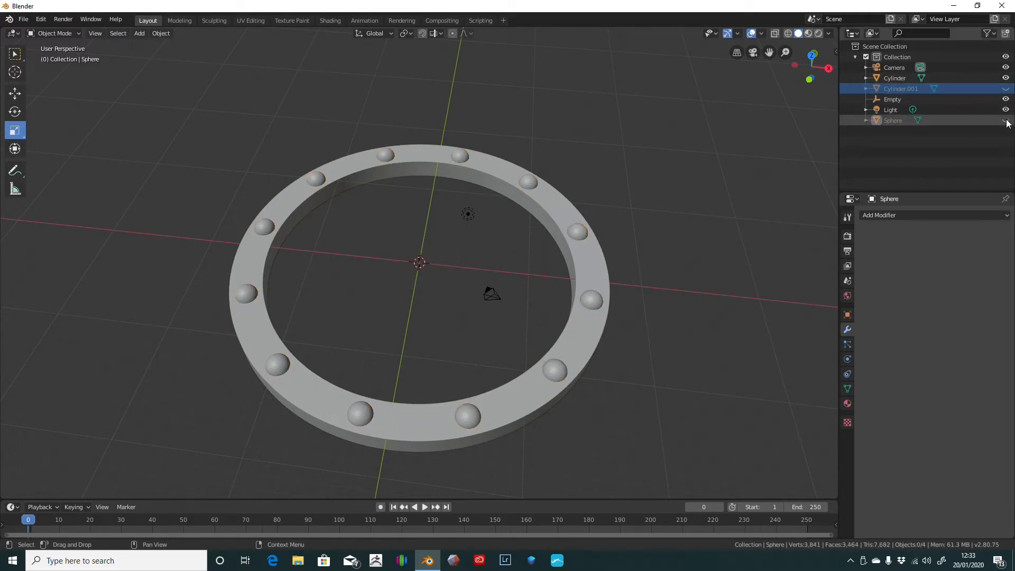
right_click(1006, 120)
key("Escape")
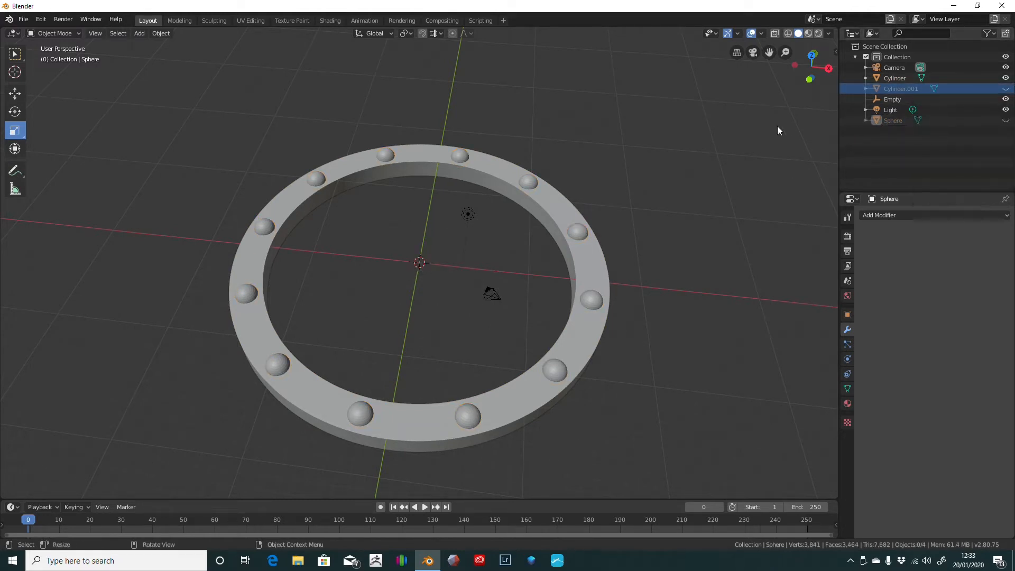
left_click(1006, 120)
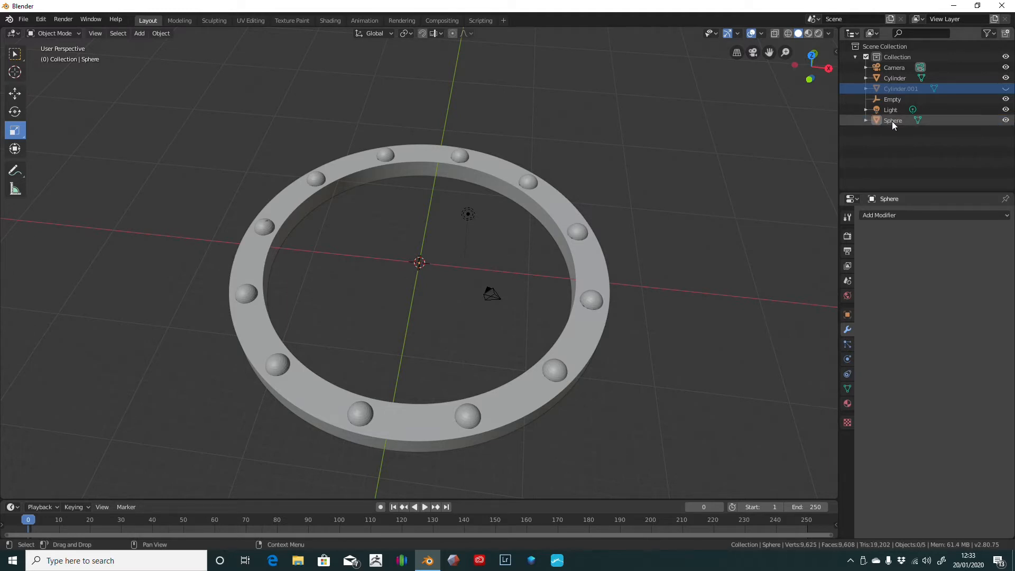
- Delete the original Sphere object, keeping the rivets merged into the ring
left_click(893, 121)
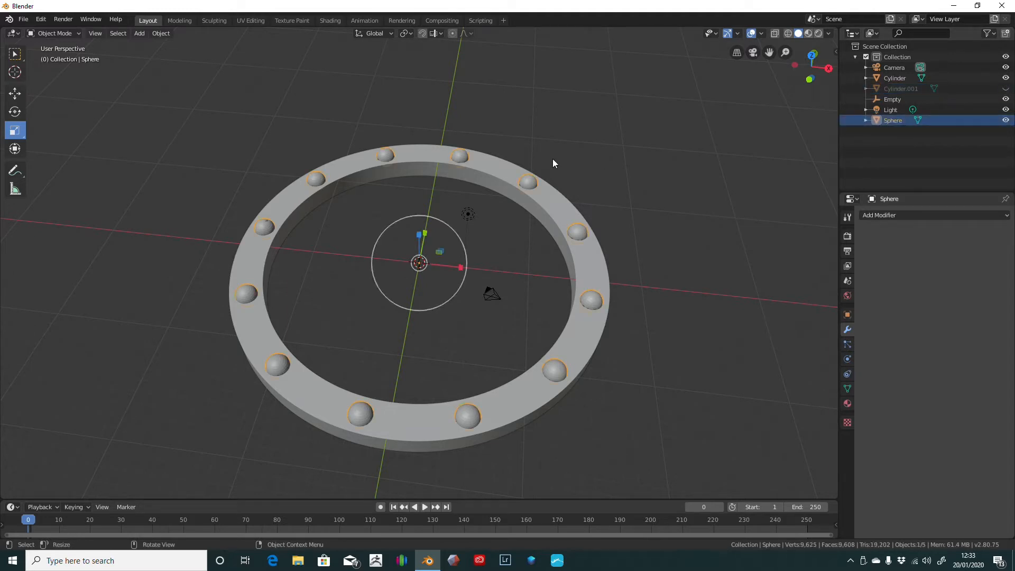
key("x")
left_click(581, 153)
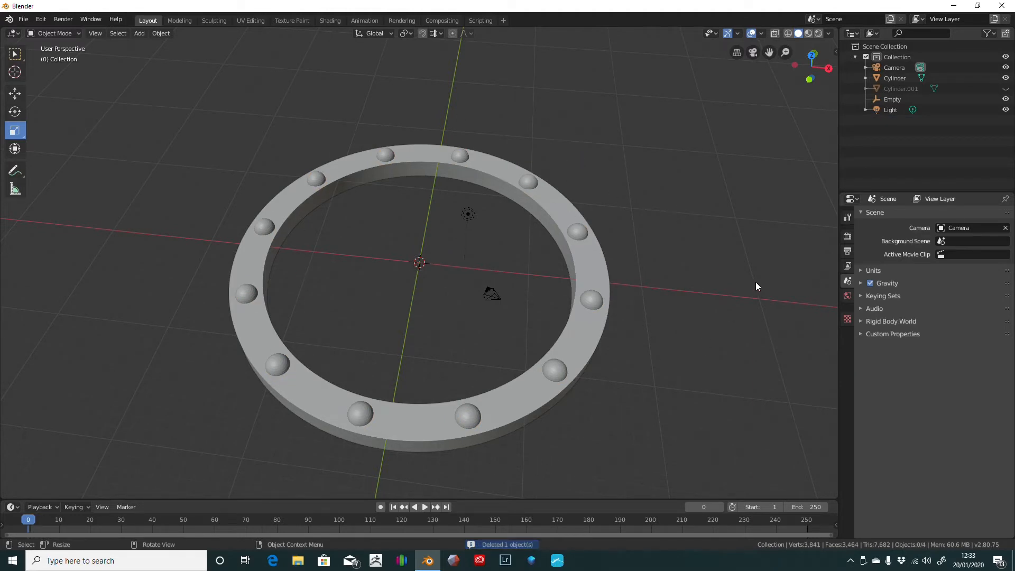
- Add a plane at the ring's centre and scale it uniformly by a factor of about 24.325 so it extends beyond the ring
middle_click_drag(698, 231, 487, 151)
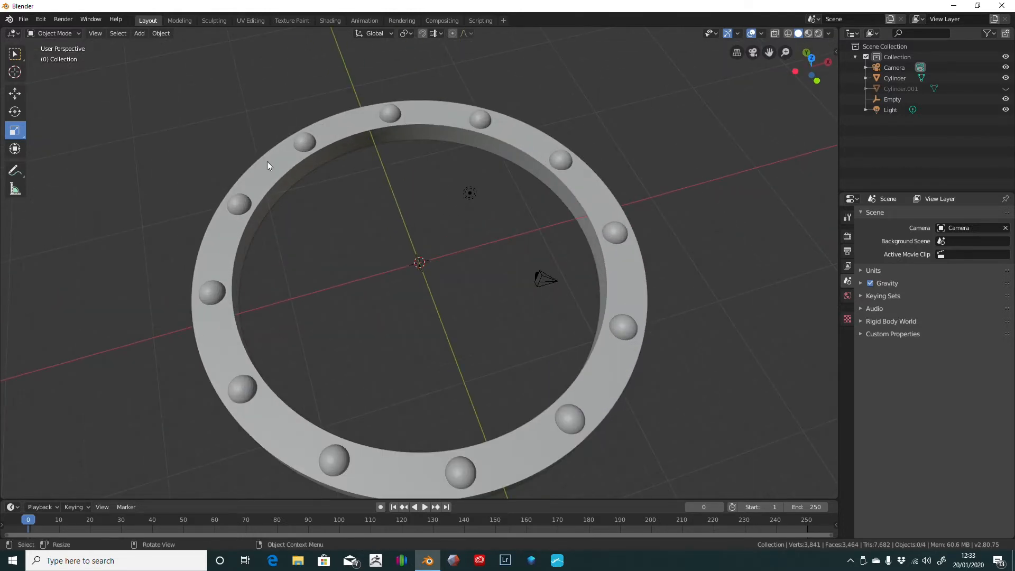
middle_click_drag(267, 163, 753, 212)
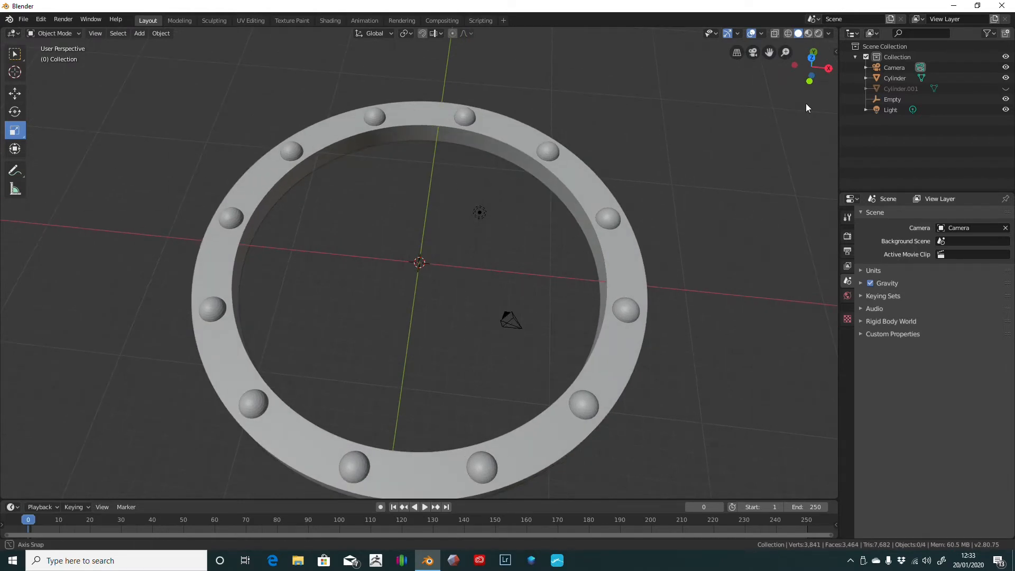
middle_click_drag(806, 103, 784, 217)
key("shift+a")
mouse_move(404, 270)
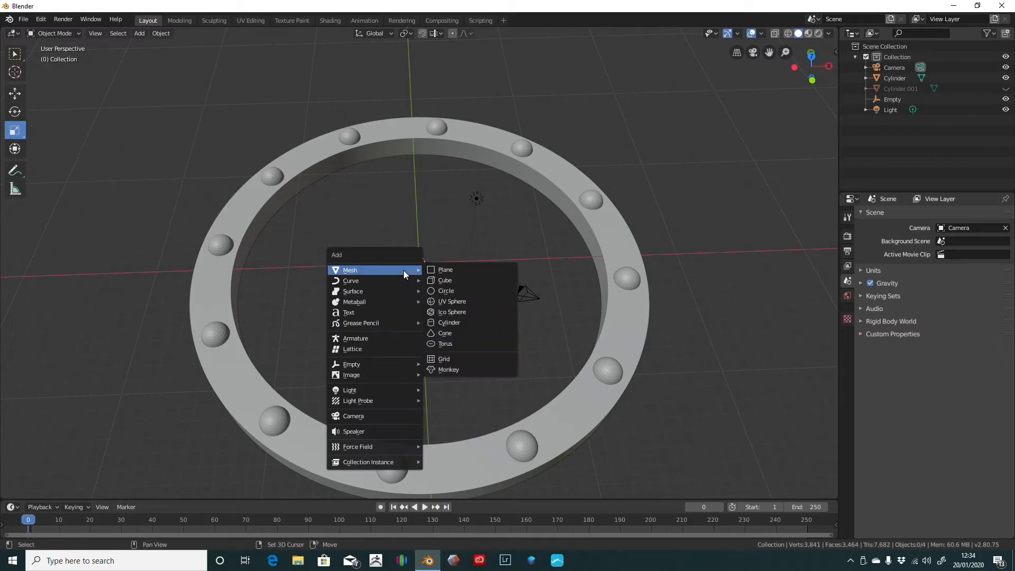
left_click(446, 271)
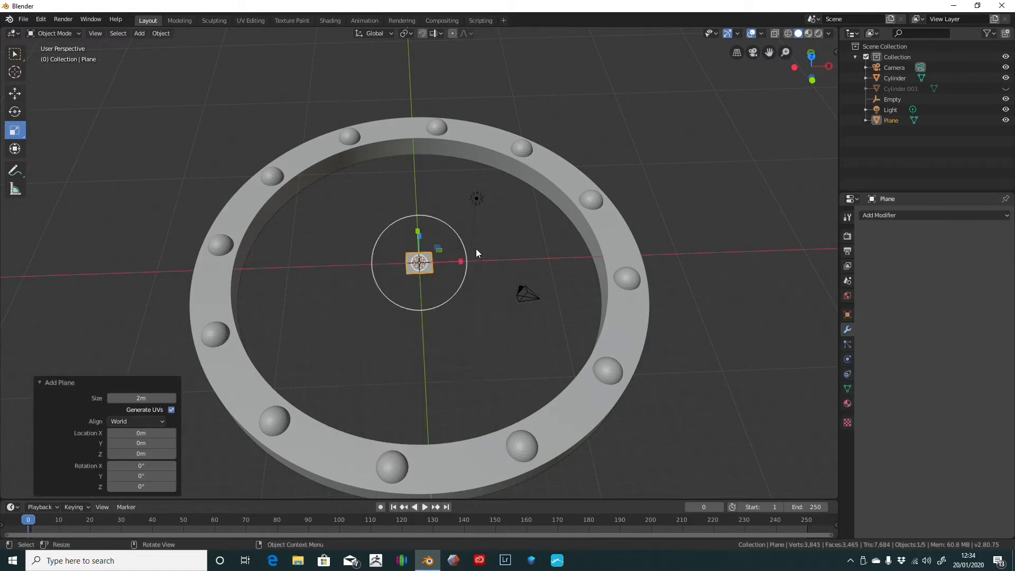
key("s")
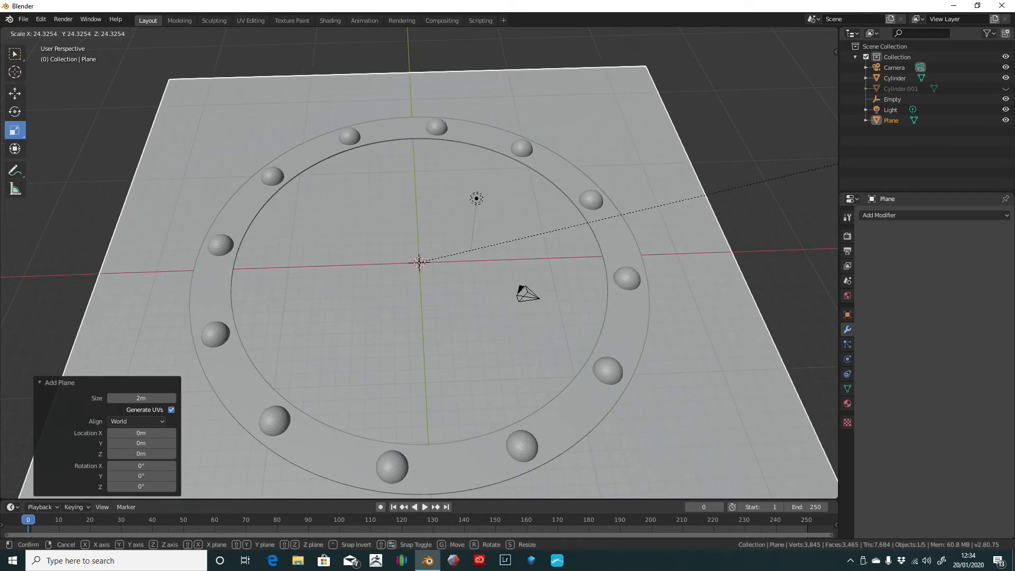
key("Return")
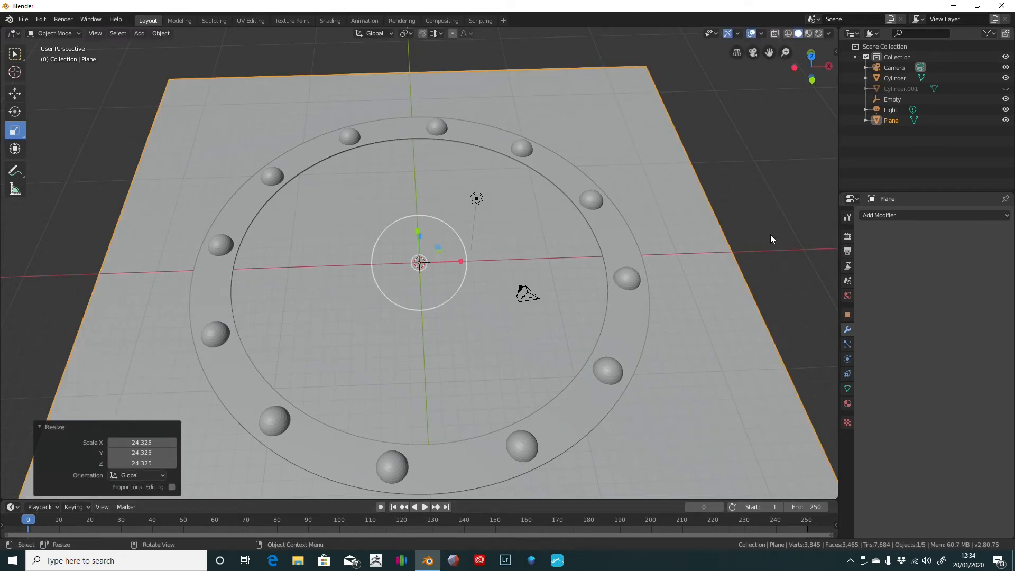
- Add a Solidify modifier to the large plane and view its edge against the ring
middle_click_drag(770, 236, 767, 166)
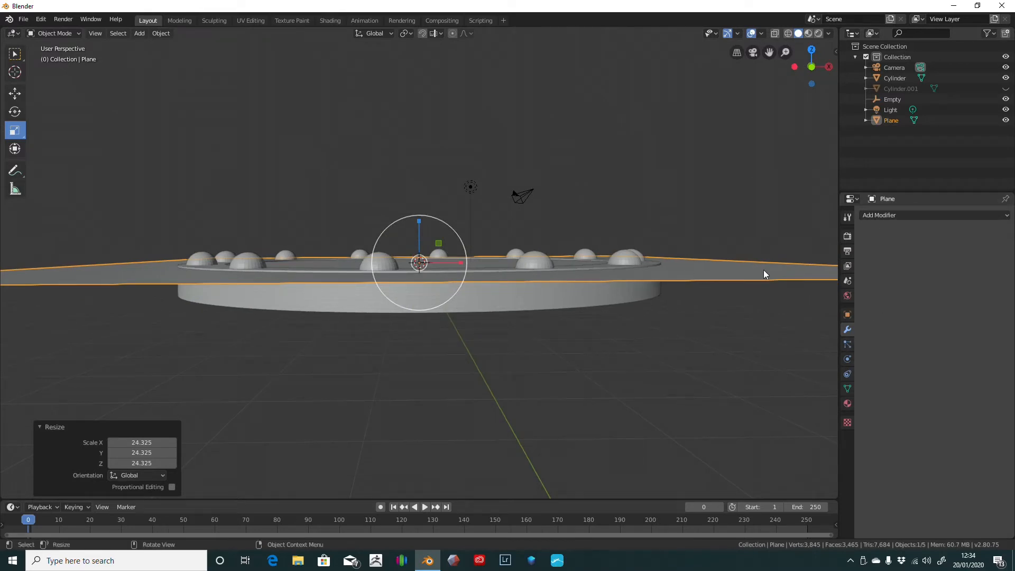
left_click(899, 215)
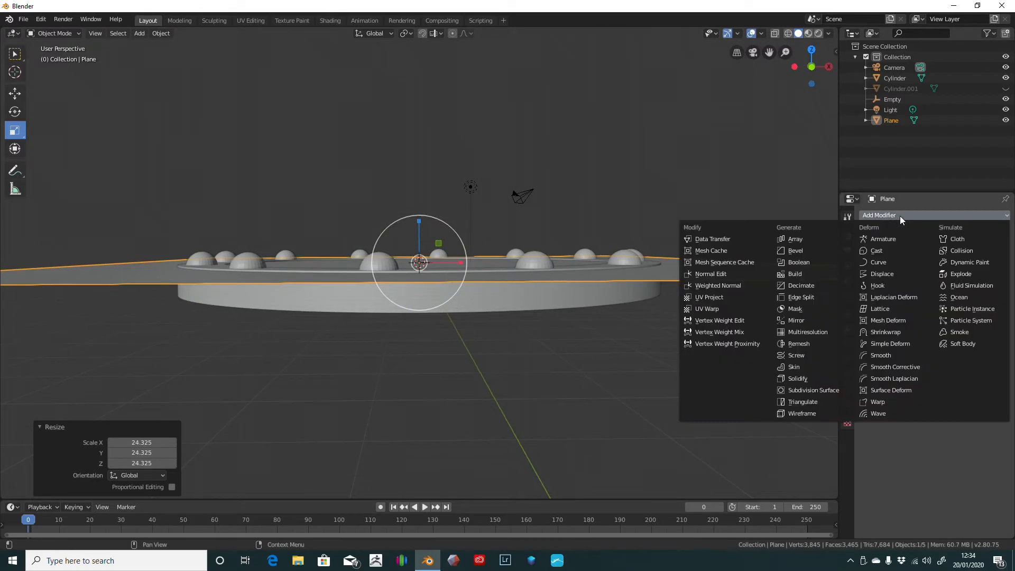
left_click(804, 380)
mouse_move(742, 347)
middle_mouse_down()
mouse_move(721, 335)
mouse_move(730, 344)
middle_mouse_up()
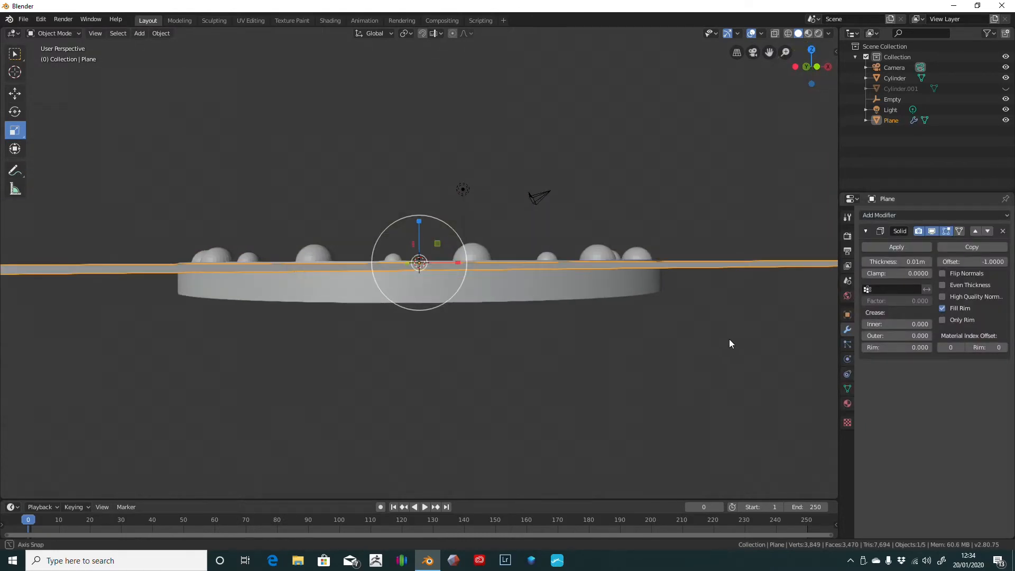
mouse_move(728, 288)
middle_mouse_down()
mouse_move(727, 299)
mouse_move(725, 289)
middle_mouse_up()
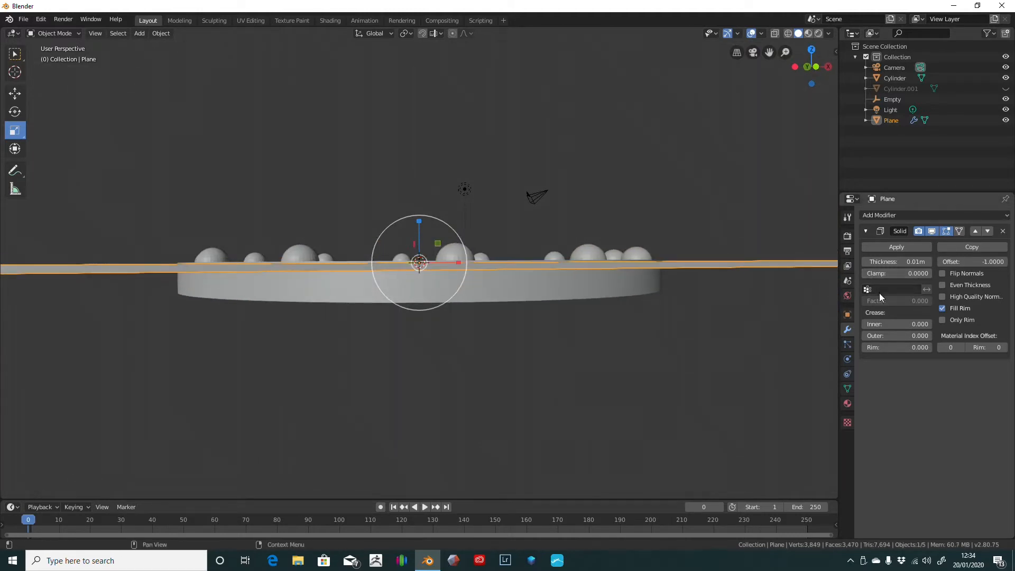
- Set the Solidify thickness of the plane to 0.04 m after trying 0.05 m and 0.03 m
mouse_move(896, 265)
left_mouse_down()
mouse_move(921, 263)
mouse_move(907, 263)
left_mouse_up()
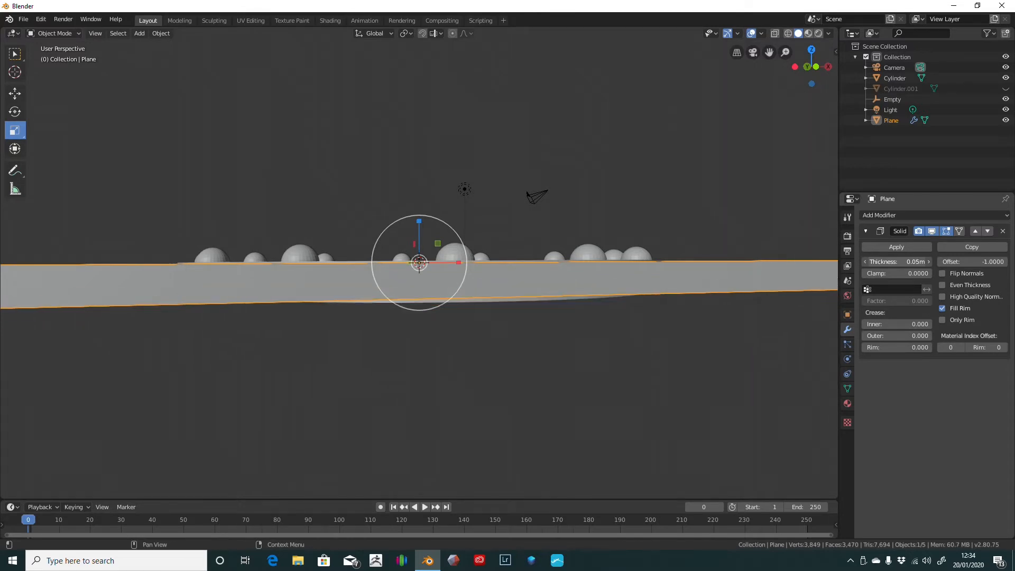
left_click(922, 266)
type("0.03")
key("Return")
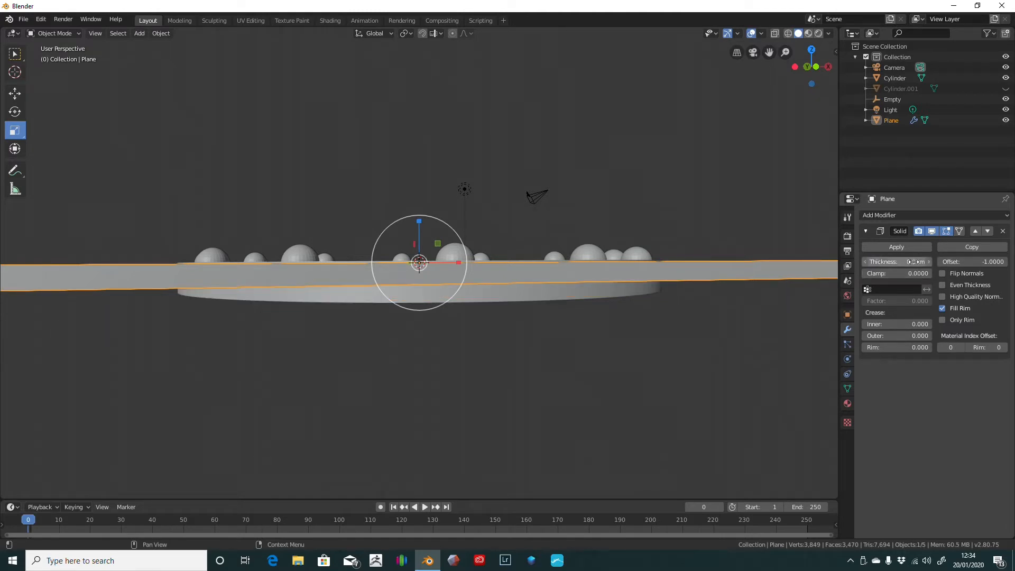
left_click(914, 262)
type("0.04")
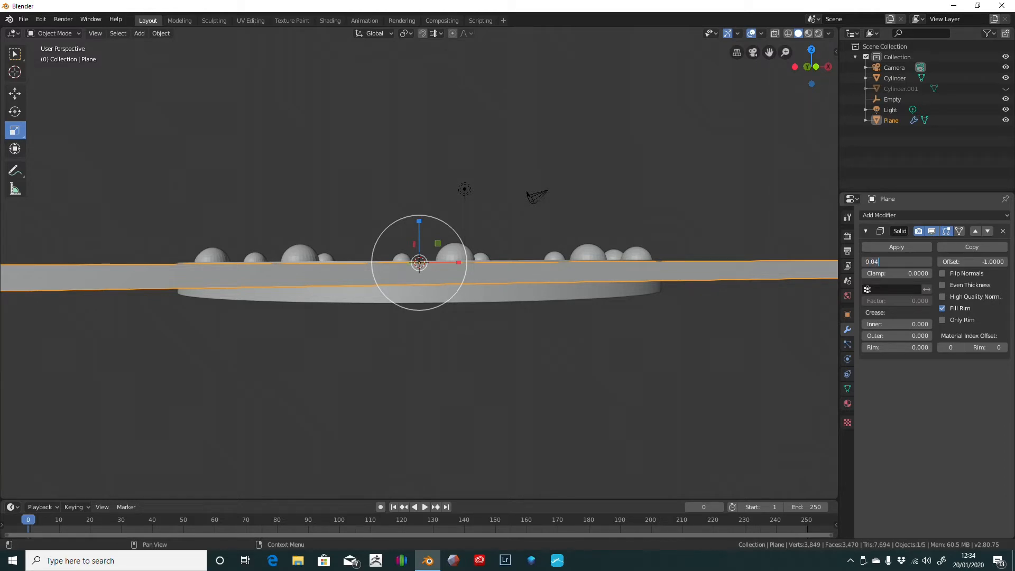
key("Return")
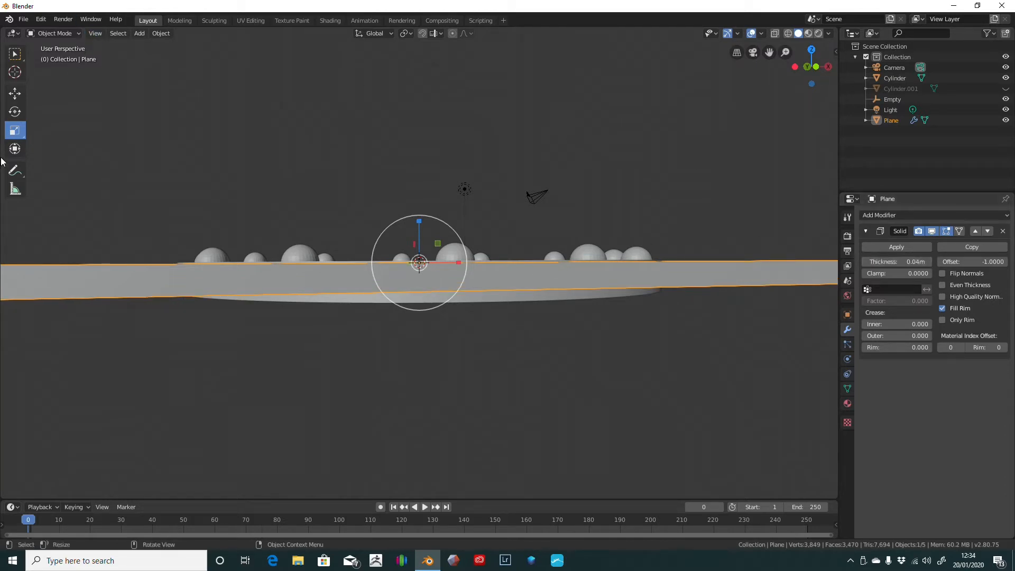
- Move the thickened plane down along Z by about 0.896 m and a further 0.123 m relative to the ring
left_click(15, 93)
mouse_move(588, 106)
middle_mouse_down()
mouse_move(582, 116)
mouse_move(564, 95)
mouse_move(580, 107)
middle_mouse_up()
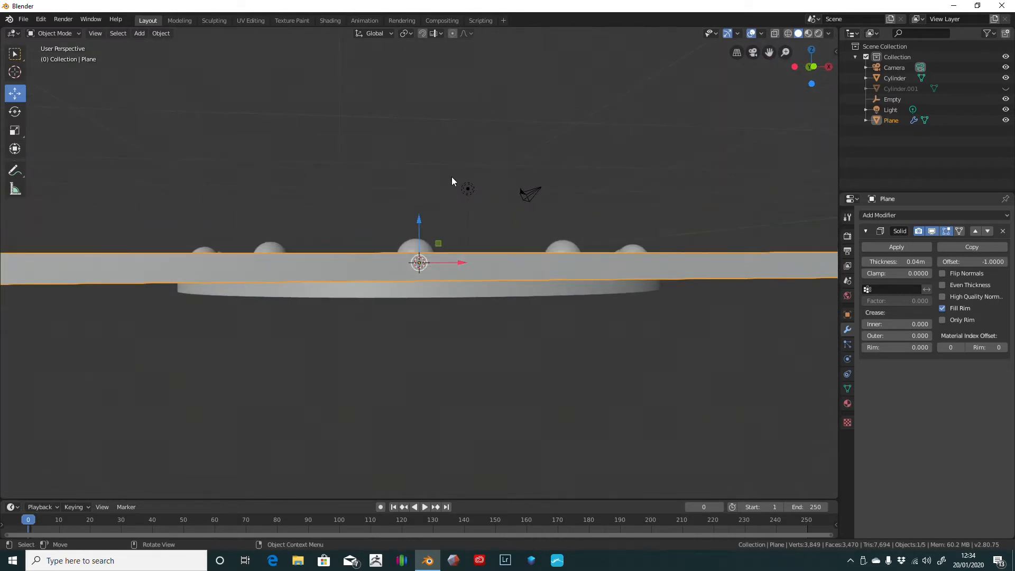
middle_click_drag(463, 201, 464, 199)
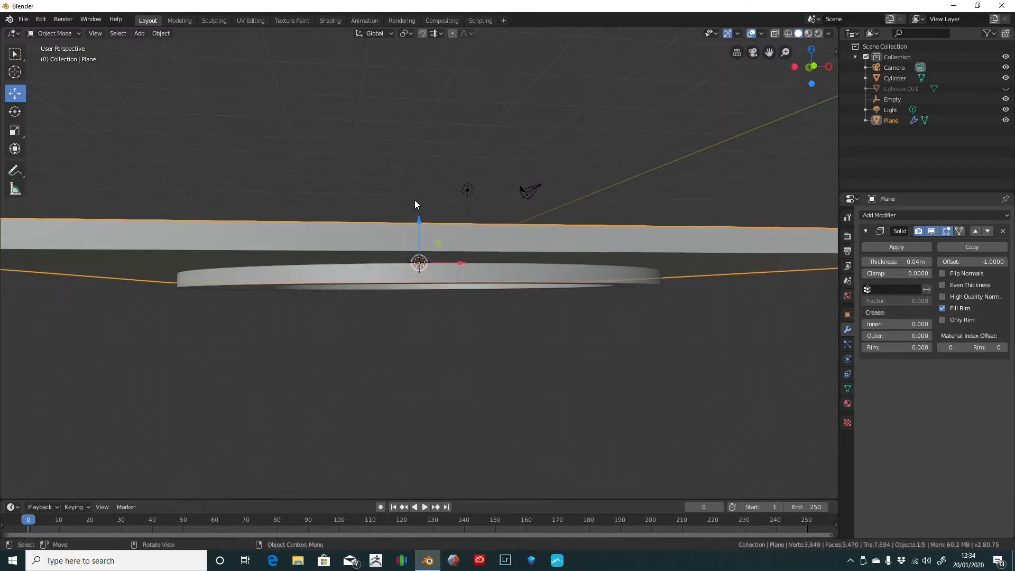
left_click_drag(420, 218, 420, 245)
middle_click_drag(465, 166, 459, 237)
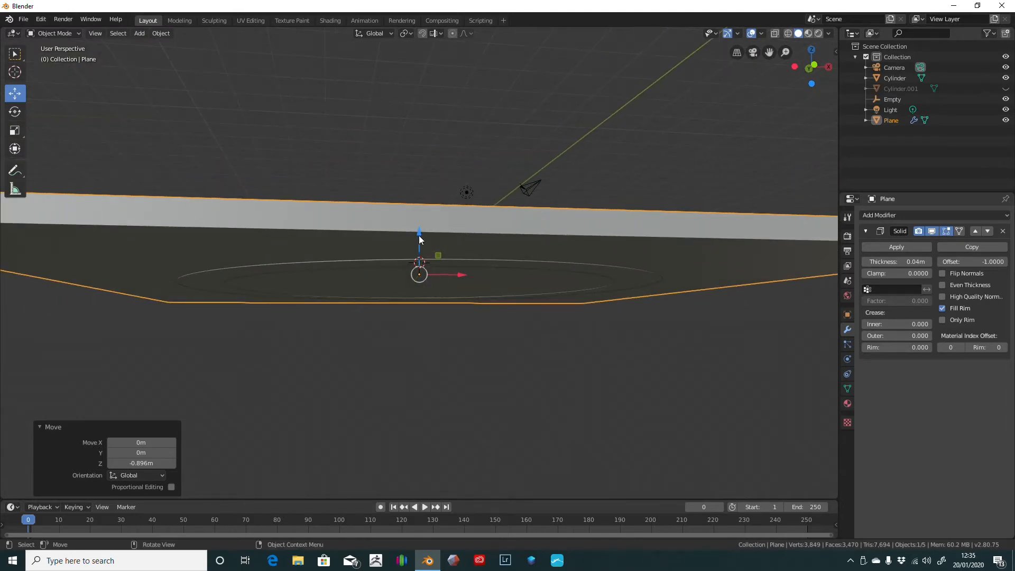
left_click_drag(420, 240, 420, 245)
middle_click_drag(446, 160, 430, 248)
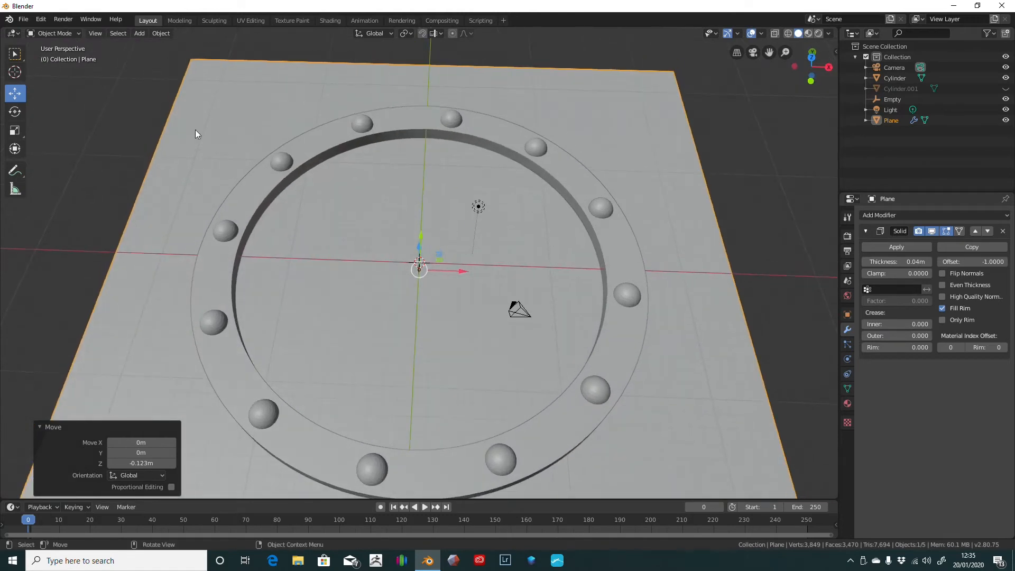
- Apply the plane's Solidify modifier and unhide the Cylinder.001 cutter object
left_click(910, 246)
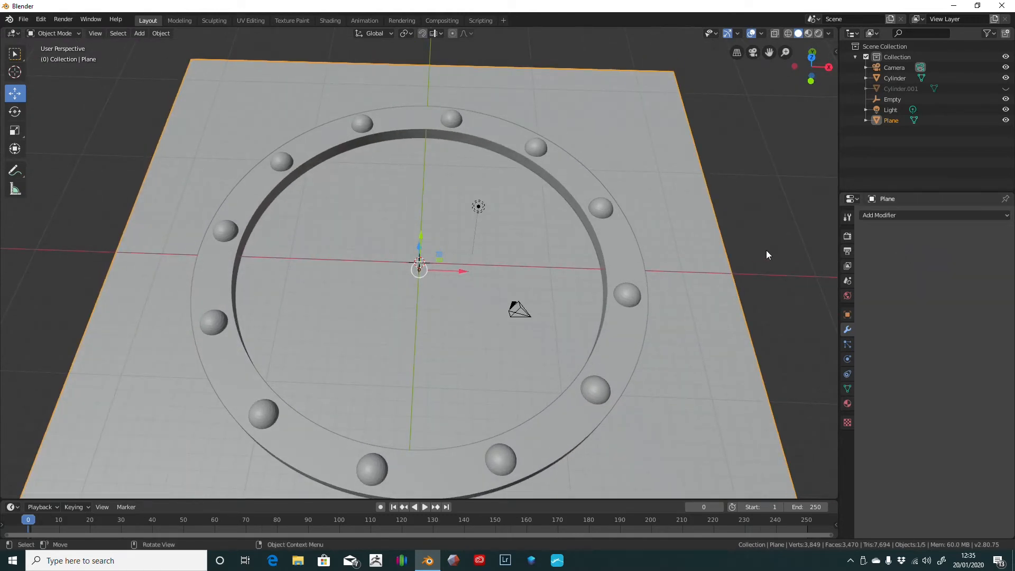
middle_click_drag(766, 249, 778, 177)
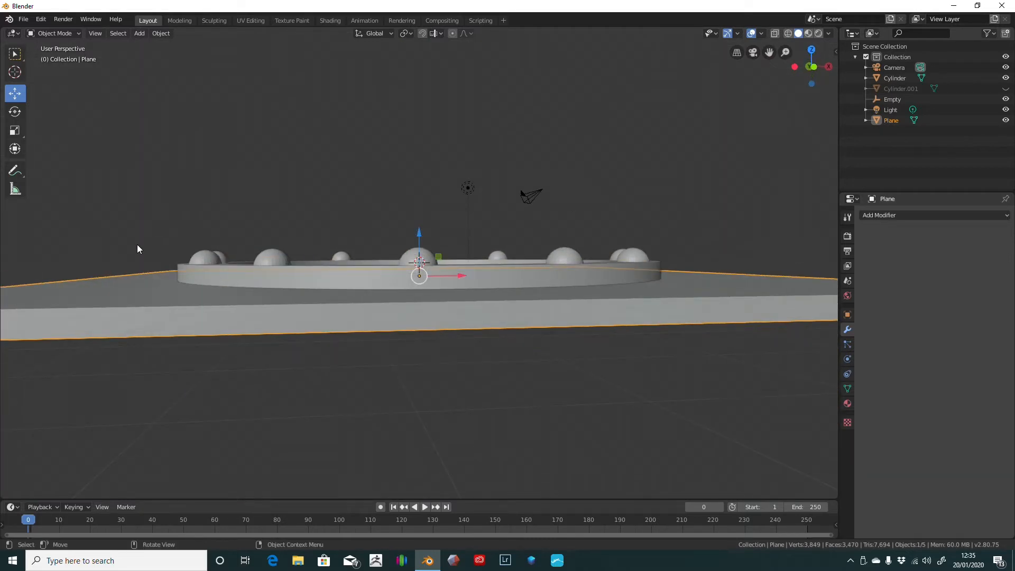
middle_click_drag(669, 184, 681, 192)
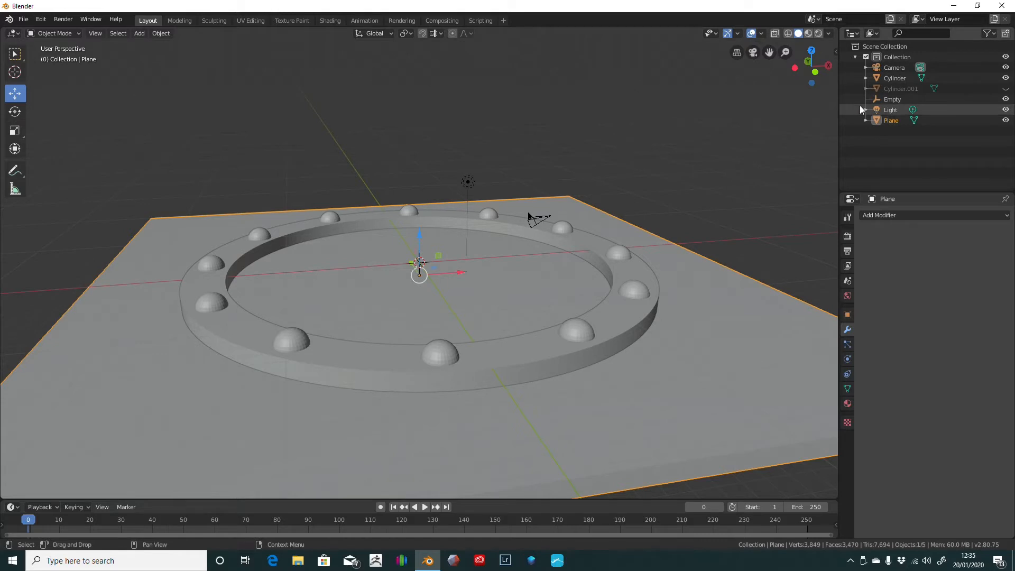
middle_click_drag(798, 141, 776, 178)
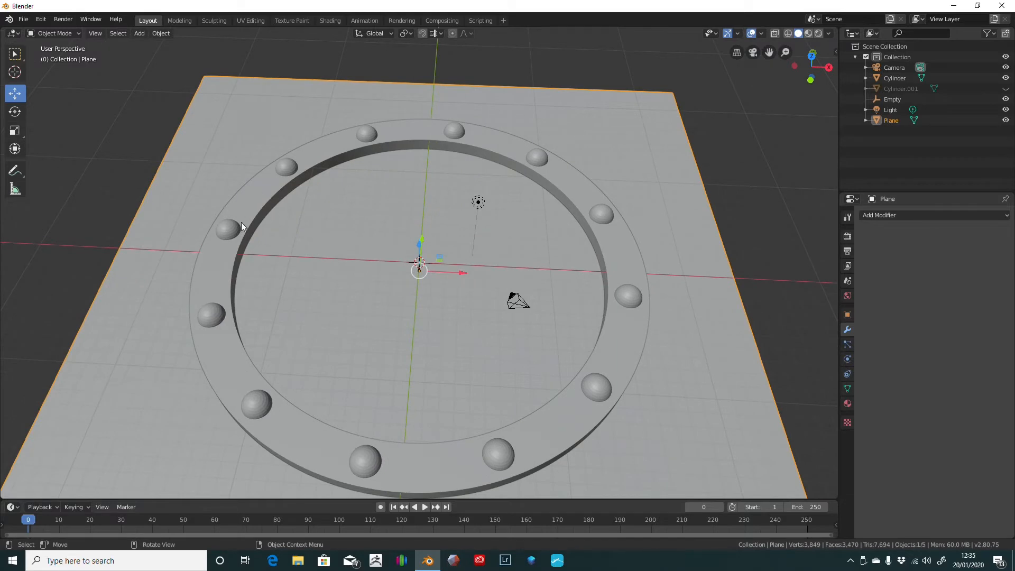
scroll(634, 288, "up", 3)
scroll(649, 170, "down", 5)
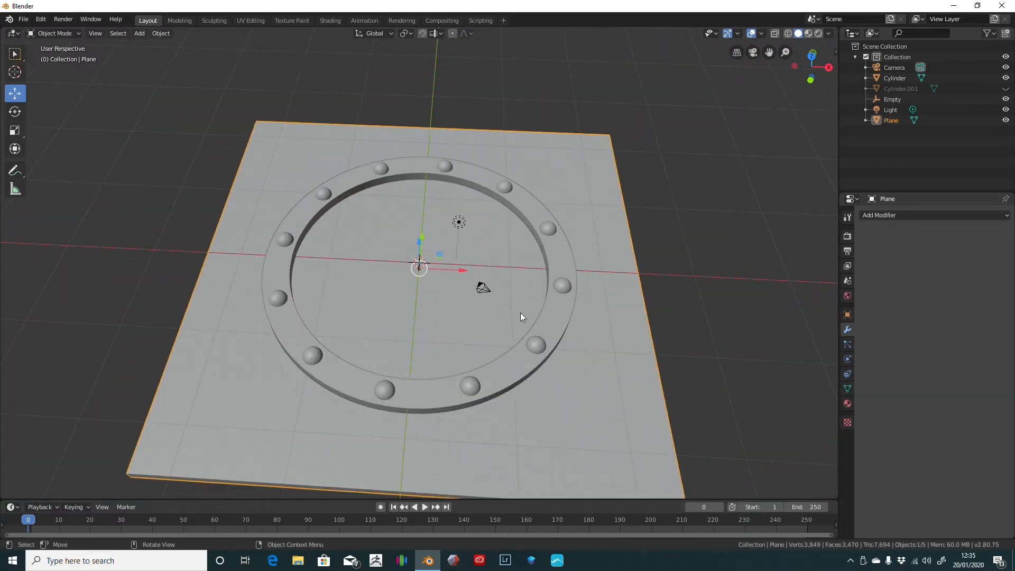
mouse_move(720, 182)
middle_mouse_down()
mouse_move(718, 215)
mouse_move(722, 198)
middle_mouse_up()
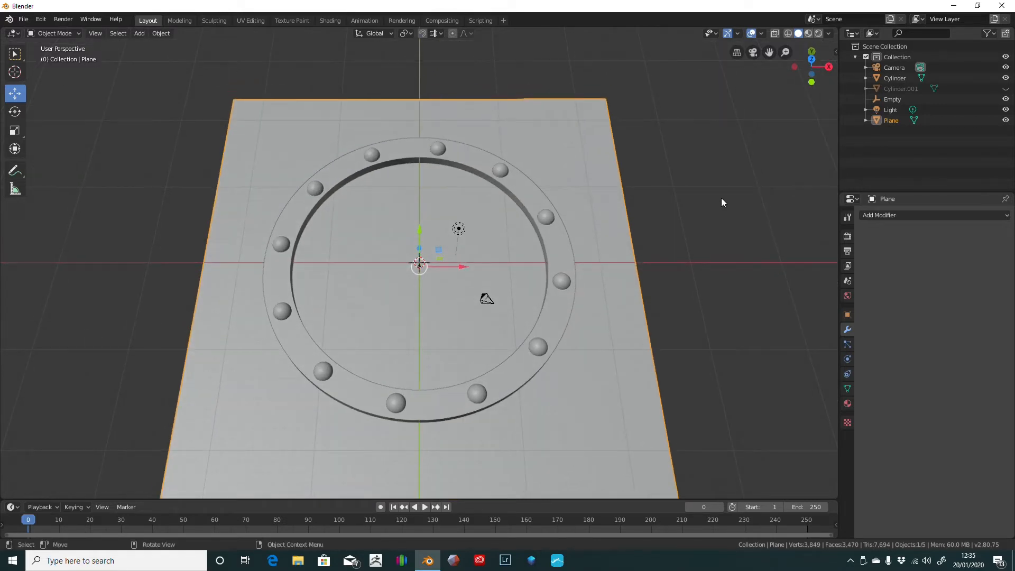
left_click(1005, 89)
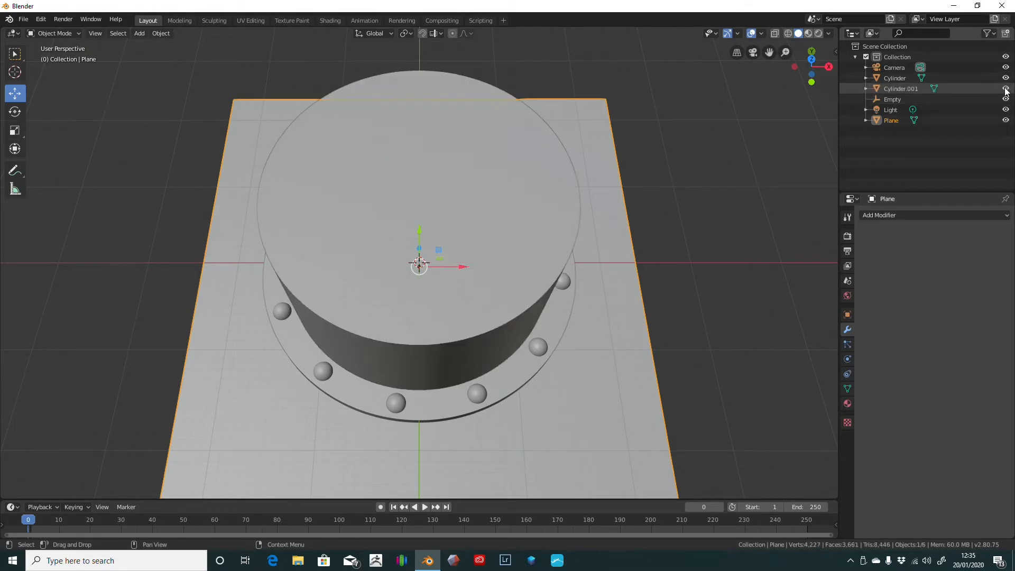
middle_click_drag(694, 164, 674, 129)
key("s")
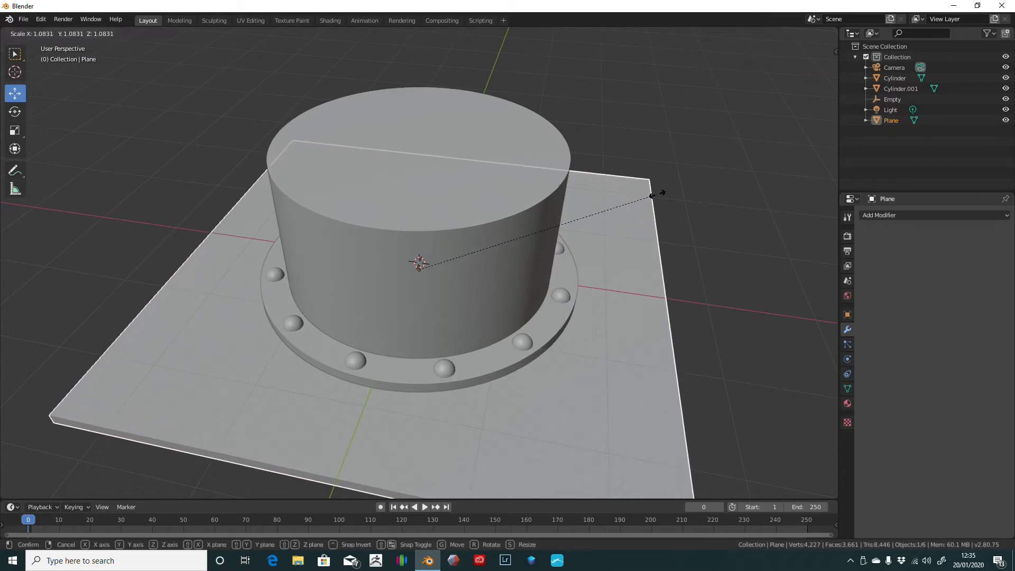
left_click(655, 195)
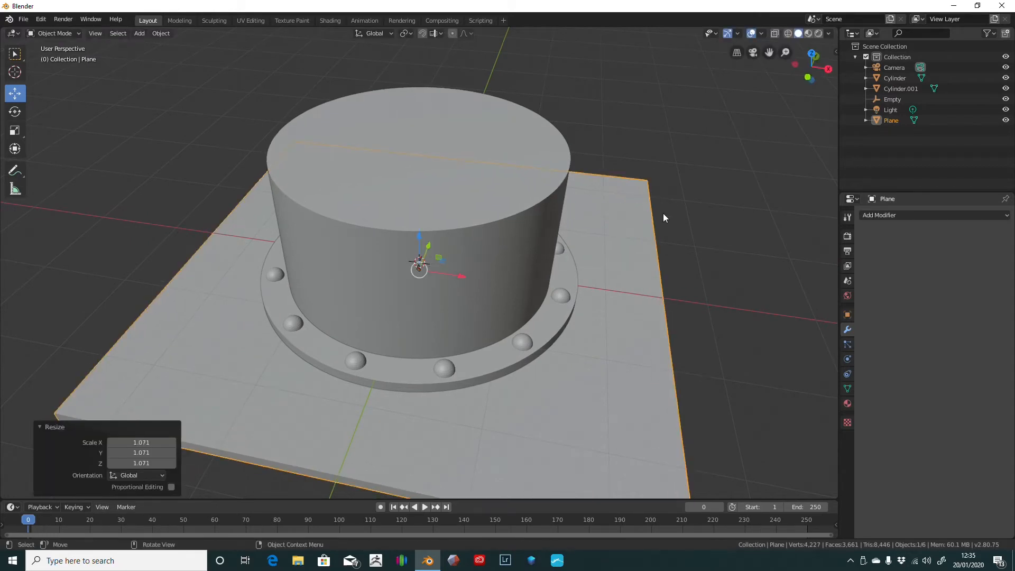
key("ctrl+z")
- Scale Cylinder.001 uniformly by about 1.186 so it reaches almost to the ring's outer edge
left_click(516, 247)
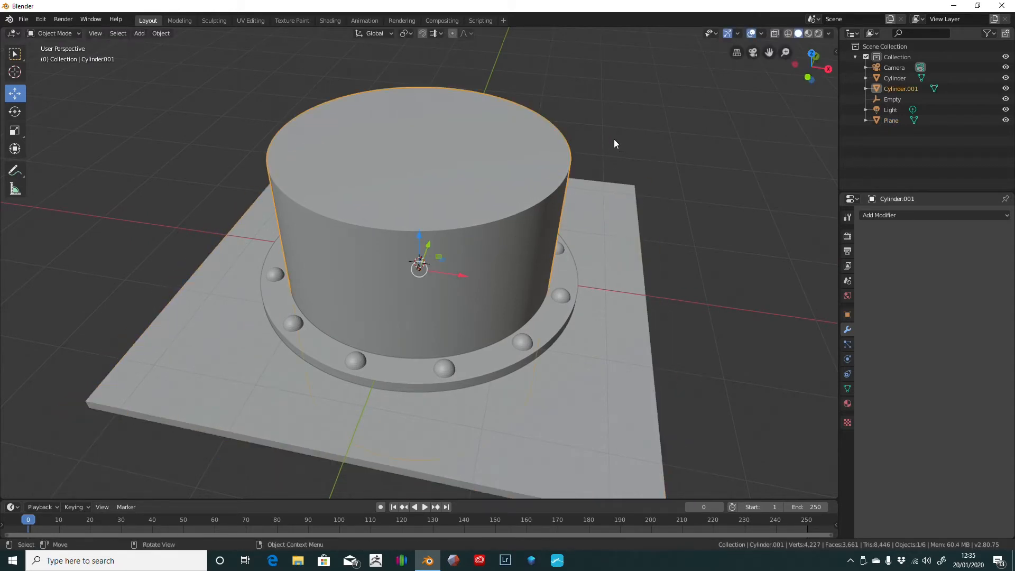
key("s")
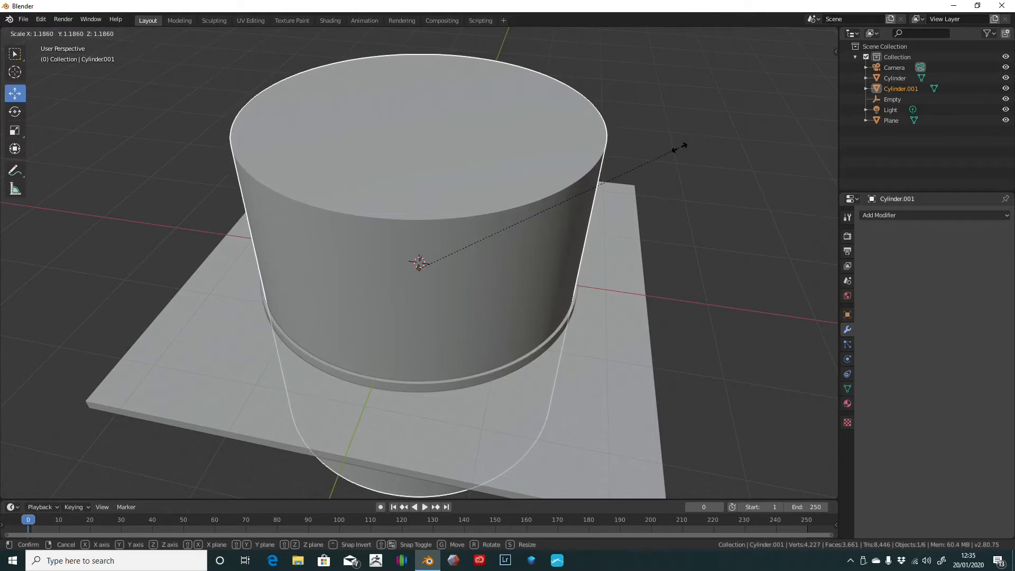
left_click(680, 147)
middle_click_drag(721, 129, 746, 141)
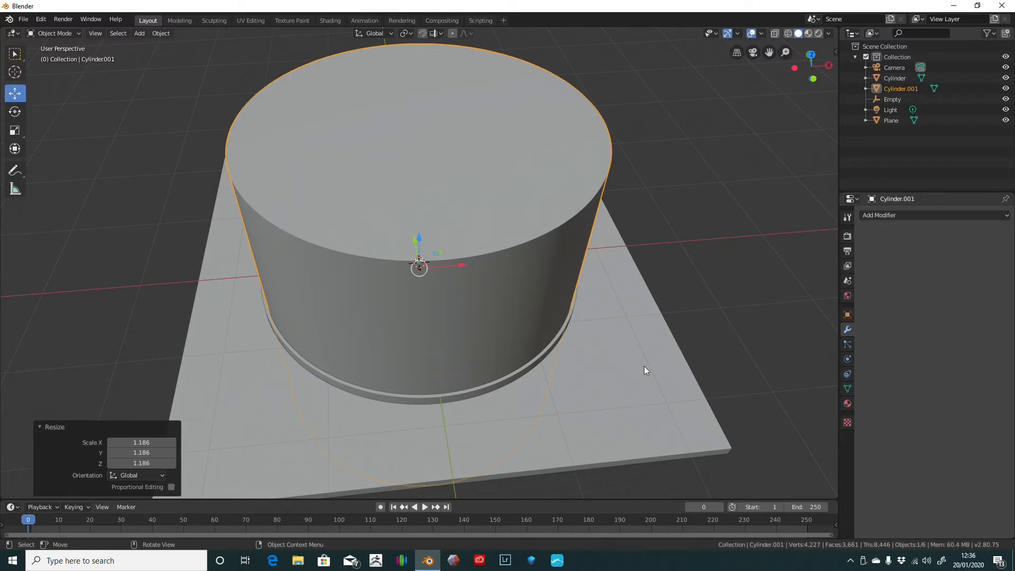
- Add a Boolean modifier to the plane, set its operation to Intersect and pick Cylinder.001 as the object
left_click(622, 410)
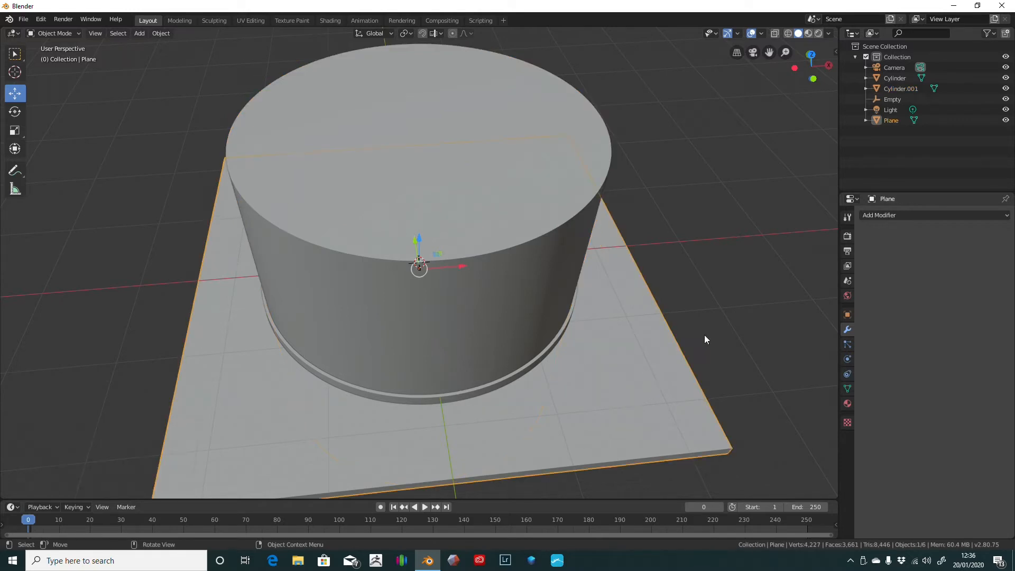
left_click(908, 218)
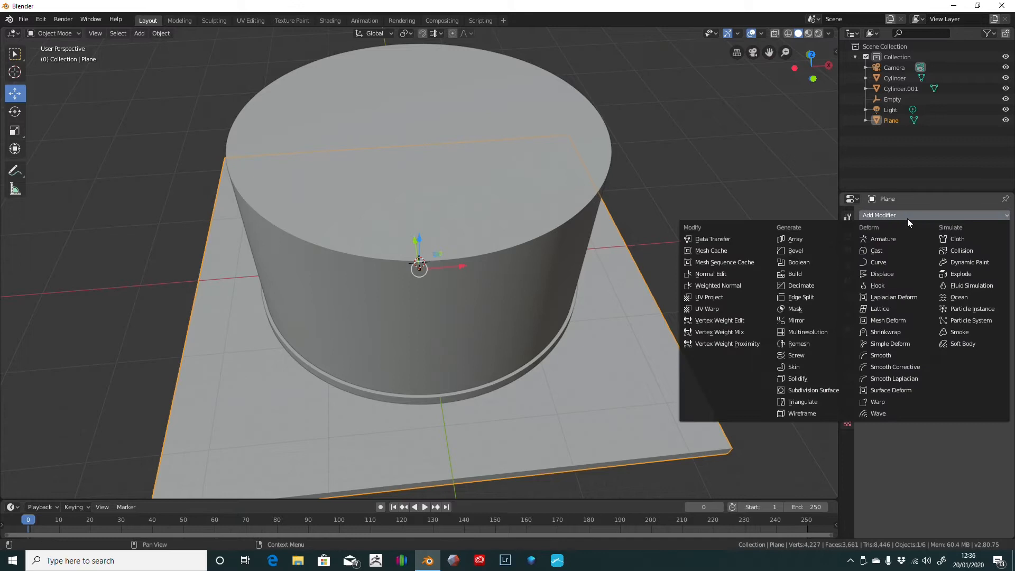
left_click(798, 262)
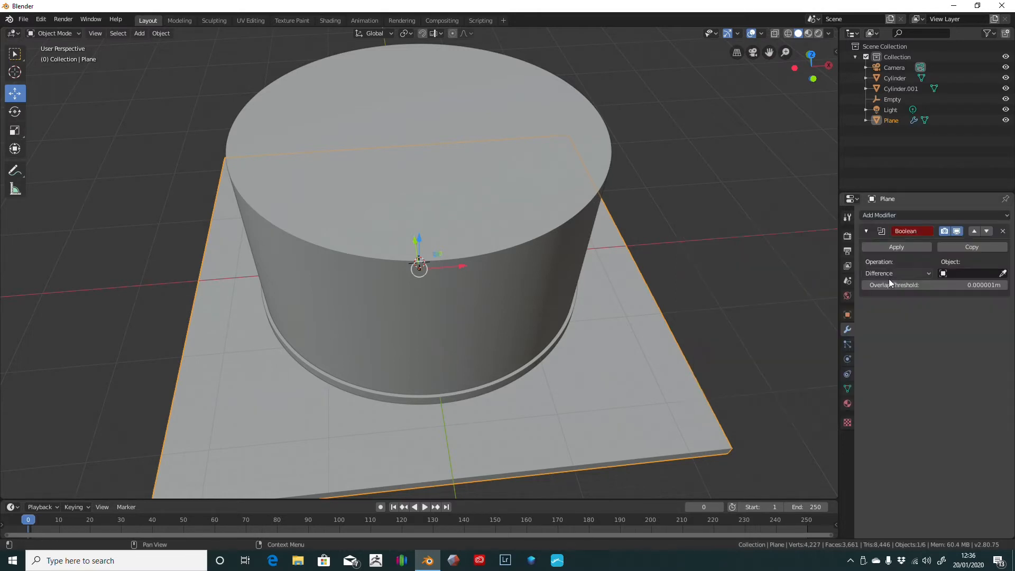
left_click(925, 274)
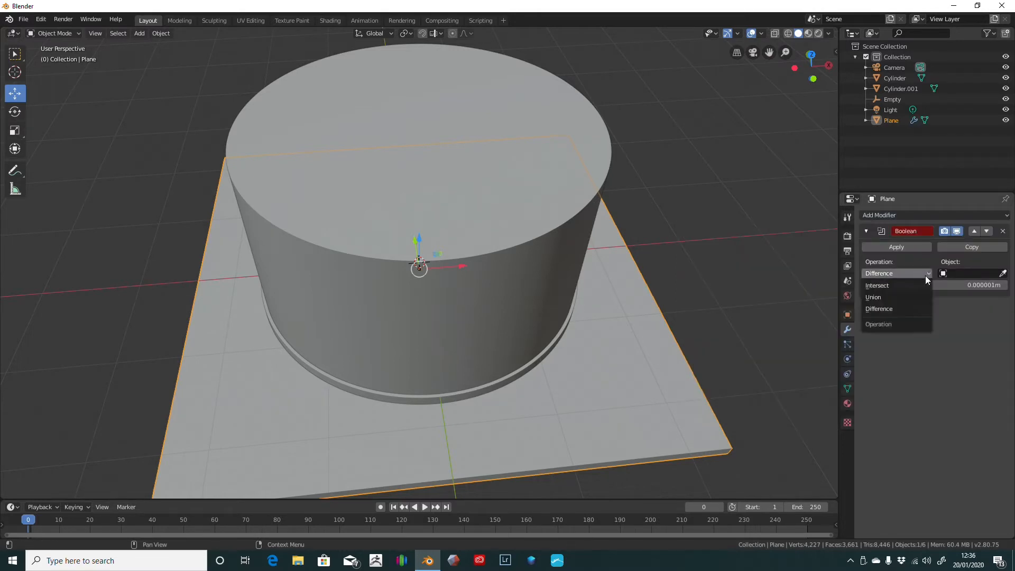
left_click(888, 286)
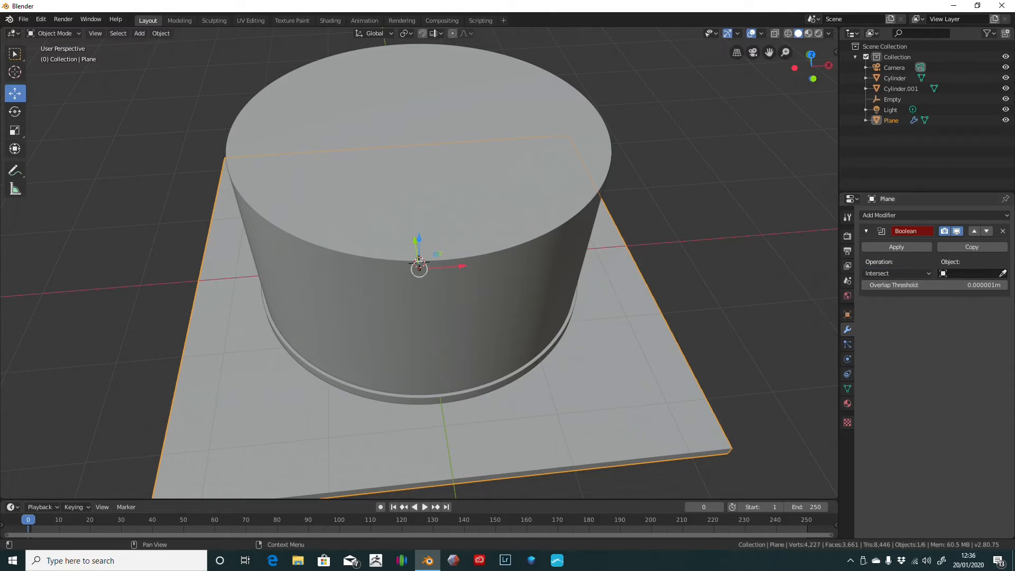
left_click(985, 274)
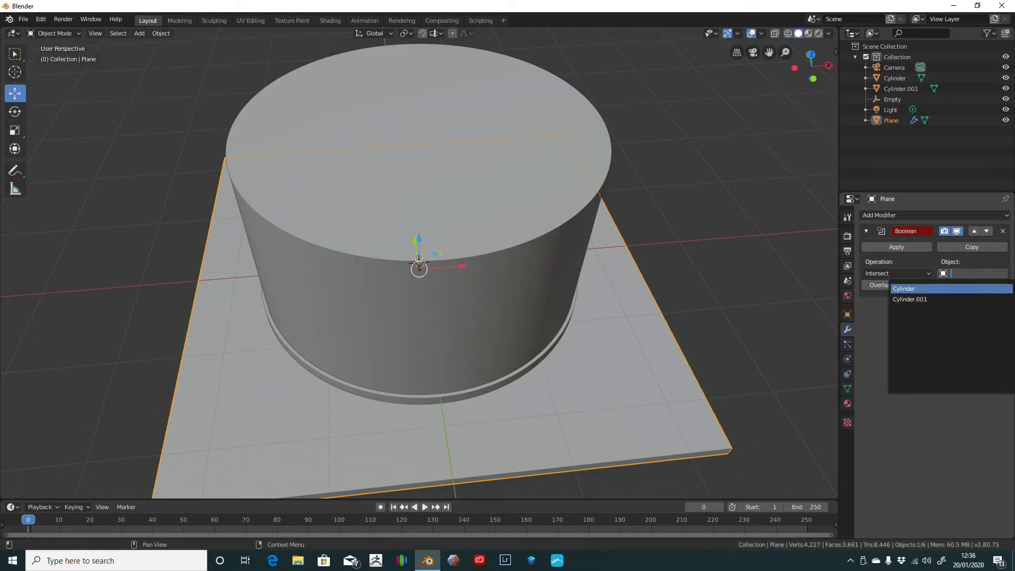
left_click(1003, 273)
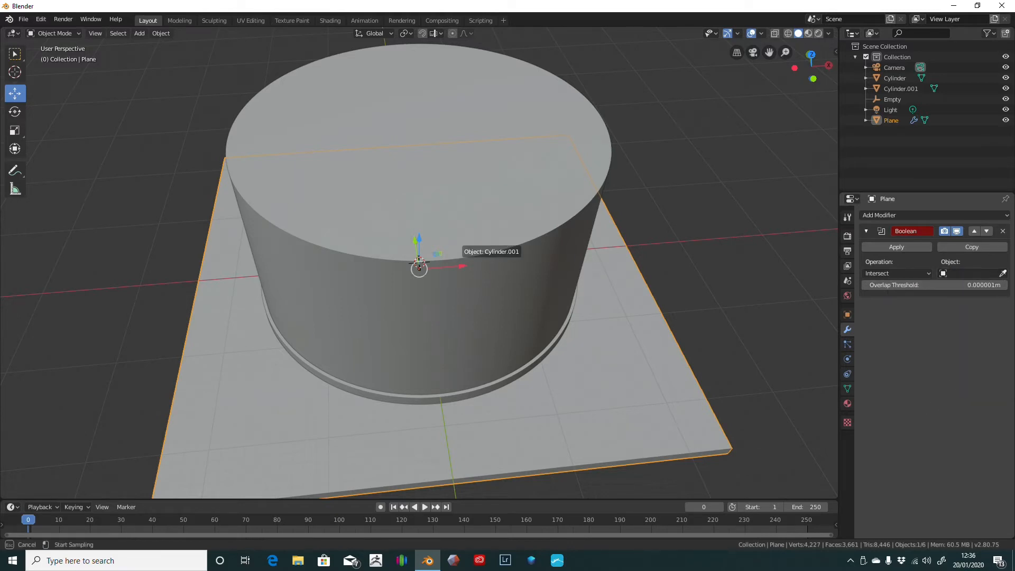
left_click(479, 260)
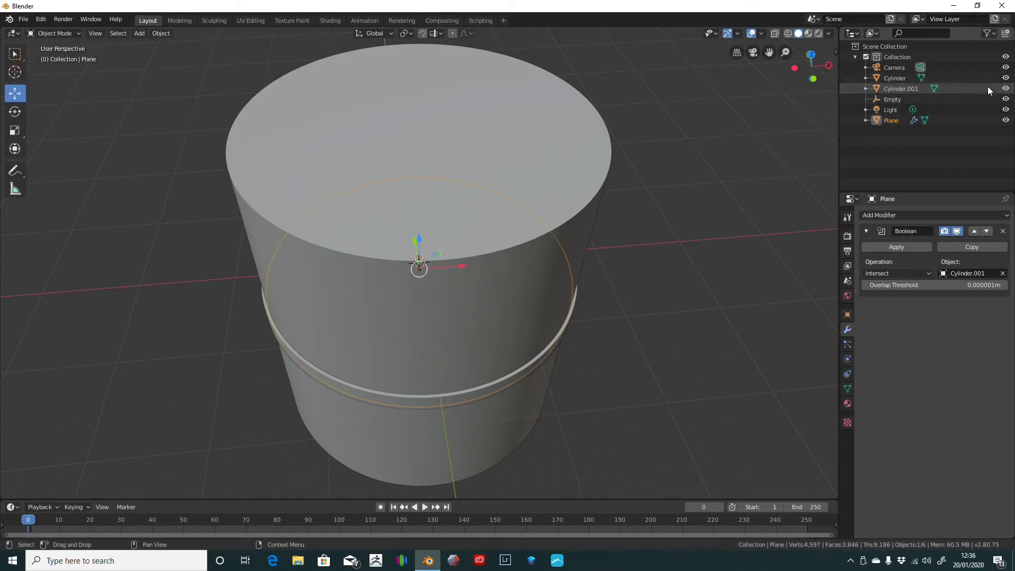
- Hide Cylinder.001 to check the round panel, show it again and apply the plane's Boolean modifier
left_click(1006, 89)
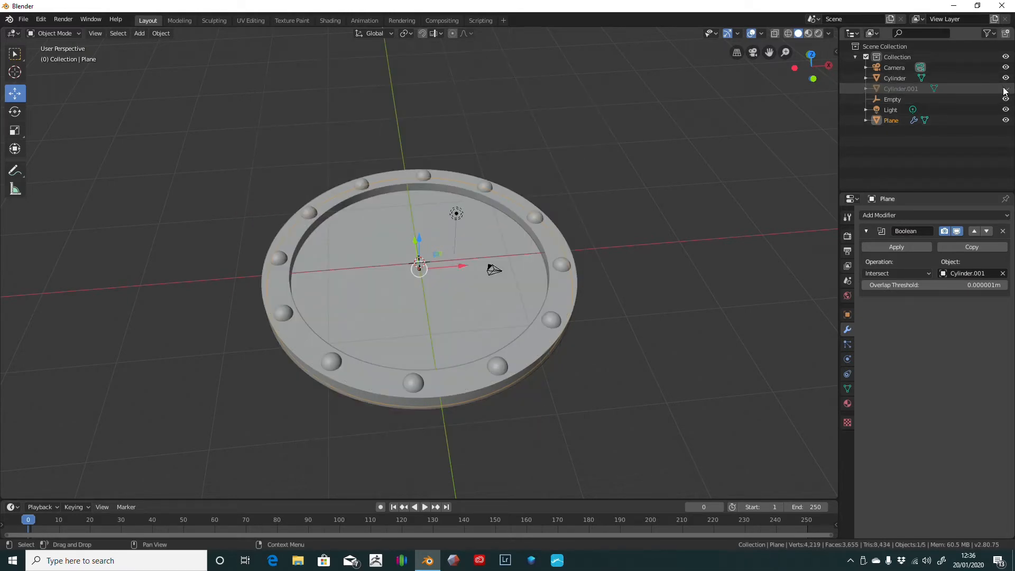
middle_click_drag(690, 135, 693, 165)
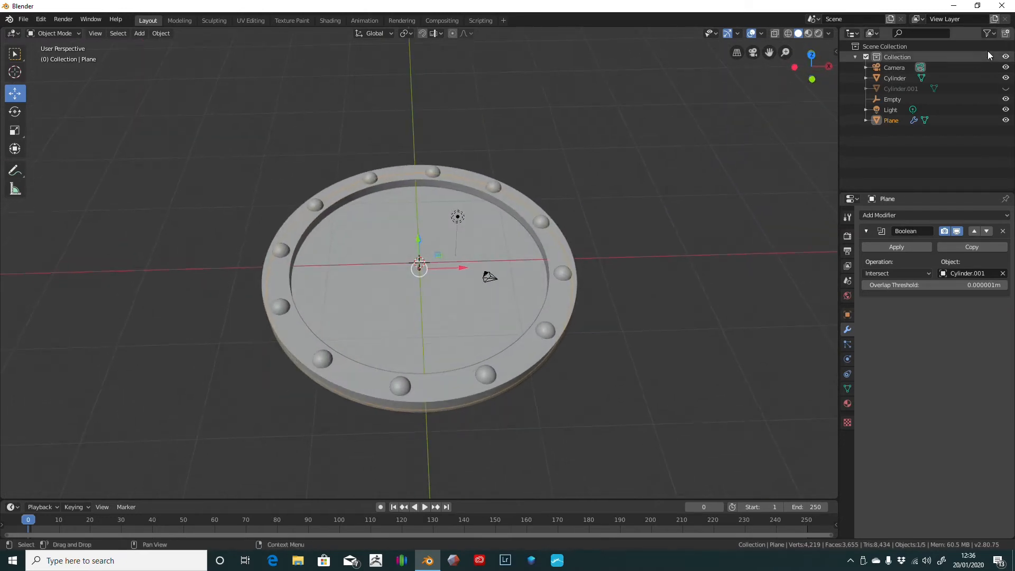
left_click(1006, 88)
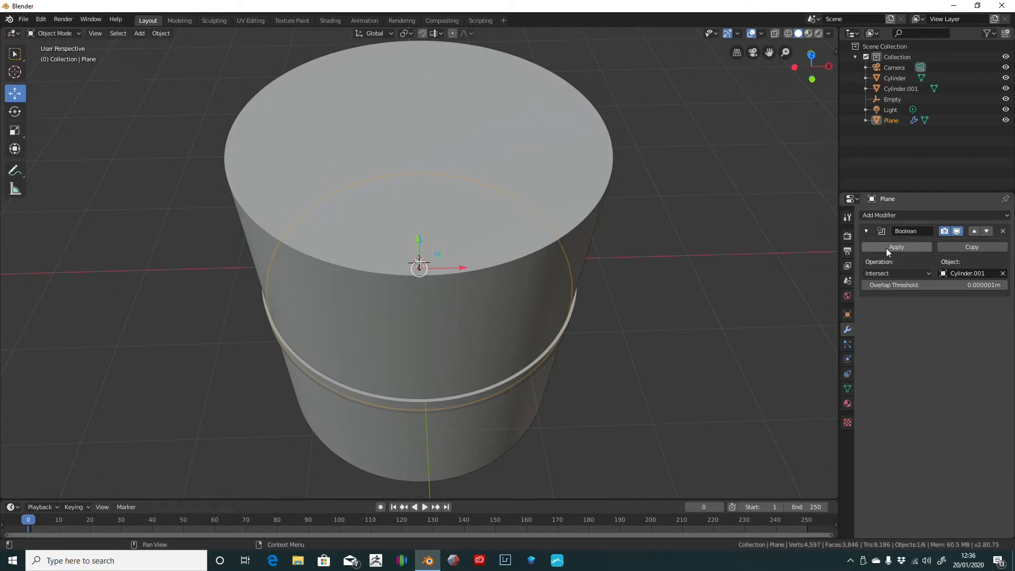
left_click(888, 246)
- Delete the Cylinder.001 cutter object
middle_click_drag(711, 240, 731, 212)
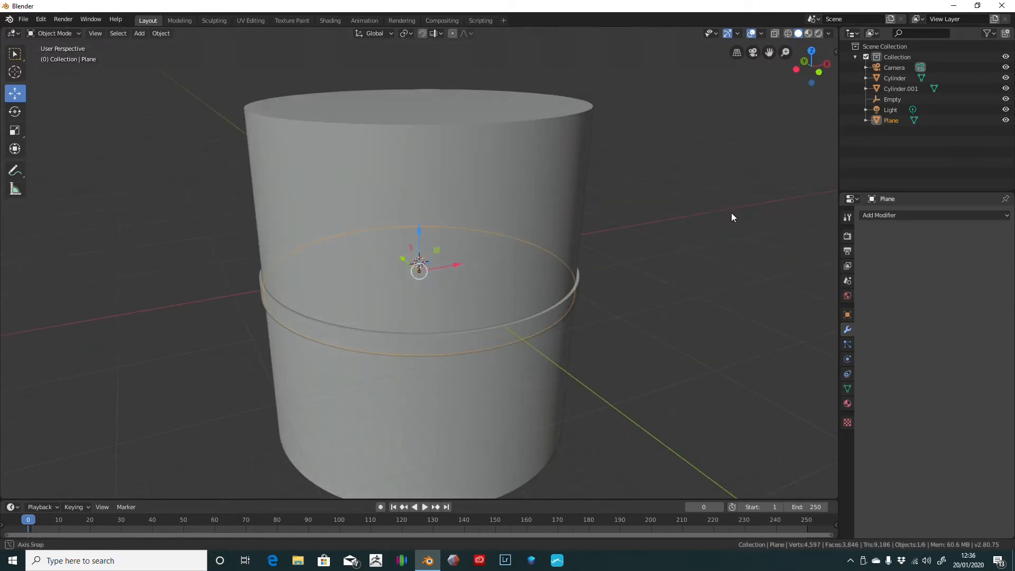
left_click(907, 89)
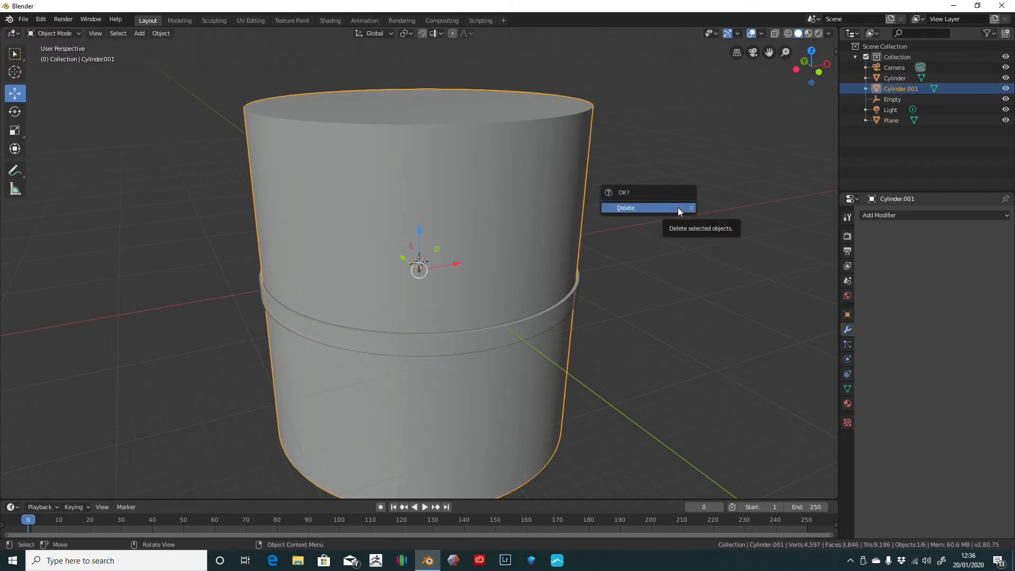
left_click(678, 208)
- Raise the round panel along Z by about 0.0931 m to close the gap at the ring's underside
middle_click_drag(678, 207, 459, 248)
middle_click_drag(437, 285, 392, 129)
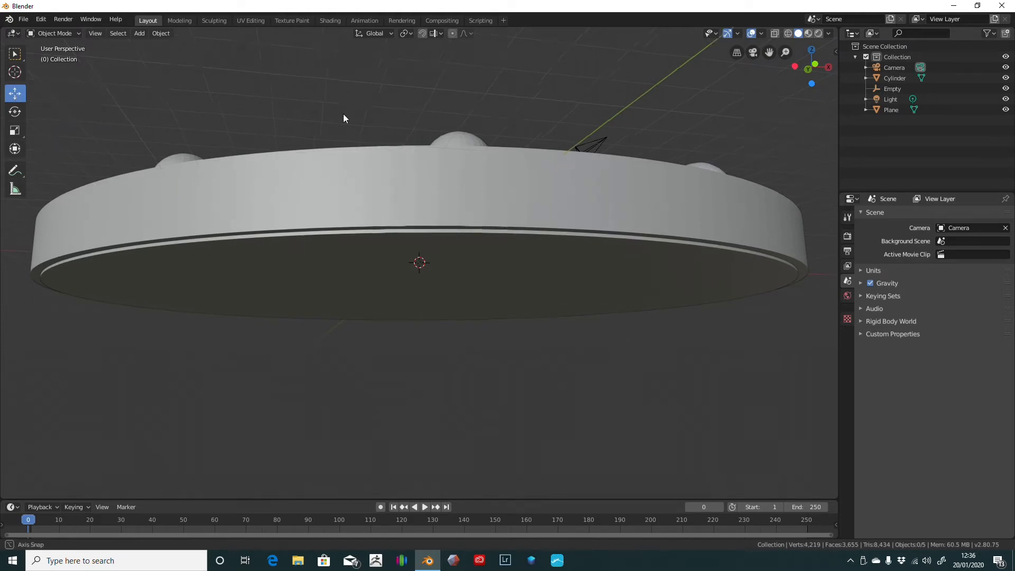
middle_click_drag(344, 115, 338, 132)
left_click(514, 299)
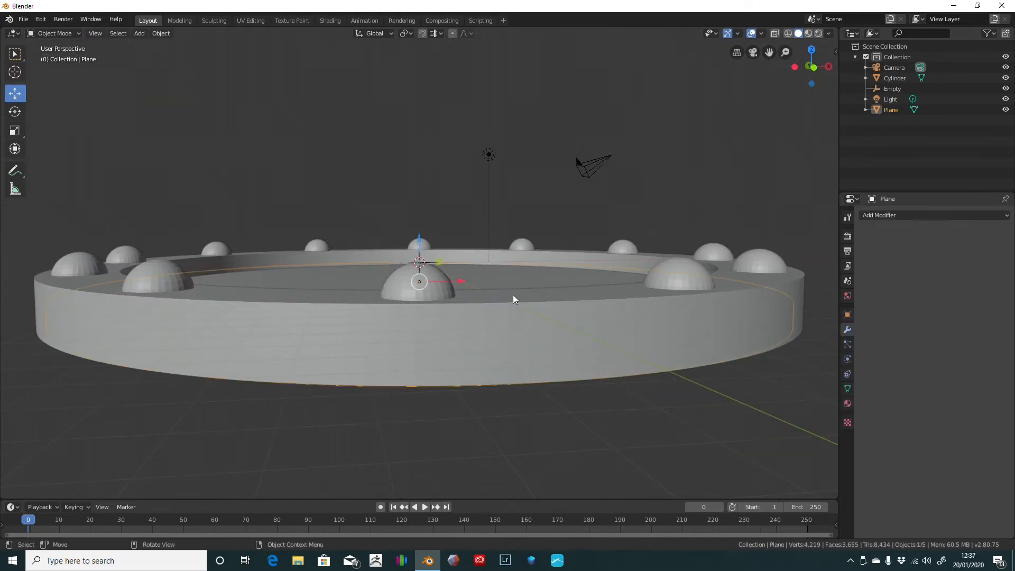
middle_click_drag(556, 214, 557, 195)
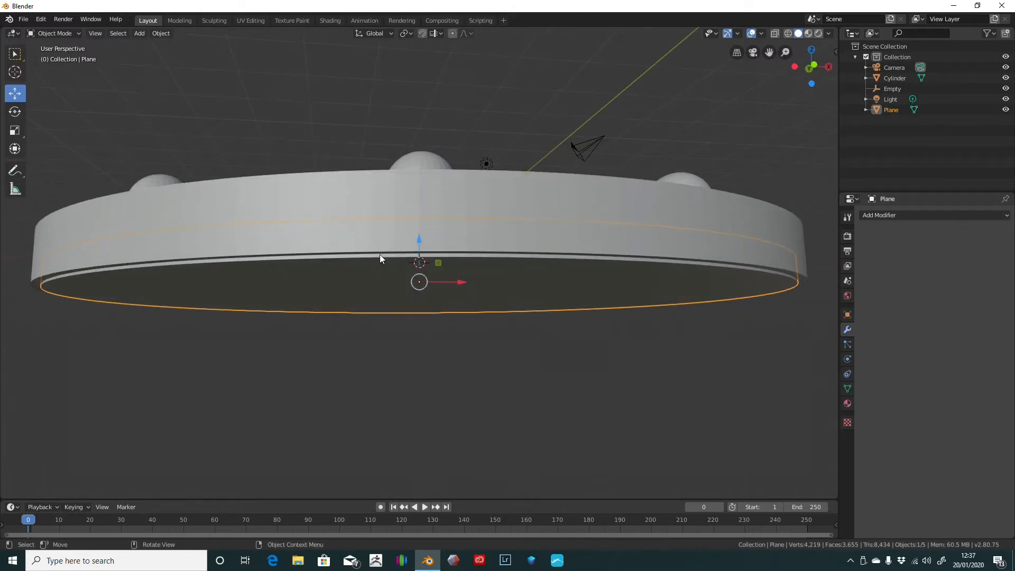
left_click_drag(419, 239, 420, 236)
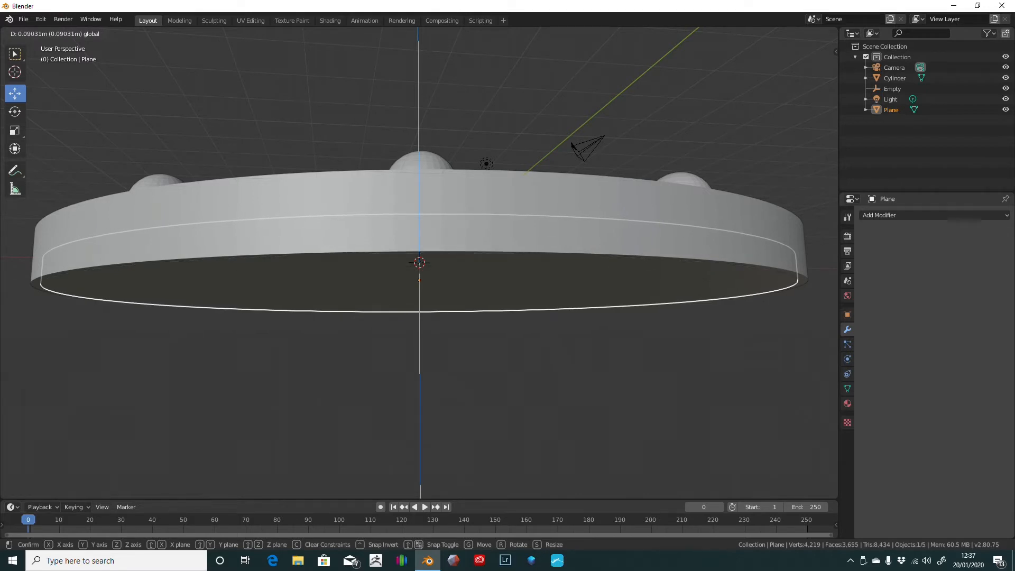
left_click_drag(420, 234, 421, 246)
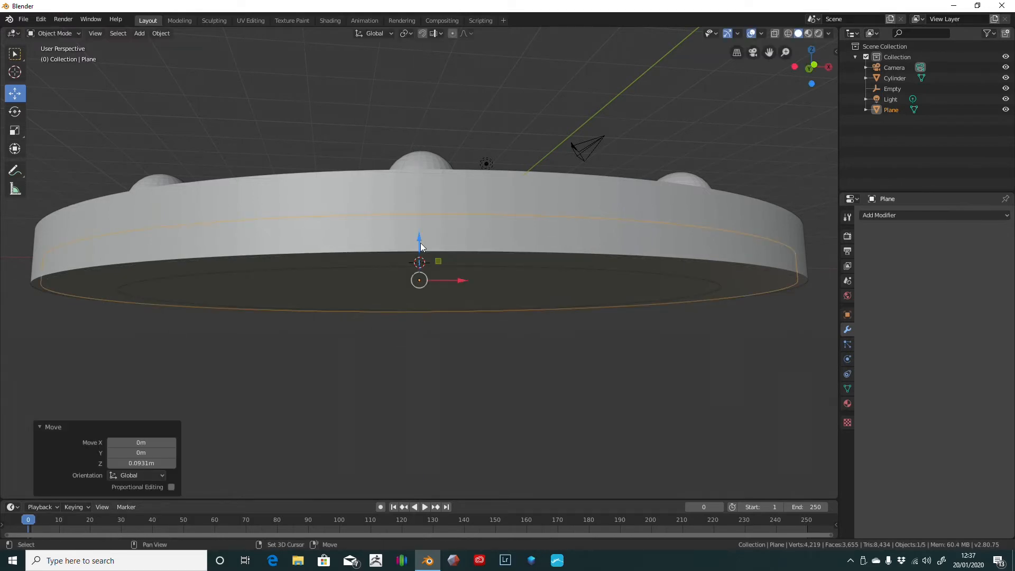
middle_click_drag(588, 125, 524, 206)
middle_click_drag(606, 143, 596, 102)
scroll(585, 222, "up", 4)
middle_click_drag(584, 221, 682, 147)
scroll(677, 143, "down", 4)
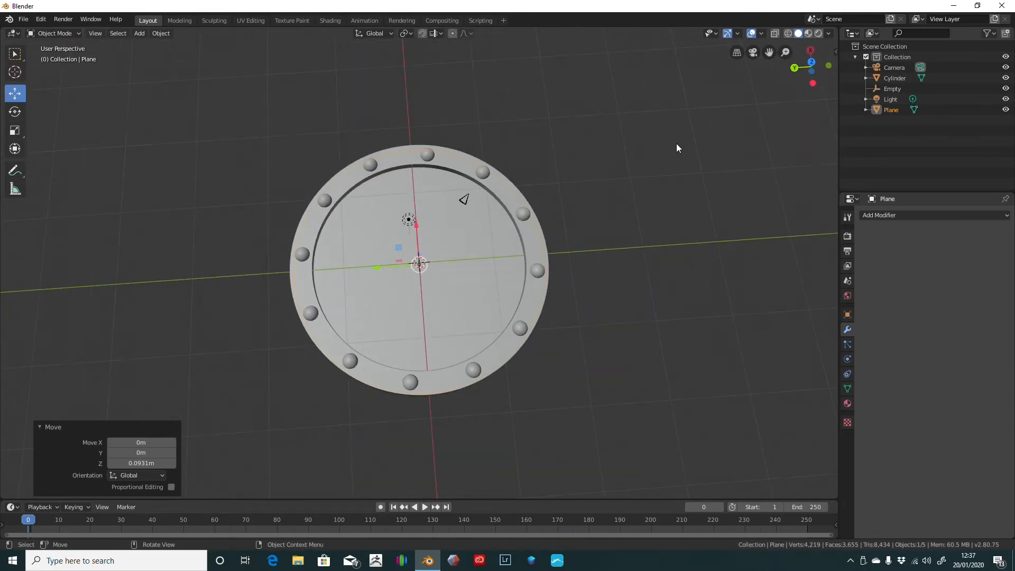
- Examine the round panel's fit inside the riveted ring from above and from shallow side angles
scroll(677, 143, "up", 1)
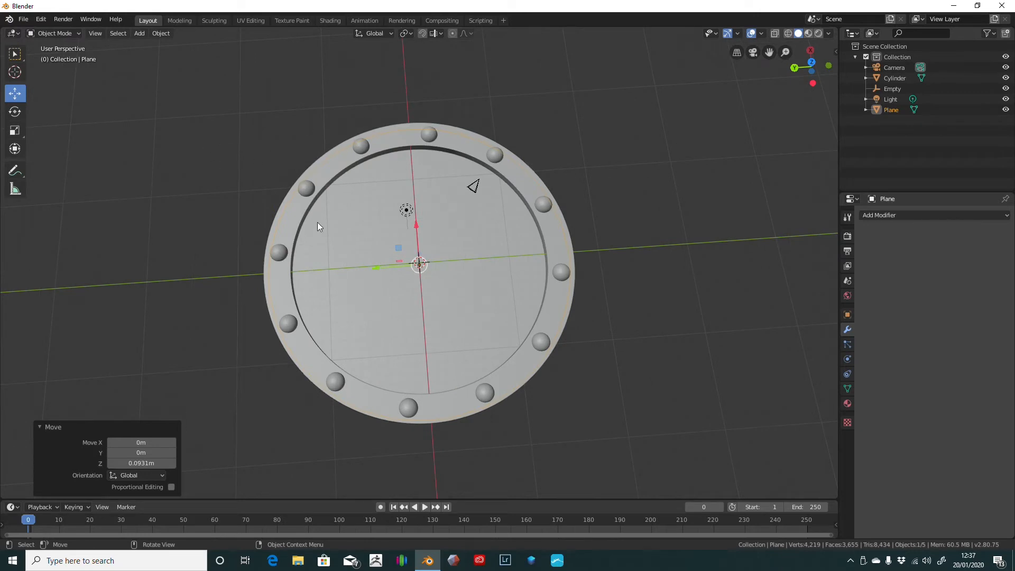
middle_click_drag(622, 167, 559, 166)
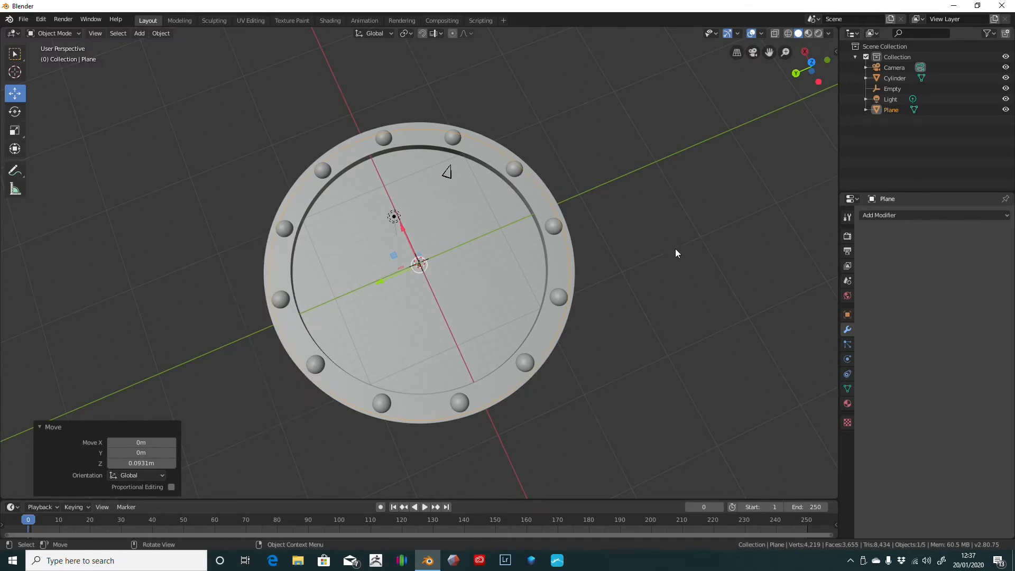
middle_click_drag(675, 253, 556, 233)
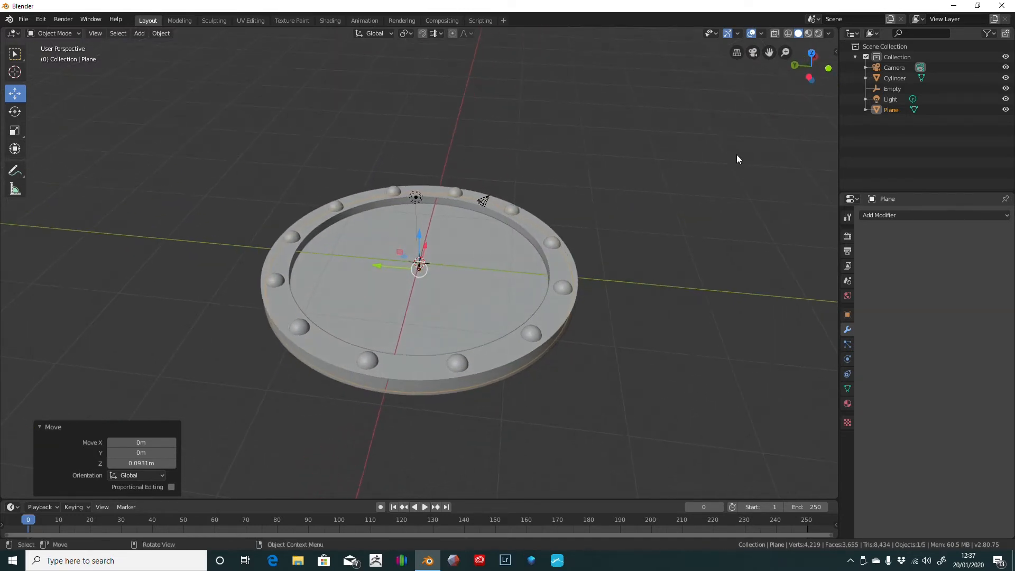
middle_click_drag(739, 159, 725, 177)
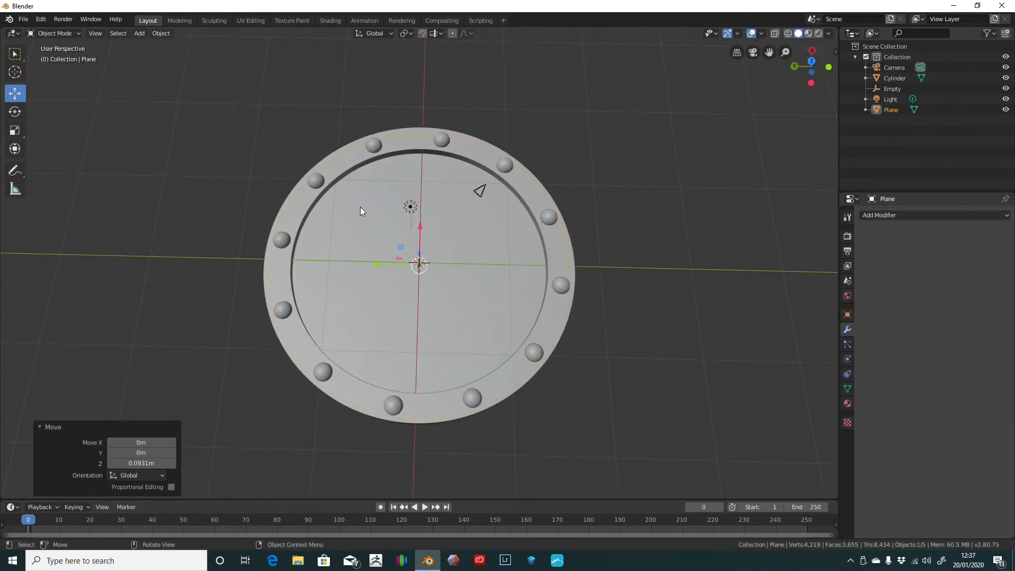
scroll(396, 300, "up", 2)
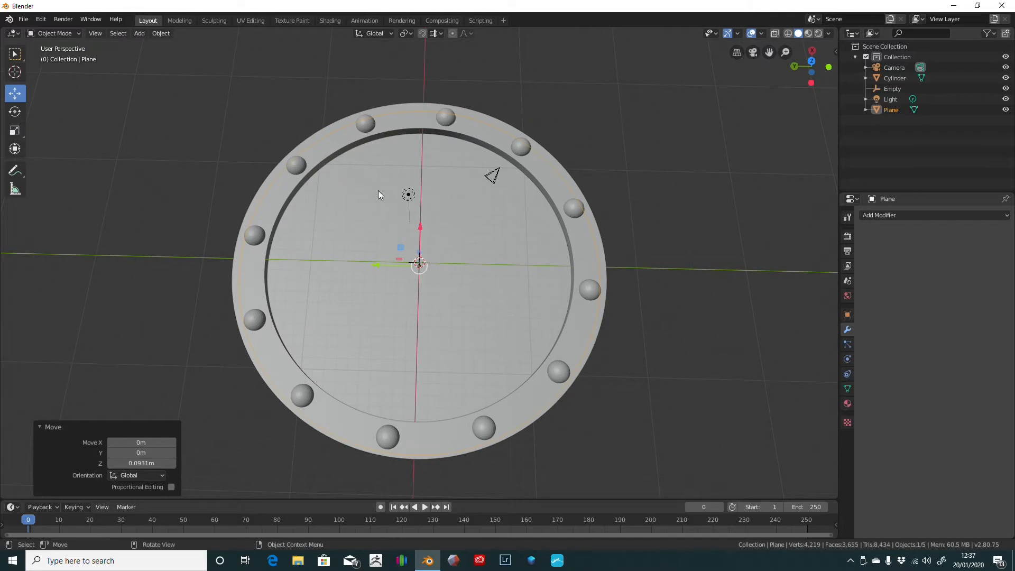
middle_click_drag(734, 292, 712, 214)
scroll(388, 334, "up", 1)
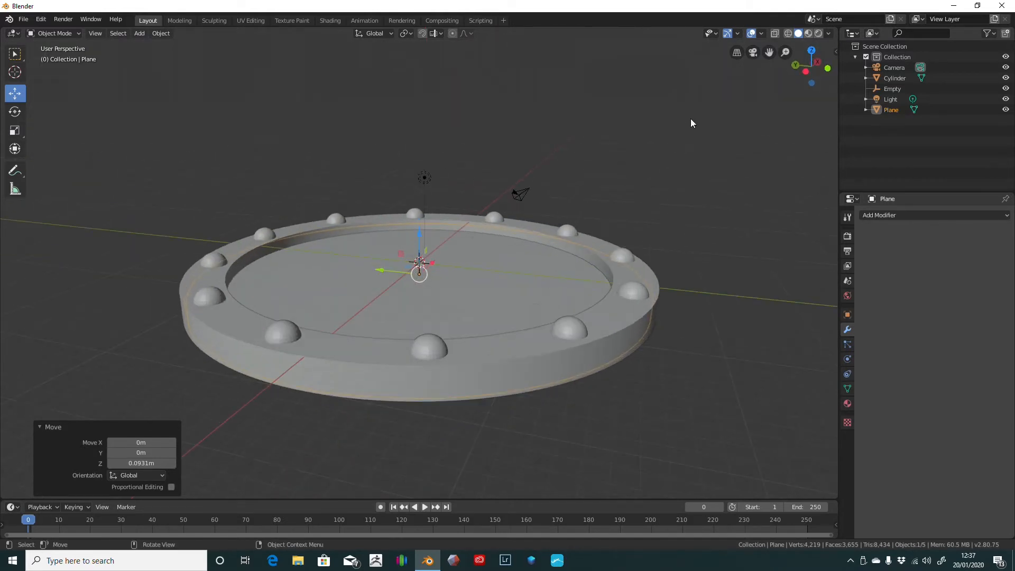
middle_click_drag(691, 122, 725, 161)
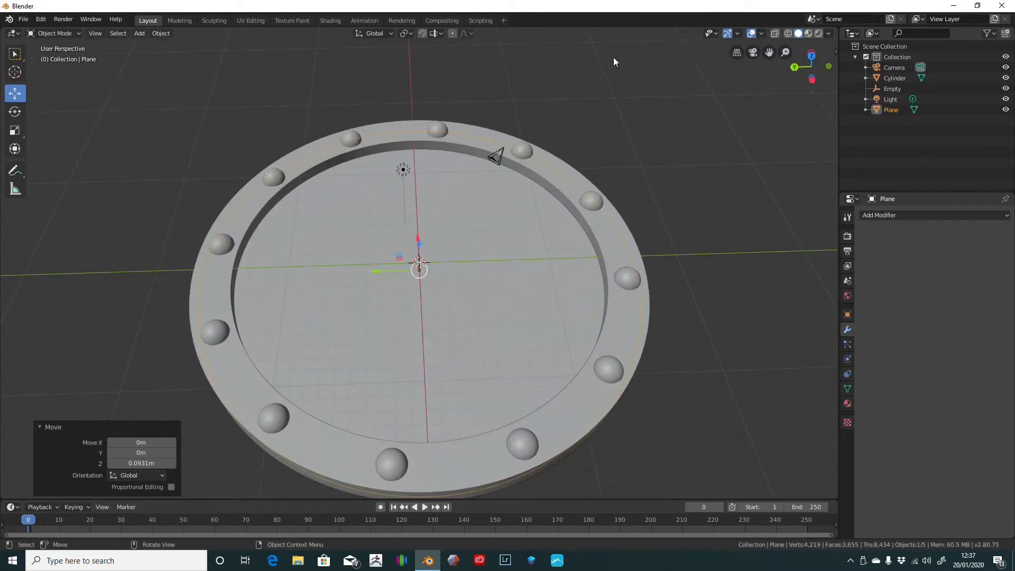
middle_click_drag(614, 58, 622, 95)
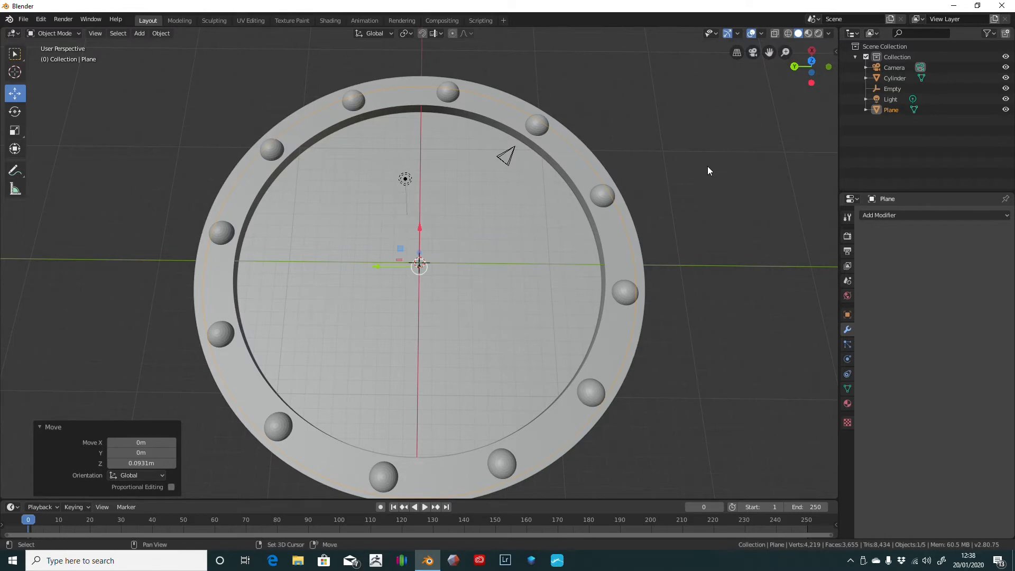
- Add a cube at the panel's centre and scale it along X by about 21.229 into a long bar spanning the ring
key("shift+a")
mouse_move(707, 167)
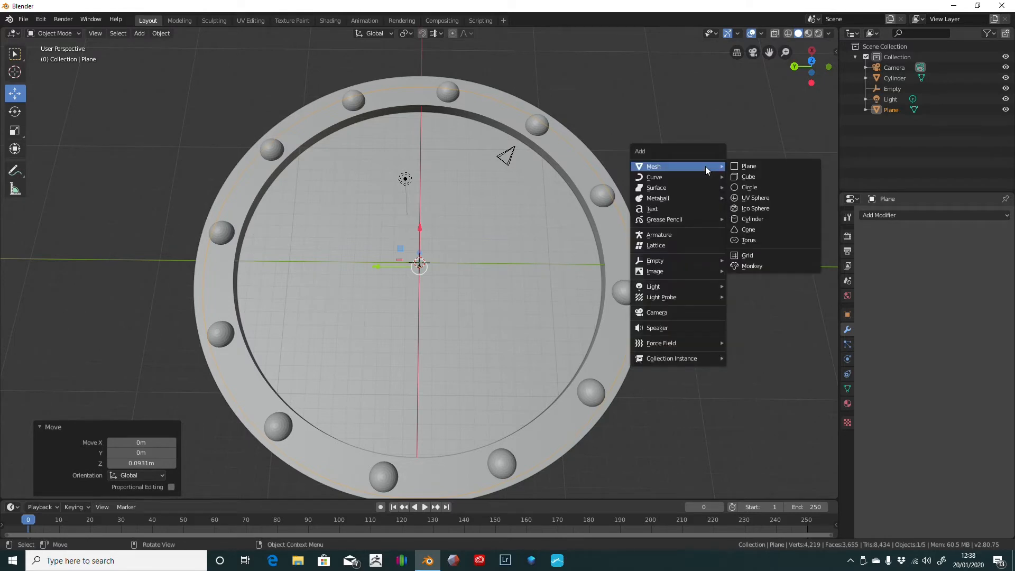
left_click(750, 177)
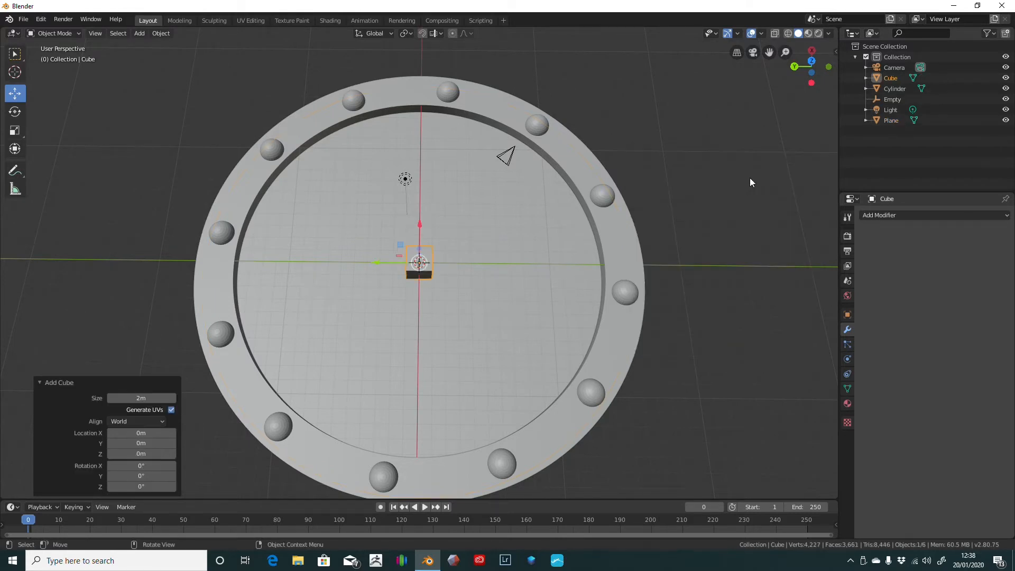
left_click(15, 131)
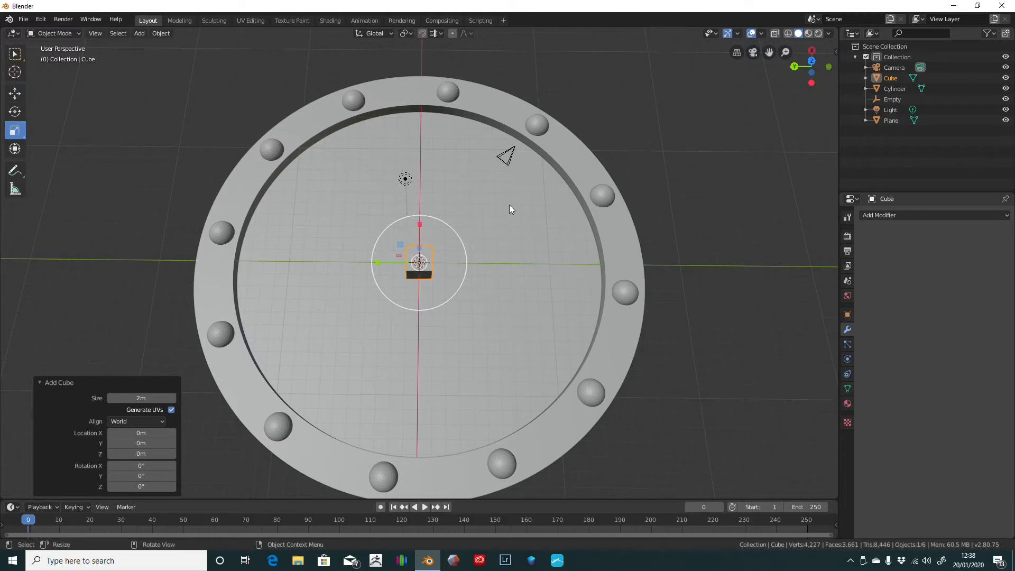
middle_click_drag(509, 205, 421, 181)
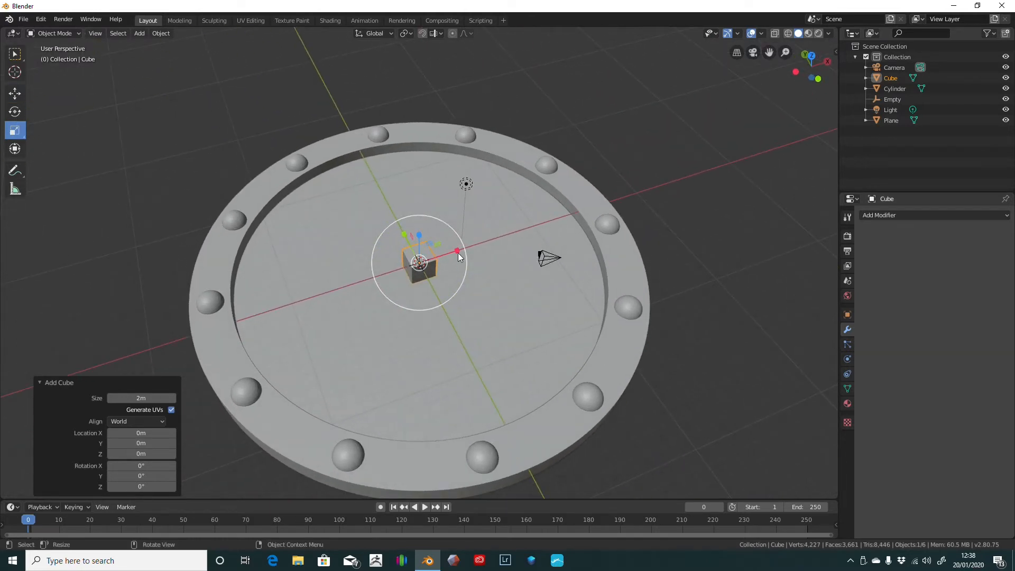
left_click_drag(458, 254, 398, 462)
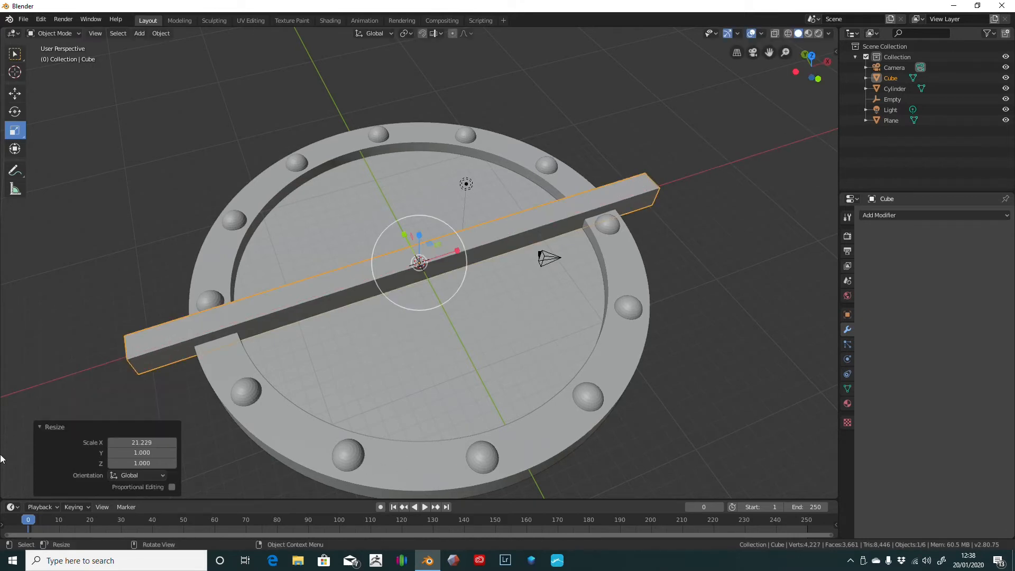
- Narrow the long bar along Y with successive scale factors of about 0.455, 0.811 and 0.912
scroll(2, 384, "up", 1)
middle_click_drag(120, 138, 199, 179)
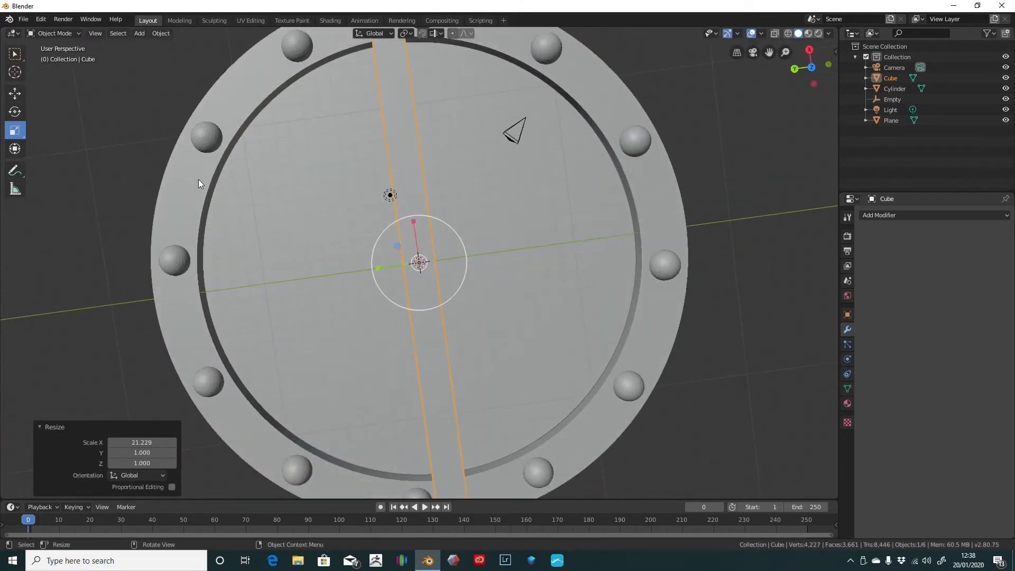
scroll(361, 233, "down", 5)
middle_click_drag(435, 463, 425, 391)
scroll(460, 345, "up", 4)
scroll(460, 345, "up", 3)
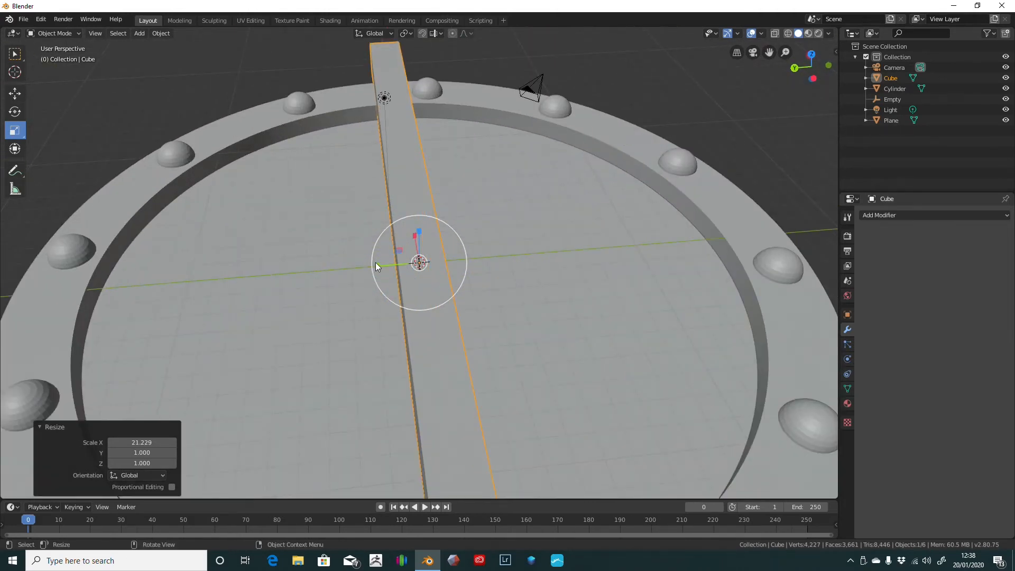
left_click_drag(379, 268, 402, 272)
middle_click_drag(579, 259, 578, 283)
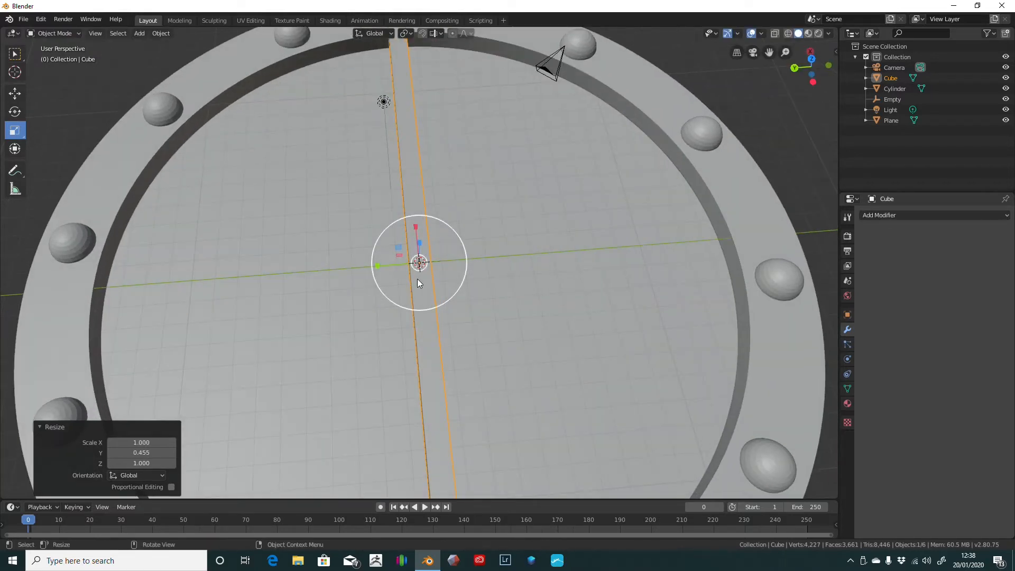
left_click_drag(379, 269, 387, 272)
scroll(528, 256, "down", 5)
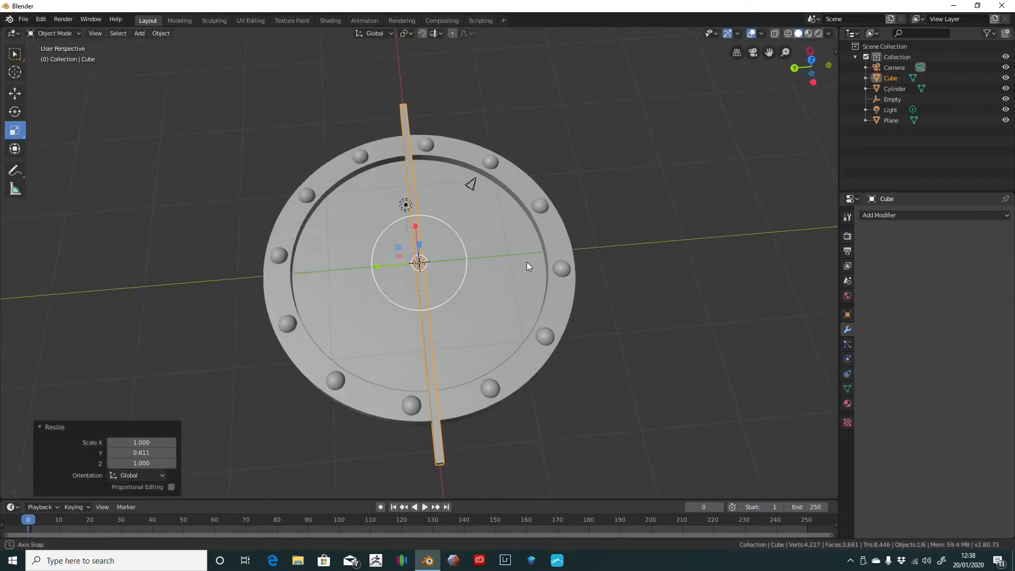
key("s")
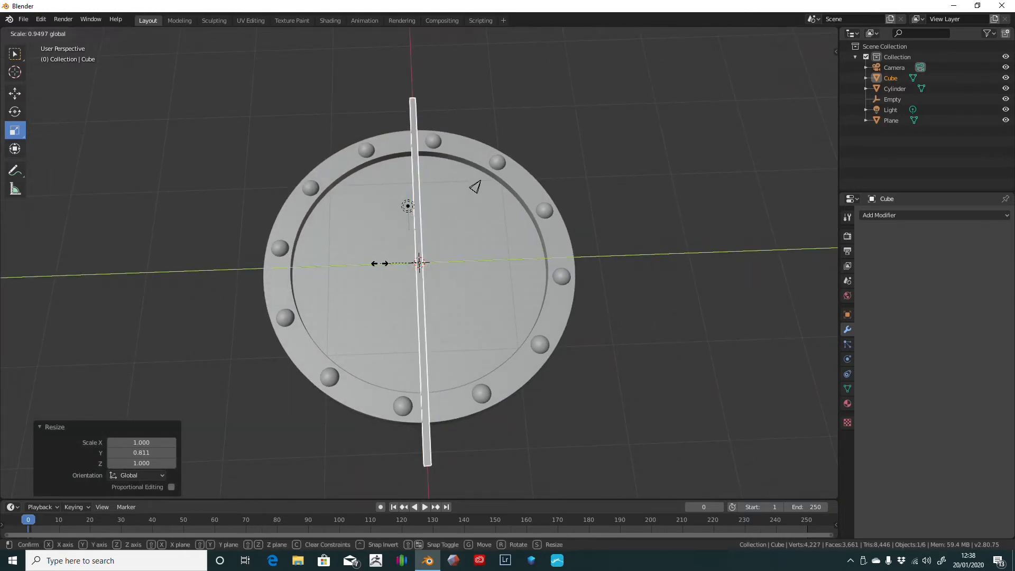
left_click(381, 264)
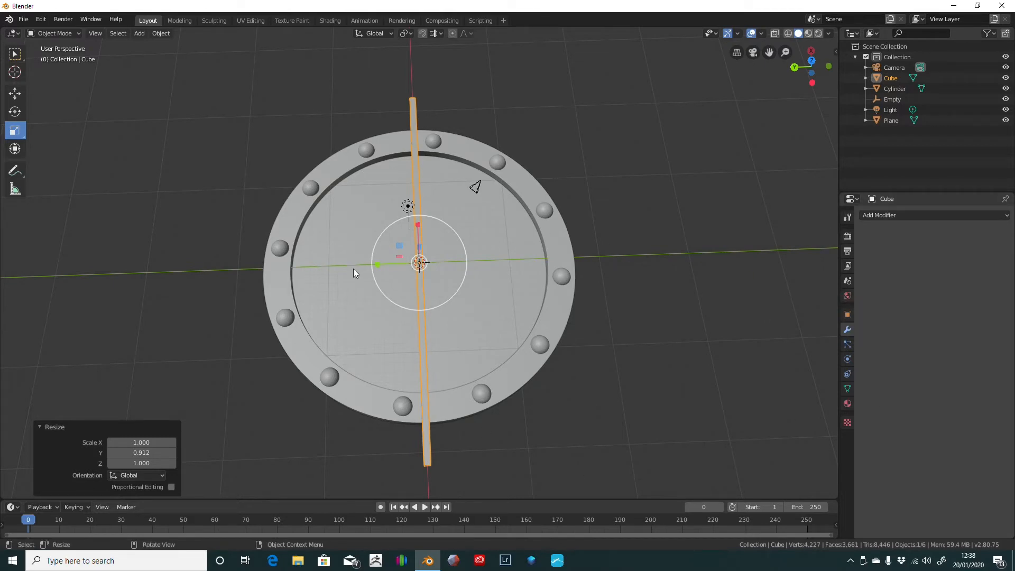
- Move the bar about 11.8 m along Y and give it an Array modifier with a relative X offset of 0
left_click(13, 95)
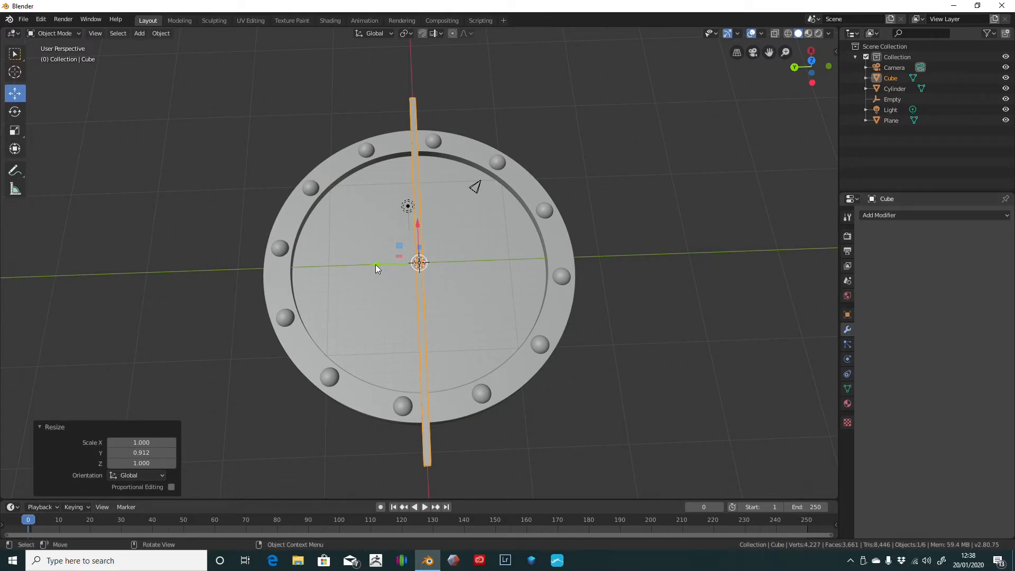
left_click_drag(375, 264, 270, 267)
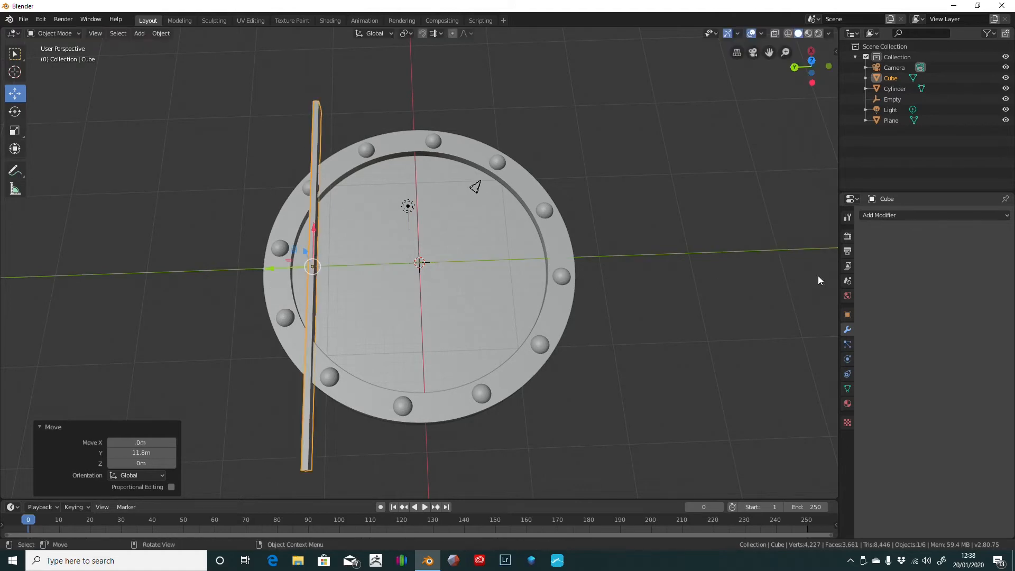
left_click(896, 217)
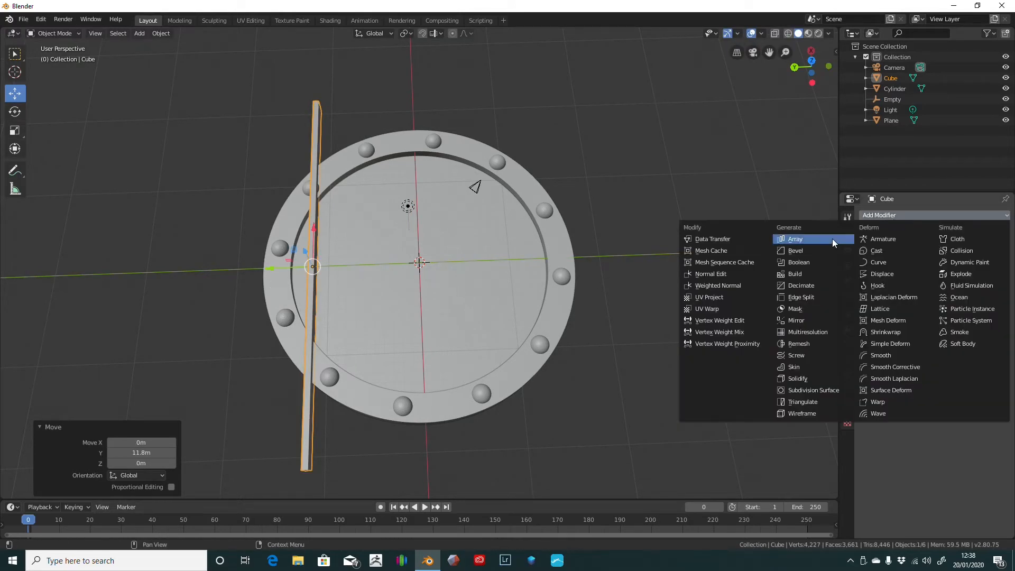
left_click(795, 239)
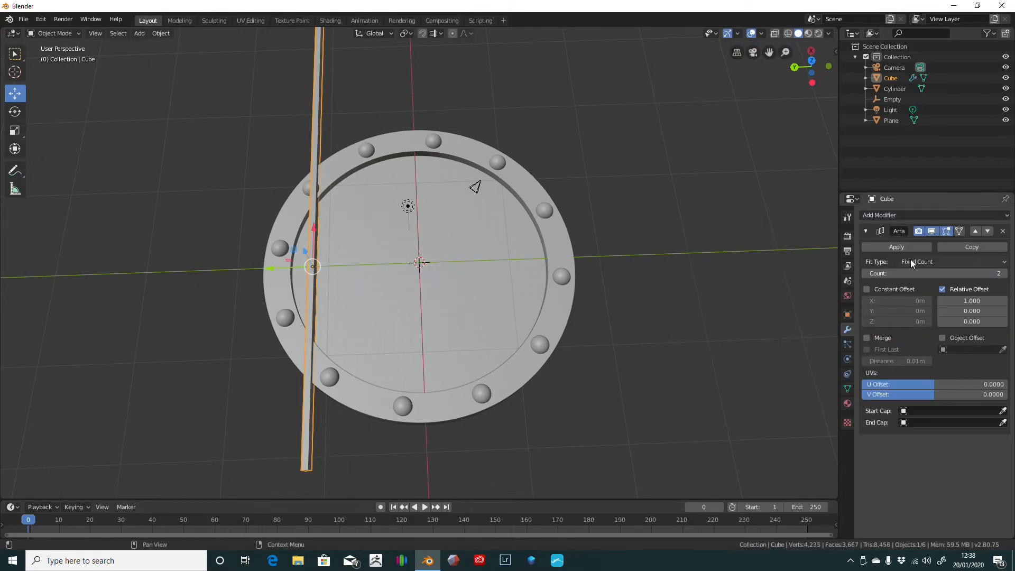
left_click(974, 300)
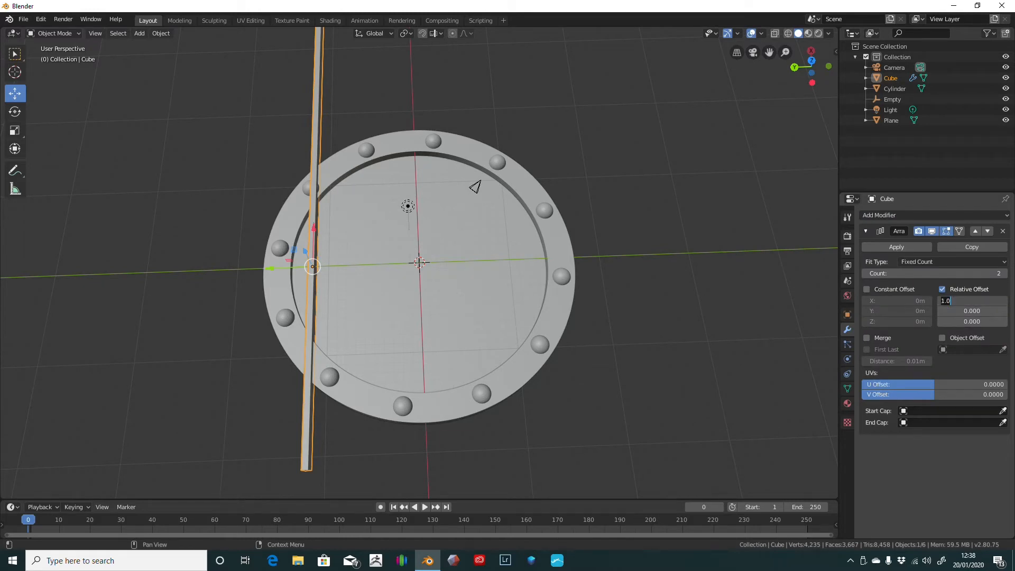
type("0")
key("Return")
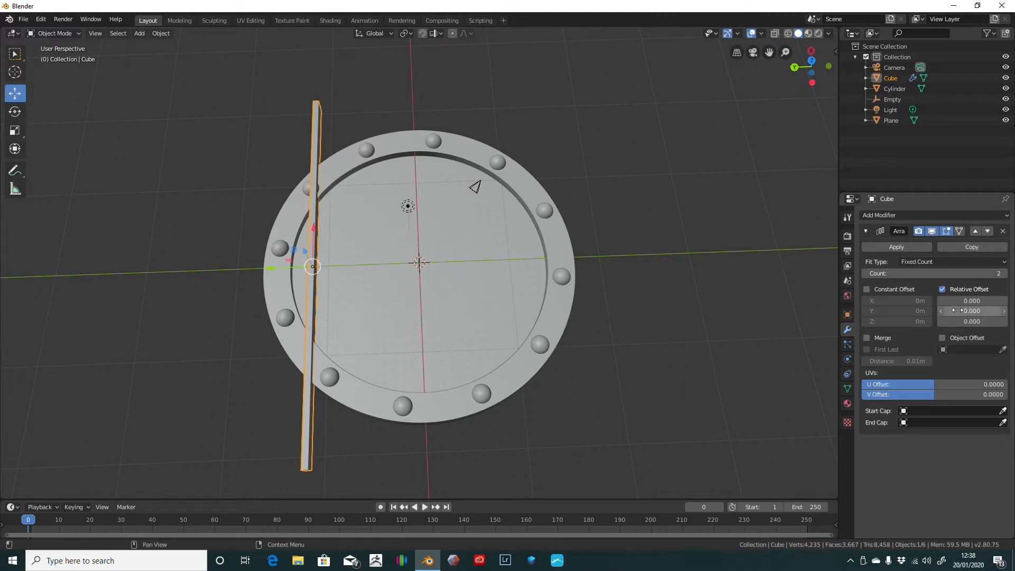
- Set the bar array's count to 4 and its relative Y offset to -11.4 to spread the bars across the panel
left_click_drag(966, 312, 933, 311)
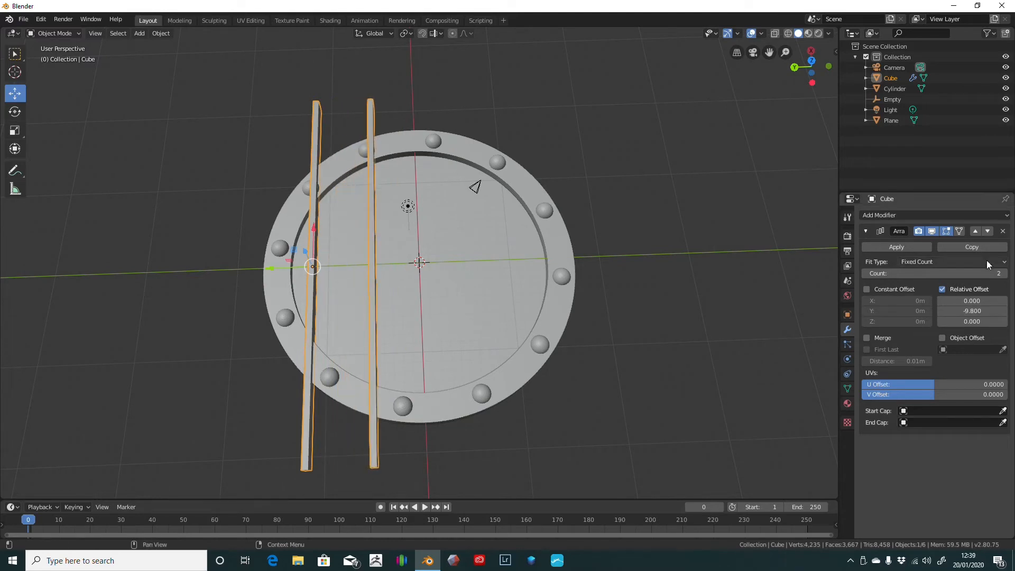
left_click(1006, 274)
left_click(1005, 275)
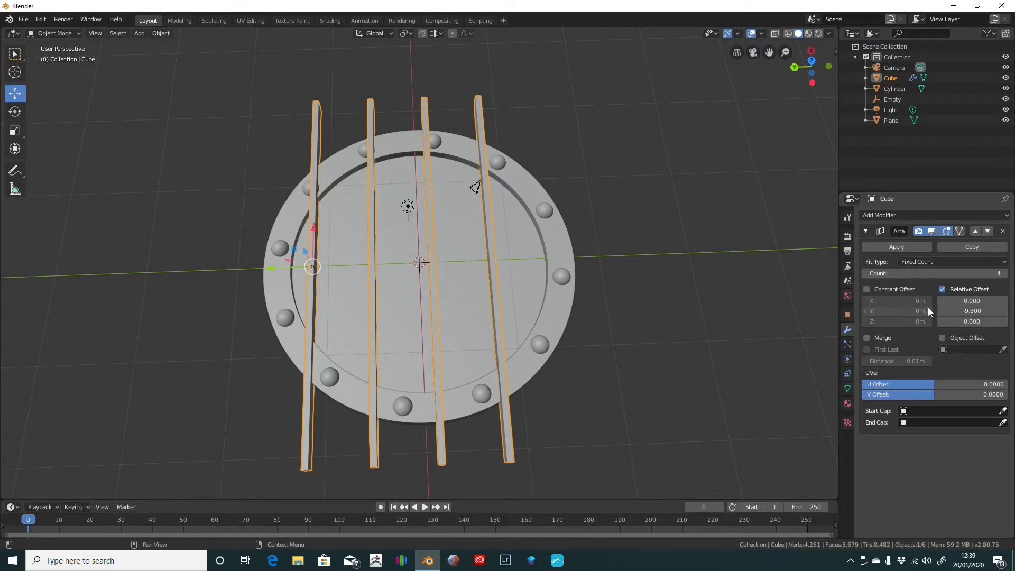
left_click_drag(972, 311, 962, 311)
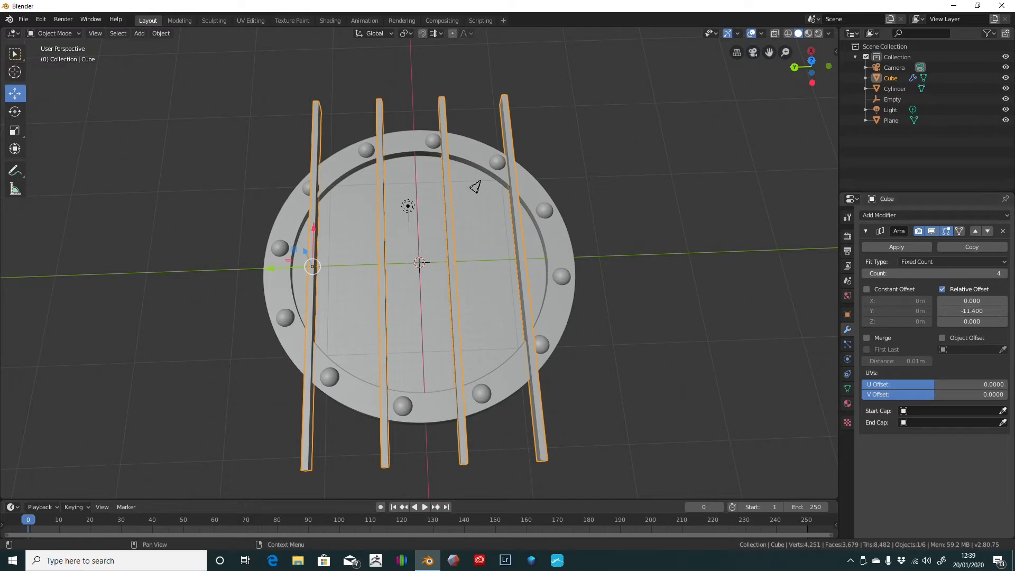
- Lower the arrayed bars along Z by about 0.288 m and apply their Array modifier
middle_click_drag(735, 326, 746, 231)
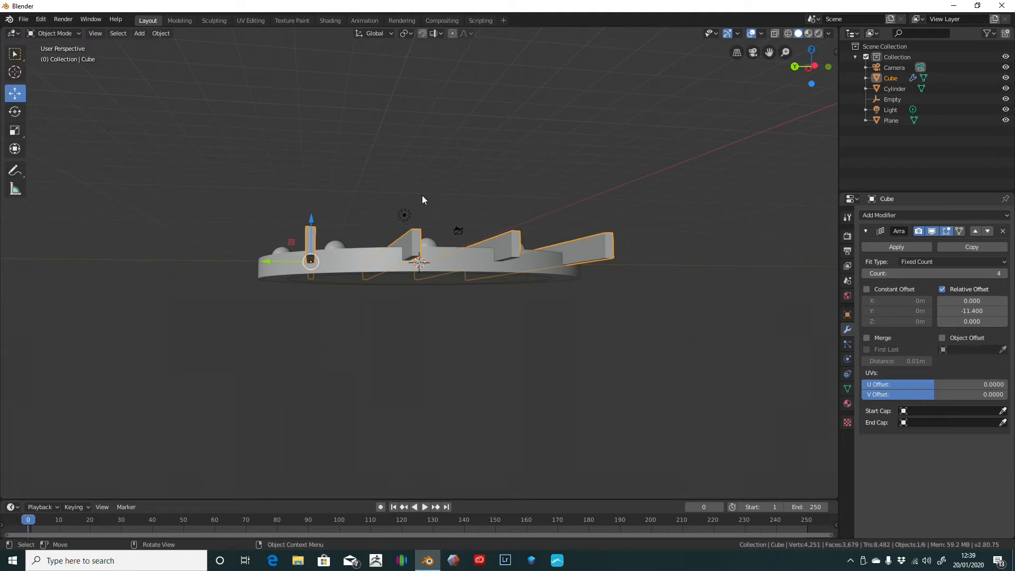
middle_click_drag(422, 199, 411, 194)
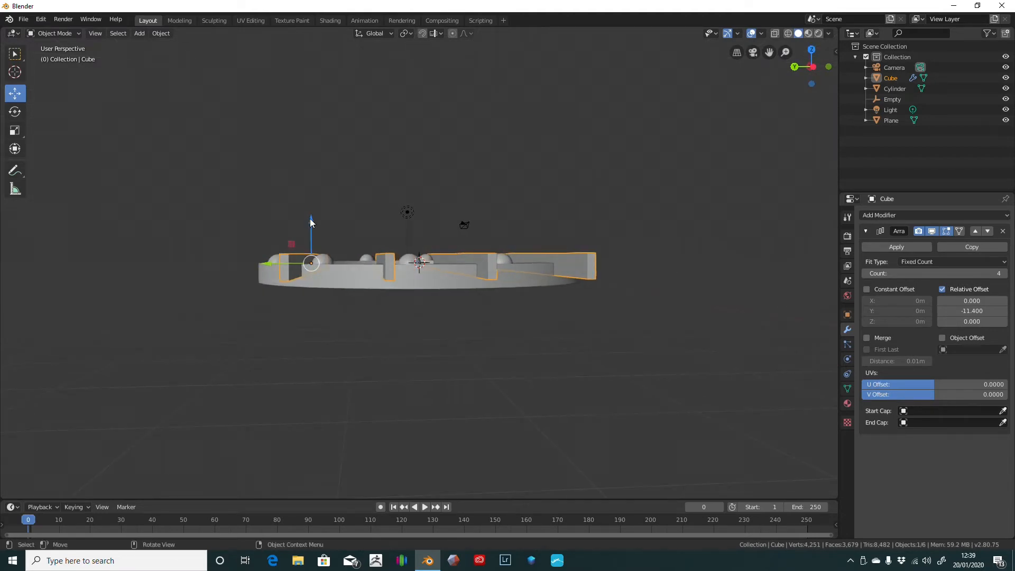
left_click_drag(312, 223, 312, 225)
middle_click_drag(425, 182, 425, 266)
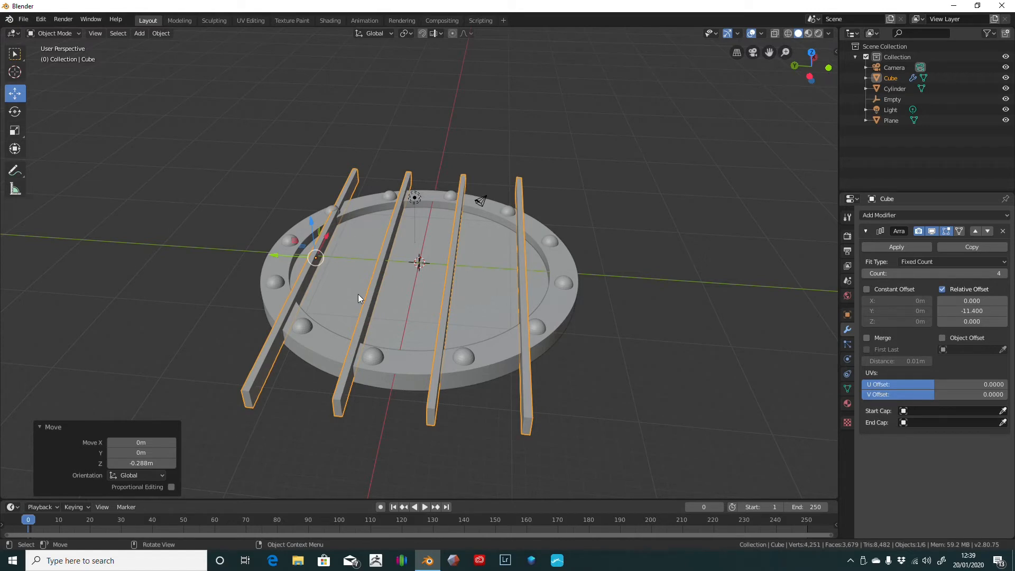
left_click(905, 248)
- Add a Boolean modifier to the round back panel, set to Difference with the bar array (Cube) as its object
middle_click_drag(655, 164, 690, 142)
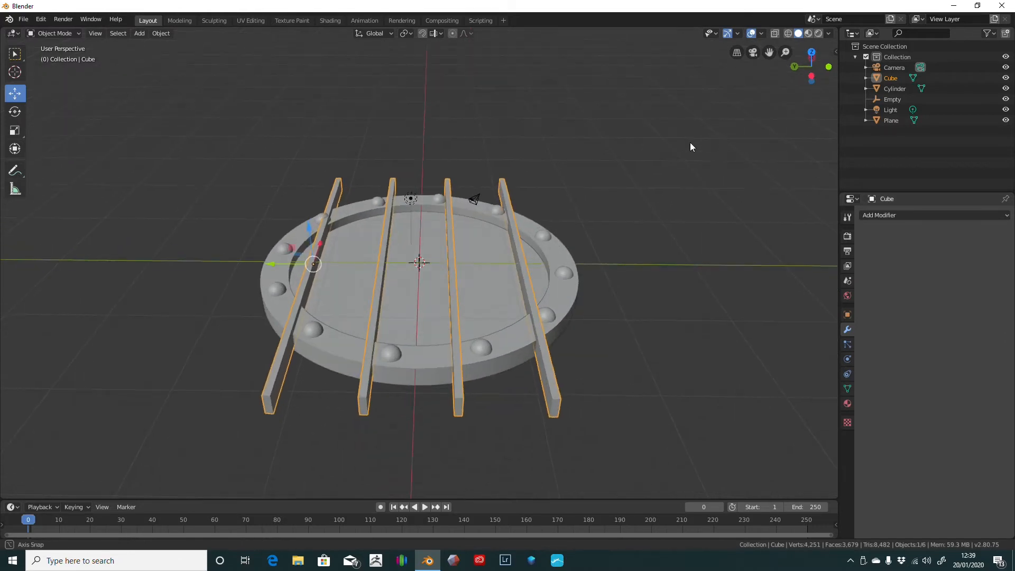
left_click(472, 267)
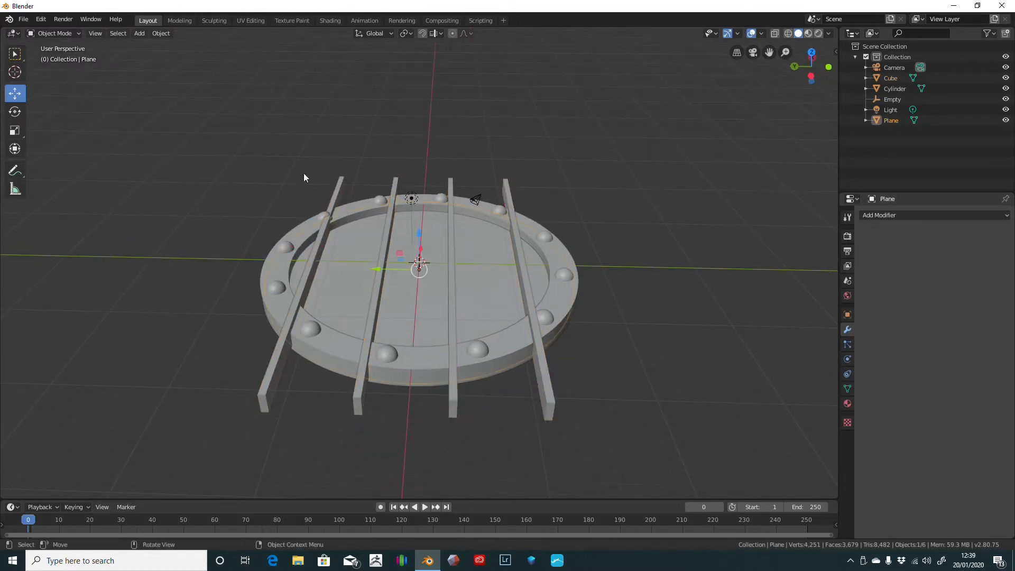
left_click(876, 217)
left_click(796, 262)
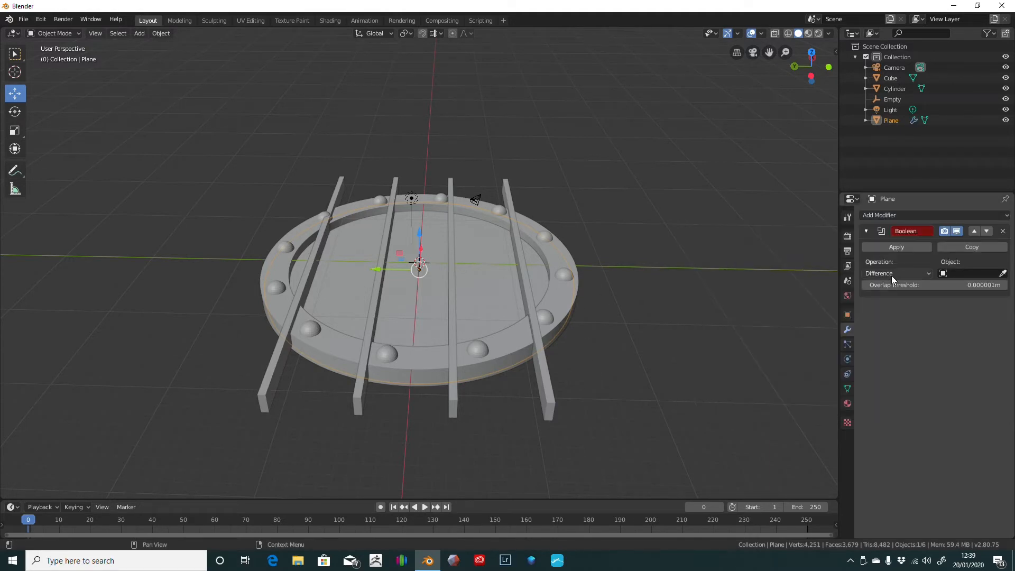
left_click(891, 274)
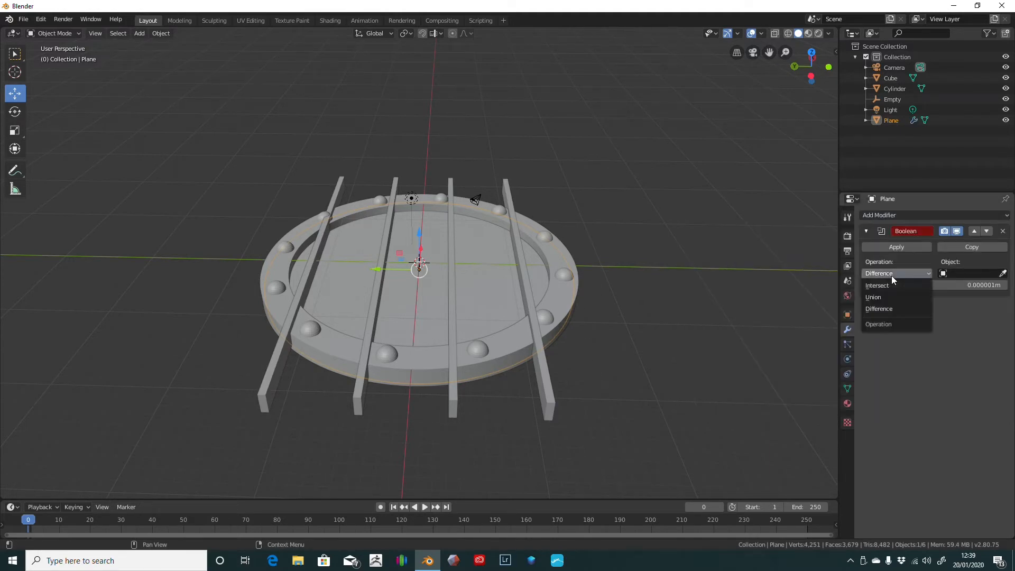
left_click(882, 312)
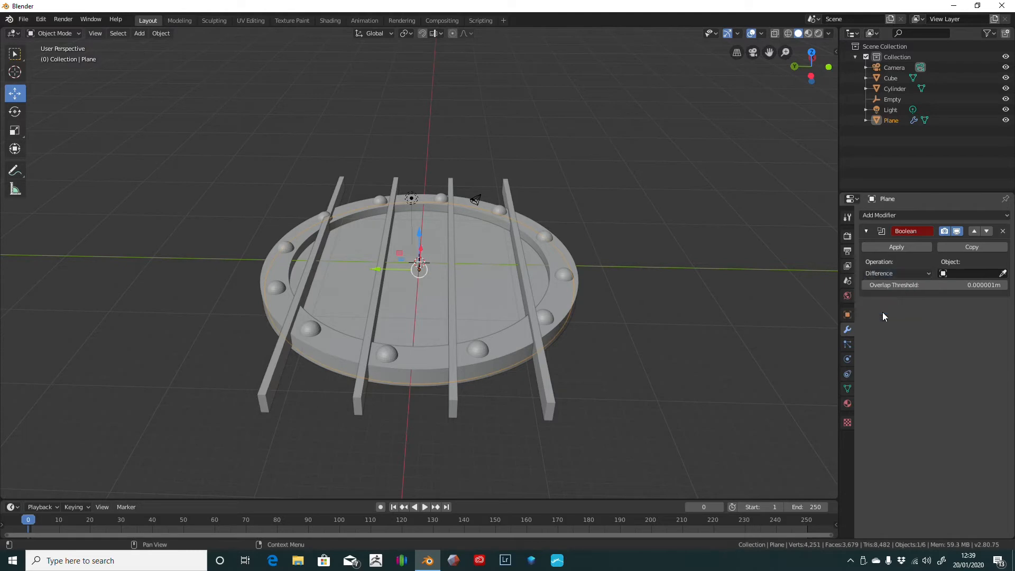
left_click(1003, 273)
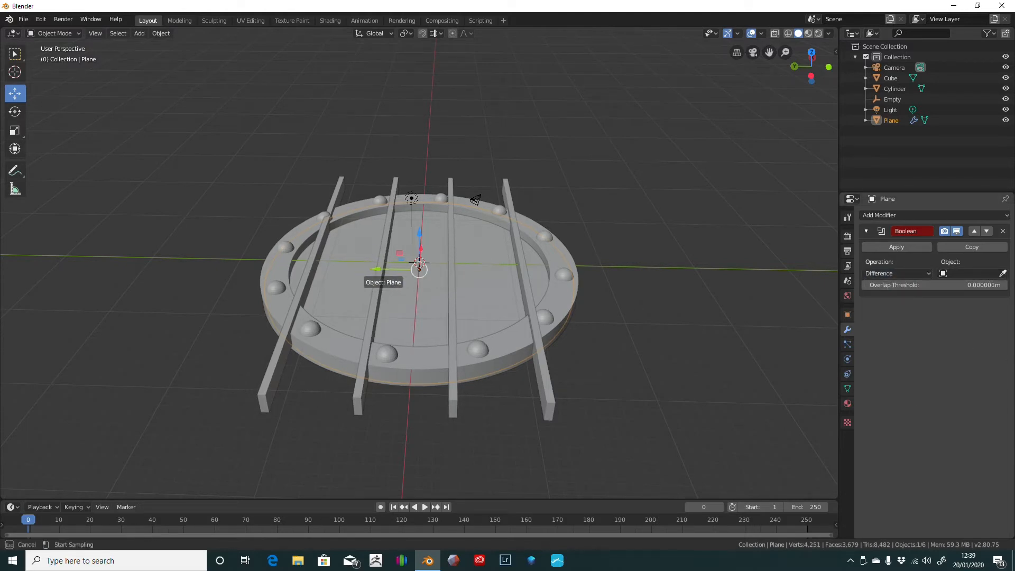
left_click(419, 269)
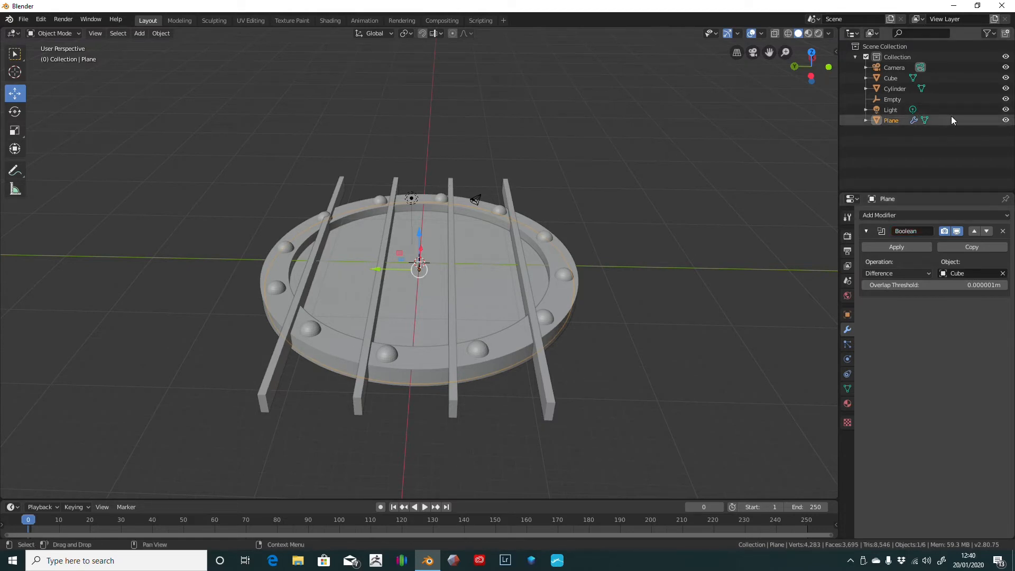
- Hide the bar array to check the grooves cut in the back panel and apply the panel's Boolean modifier
left_click(1006, 77)
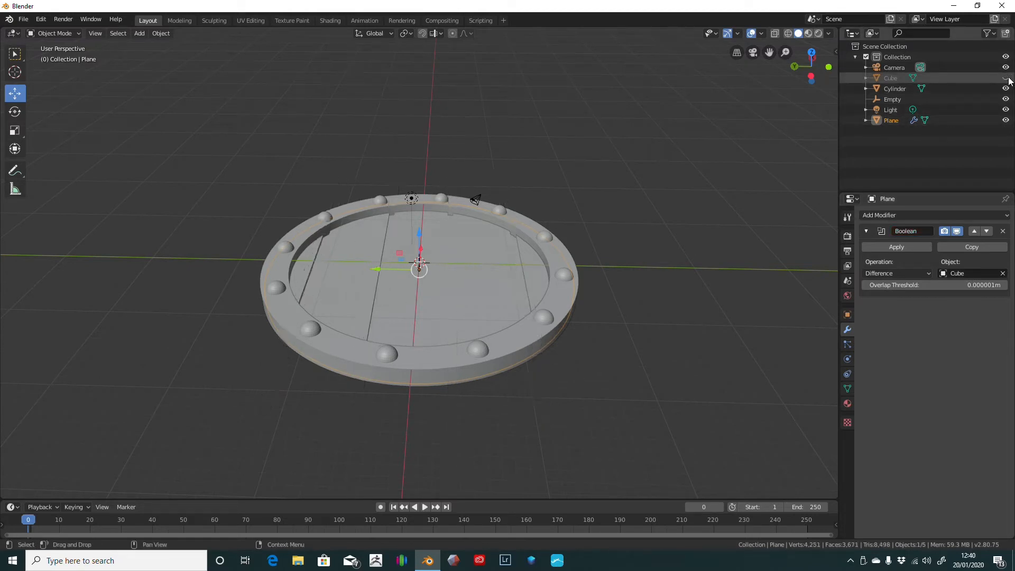
middle_click_drag(791, 90, 732, 135)
scroll(600, 149, "up", 3)
middle_click_drag(601, 149, 664, 120)
middle_click_drag(671, 146, 619, 124)
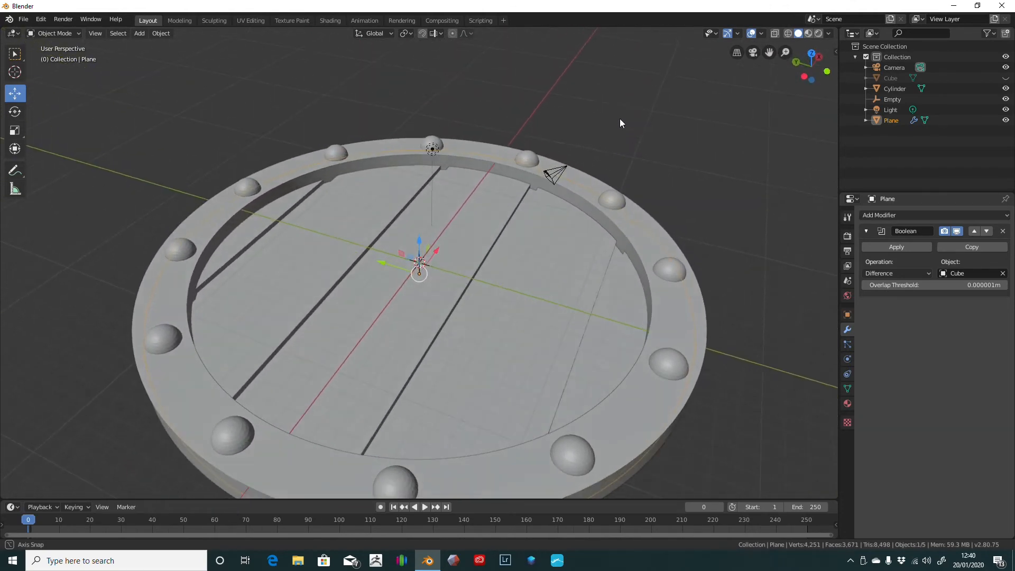
left_click(912, 246)
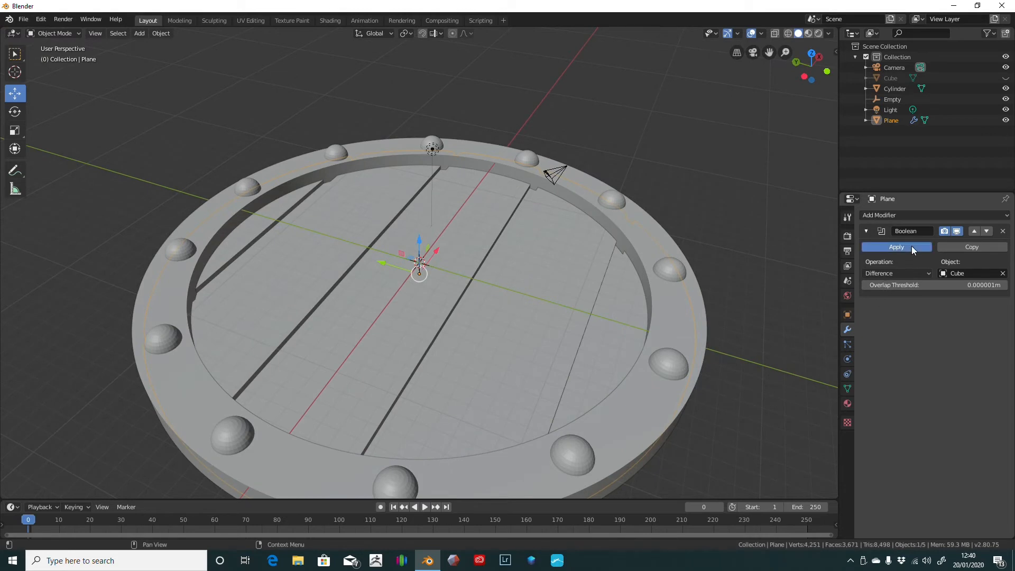
- Unhide the bar array and delete it from the scene, leaving only the grooved panel and riveted ring
left_click(1006, 78)
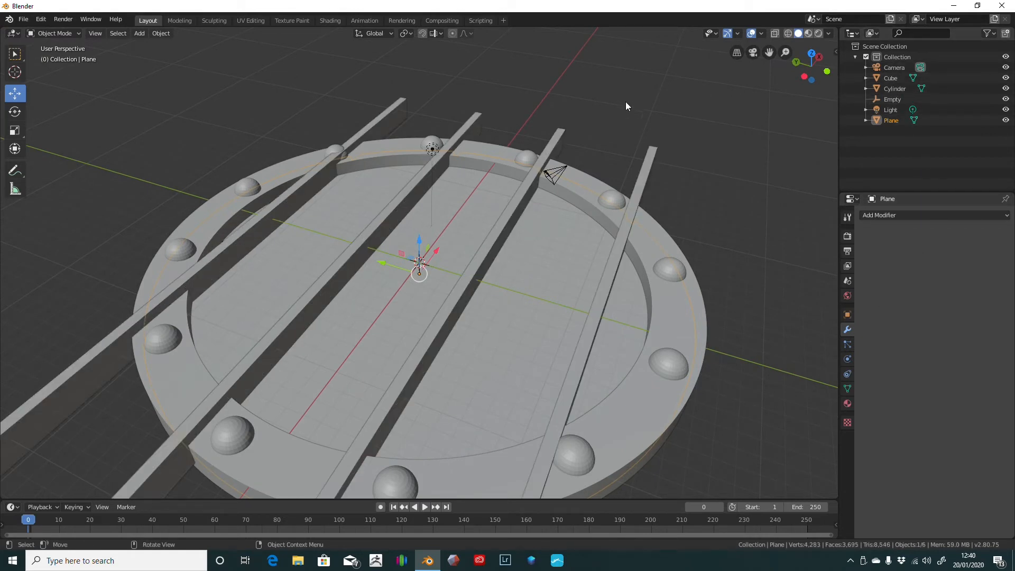
left_click(650, 164)
key("x")
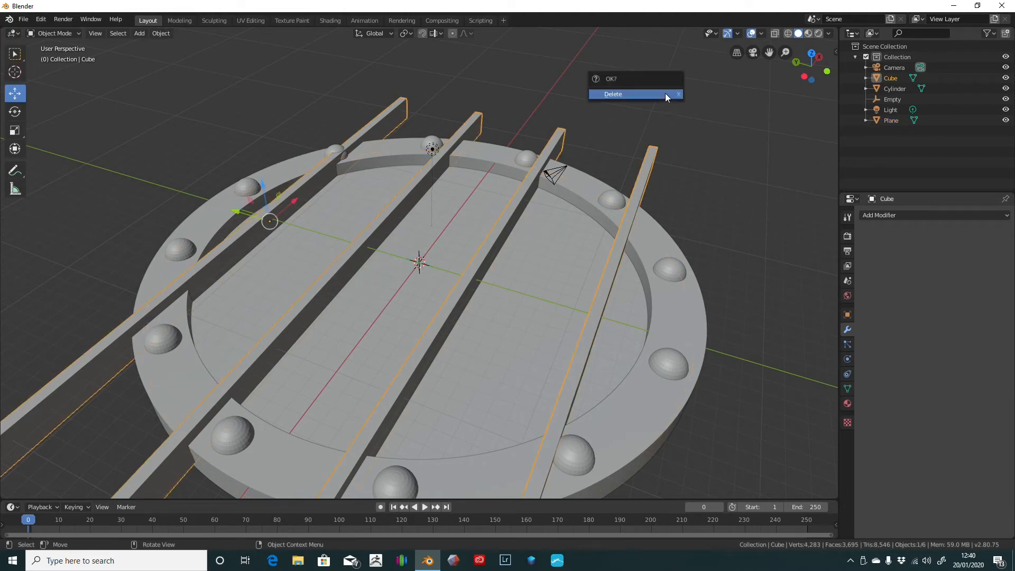
left_click(657, 94)
scroll(494, 100, "down", 5)
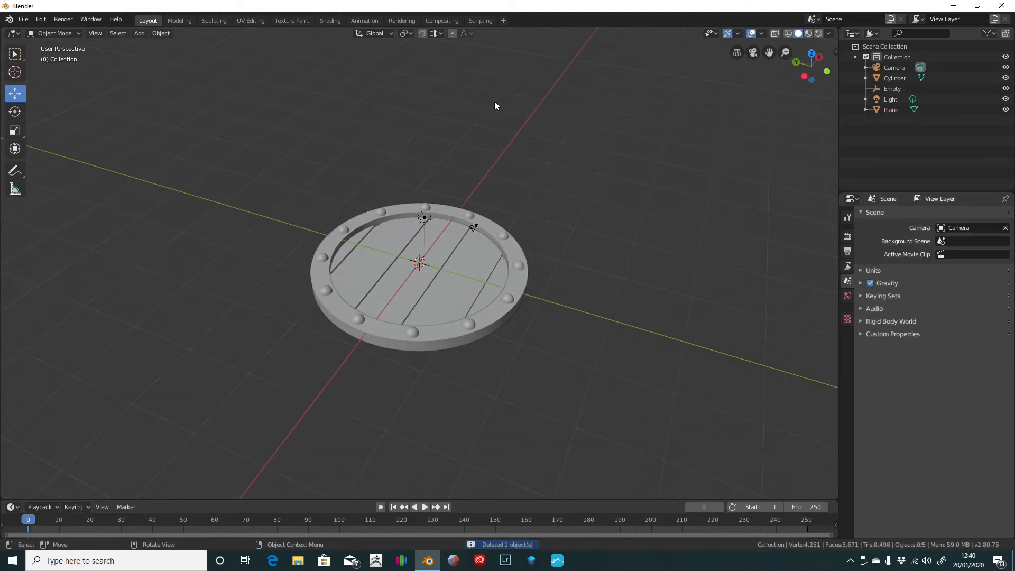
middle_click_drag(494, 100, 521, 111)
scroll(508, 185, "up", 5)
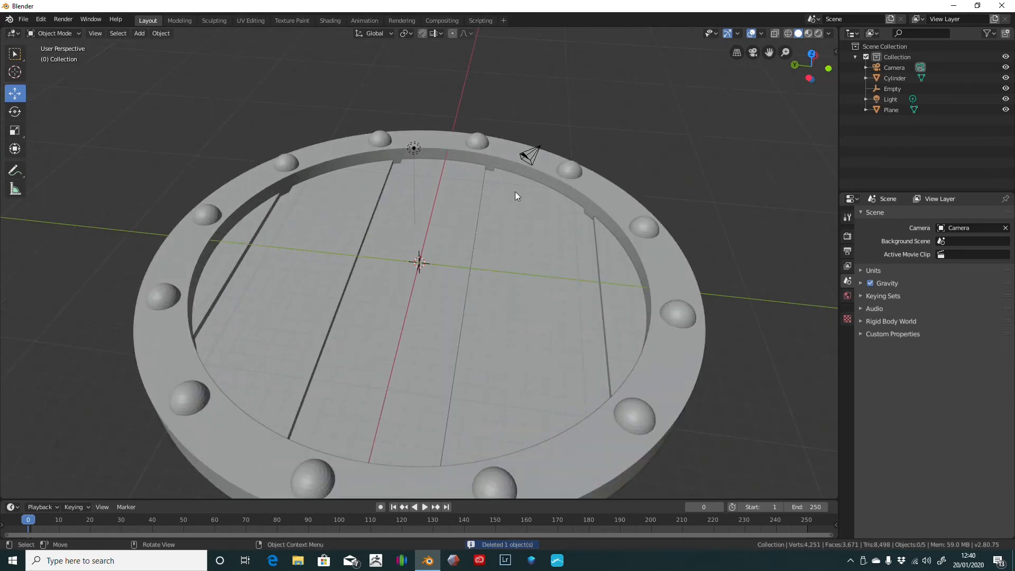
mouse_move(516, 193)
middle_mouse_down()
mouse_move(525, 257)
mouse_move(538, 157)
mouse_move(503, 166)
mouse_move(473, 204)
mouse_move(481, 254)
mouse_move(518, 200)
middle_mouse_up()
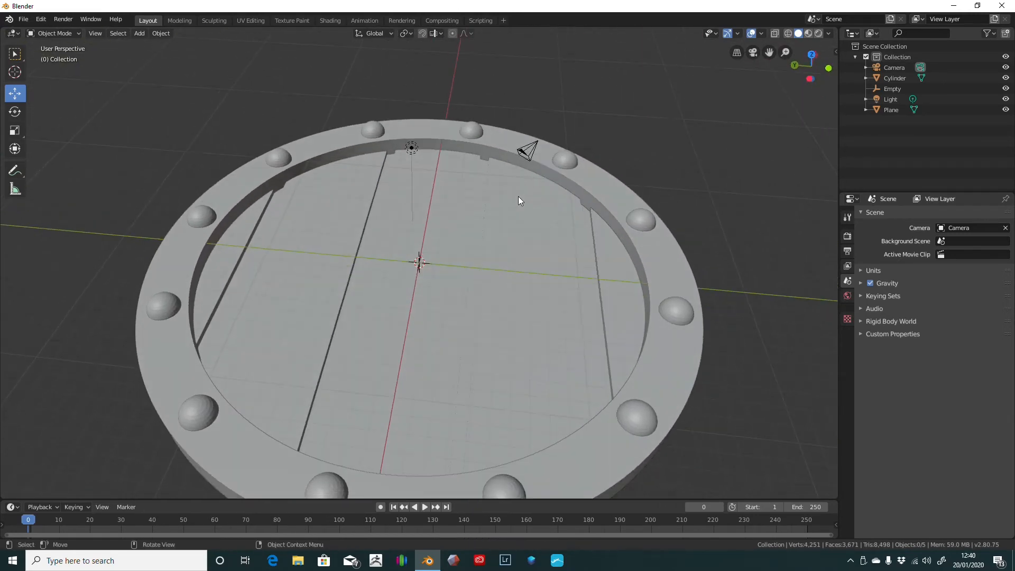
- Select the grooved back panel and bring up the 3D printing tools for it
left_click(466, 285)
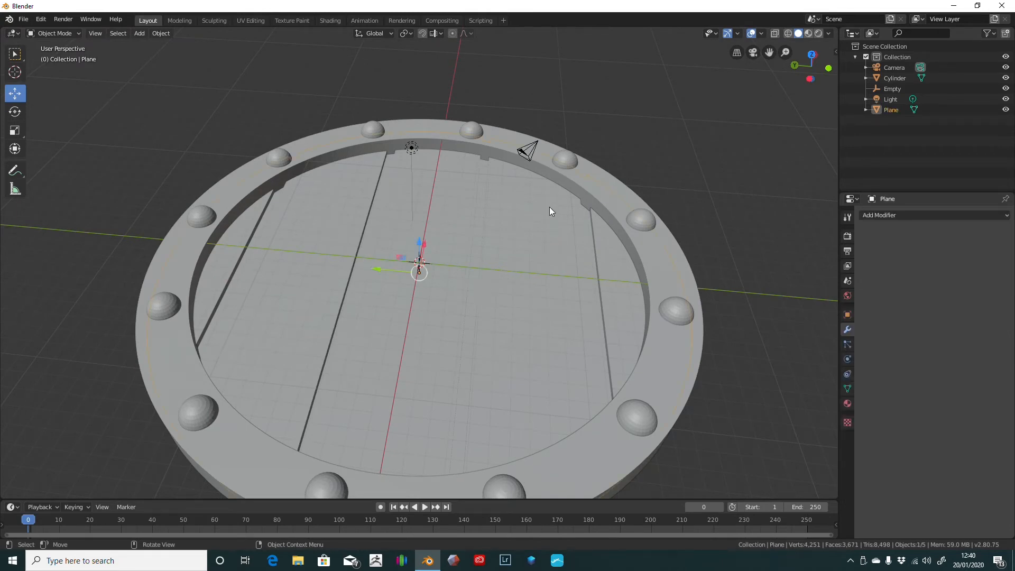
scroll(550, 207, "down", 4)
scroll(448, 246, "up", 2)
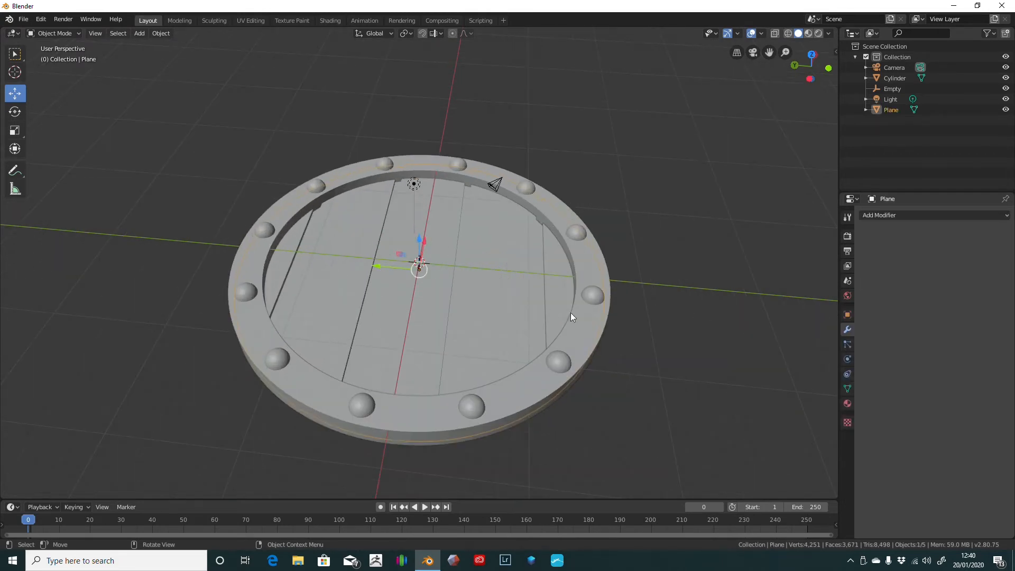
left_click(835, 51)
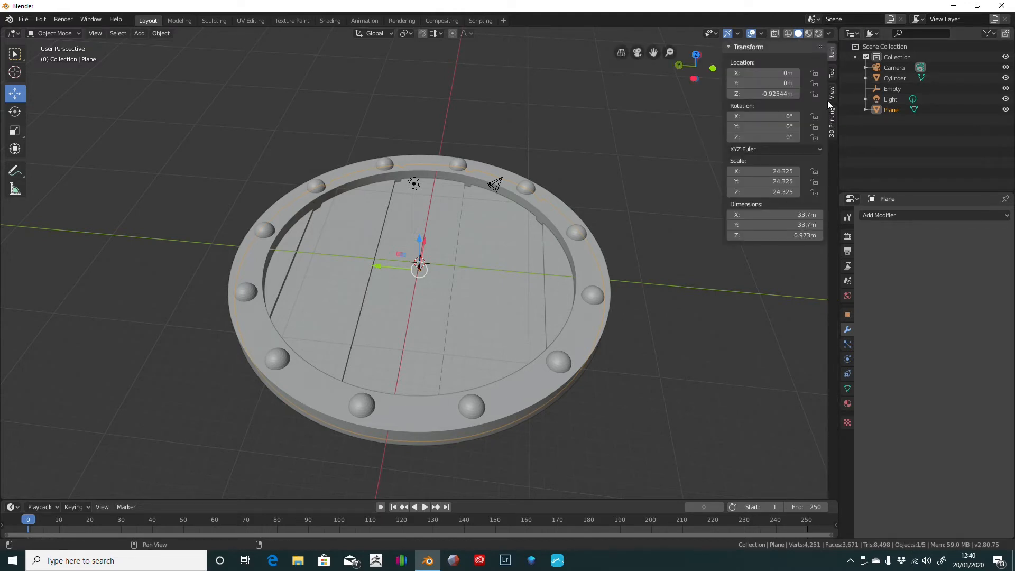
left_click(832, 131)
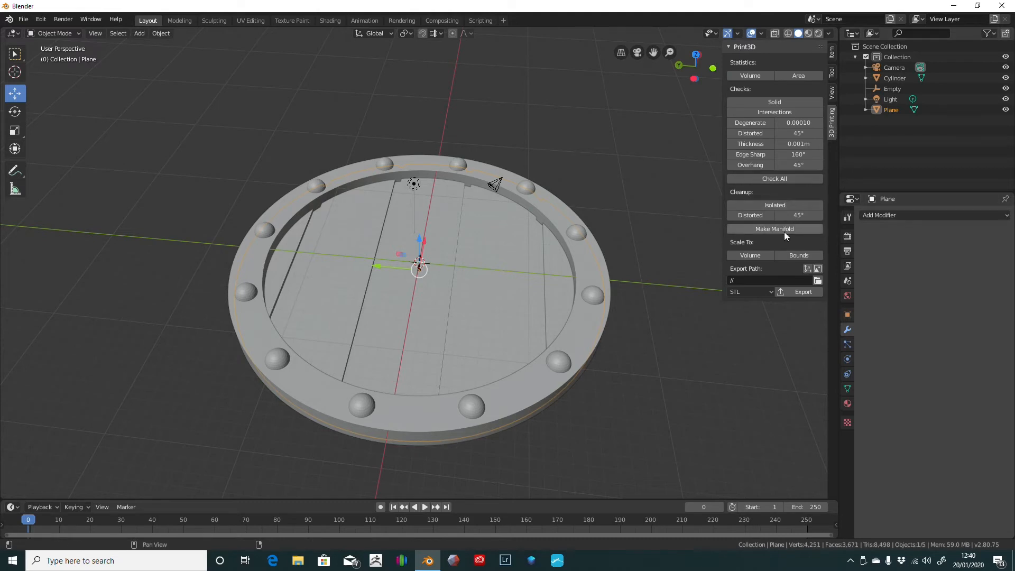
- Search the add-ons in the preferences for "3d" to check that Mesh: 3D Print Toolbox is enabled, and close the preferences
left_click(23, 19)
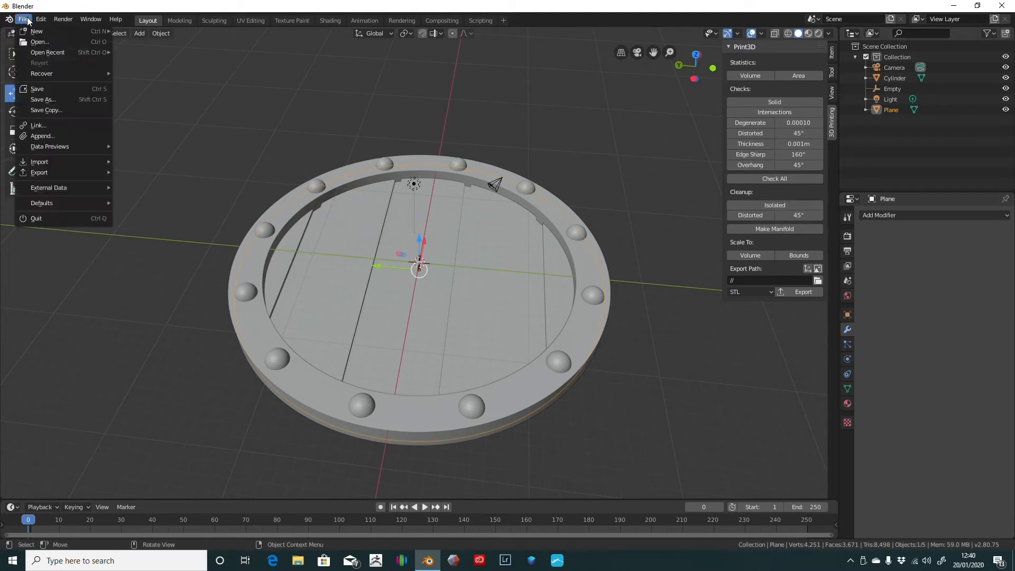
mouse_move(41, 203)
mouse_move(41, 19)
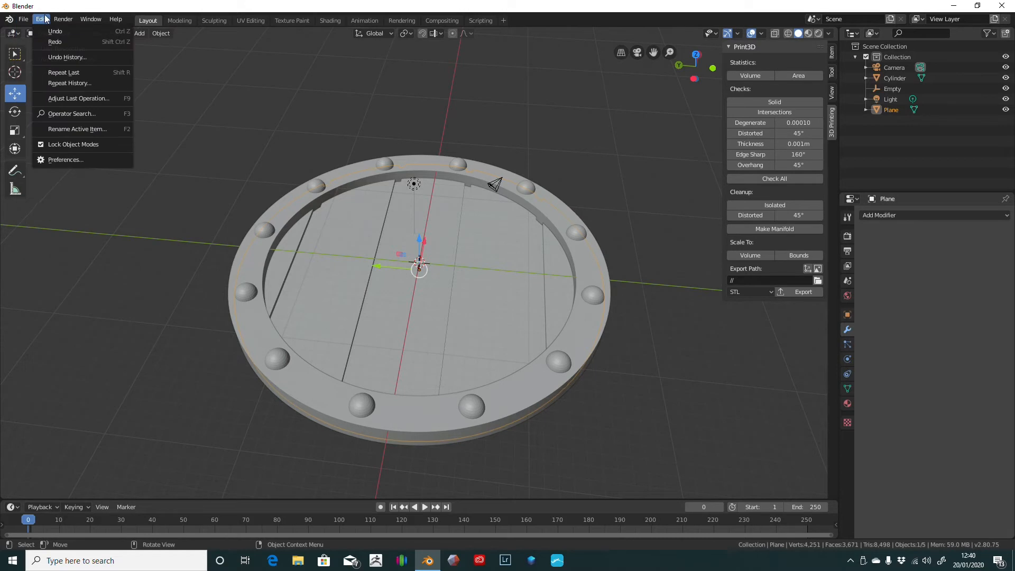
left_click(71, 158)
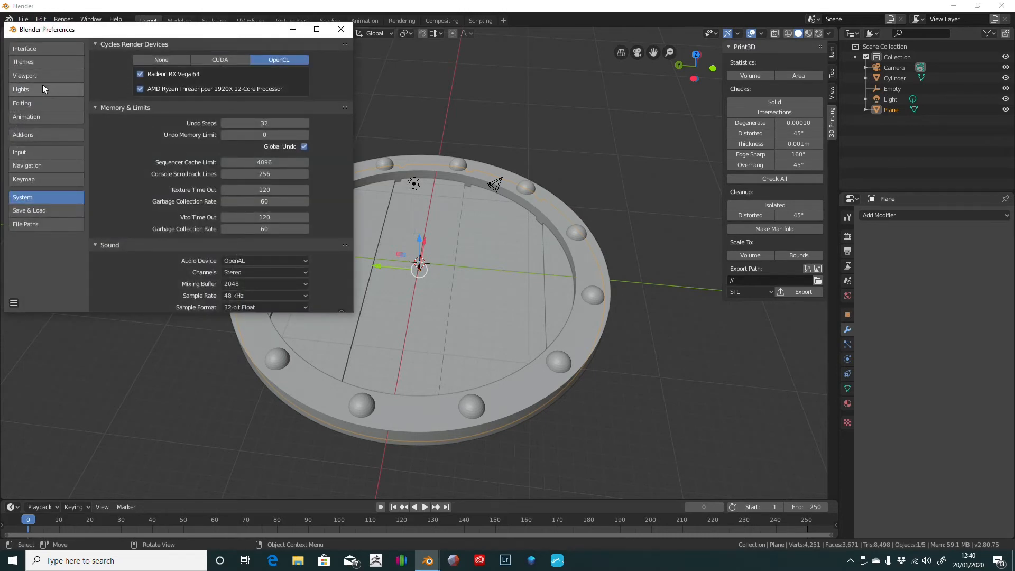
left_click(28, 49)
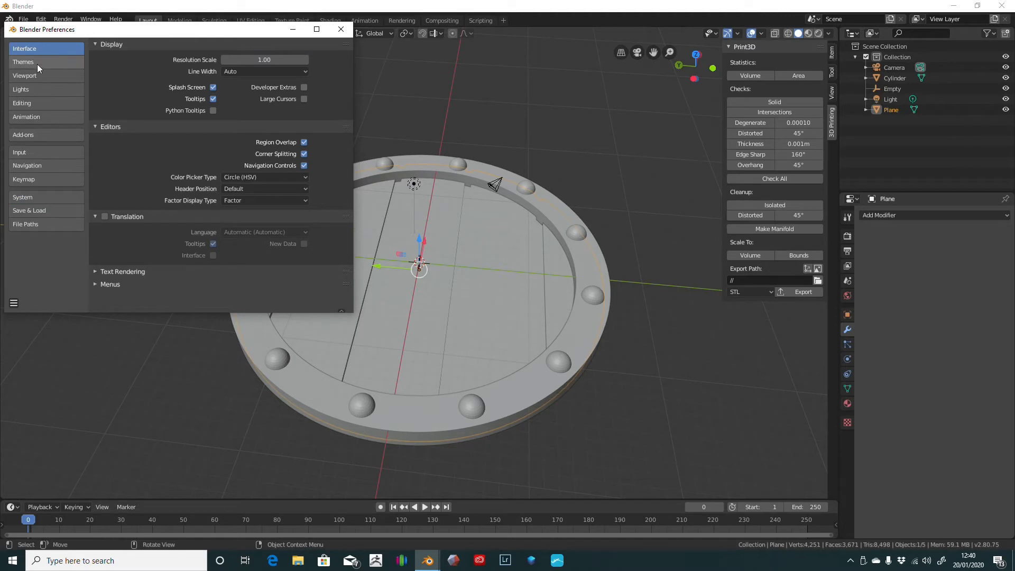
left_click(37, 64)
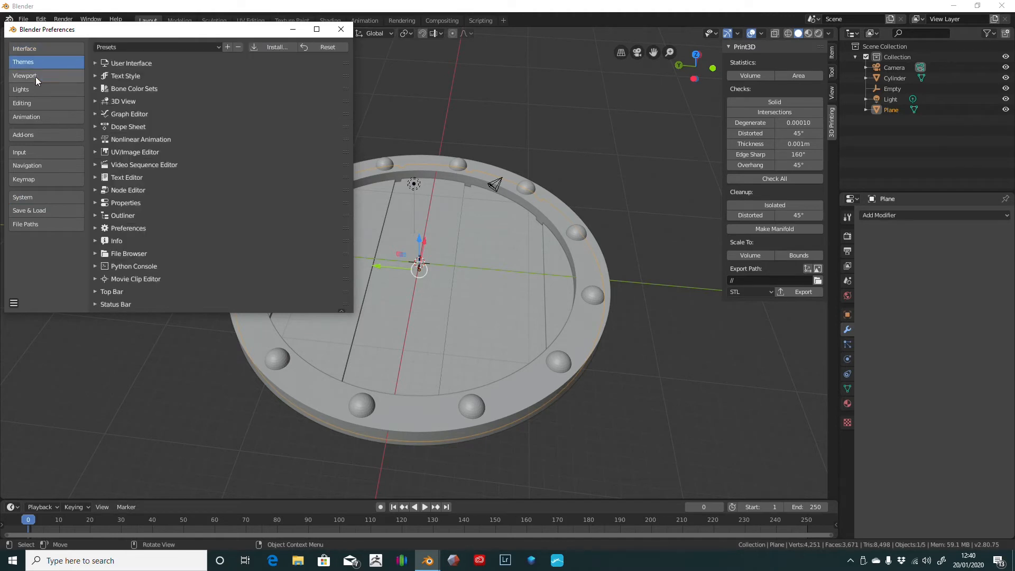
left_click(44, 135)
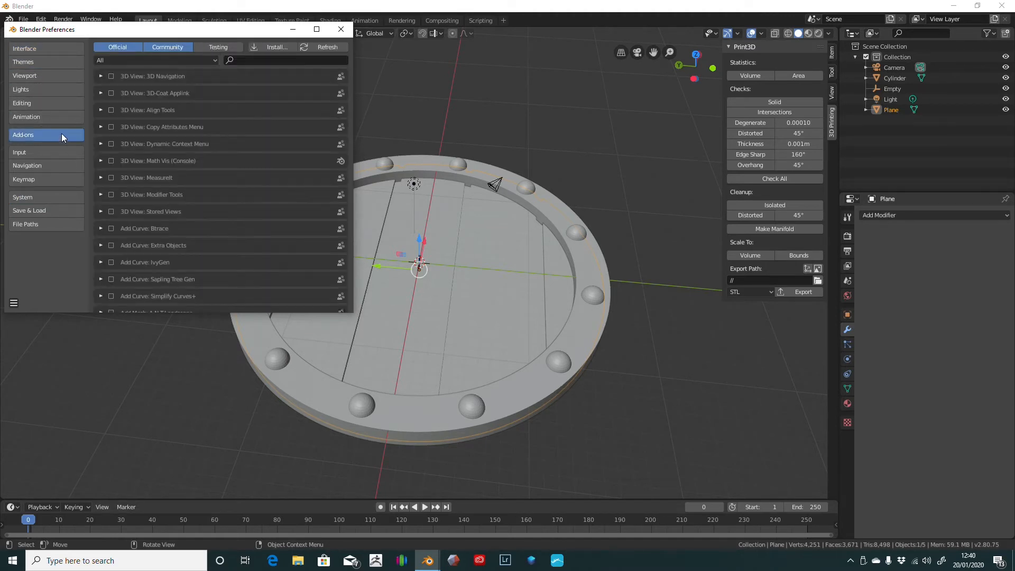
left_click(256, 61)
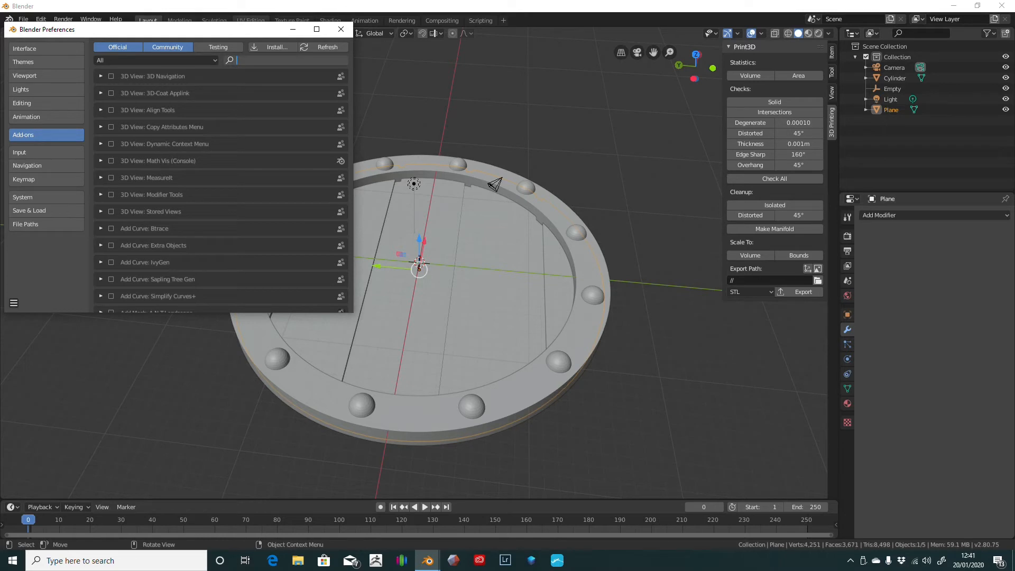
type("3d")
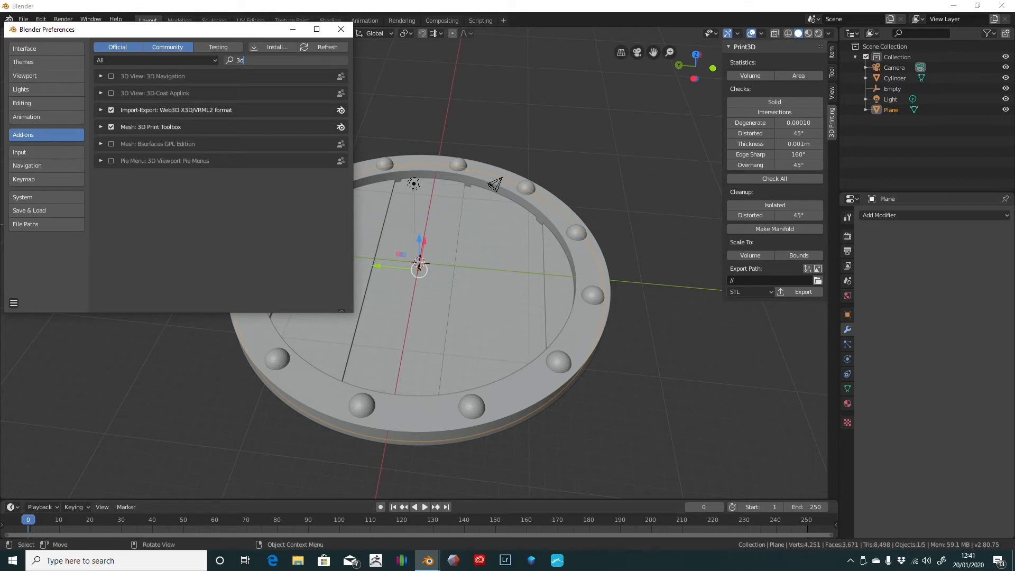
left_click(341, 29)
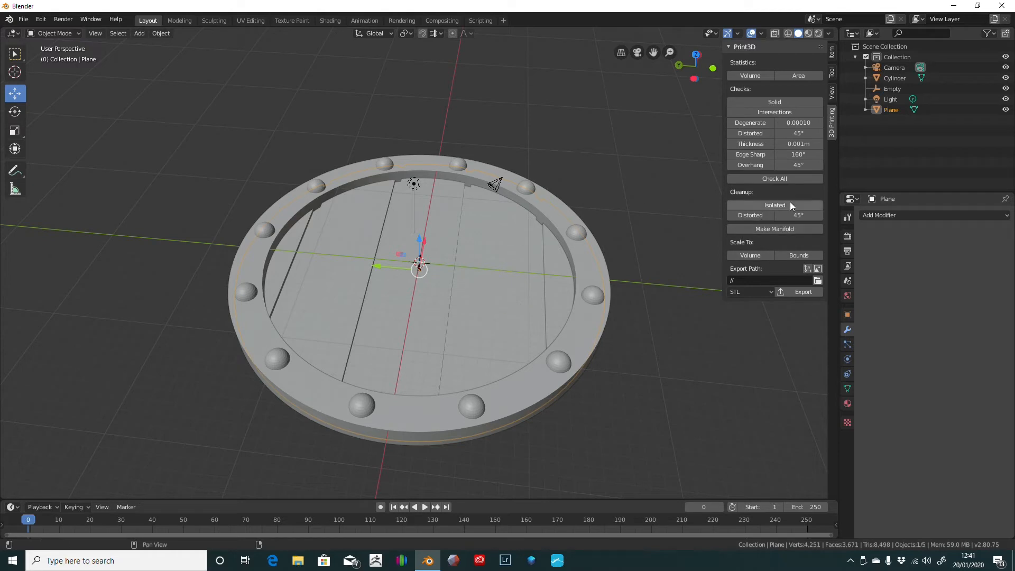
- Run the Make Manifold cleanup on the back panel and on the riveted ring, and deselect everything
left_click(782, 230)
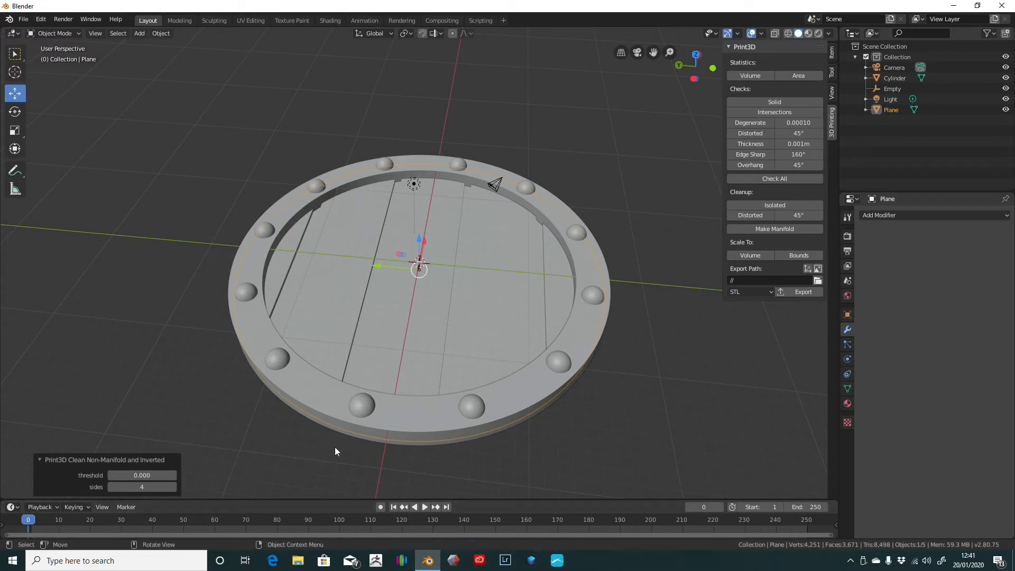
left_click(586, 253)
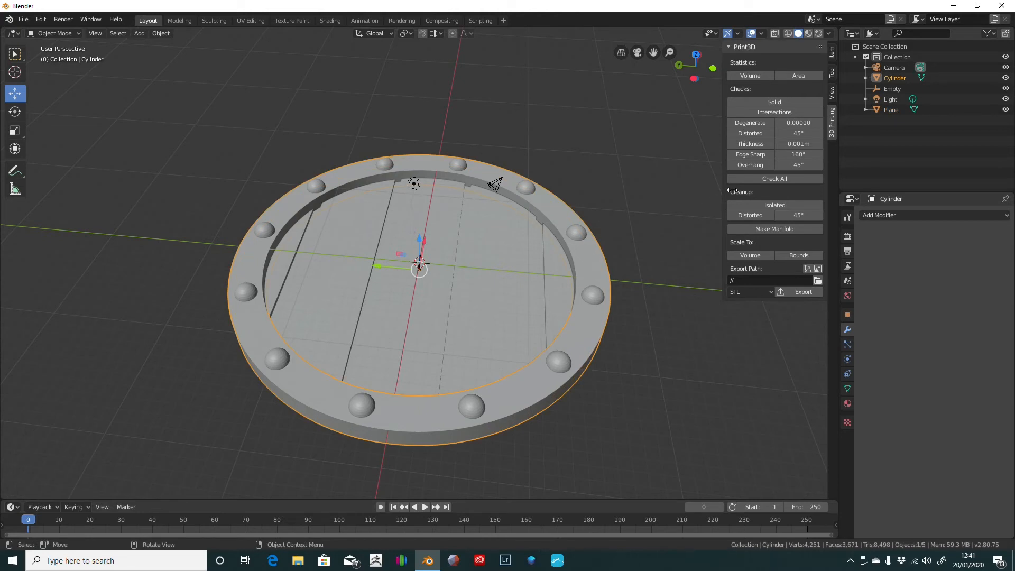
left_click(782, 228)
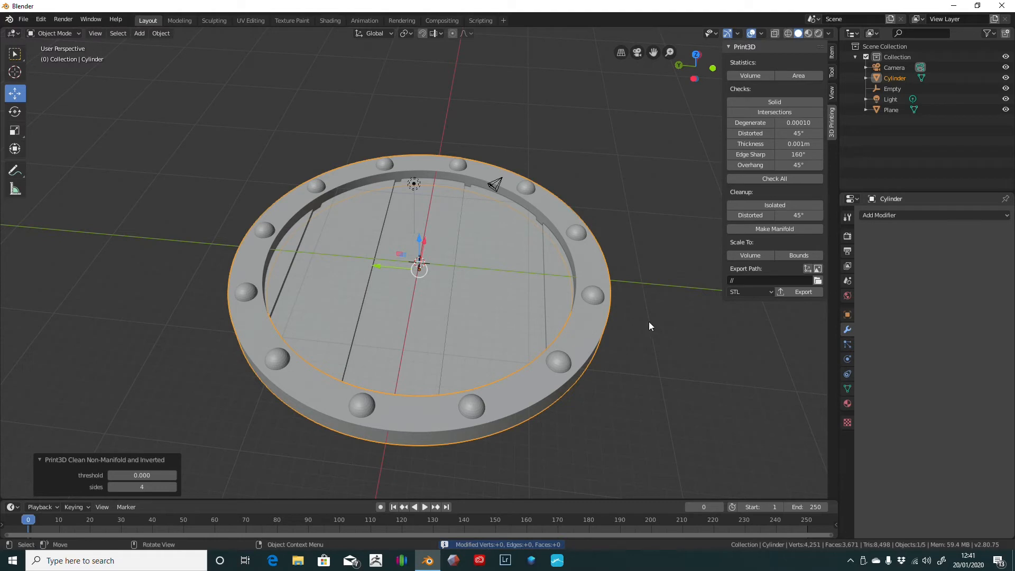
left_click(662, 185)
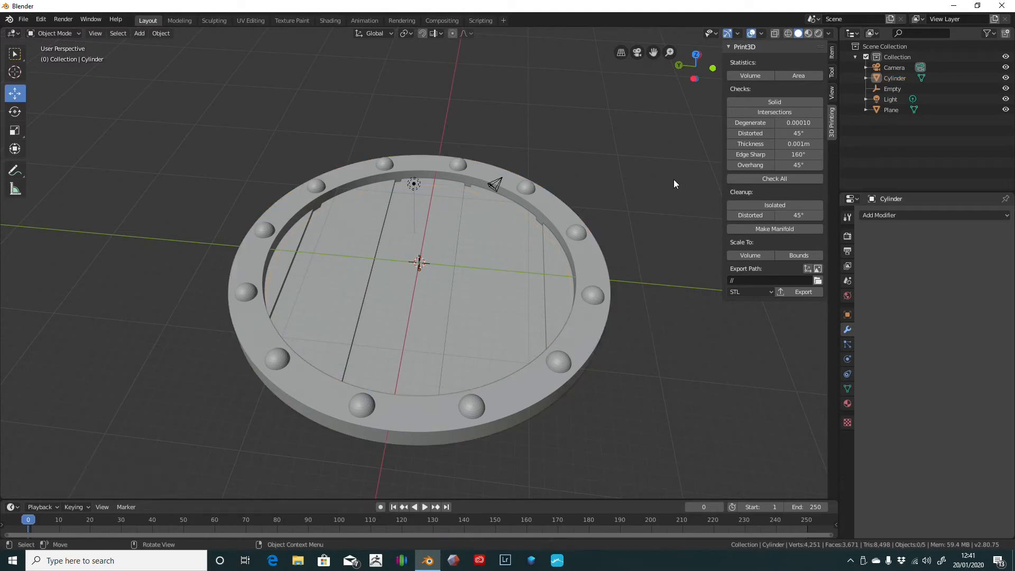
- Select the grooved back panel and collapse the Print3D tools
left_click(474, 325)
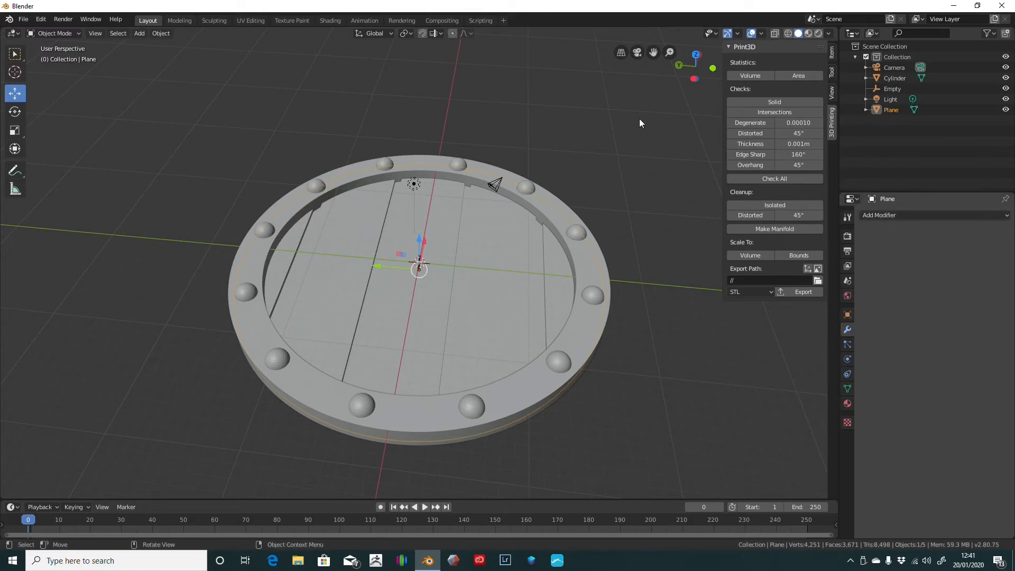
middle_click_drag(639, 118, 569, 154)
scroll(452, 231, "up", 5)
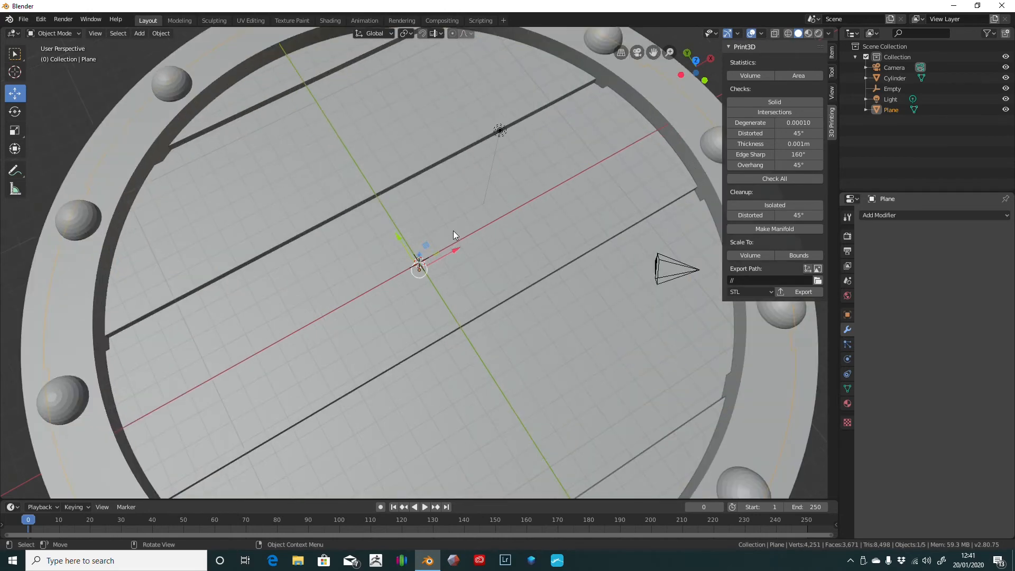
scroll(453, 230, "down", 2)
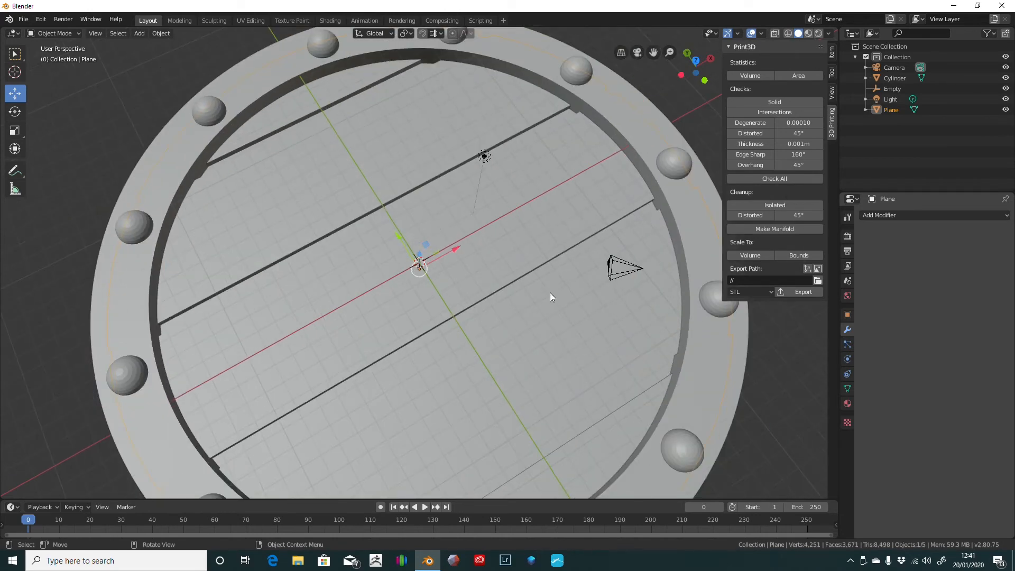
middle_click_drag(550, 294, 560, 272)
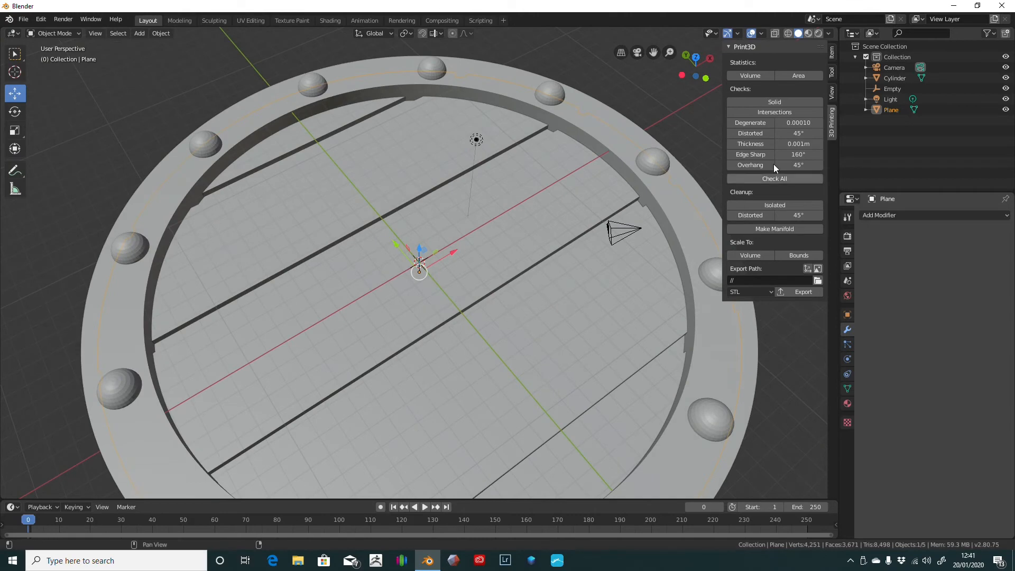
left_click(730, 48)
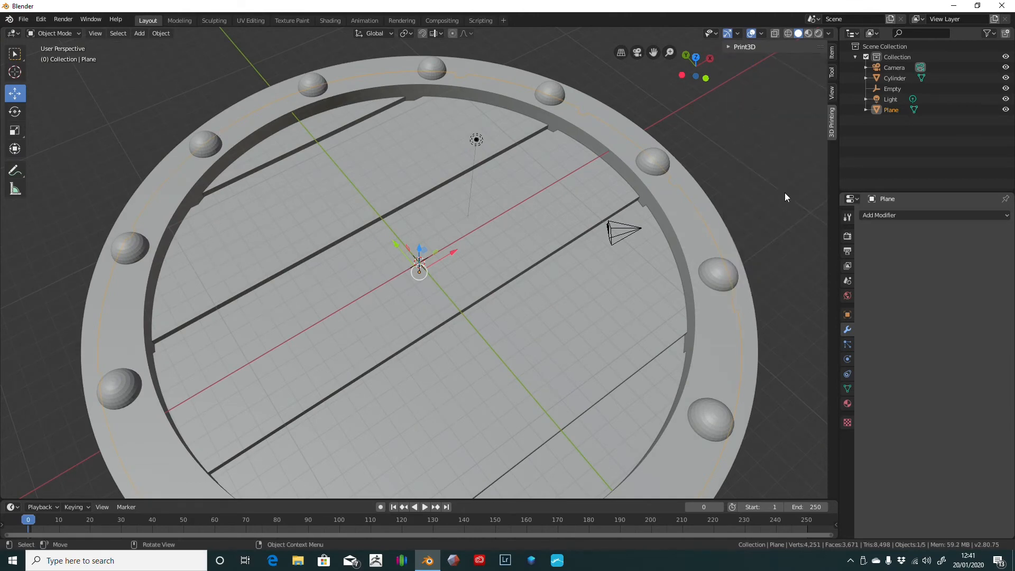
scroll(777, 204, "down", 3)
middle_click_drag(778, 205, 720, 216)
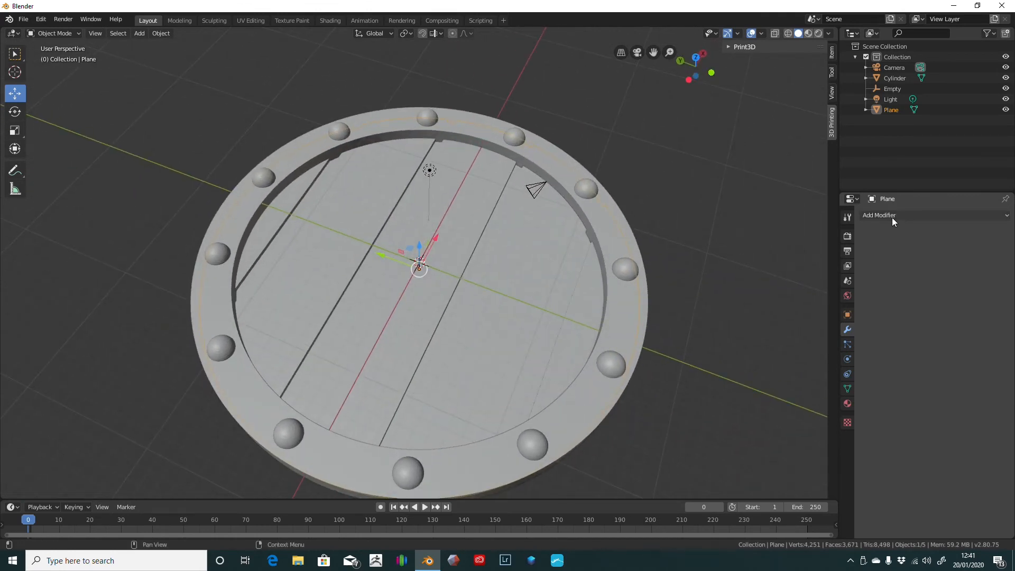
- Add a Remesh modifier in Sharp mode to the back panel and set its octree depth to 7
left_click(892, 217)
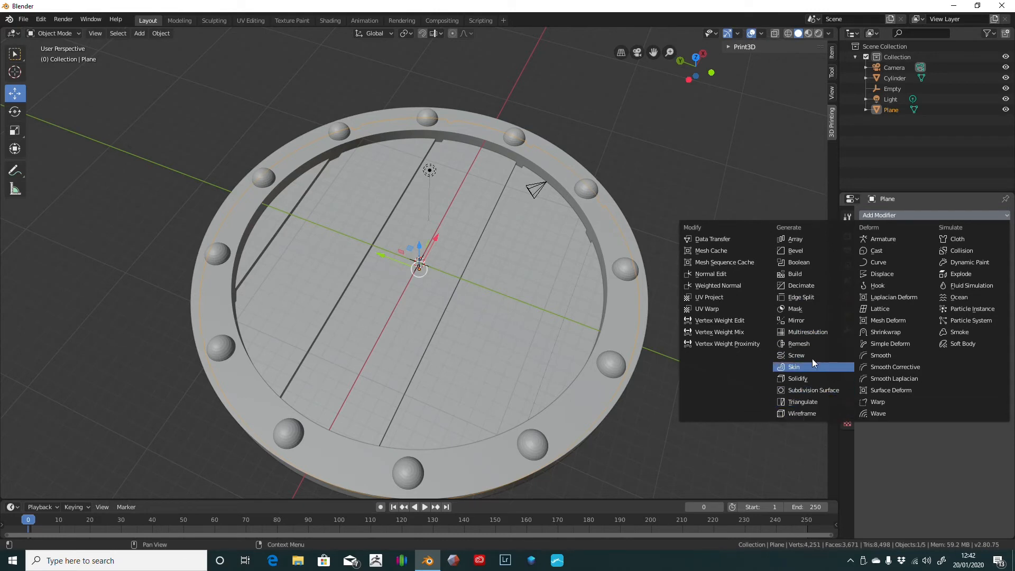
left_click(801, 344)
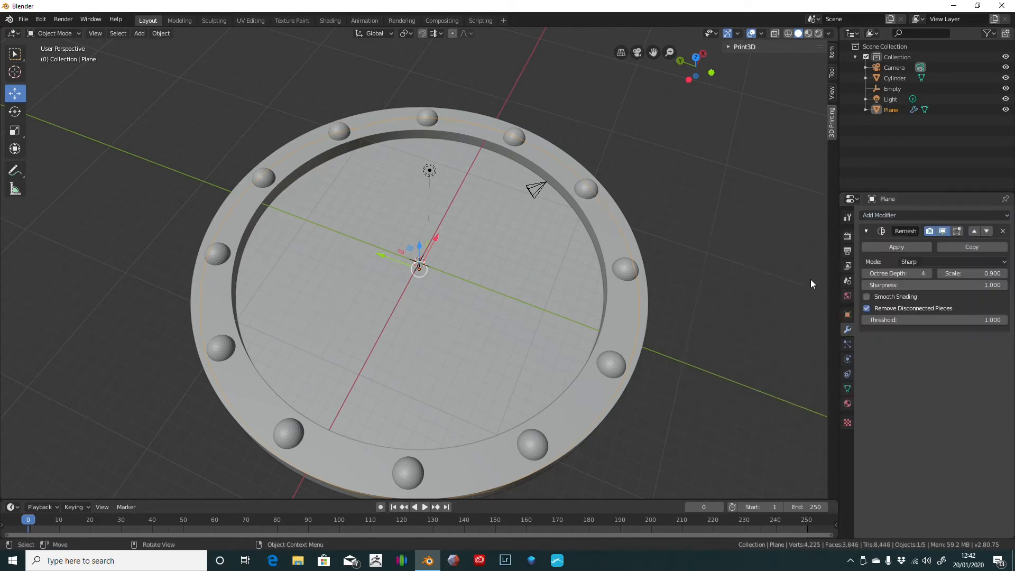
middle_click_drag(738, 281, 769, 237)
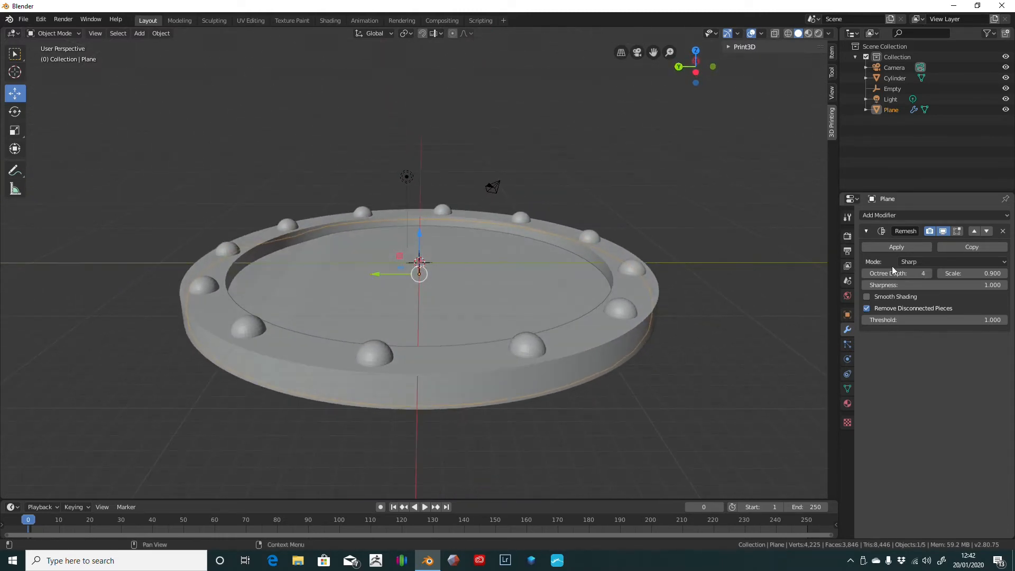
left_click(929, 274)
left_click(929, 274)
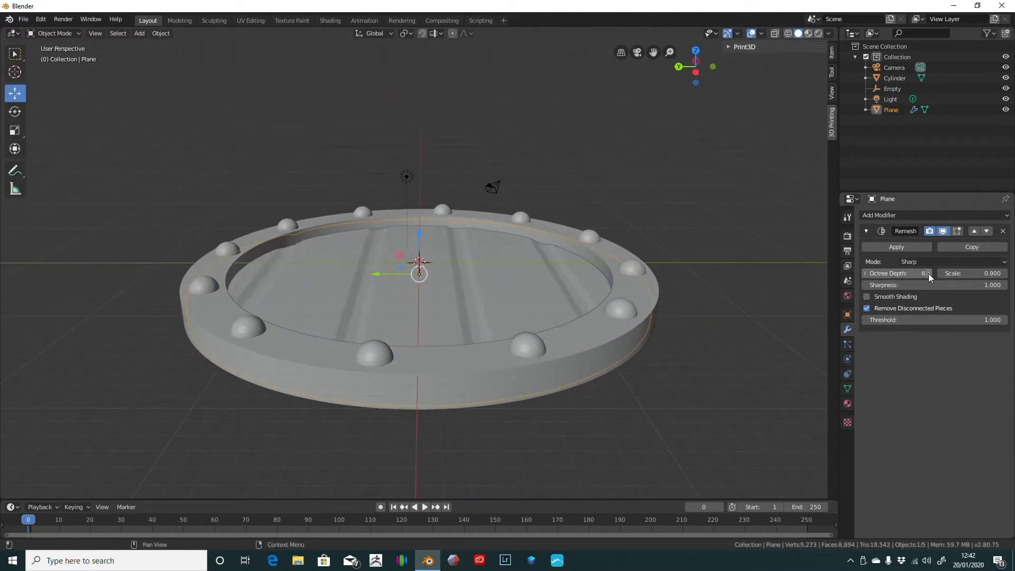
left_click(928, 274)
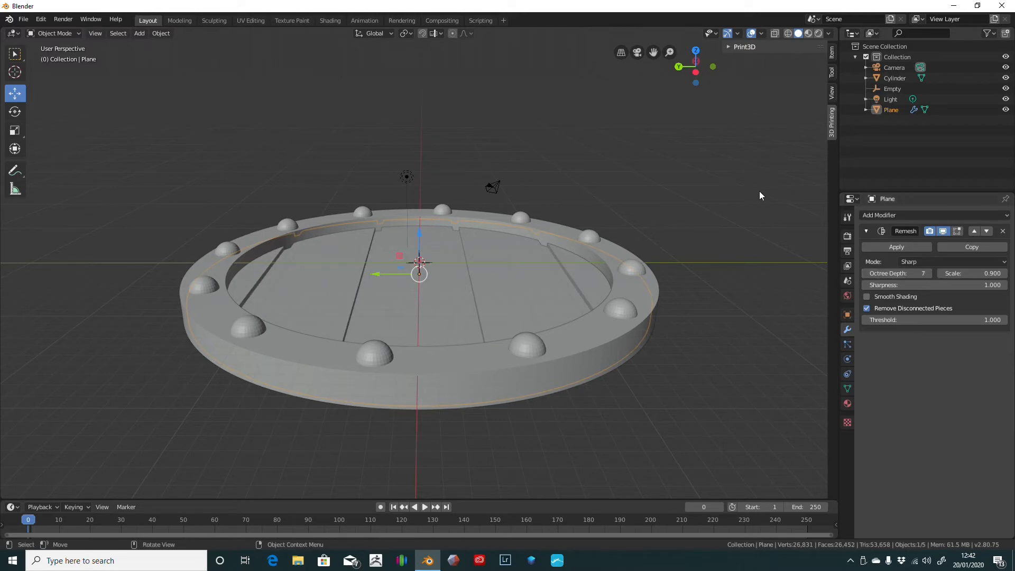
middle_click_drag(759, 191, 686, 225)
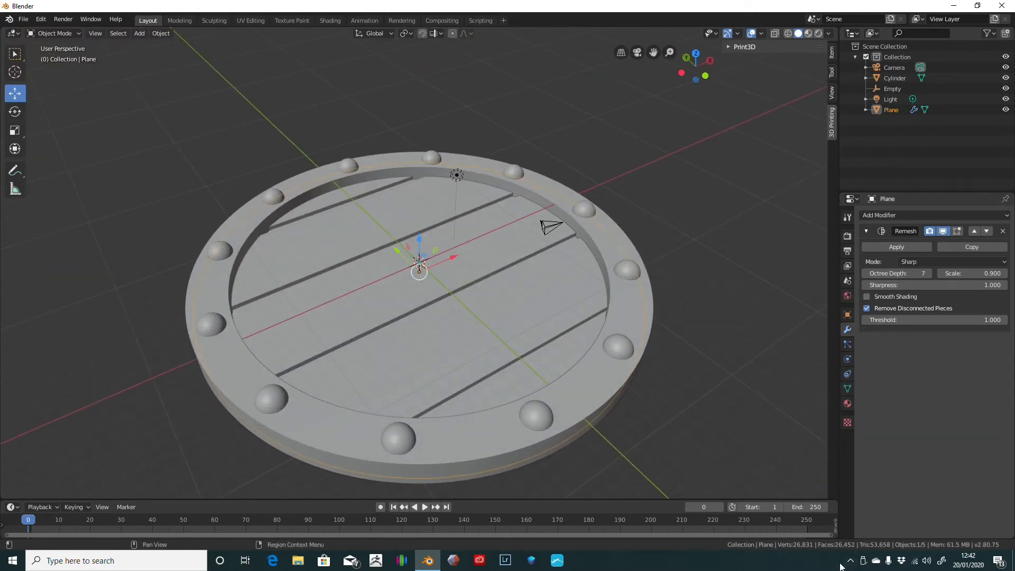
- View the back panel's underlying mesh in Edit Mode and return to Object Mode
left_click(43, 34)
left_click(46, 59)
mouse_move(105, 56)
middle_mouse_down()
mouse_move(111, 103)
mouse_move(115, 68)
middle_mouse_up()
left_click(58, 33)
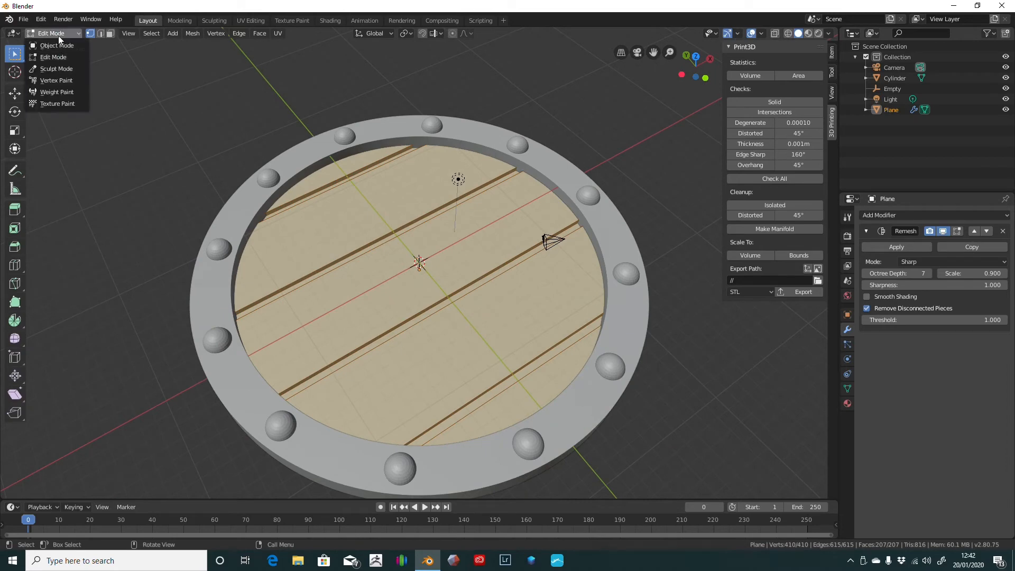
left_click(48, 45)
mouse_move(707, 130)
middle_mouse_down()
mouse_move(708, 180)
mouse_move(709, 118)
mouse_move(717, 132)
middle_mouse_up()
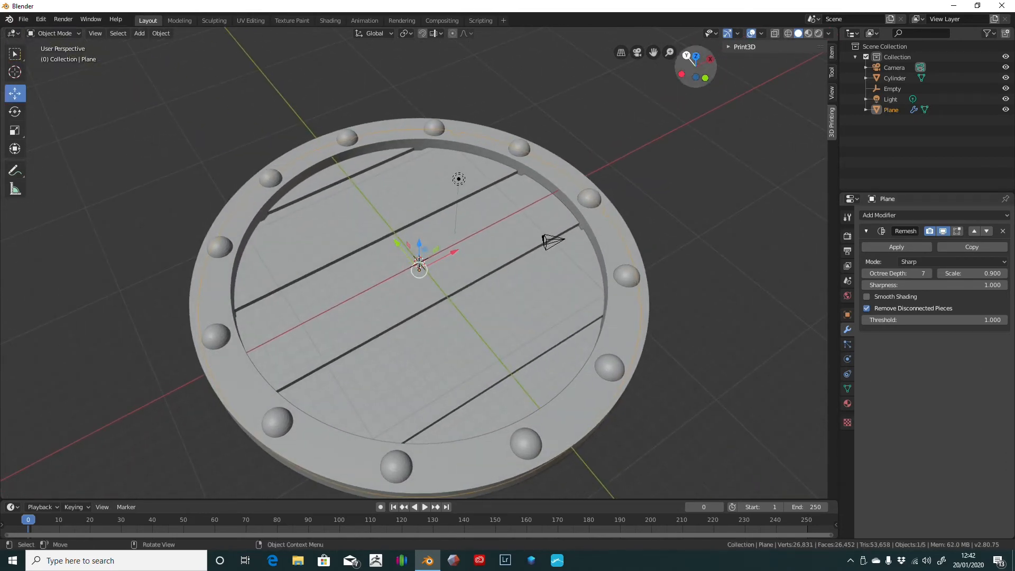
- Raise the octree depth of the back panel's Remesh modifier to 8
left_click(931, 273)
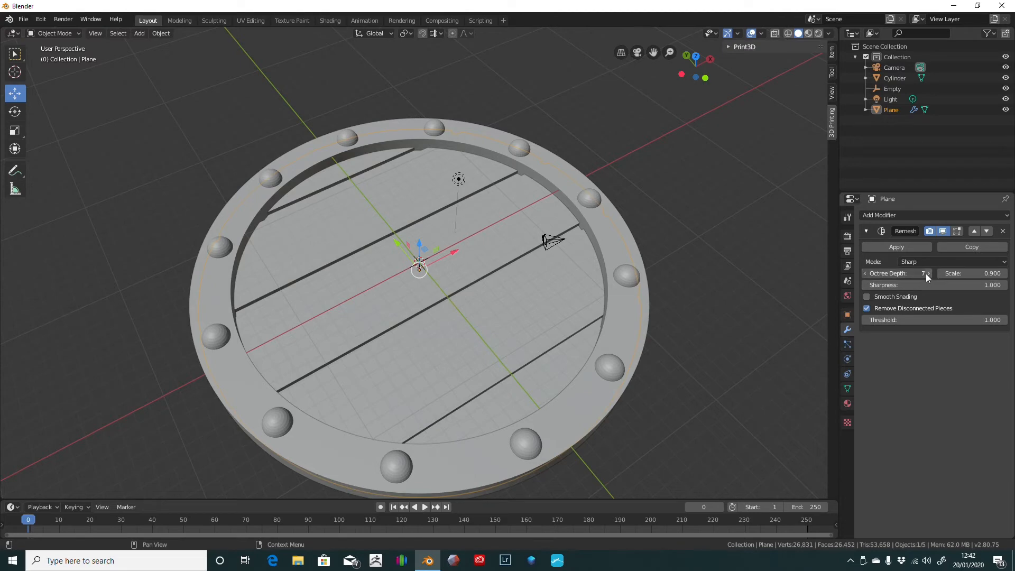
middle_click_drag(718, 165, 665, 173)
scroll(744, 184, "up", 2)
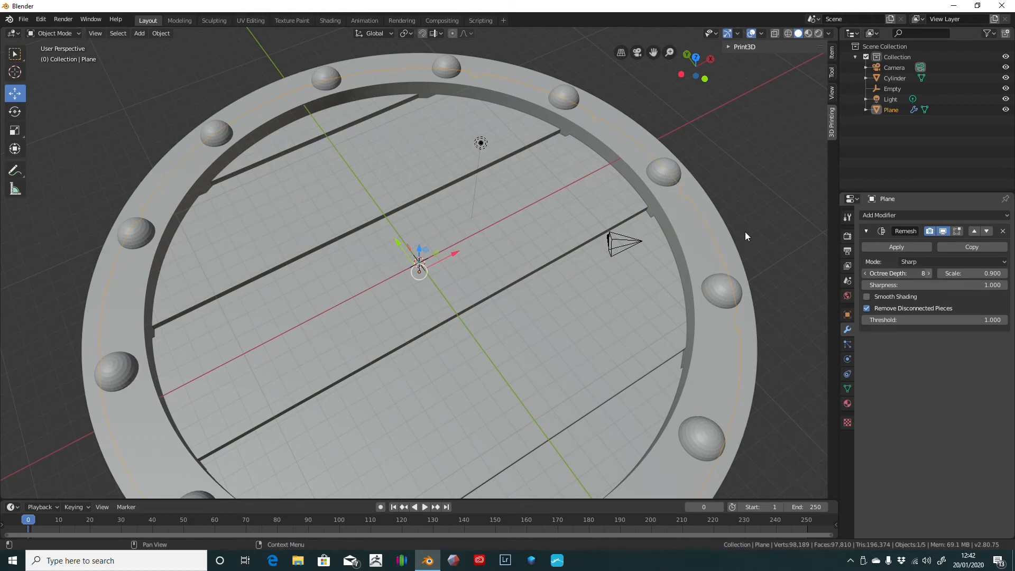
- Increase the Remesh octree depth once more for finer grooves and apply the modifier to the back panel
scroll(694, 192, "up", 1)
middle_click_drag(693, 192, 574, 209)
scroll(637, 201, "down", 3)
left_click(908, 248)
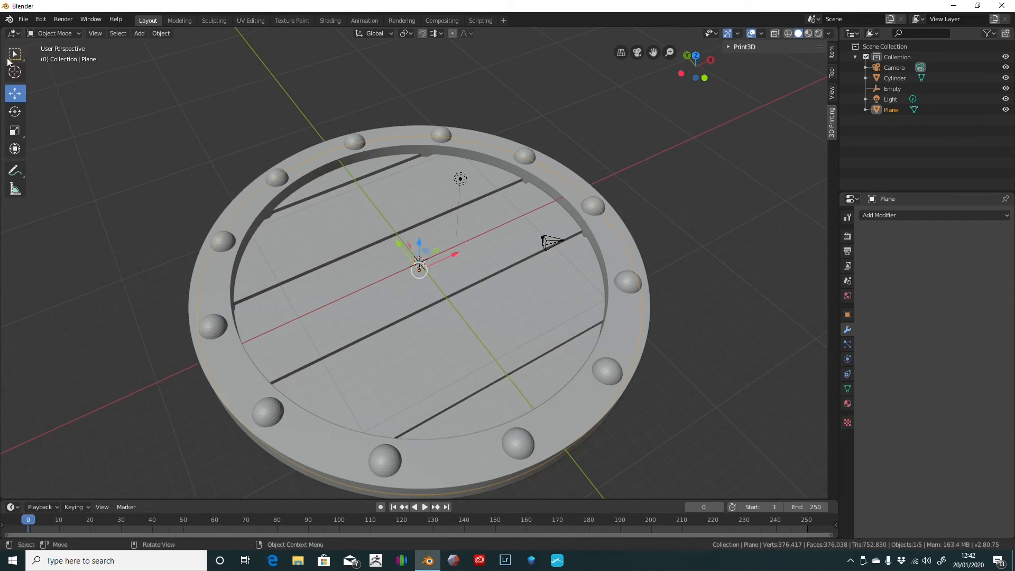
- Examine the remeshed panel's topology density up close in Edit Mode, and go back to Object Mode
left_click(58, 33)
left_click(48, 57)
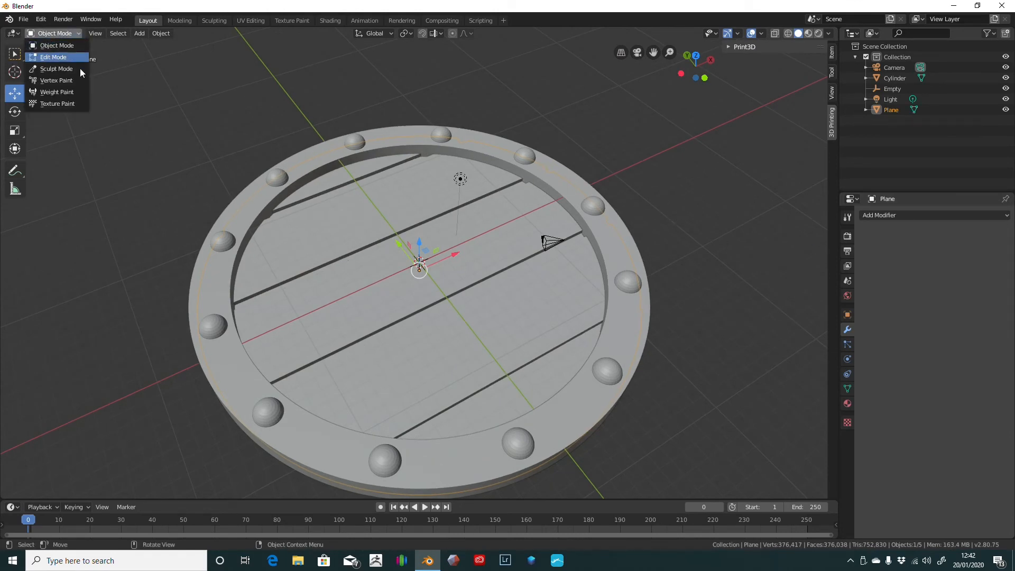
middle_click_drag(423, 238, 436, 291)
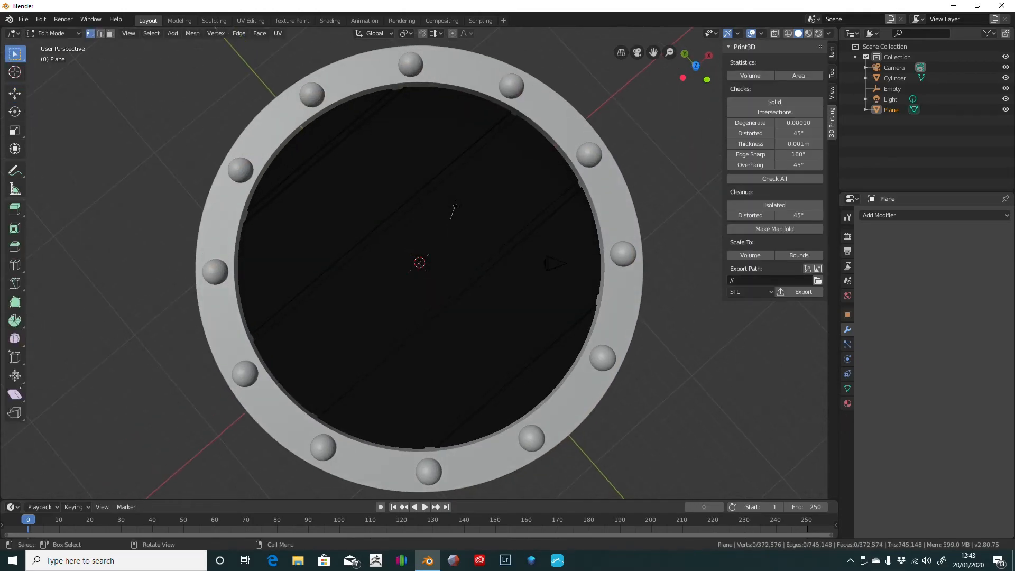
scroll(436, 290, "up", 9)
scroll(436, 290, "down", 5)
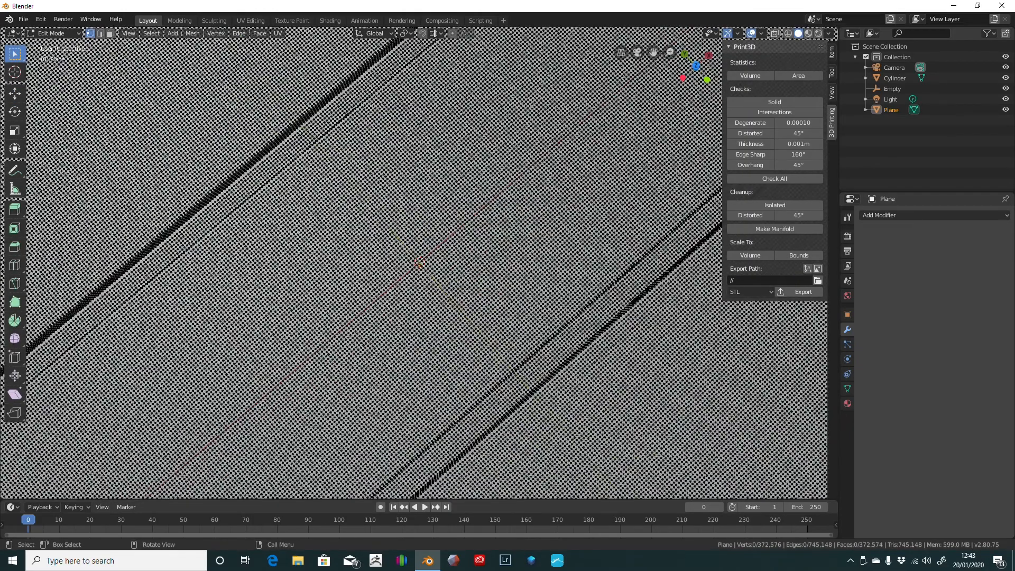
scroll(436, 291, "down", 2)
scroll(436, 291, "up", 4)
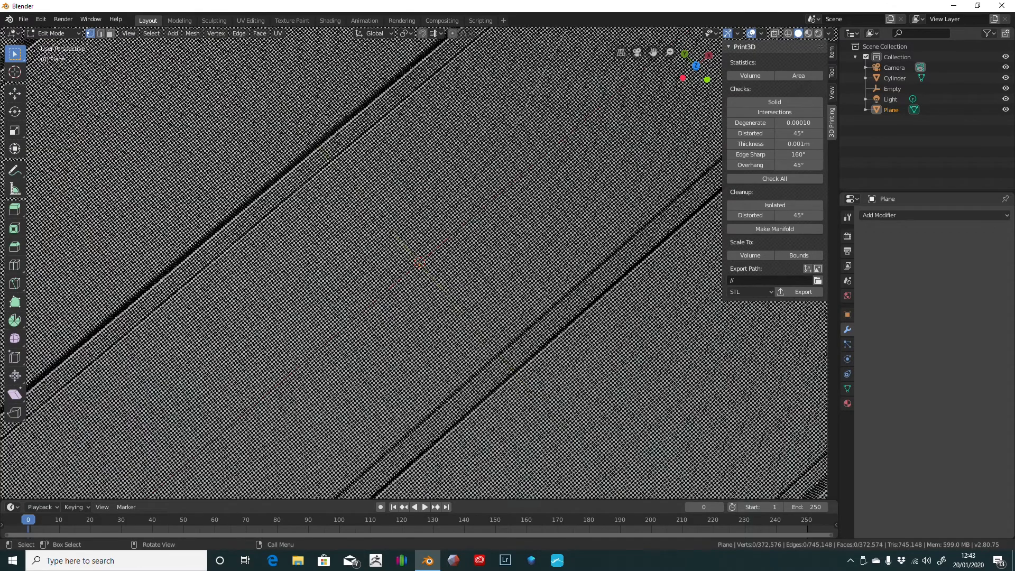
scroll(448, 218, "down", 4)
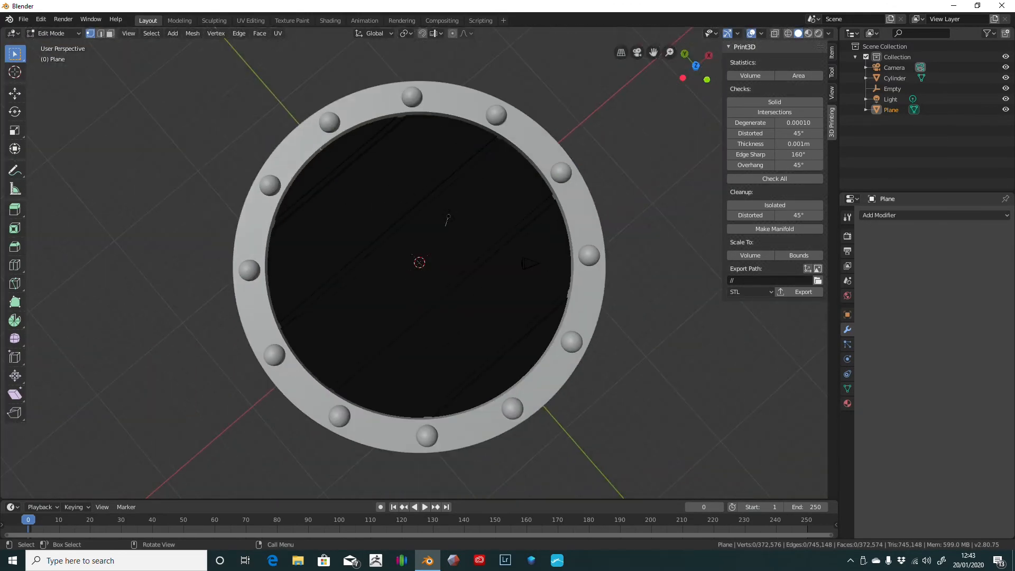
left_click(43, 33)
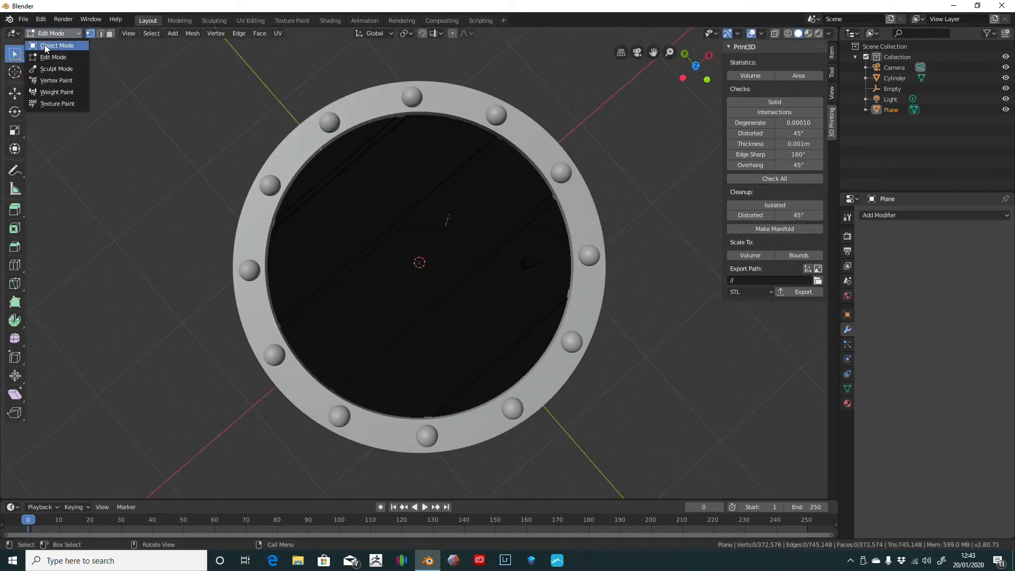
left_click(44, 44)
middle_click_drag(639, 210, 593, 208)
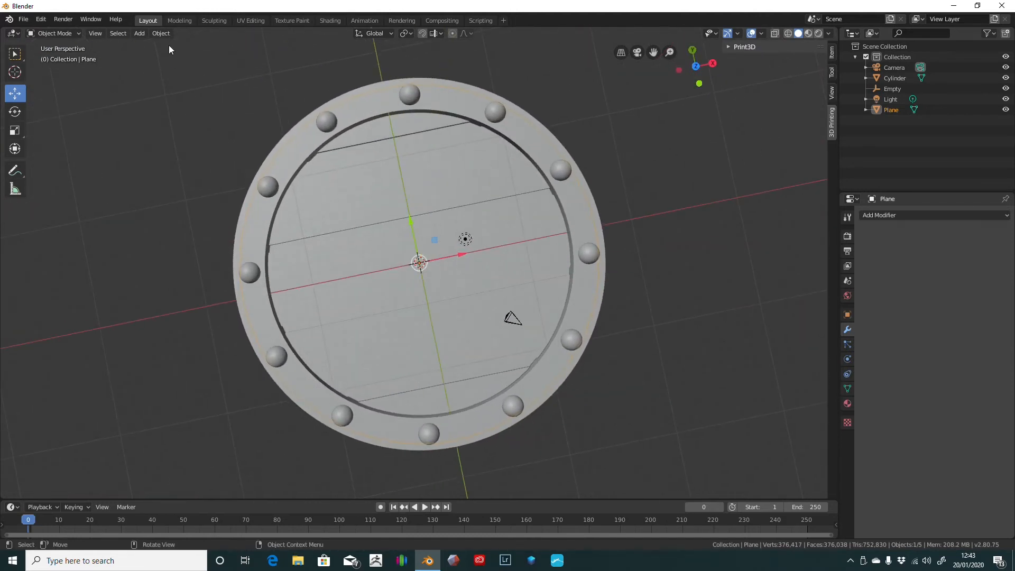
- Look over the panel and ring in the Sculpting workspace and return to the Layout workspace
left_click(223, 20)
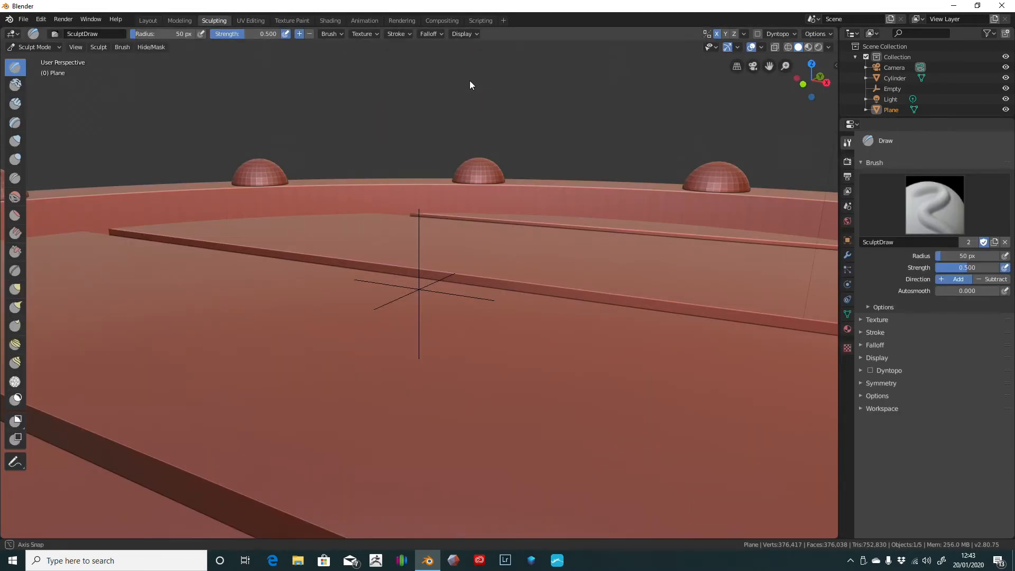
mouse_move(470, 80)
middle_mouse_down()
mouse_move(454, 136)
mouse_move(514, 152)
mouse_move(499, 209)
mouse_move(507, 181)
middle_mouse_up()
scroll(454, 135, "down", 8)
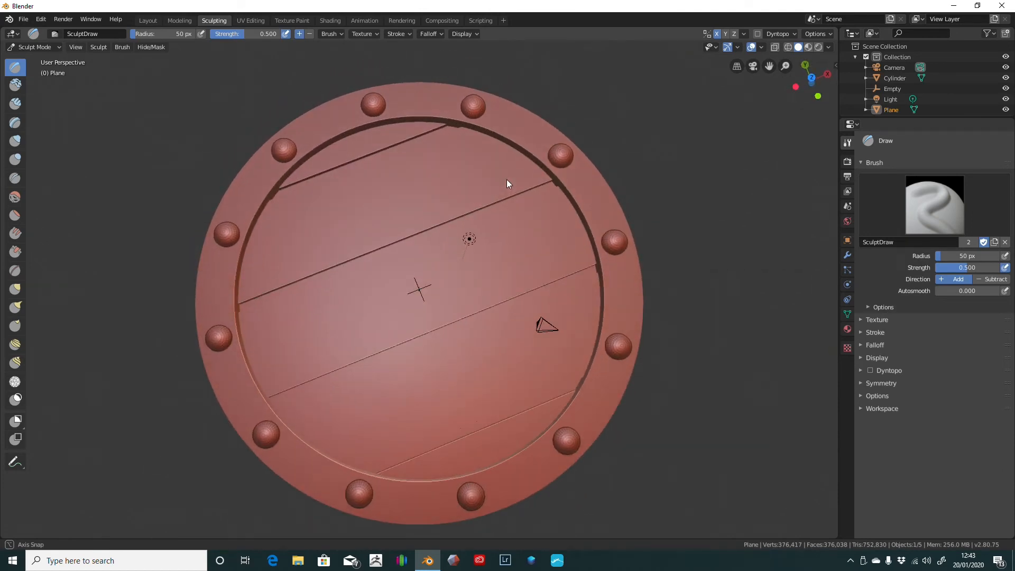
left_click(148, 20)
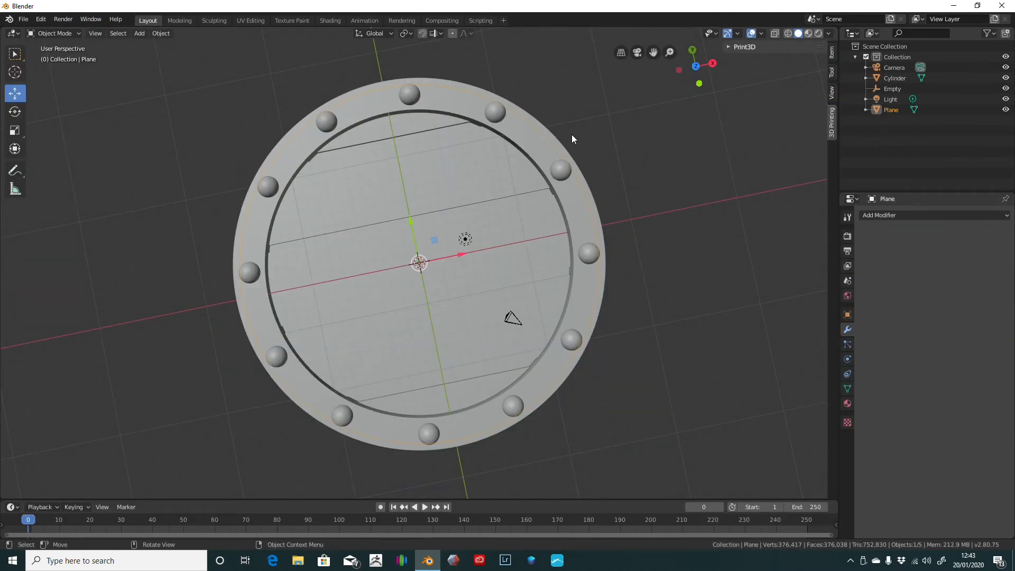
- Hide the riveted ring in the viewport, leaving only the grooved back panel showing
left_click(523, 137, "shift")
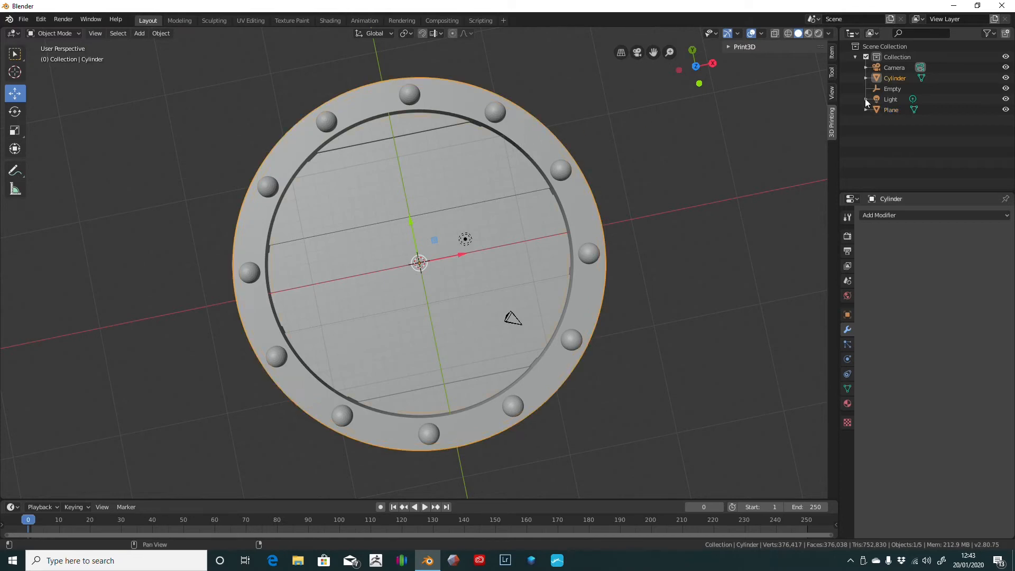
left_click(1006, 78)
middle_click_drag(202, 103, 208, 76)
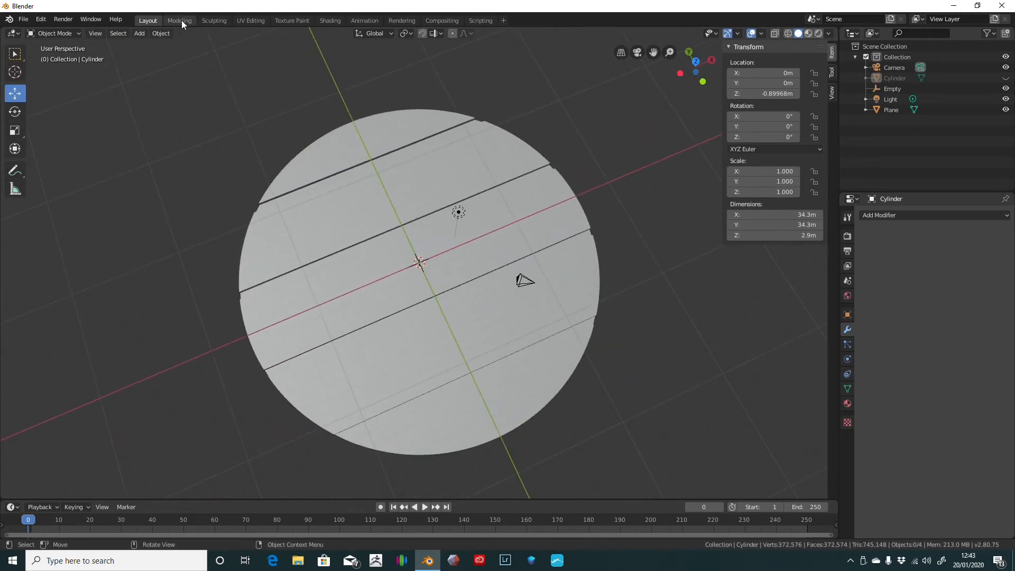
- Open the Sculpting workspace, select the grooved back panel, enter Sculpt Mode and choose the Crease brush
left_click(214, 20)
mouse_move(287, 74)
middle_mouse_down()
mouse_move(312, 96)
mouse_move(322, 62)
middle_mouse_up()
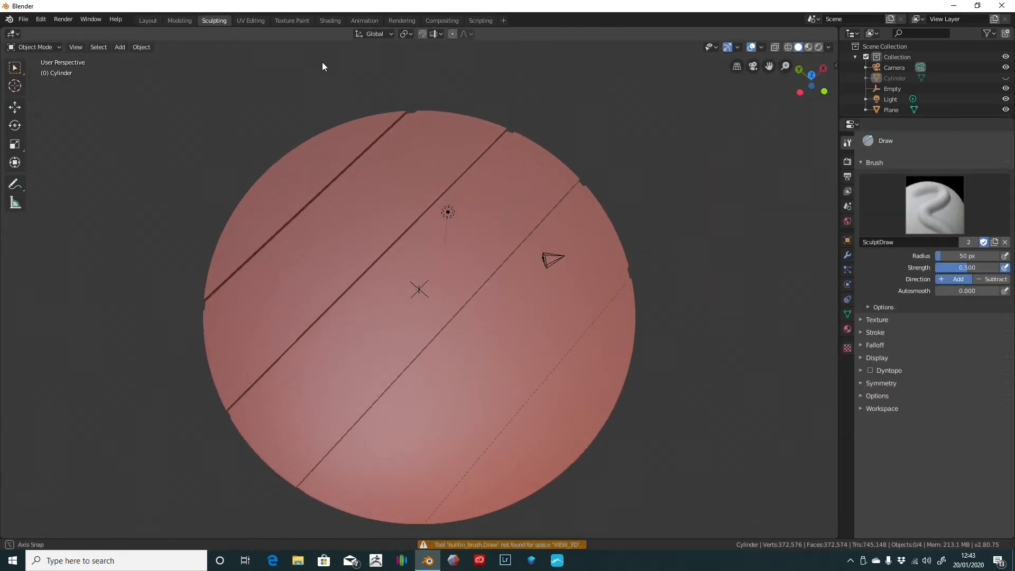
scroll(345, 136, "up", 4)
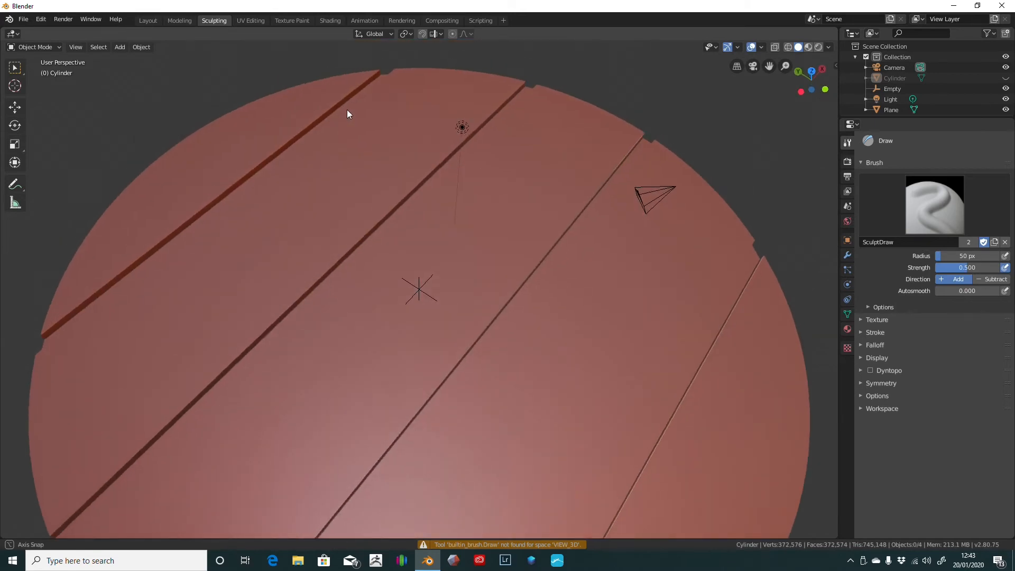
mouse_move(348, 114)
middle_mouse_down()
mouse_move(322, 109)
mouse_move(349, 114)
middle_mouse_up()
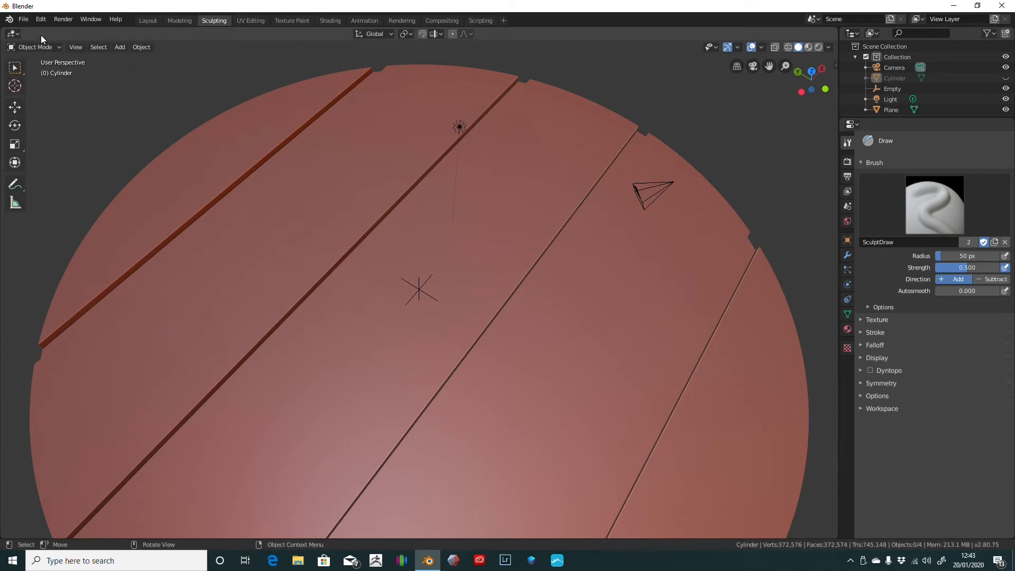
left_click(57, 47)
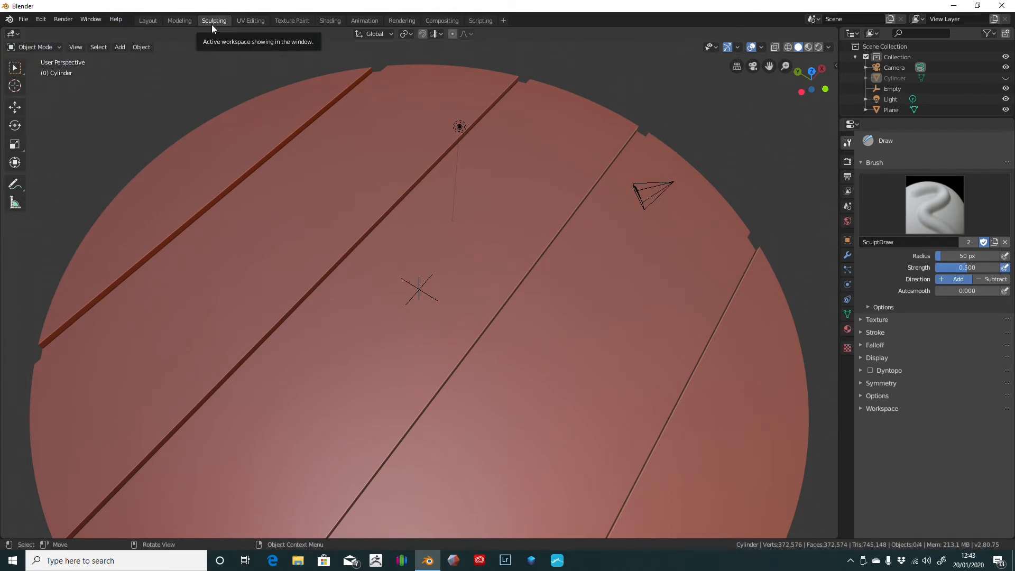
left_click(217, 185)
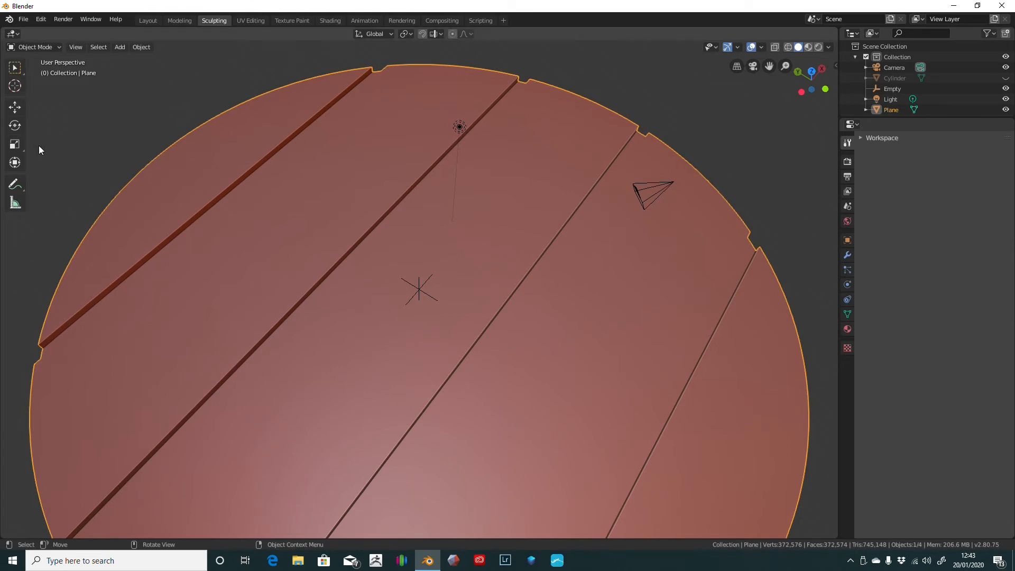
left_click(53, 47)
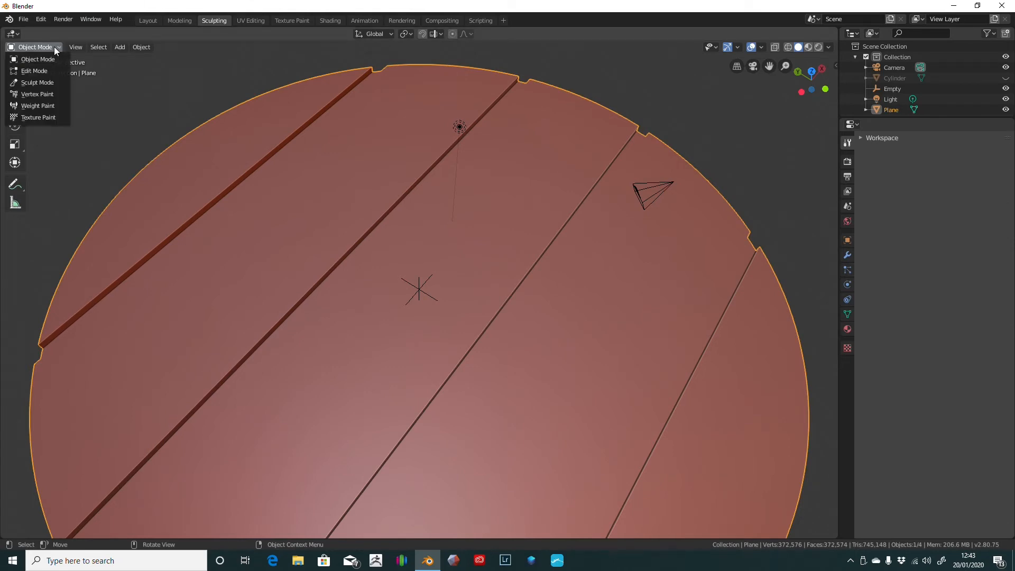
left_click(37, 82)
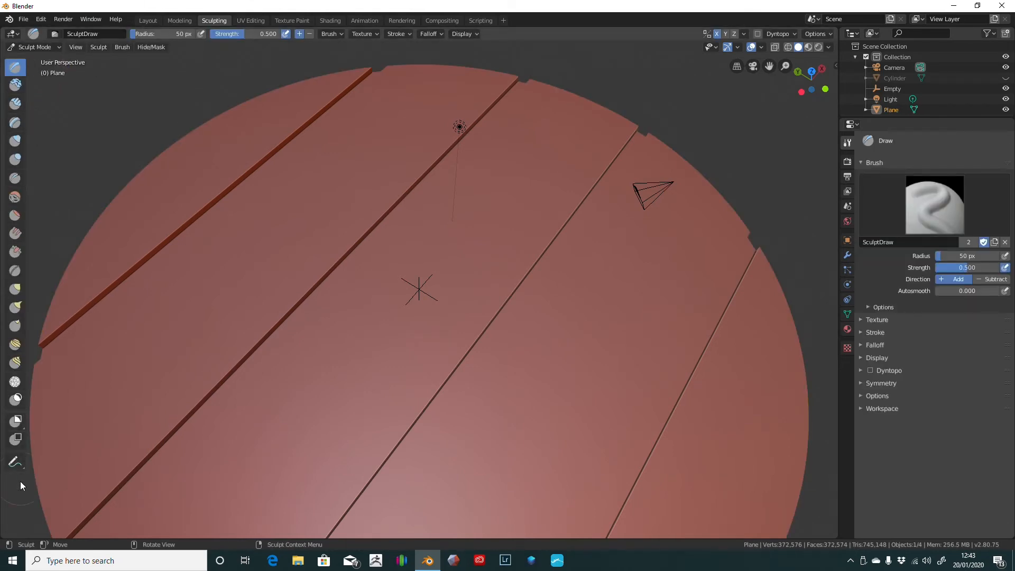
left_click(15, 179)
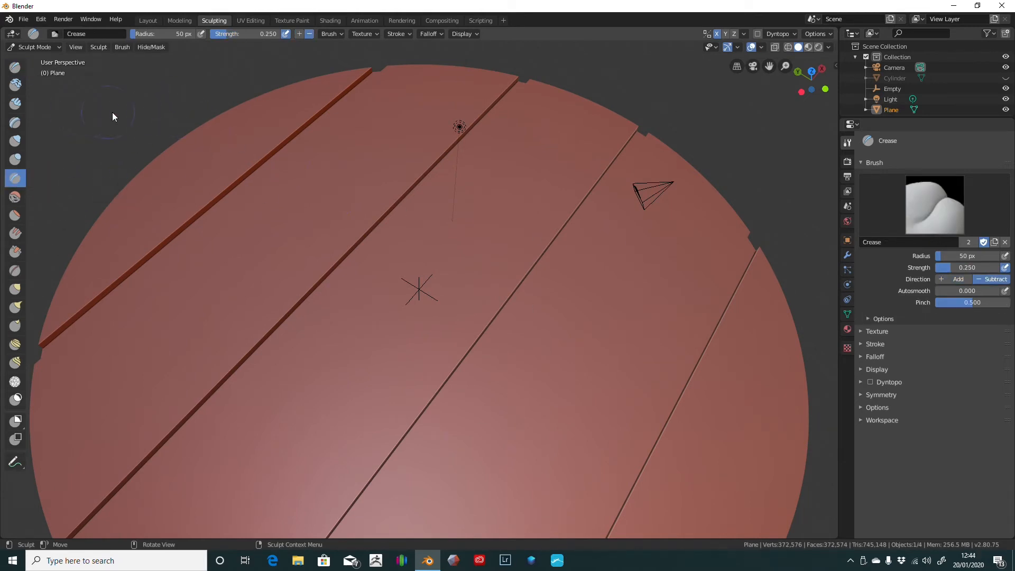
- Try Crease strokes with an 8 px radius along the planks near the panel's center, and undo them
scroll(115, 116, "down", 3)
scroll(118, 117, "up", 2)
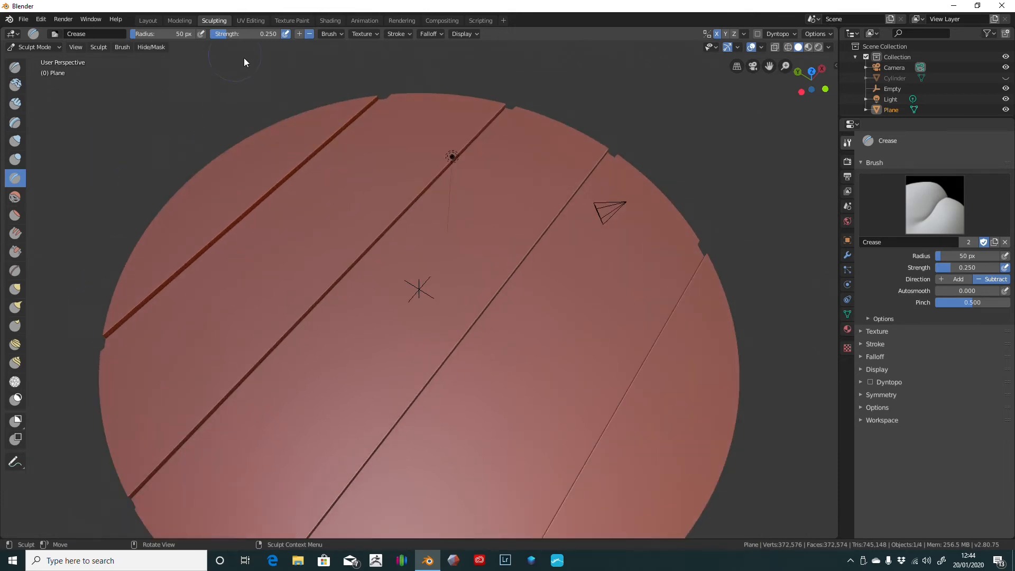
right_click(695, 129)
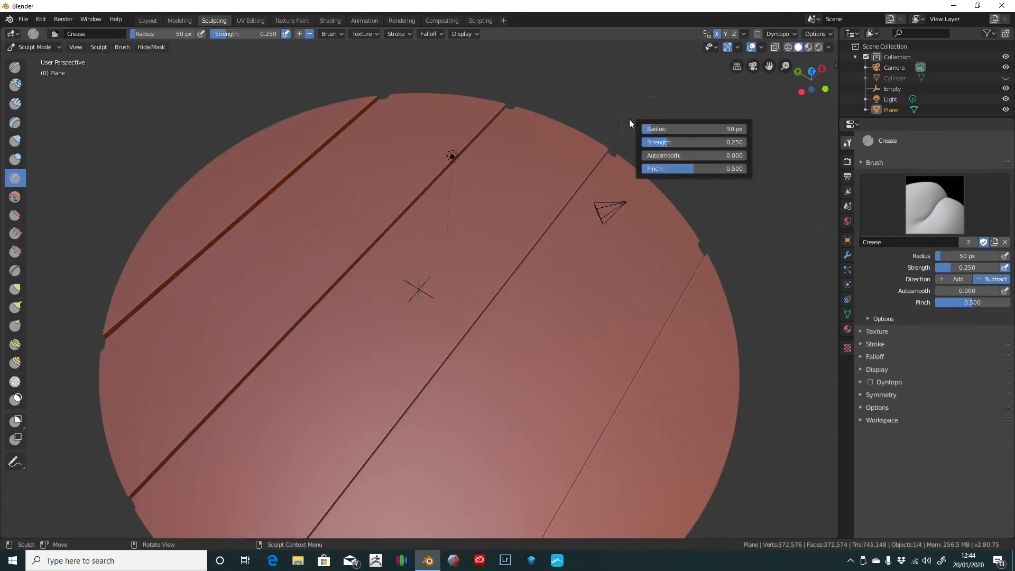
left_click_drag(652, 129, 635, 129)
mouse_move(495, 176)
left_mouse_down()
mouse_move(396, 295)
mouse_move(412, 295)
left_mouse_up()
left_click_drag(513, 215, 485, 262)
left_click_drag(423, 318, 423, 319)
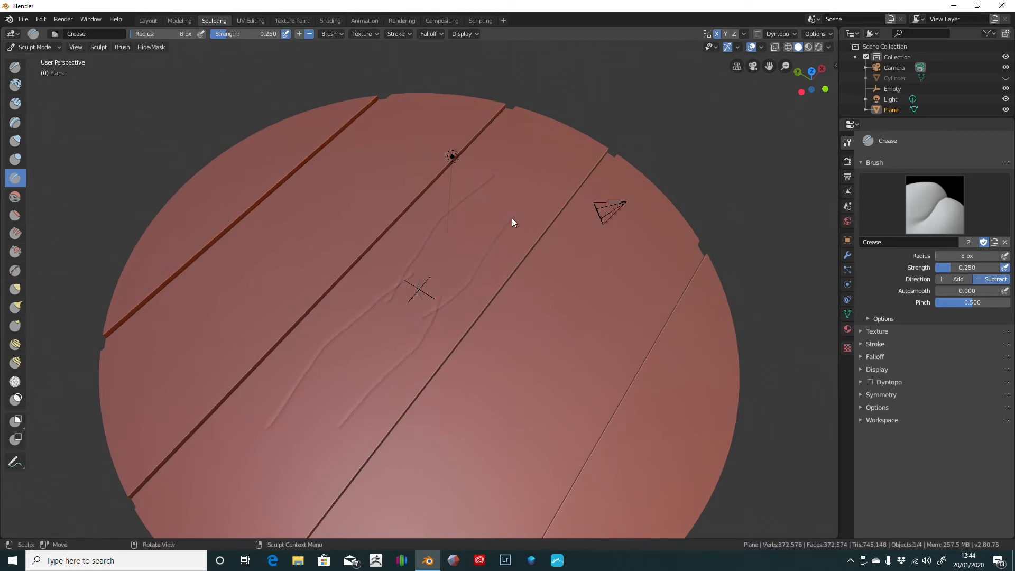
key("ctrl+z")
key("ctrl+z")
key("ctrl+z")
key("ctrl+z")
- Test the Crease brush at a 10 px radius with strokes along the central plank, and undo the strokes
right_click(680, 96)
left_click(680, 96)
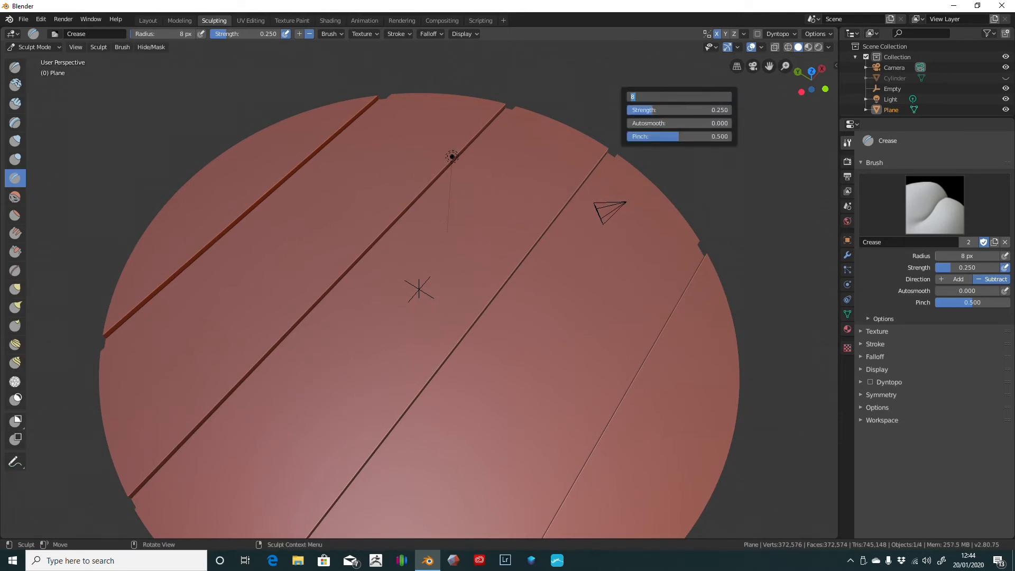
type("10")
key("Return")
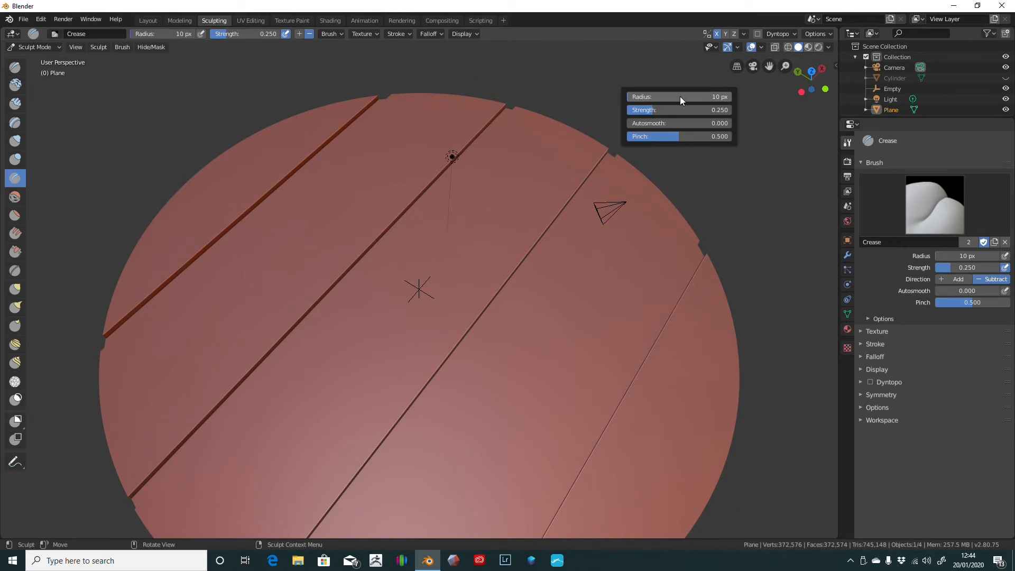
mouse_move(495, 178)
left_mouse_down()
mouse_move(407, 269)
mouse_move(388, 304)
left_mouse_up()
left_click_drag(517, 256, 481, 299)
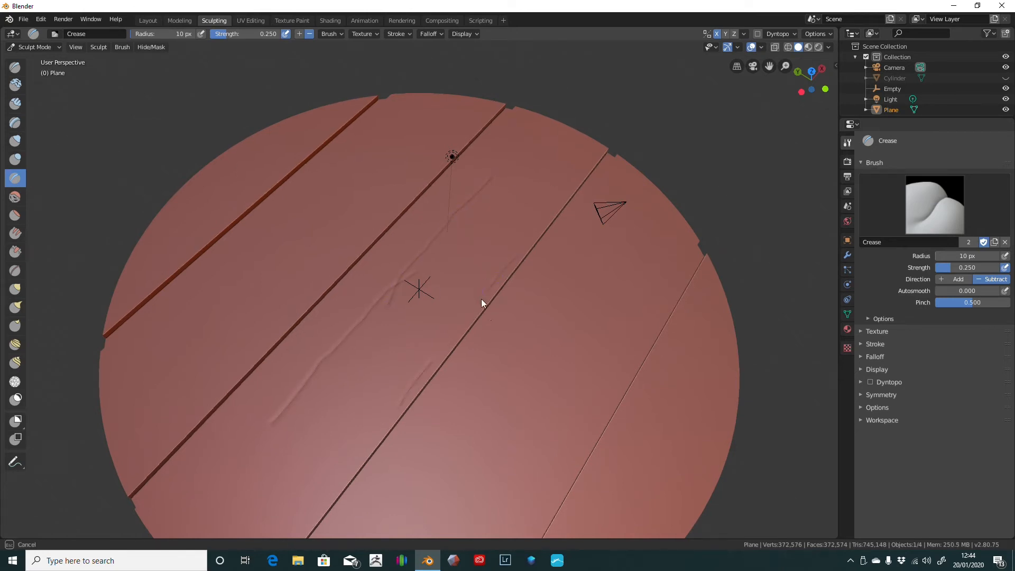
left_click_drag(403, 364, 390, 363)
key("ctrl+z")
key("ctrl+z")
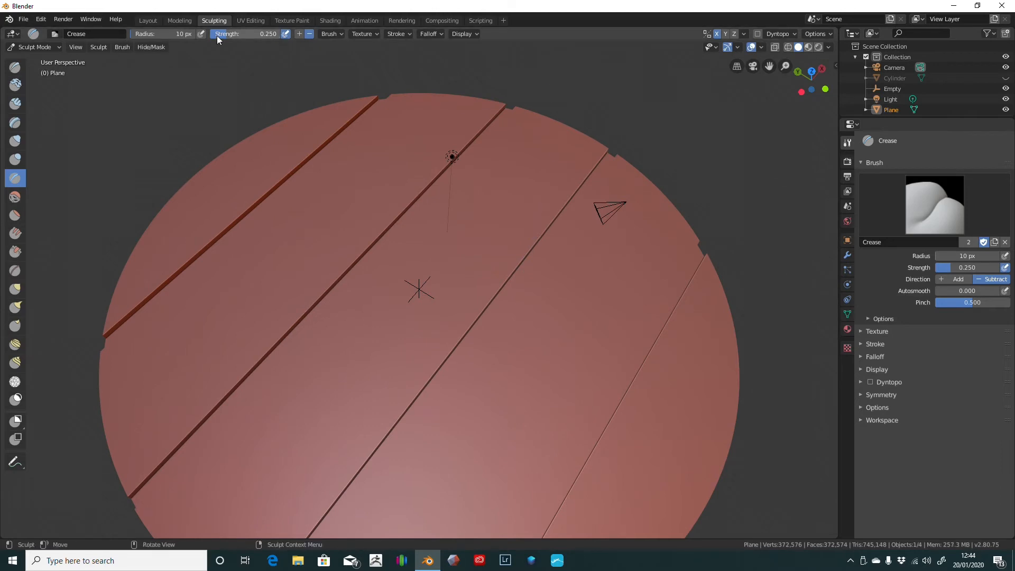
- Raise the Crease brush strength to 0.840, test it with one stroke along the central plank, and undo the stroke
right_click(653, 107)
left_click_drag(624, 120, 689, 121)
left_click_drag(519, 186, 406, 299)
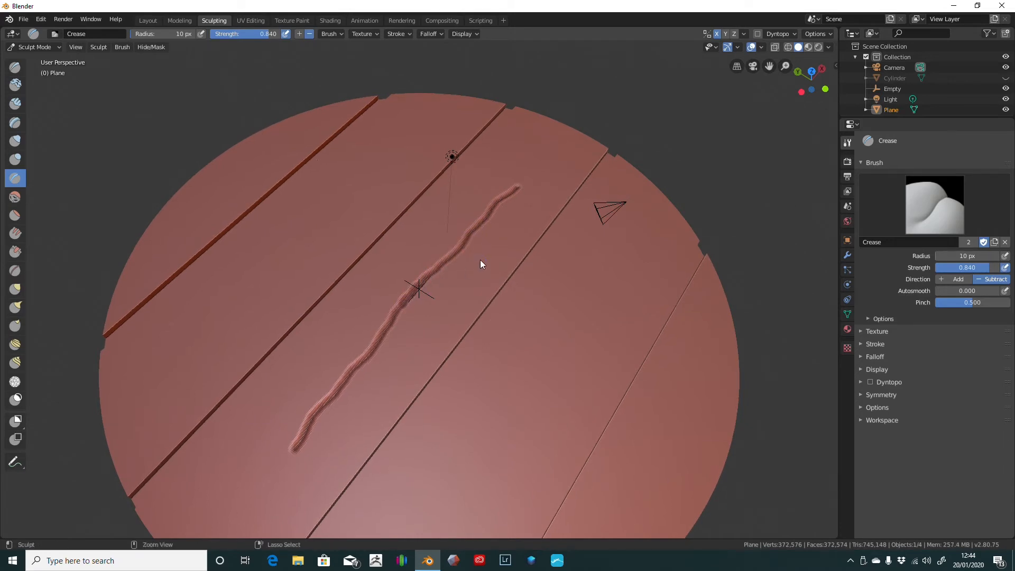
key("ctrl+z")
- Set the Crease brush pinch to 0.925, test it with a wavy stroke on the central plank, and undo the stroke
right_click(696, 103)
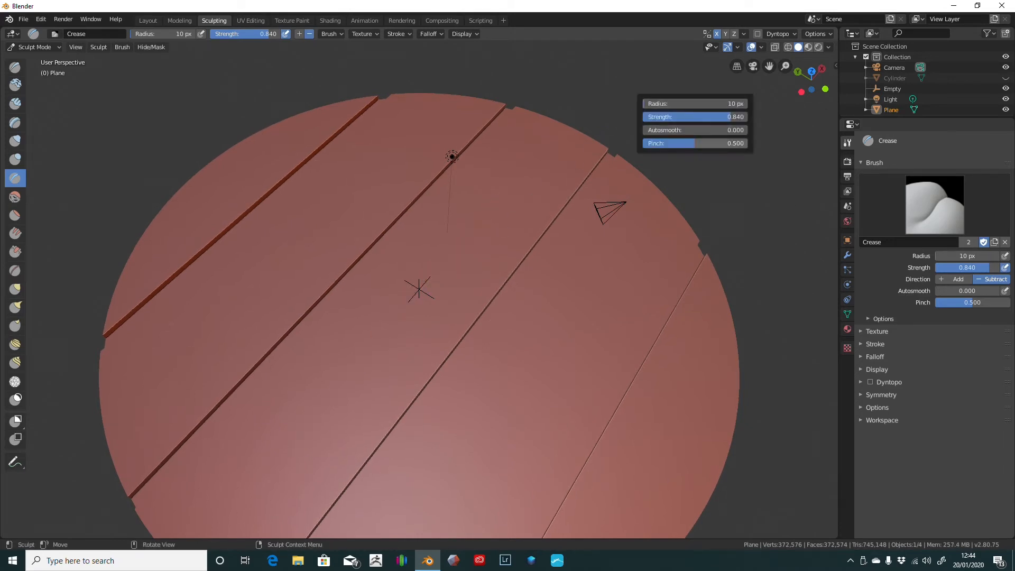
left_click_drag(687, 142, 740, 142)
mouse_move(511, 160)
left_mouse_down()
mouse_move(504, 186)
mouse_move(393, 280)
left_mouse_up()
right_click(657, 122)
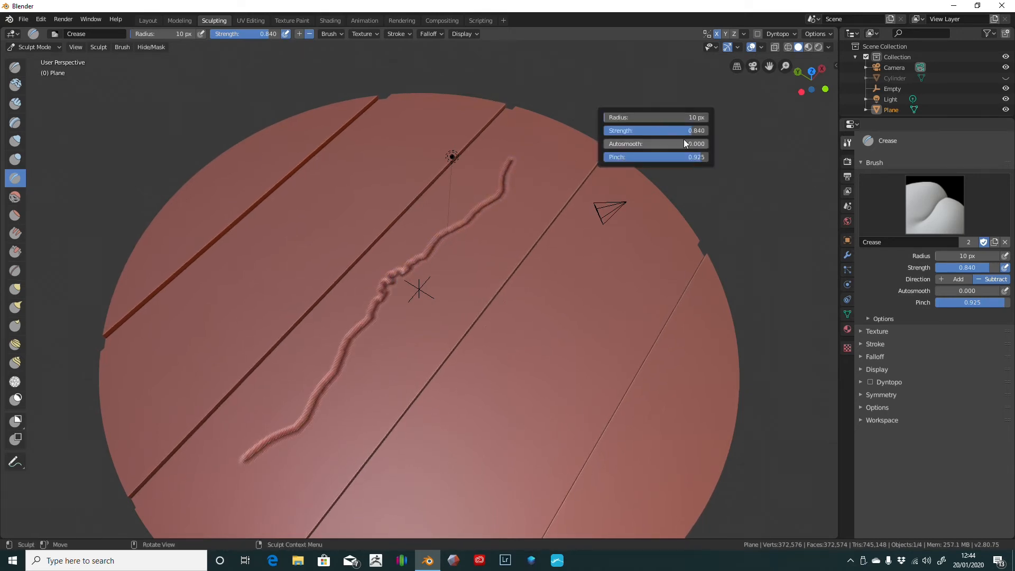
right_click(661, 103)
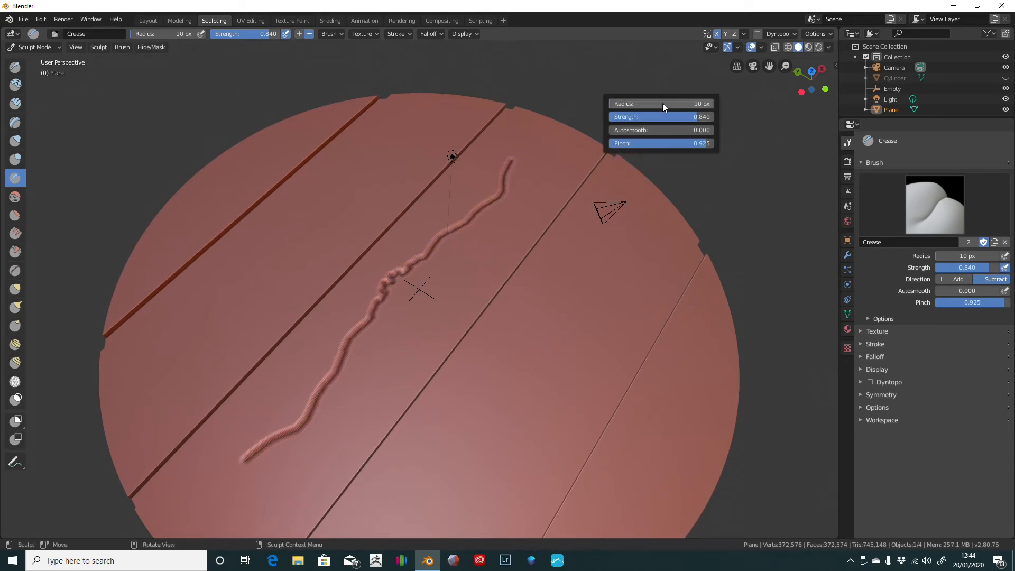
left_click(635, 104)
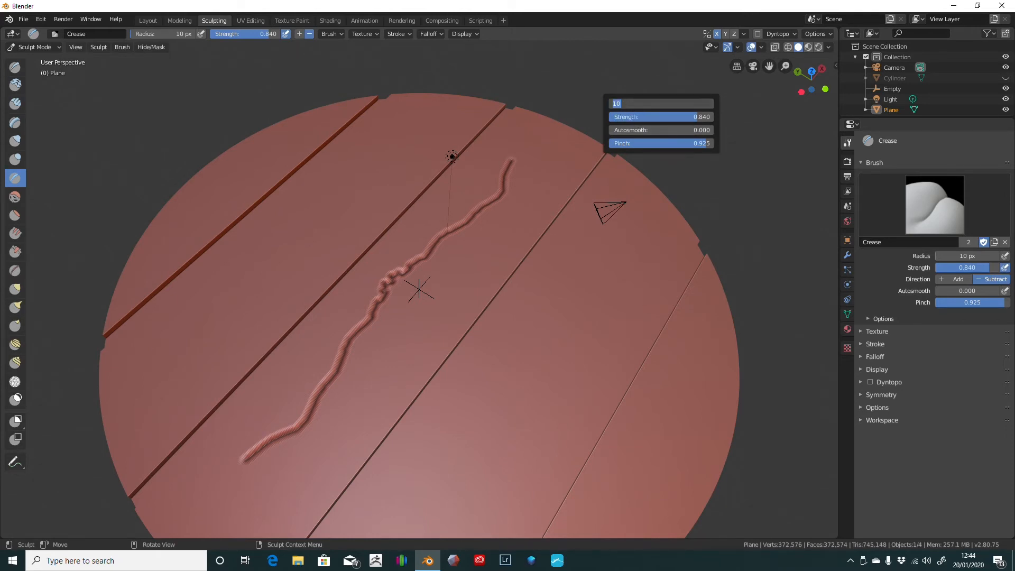
key("Return")
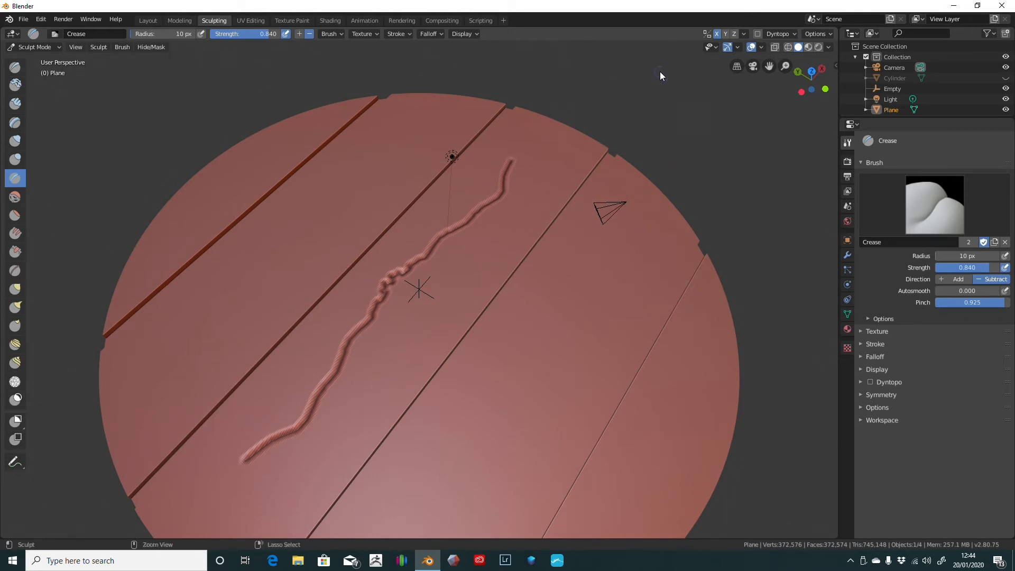
key("ctrl+z")
- Set the Crease brush radius to 12 px, test it with a stroke on the central plank, and undo the stroke
right_click(668, 90)
left_click(667, 90)
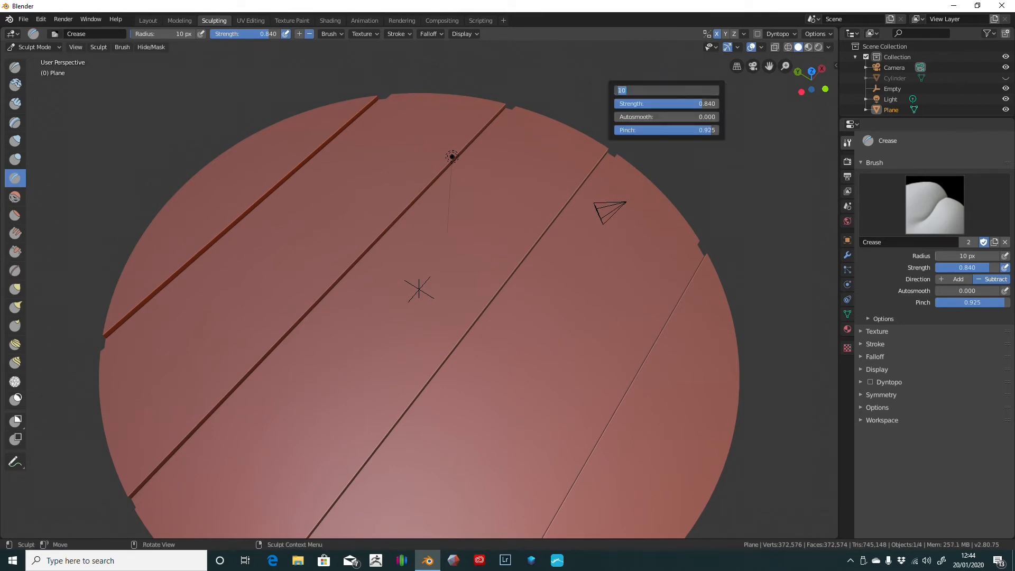
type("12")
key("Return")
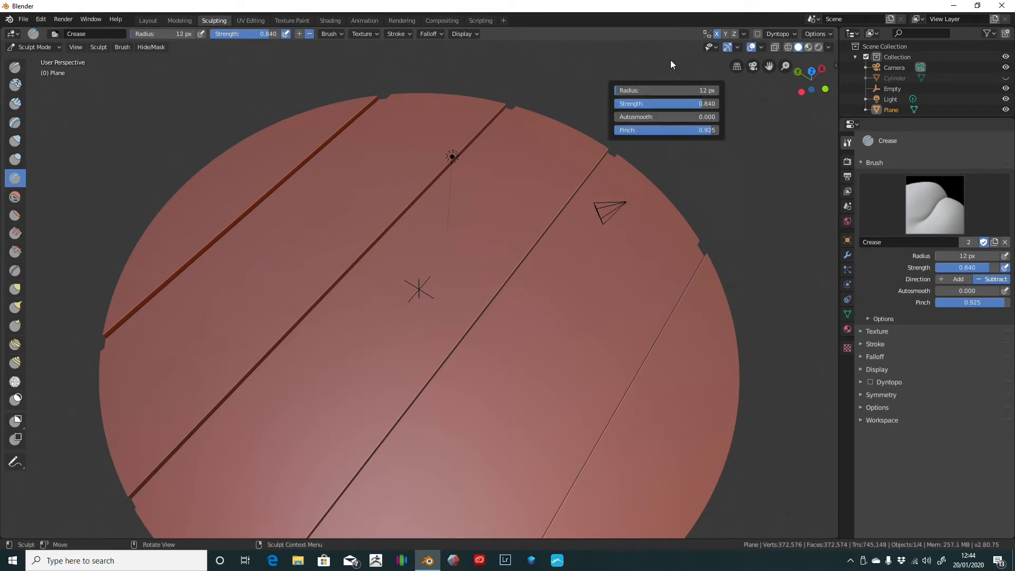
mouse_move(495, 174)
left_mouse_down()
mouse_move(467, 265)
mouse_move(439, 297)
left_mouse_up()
mouse_move(739, 107)
middle_mouse_down()
mouse_move(729, 139)
mouse_move(687, 169)
mouse_move(692, 141)
middle_mouse_up()
key("ctrl+z")
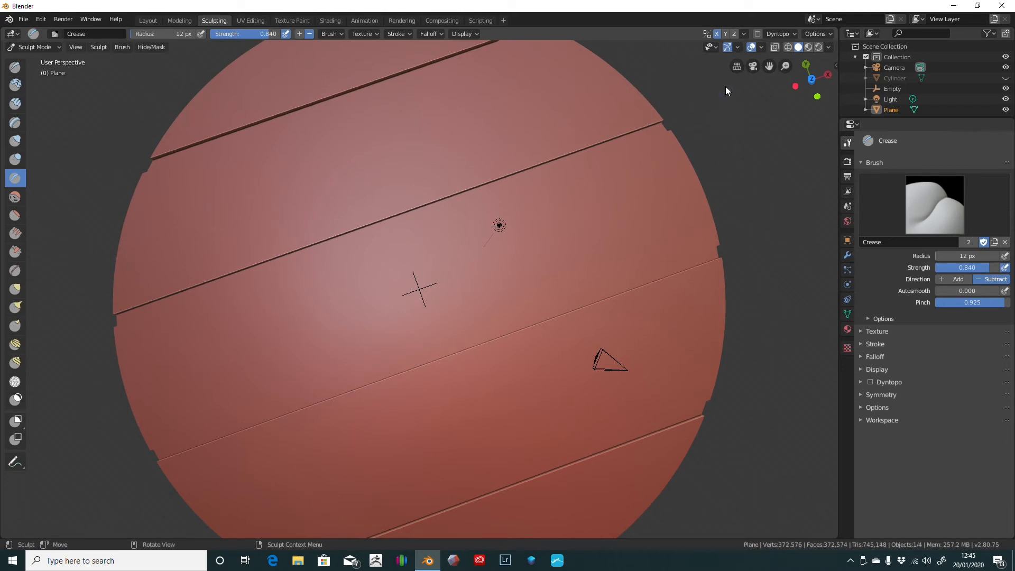
- Undo a mirrored test stroke on the outermost plank and turn off X mirror symmetry for sculpting
mouse_move(531, 210)
middle_mouse_down()
mouse_move(543, 215)
mouse_move(578, 185)
mouse_move(574, 174)
mouse_move(571, 197)
mouse_move(561, 193)
middle_mouse_up()
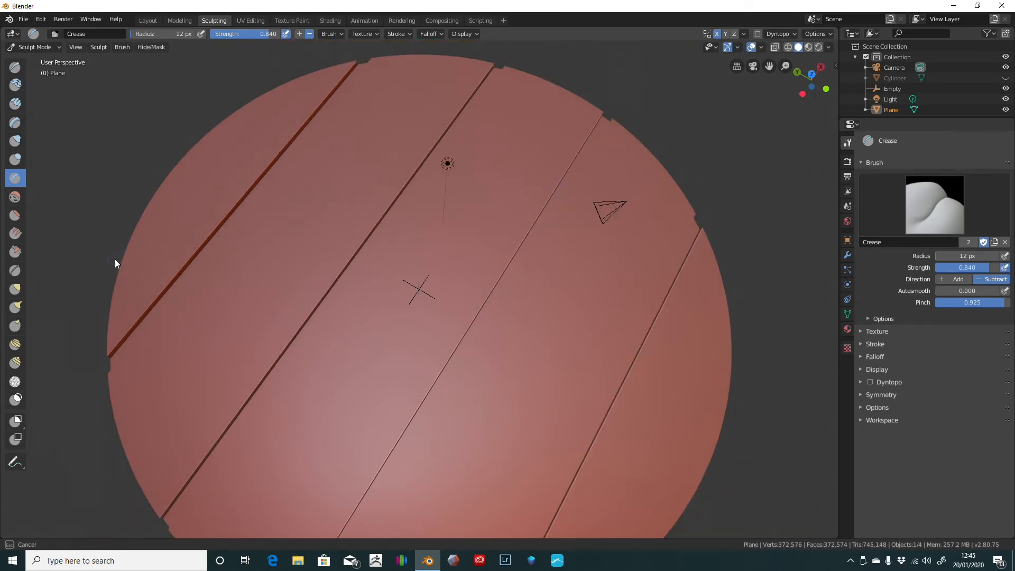
left_click_drag(129, 245, 160, 206)
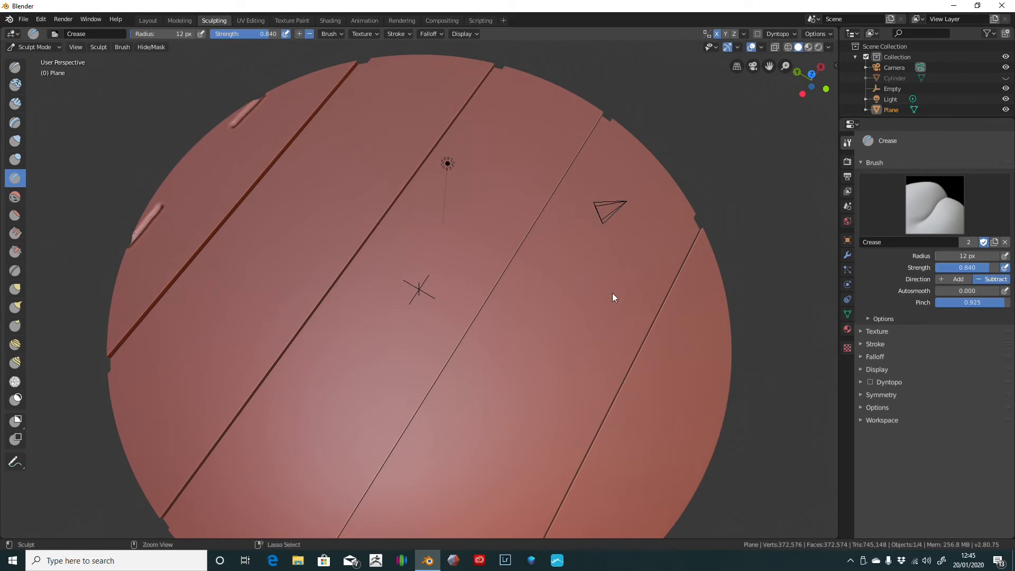
key("ctrl+z")
left_click(864, 395)
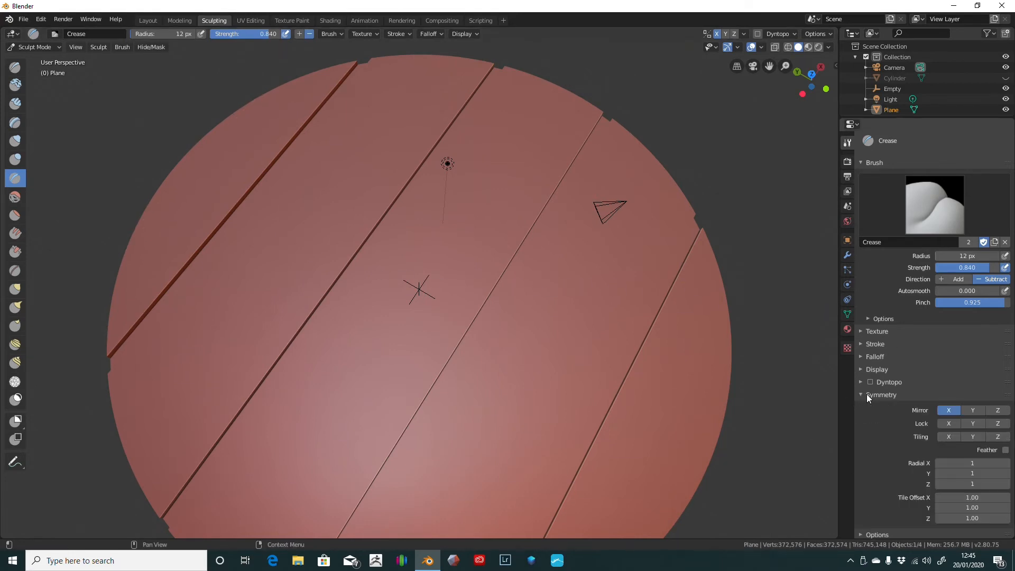
left_click(948, 410)
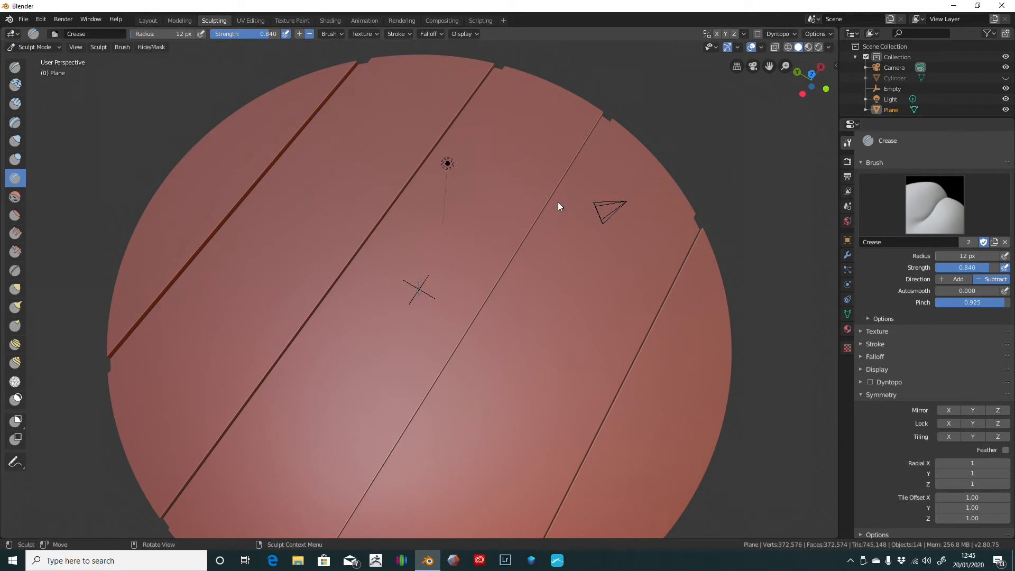
- Carve three wavy wood-grain lines along the full length of the outermost plank with the Crease brush
left_click_drag(118, 269, 134, 250)
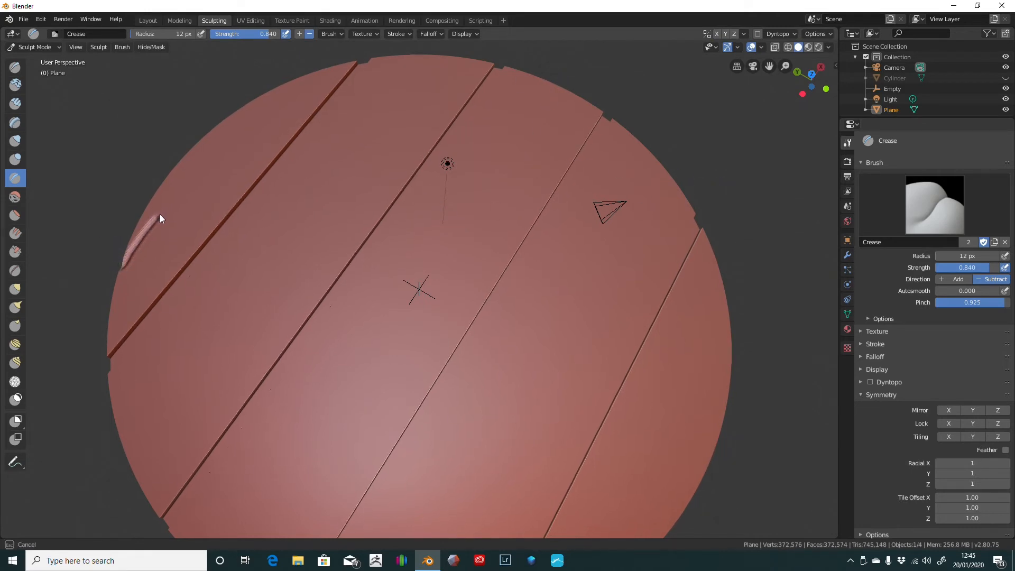
left_click_drag(159, 218, 194, 187)
left_click_drag(243, 107, 244, 108)
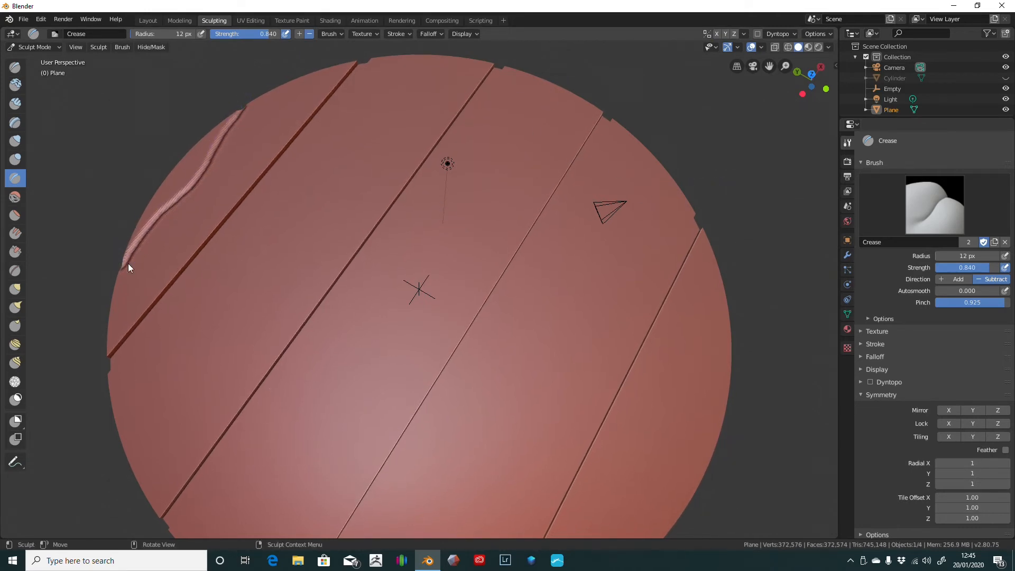
left_click_drag(111, 299, 197, 202)
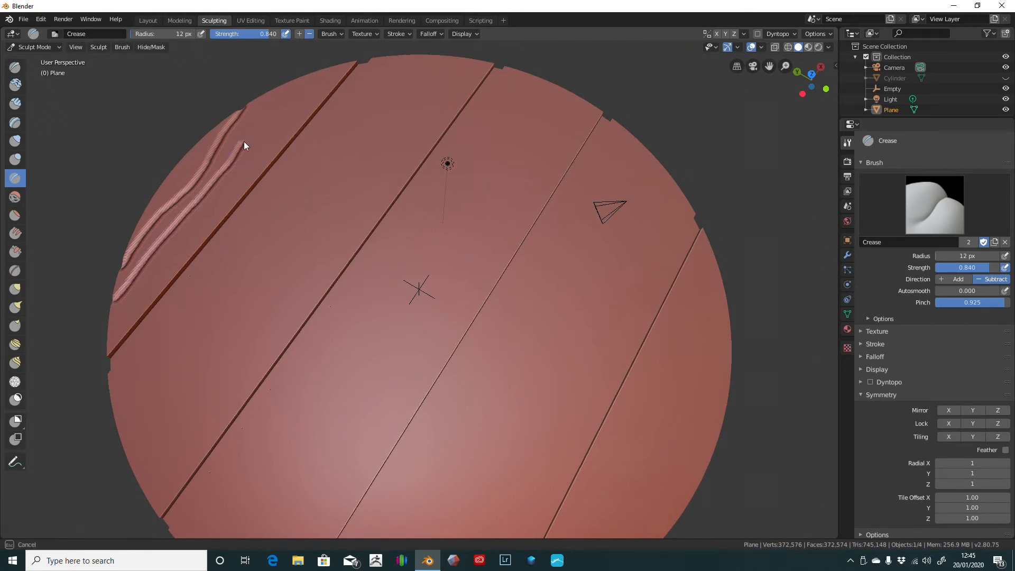
left_click_drag(282, 100, 298, 80)
left_click_drag(111, 324, 114, 326)
left_click_drag(168, 251, 274, 141)
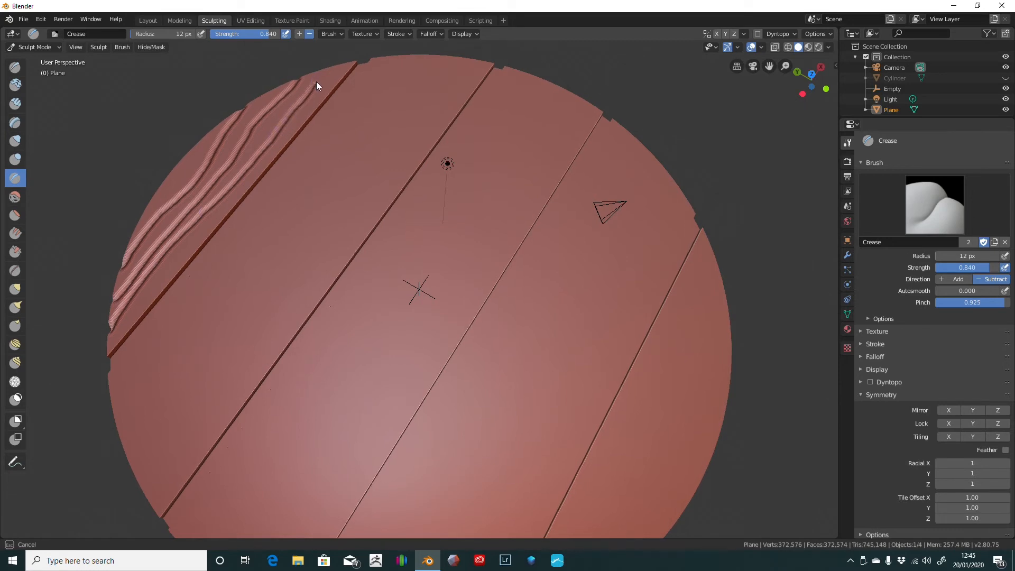
left_click_drag(316, 81, 323, 72)
- Carve two wavy wood-grain lines along the full length of the second plank, next to the grained outermost one
left_click_drag(108, 395, 135, 358)
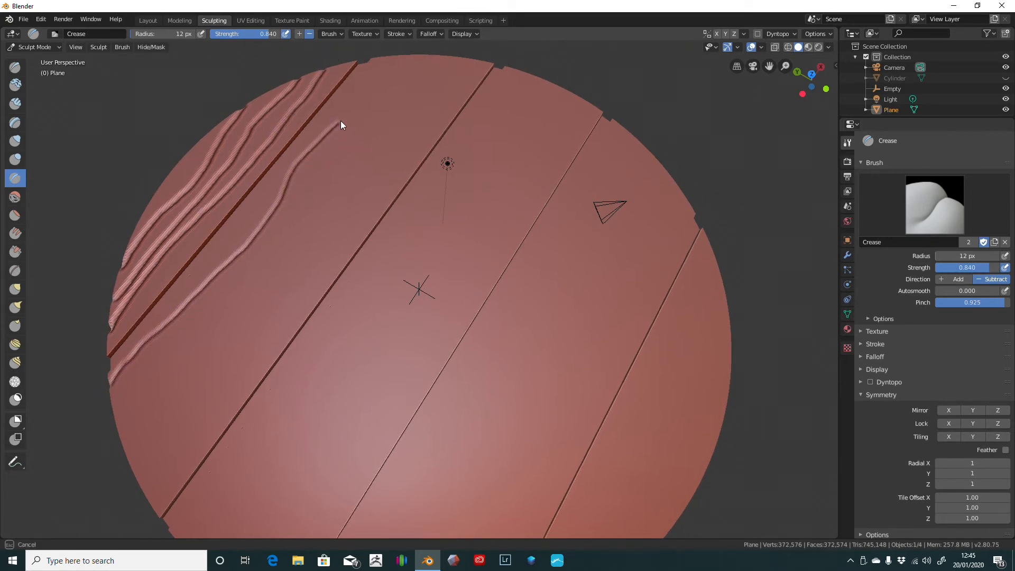
left_click_drag(369, 72, 369, 72)
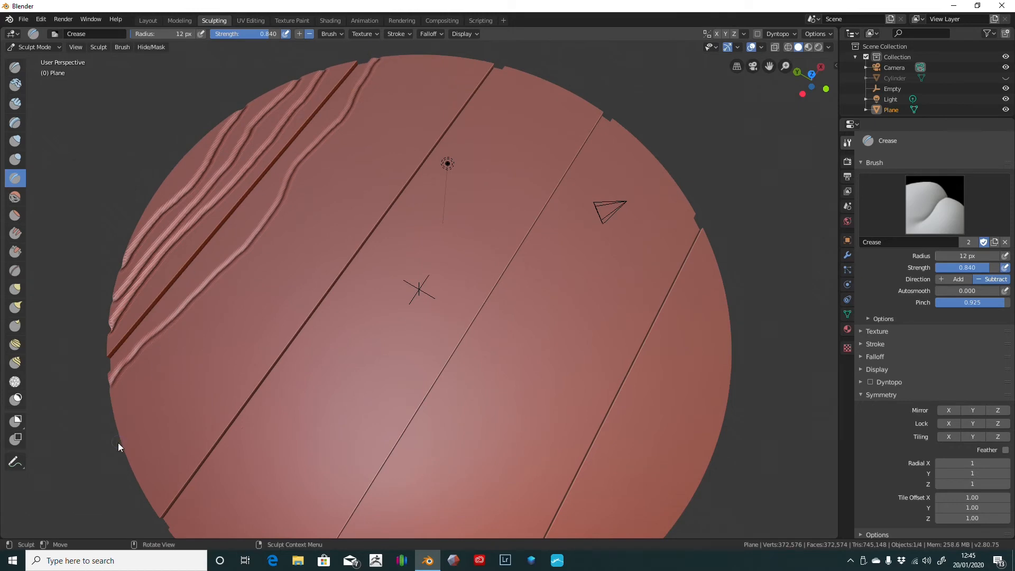
left_click_drag(119, 442, 143, 403)
left_click_drag(238, 273, 325, 176)
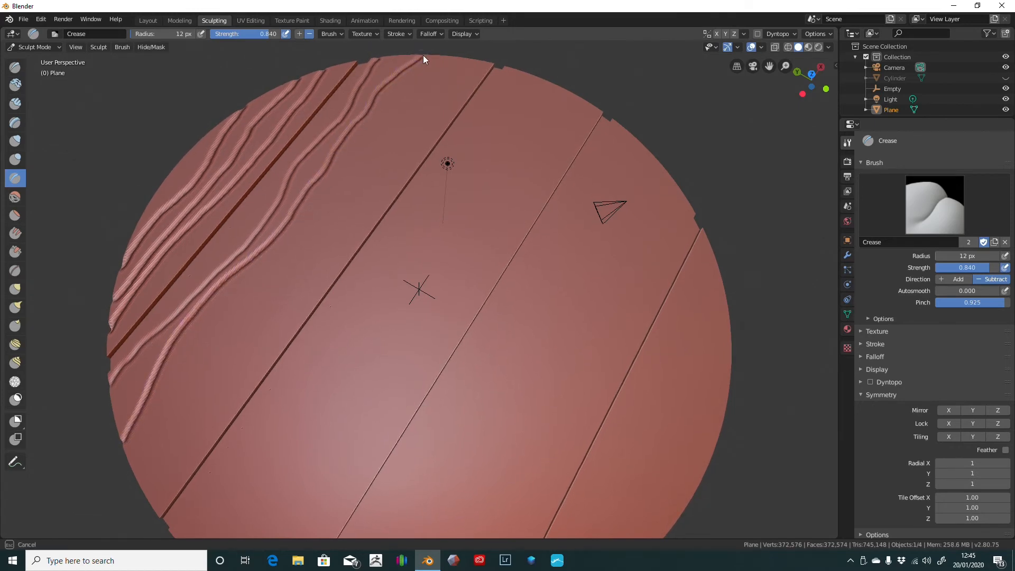
left_click_drag(423, 55, 423, 55)
- Add two small knots and three more wavy grain lines to the second plank, filling it up to the central plank's groove
left_click_drag(314, 163, 305, 176)
left_click_drag(118, 409, 119, 403)
left_click_drag(129, 463, 134, 464)
mouse_move(250, 273)
left_mouse_down()
mouse_move(336, 194)
mouse_move(461, 45)
left_mouse_up()
left_click_drag(144, 492, 261, 298)
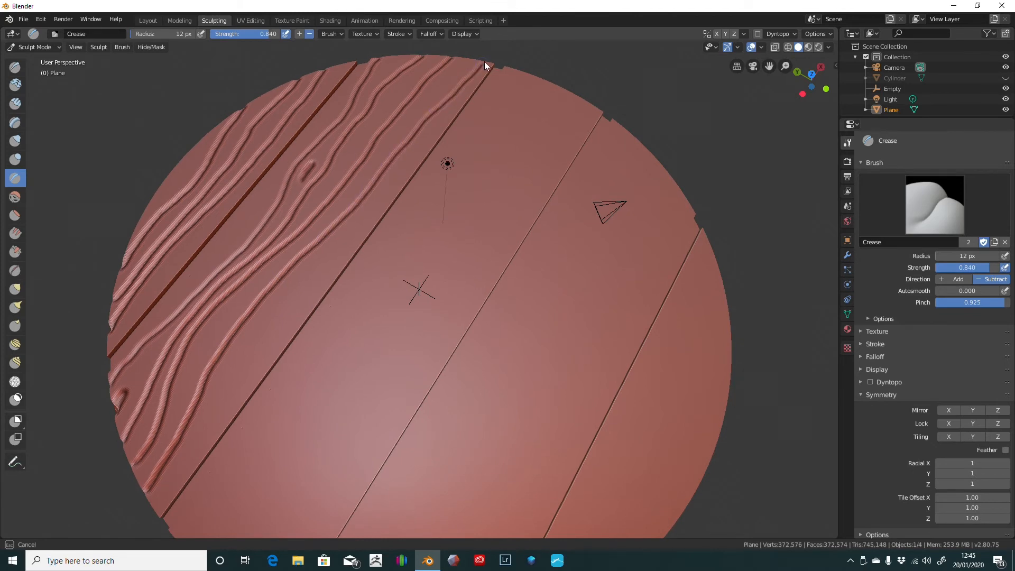
left_click_drag(485, 62, 487, 60)
left_click_drag(198, 460, 193, 467)
left_click_drag(288, 312, 356, 248)
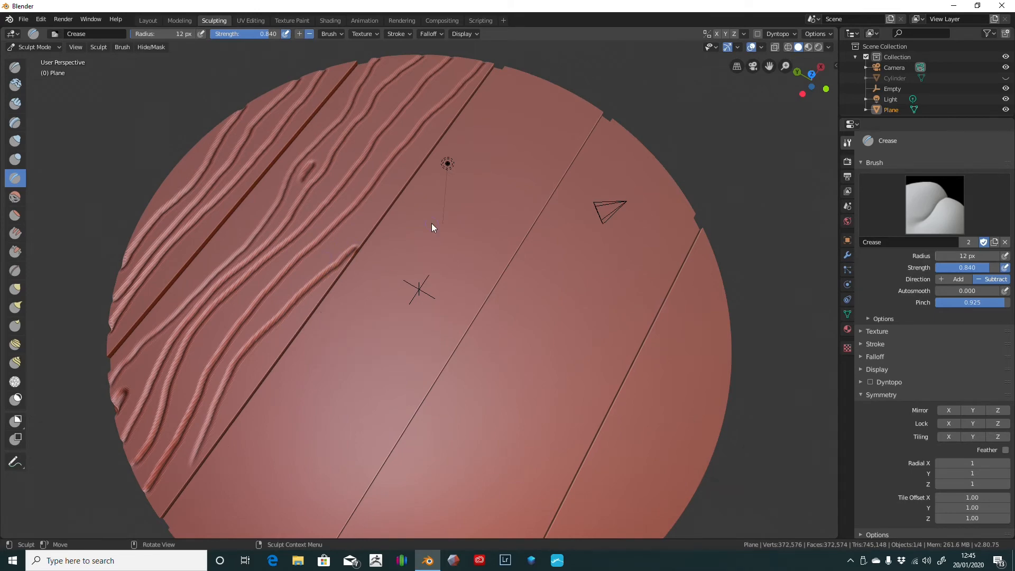
- Carve four wavy wood-grain lines along the central plank, beginning beside the groove of the second plank
mouse_move(432, 223)
middle_mouse_down()
mouse_move(392, 245)
mouse_move(429, 281)
mouse_move(433, 249)
mouse_move(415, 186)
mouse_move(449, 169)
mouse_move(458, 178)
middle_mouse_up()
scroll(246, 317, "up", 2)
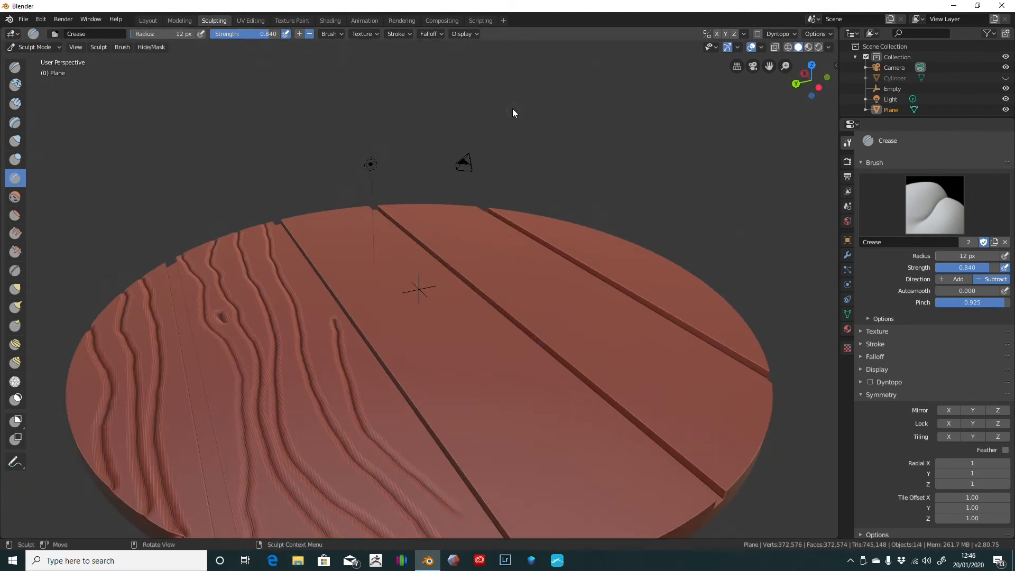
mouse_move(513, 110)
middle_mouse_down()
mouse_move(503, 148)
mouse_move(531, 120)
mouse_move(517, 100)
mouse_move(492, 95)
mouse_move(474, 100)
mouse_move(460, 133)
mouse_move(398, 144)
mouse_move(430, 111)
middle_mouse_up()
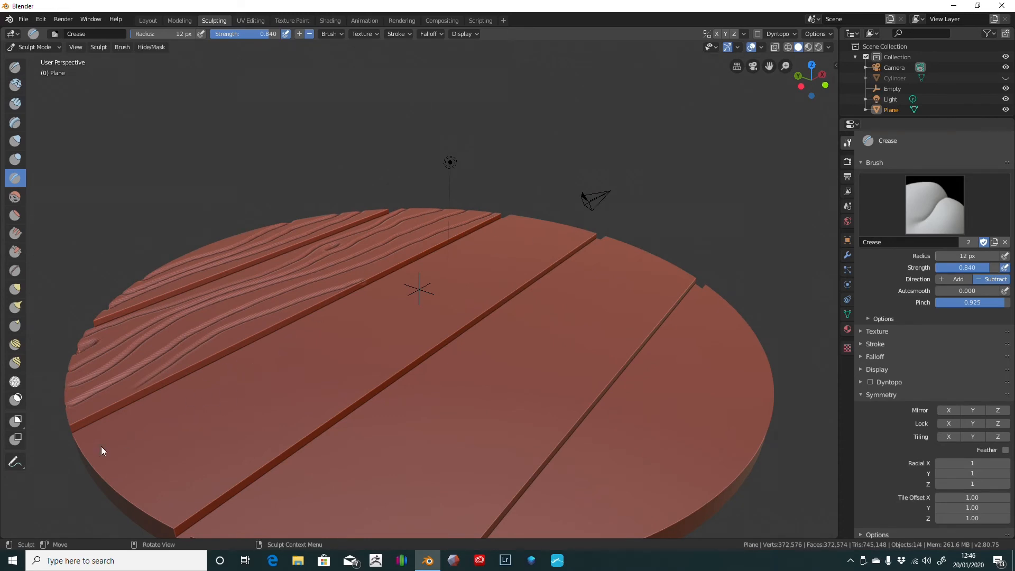
left_click_drag(74, 452, 91, 439)
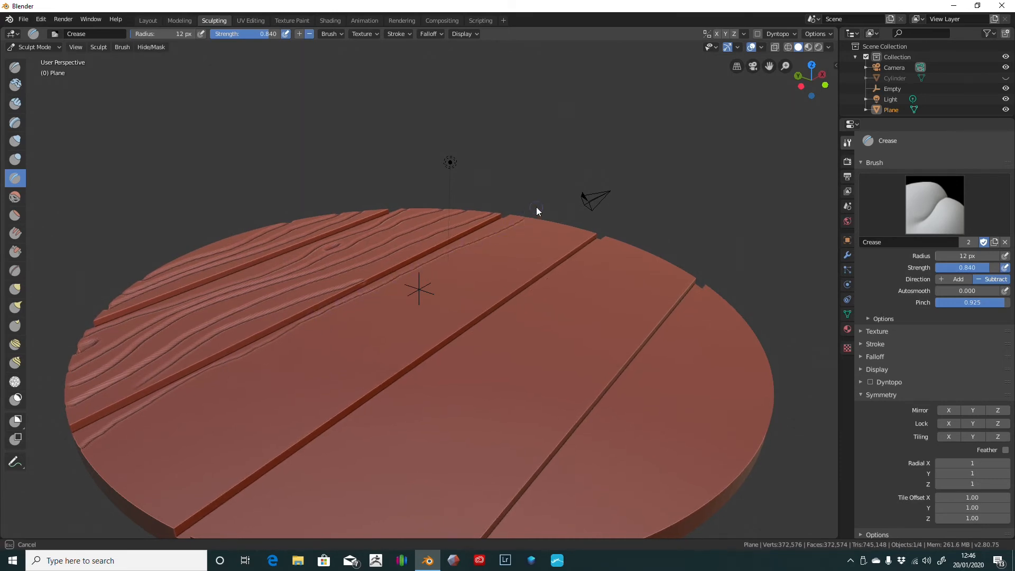
left_click_drag(537, 208, 538, 206)
left_click_drag(93, 466, 89, 463)
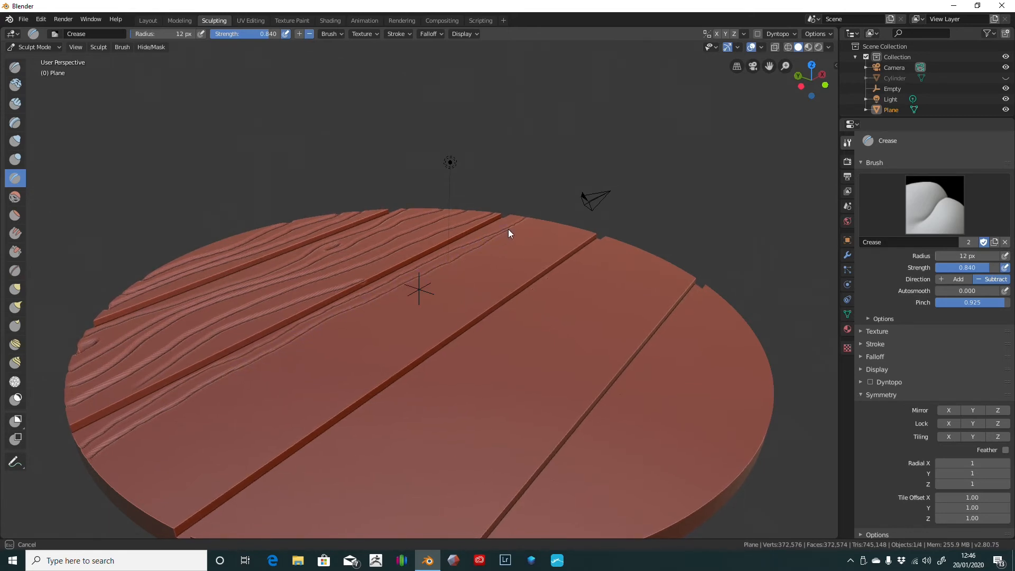
left_click_drag(525, 224, 501, 204)
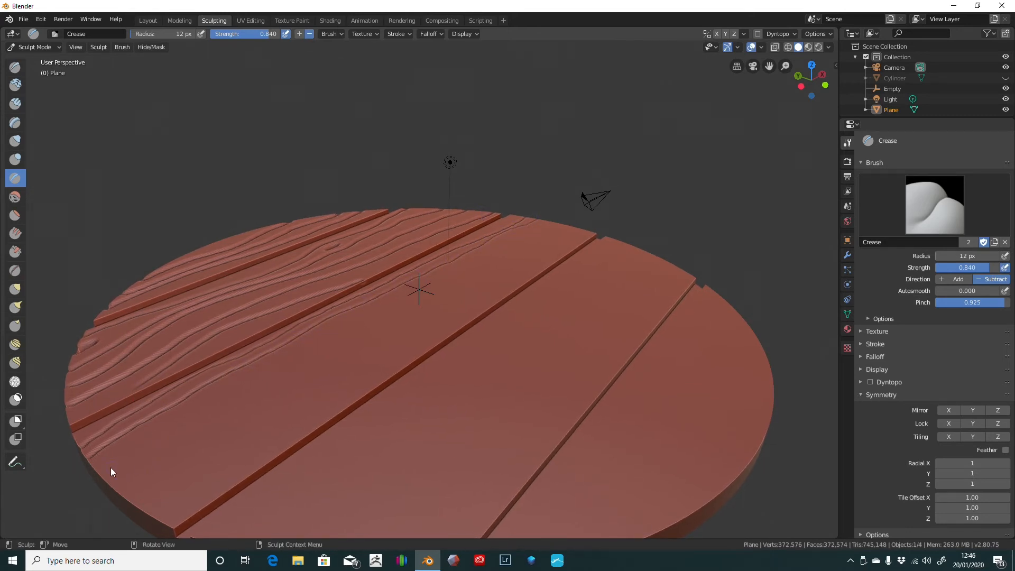
left_click_drag(96, 478, 94, 480)
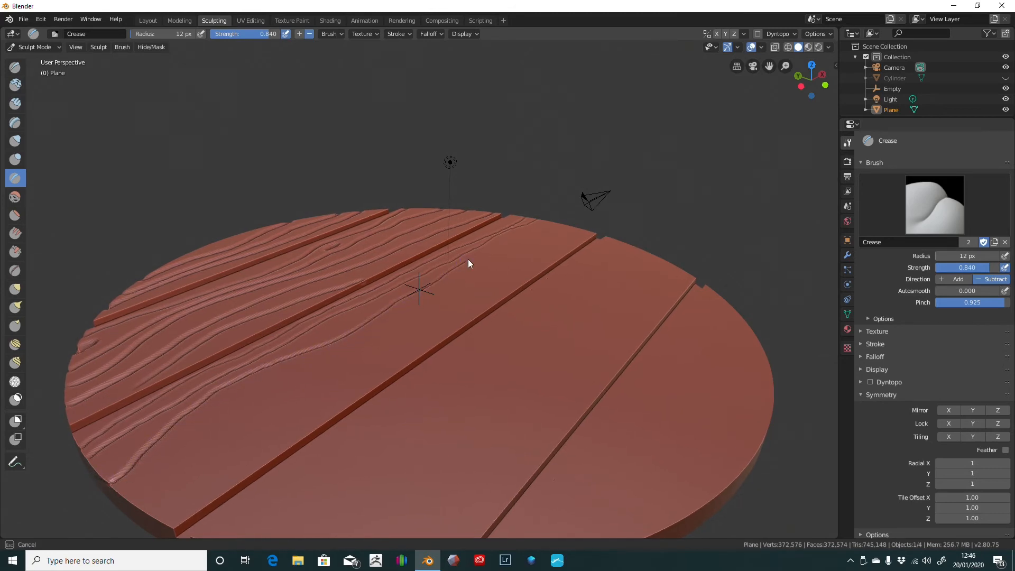
left_click_drag(563, 211, 562, 212)
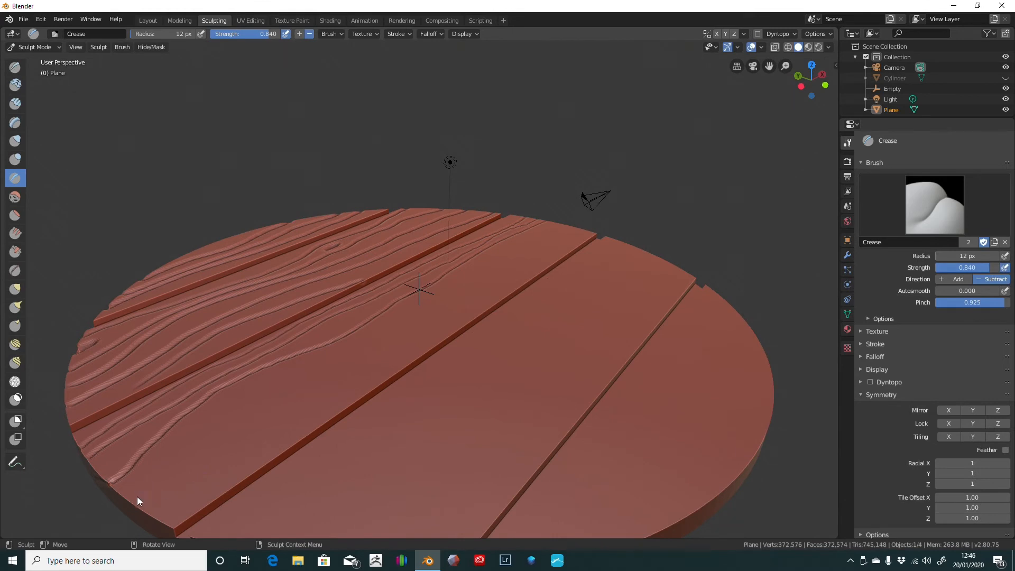
left_click_drag(137, 497, 133, 492)
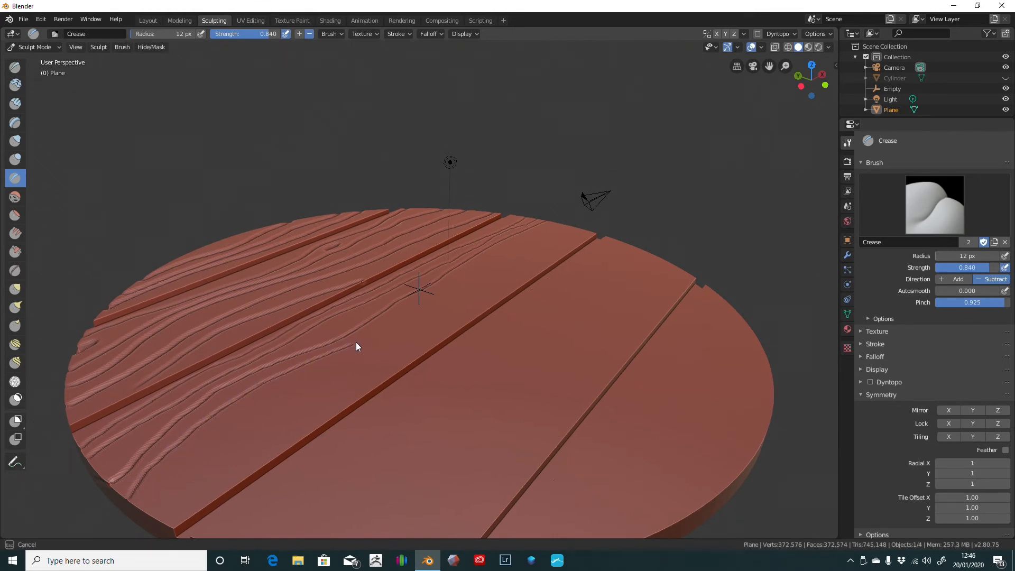
left_click_drag(551, 231, 550, 233)
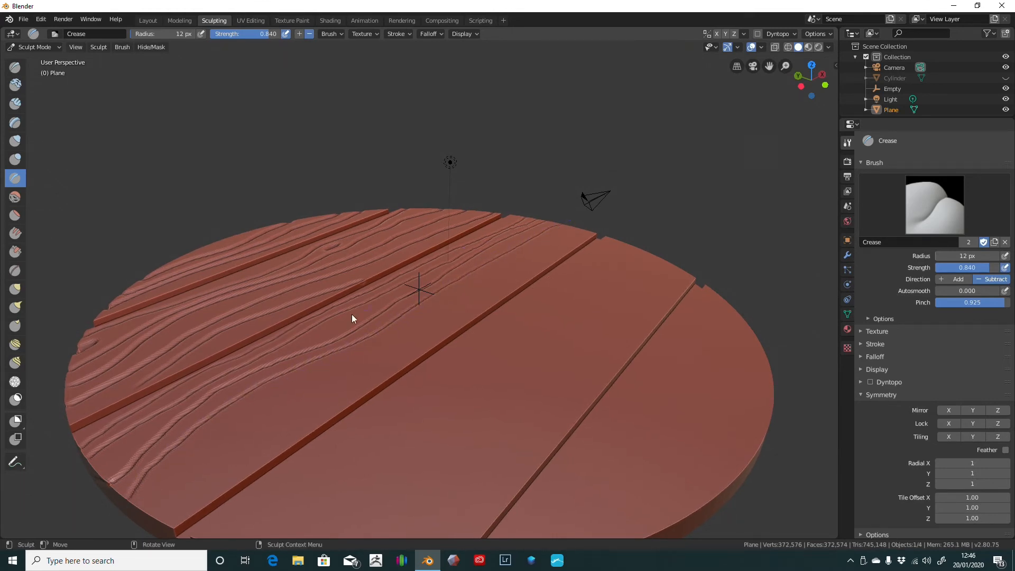
- Add three oval knots between the grain lines of the central plank and fill its remaining smooth area with more grain lines
mouse_move(338, 324)
left_mouse_down()
mouse_move(325, 336)
mouse_move(334, 324)
left_mouse_up()
left_click_drag(102, 461, 117, 449)
left_click_drag(142, 508, 178, 469)
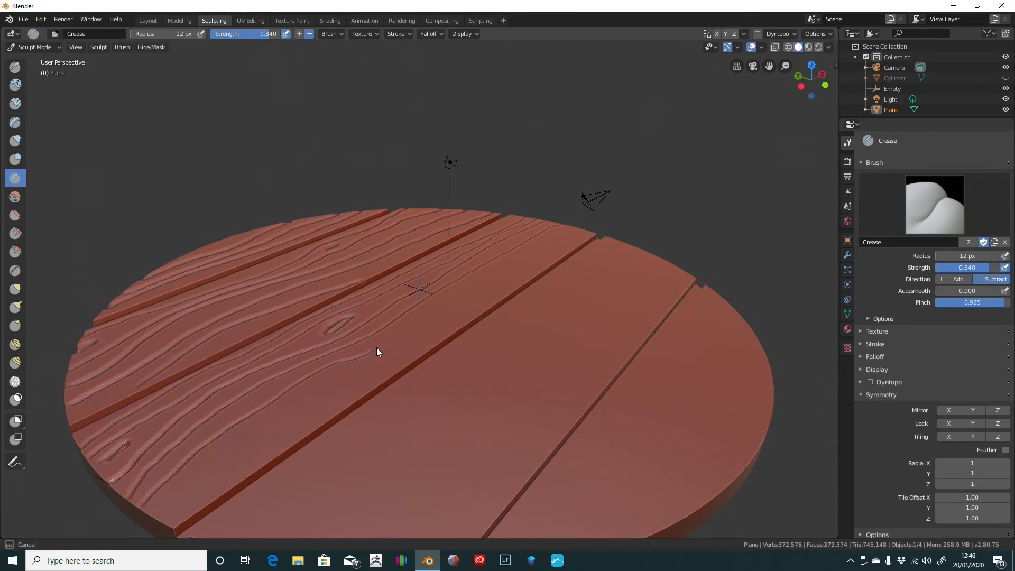
left_click_drag(553, 240, 587, 233)
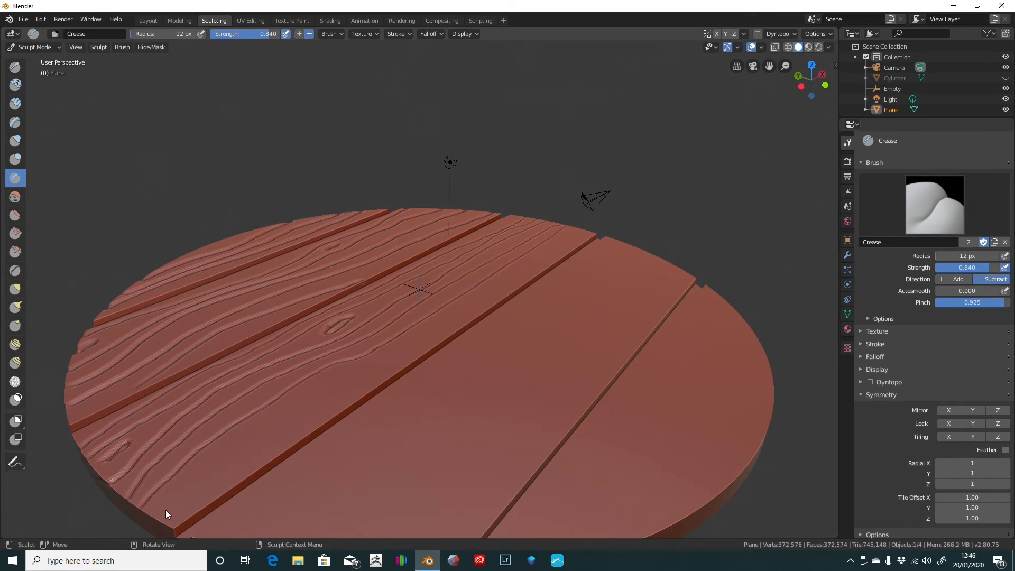
left_click_drag(166, 509, 154, 514)
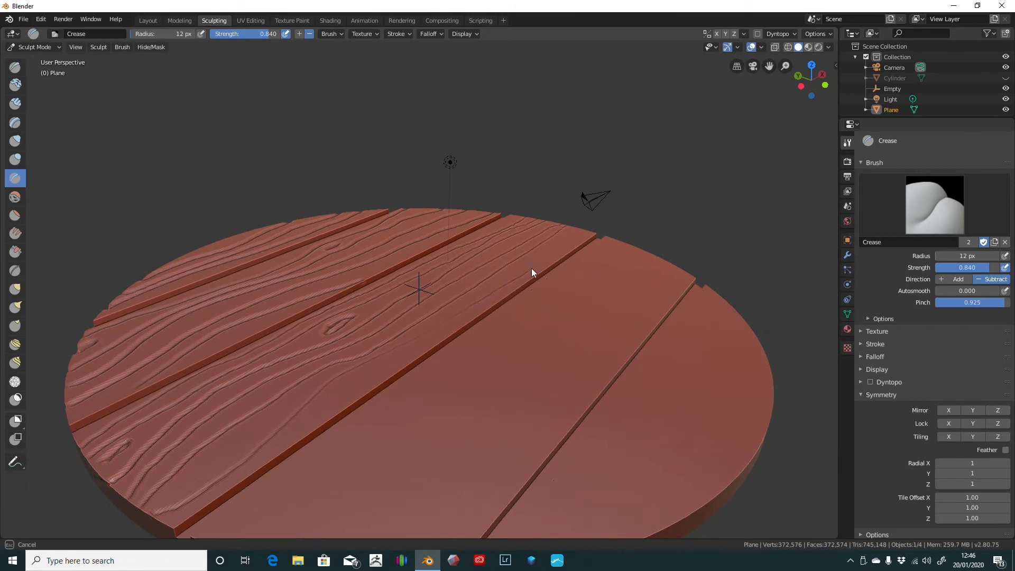
left_click_drag(576, 227, 561, 248)
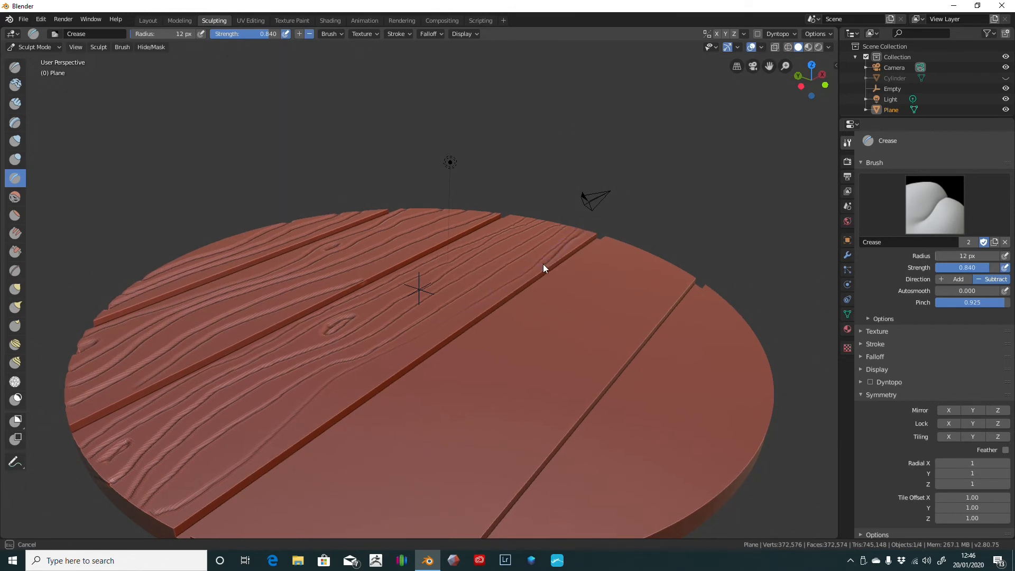
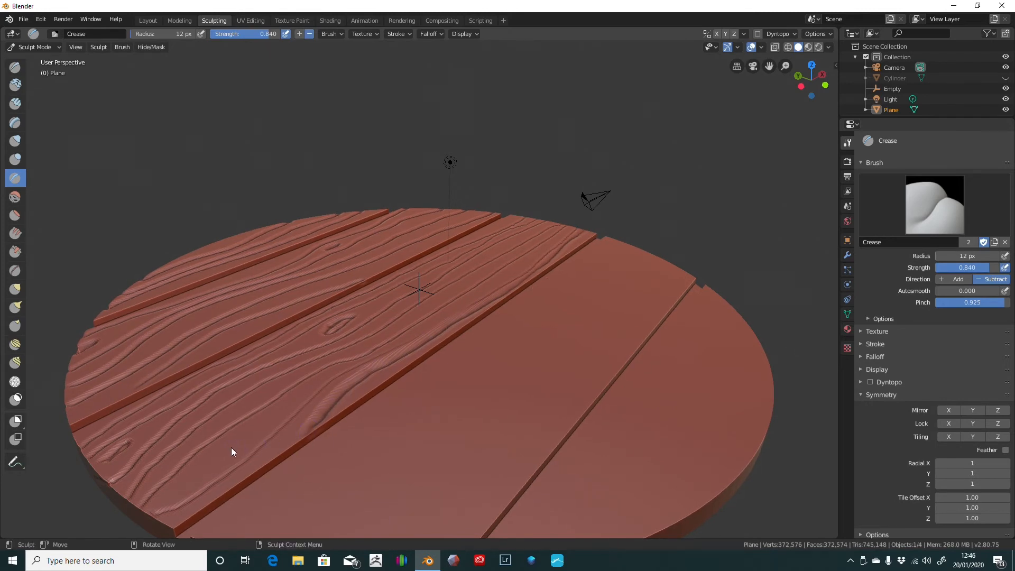
mouse_move(230, 447)
left_mouse_down()
mouse_move(216, 458)
mouse_move(228, 451)
left_mouse_up()
- Carve three wavy wood-grain lines across the full length of the fourth plank with the Crease brush
mouse_move(482, 211)
middle_mouse_down()
mouse_move(514, 131)
mouse_move(511, 160)
mouse_move(478, 120)
mouse_move(504, 127)
middle_mouse_up()
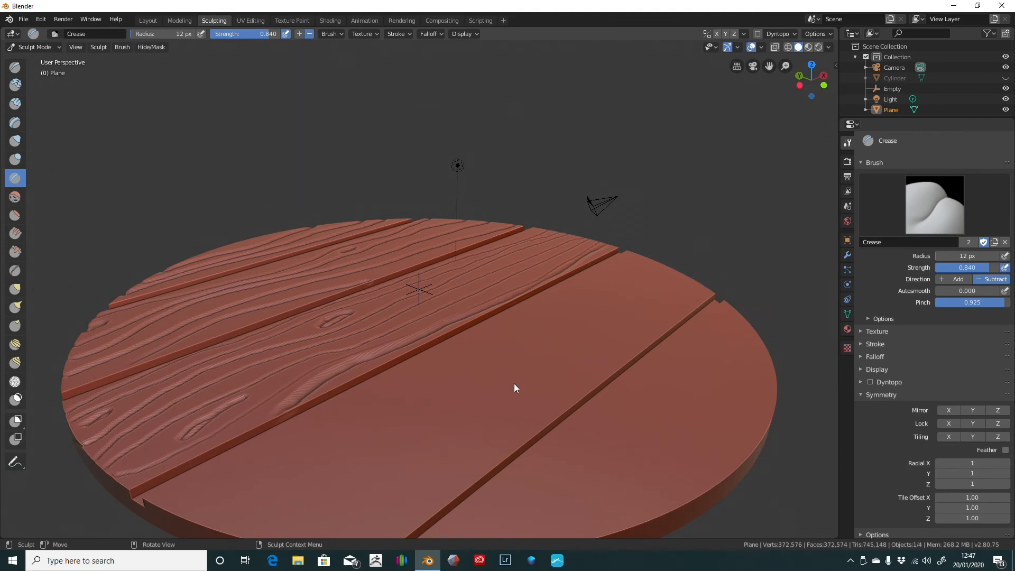
middle_click_drag(514, 383, 483, 260, "ctrl")
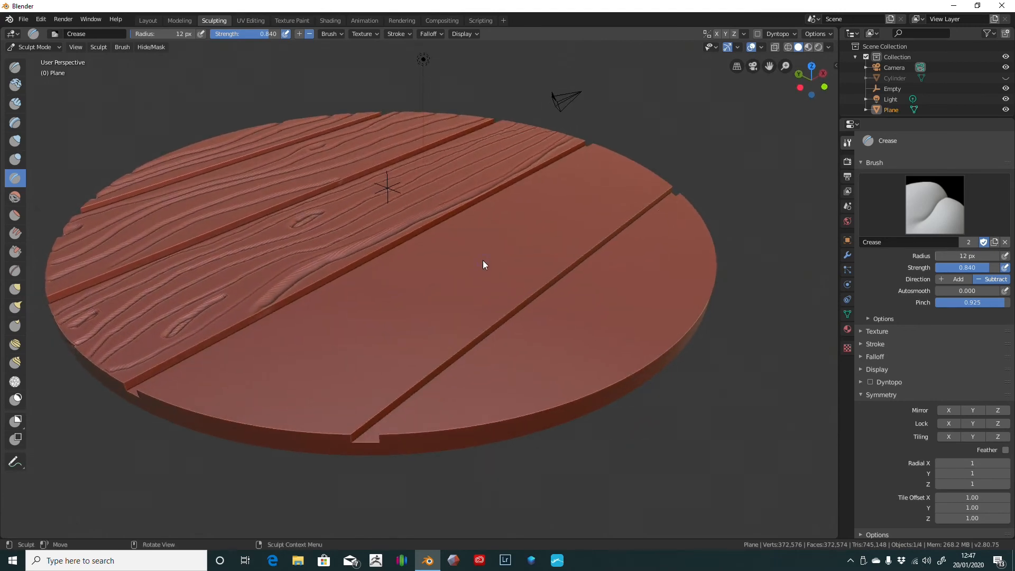
left_click_drag(627, 136, 625, 139)
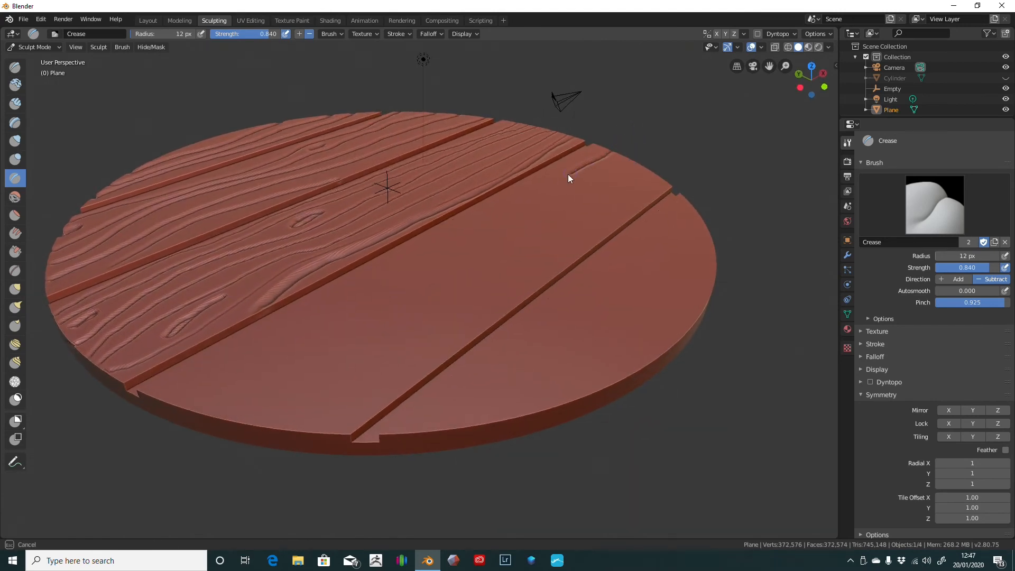
left_click_drag(464, 234, 342, 319)
left_click_drag(239, 382, 192, 417)
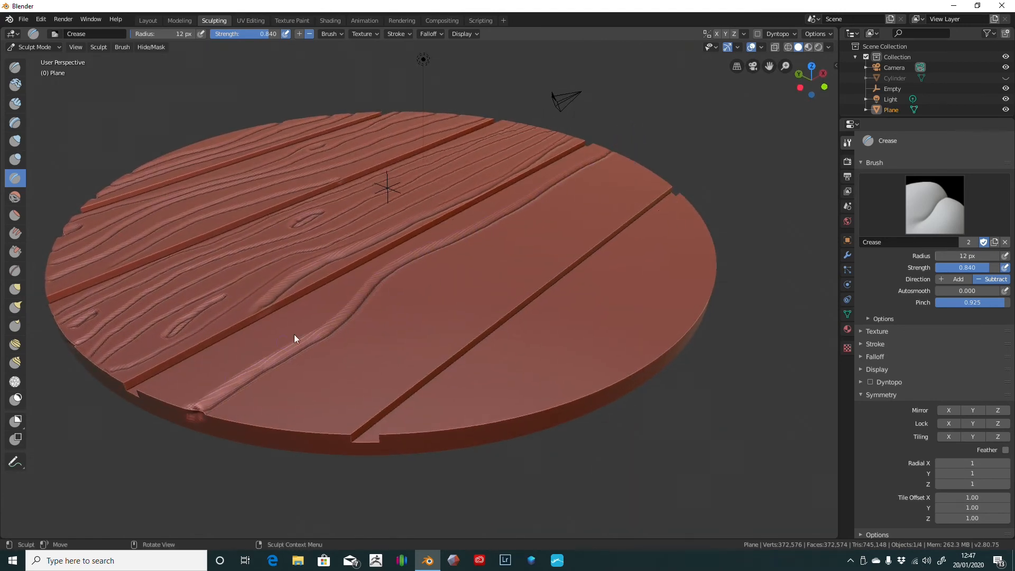
left_click_drag(633, 162, 594, 189)
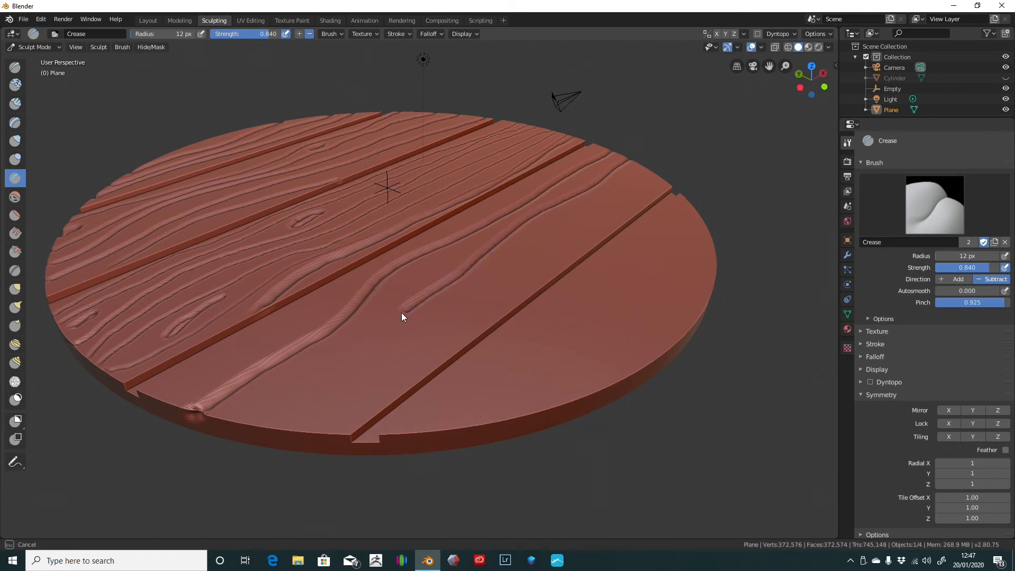
left_click_drag(239, 429, 241, 431)
left_click_drag(654, 162, 538, 249)
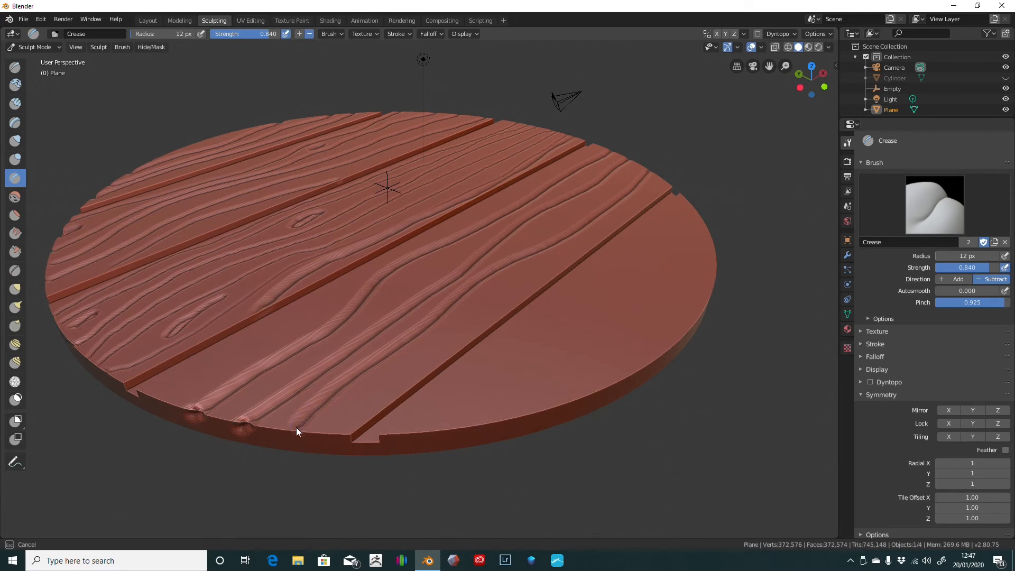
left_click_drag(294, 430, 293, 432)
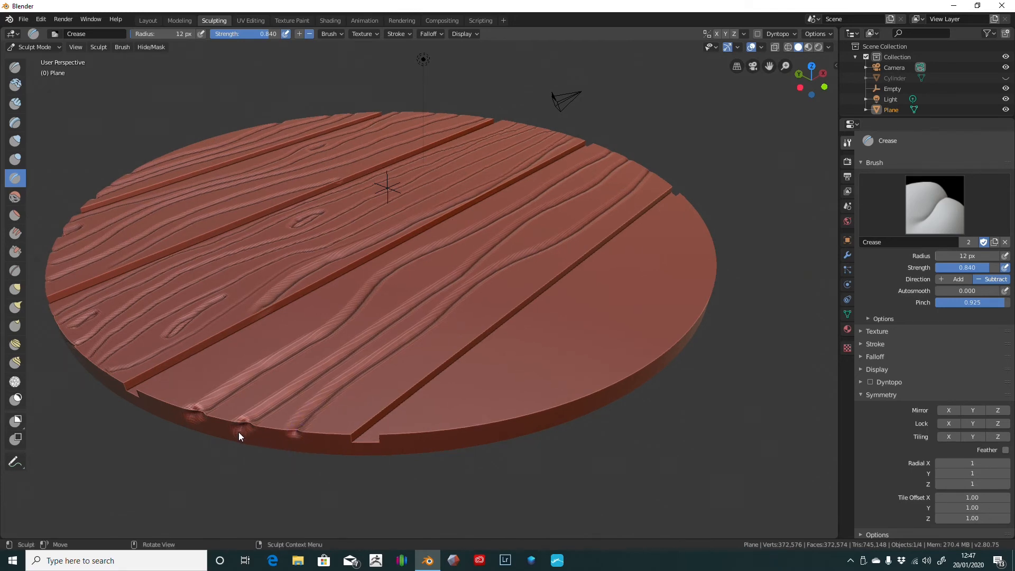
- Fill the fourth plank's side facing the central plank with two more grain lines and a small oval knot
left_click_drag(153, 403, 172, 387)
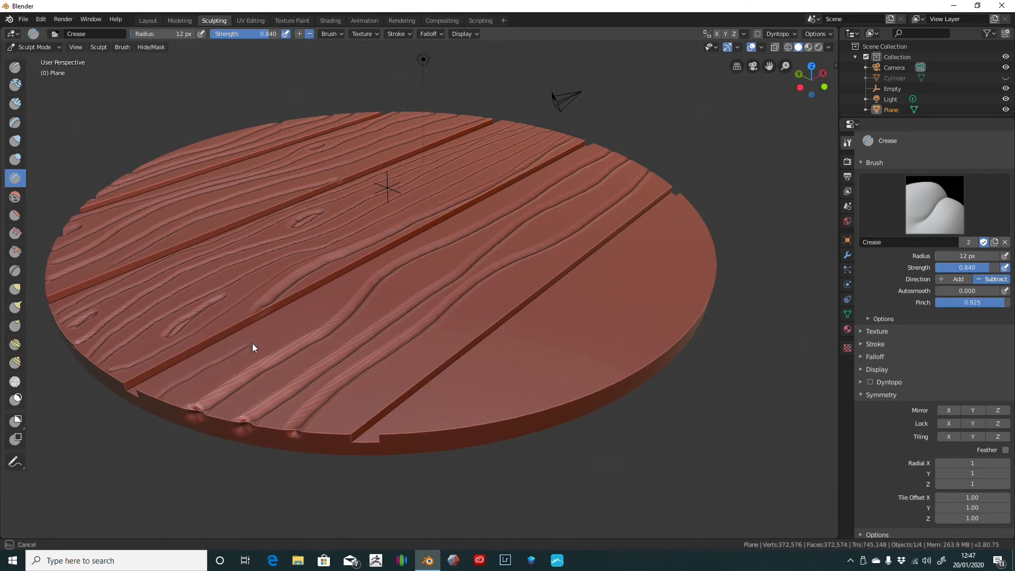
left_click_drag(318, 313, 361, 269)
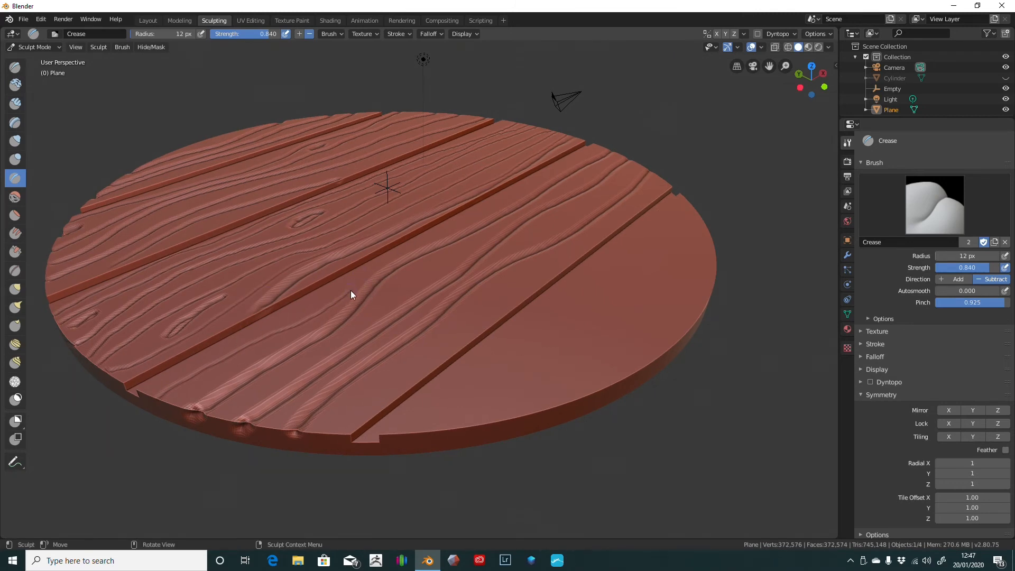
left_click_drag(351, 291, 353, 289)
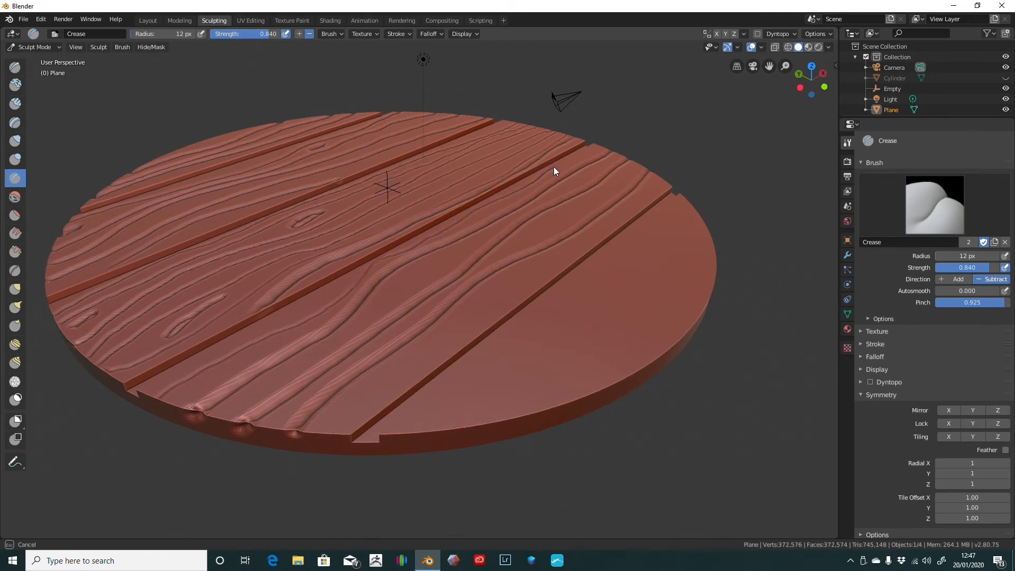
left_click_drag(584, 153, 581, 155)
left_click_drag(324, 296, 303, 311)
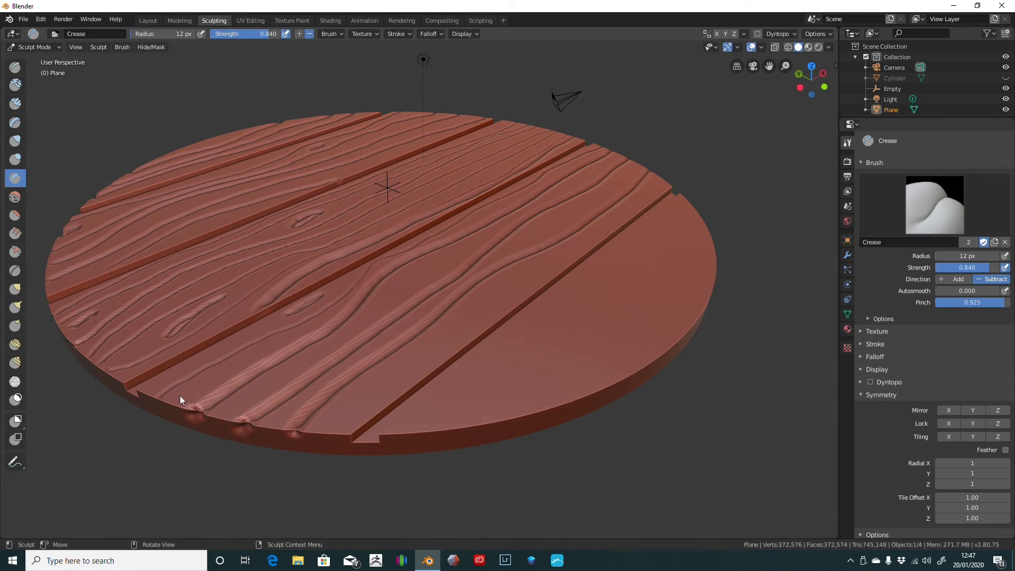
- Add a grain line along the fourth plank's groove with the last plank, plus three oval knots, undoing and redrawing the first knot
left_click_drag(320, 434, 365, 397)
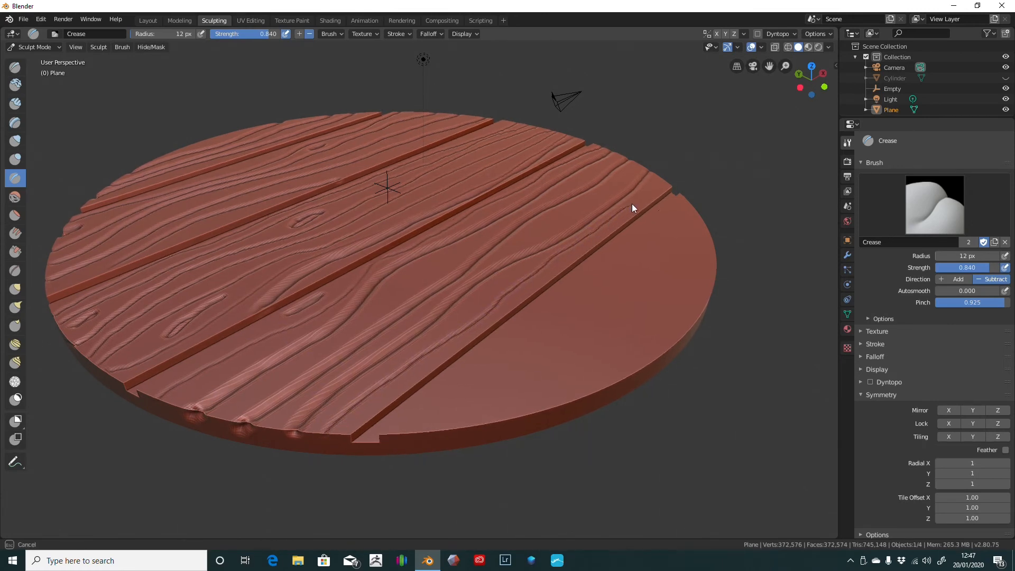
left_click_drag(678, 171, 680, 169)
mouse_move(557, 215)
left_mouse_down()
mouse_move(545, 230)
mouse_move(562, 211)
left_mouse_up()
key("ctrl+z")
left_click_drag(539, 229, 540, 231)
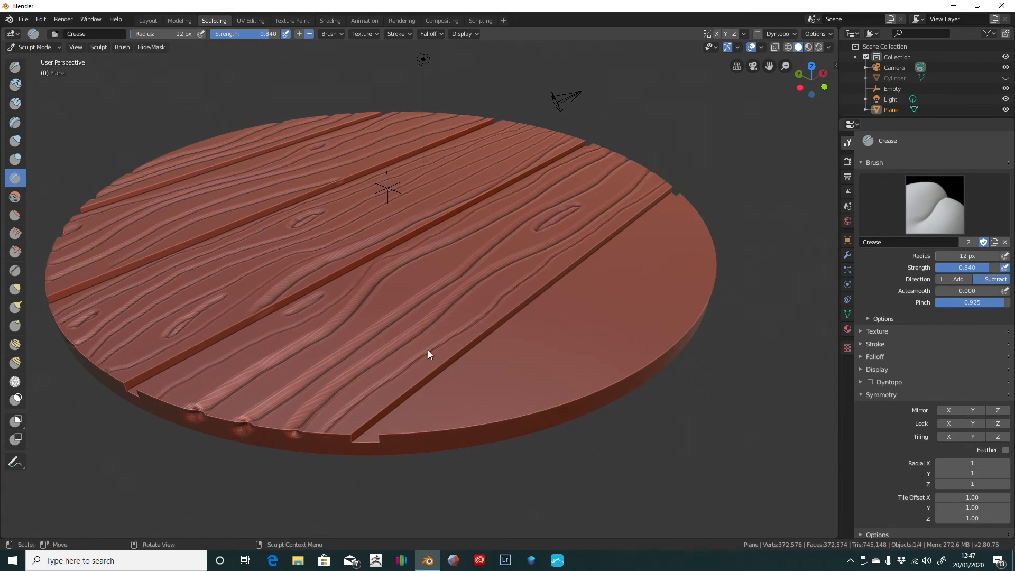
left_click_drag(480, 297, 472, 301)
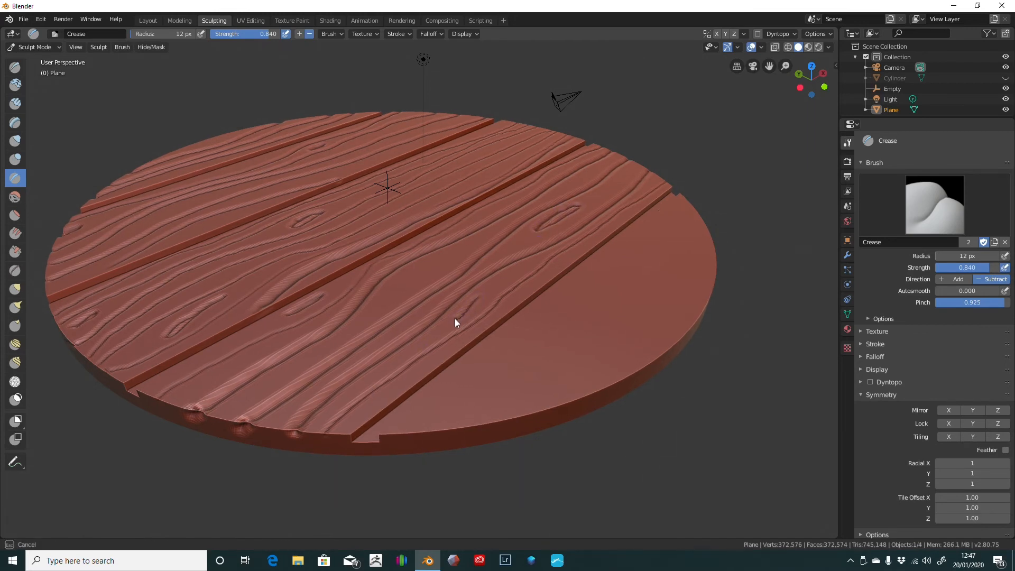
left_click_drag(435, 339, 423, 348)
- Carve wavy wood-grain lines along the length of the fifth plank with the Crease brush, working out to the panel's rim
left_click_drag(407, 423, 411, 425)
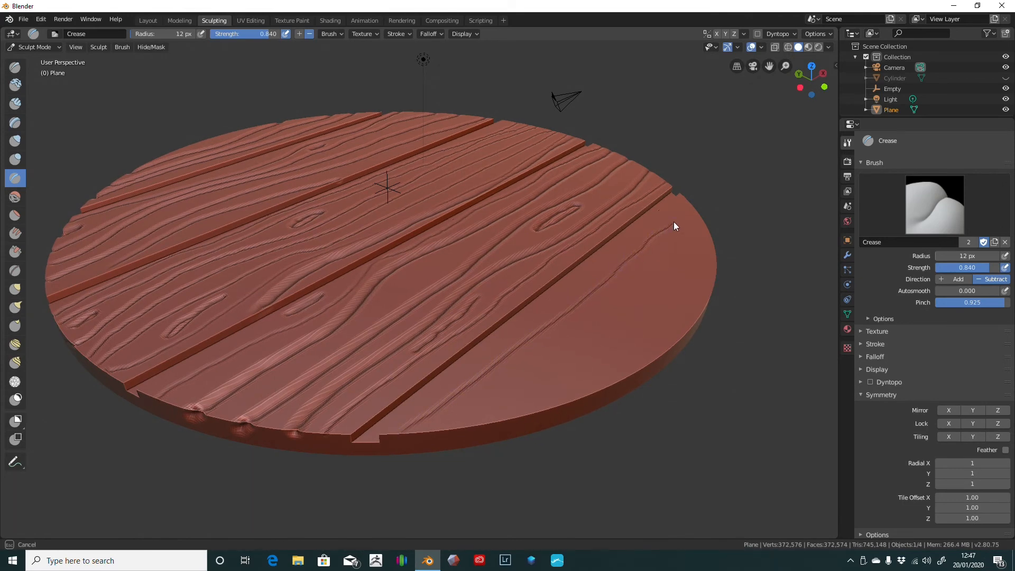
left_click_drag(674, 225, 592, 285)
left_click_drag(499, 389, 517, 374)
mouse_move(687, 231)
left_mouse_down()
mouse_move(661, 244)
mouse_move(635, 289)
left_mouse_up()
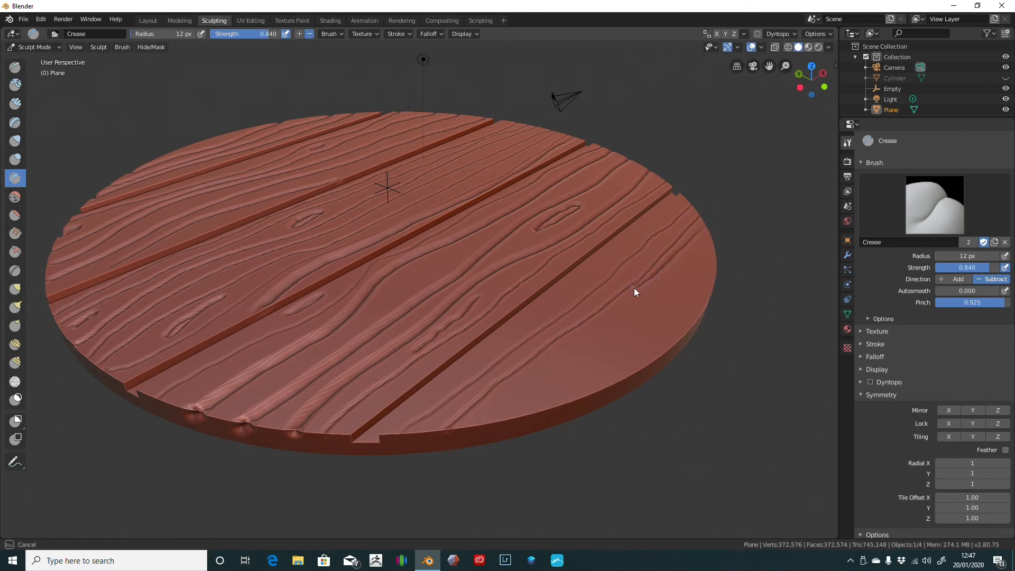
left_click_drag(532, 393, 511, 420)
left_click_drag(707, 263, 668, 292)
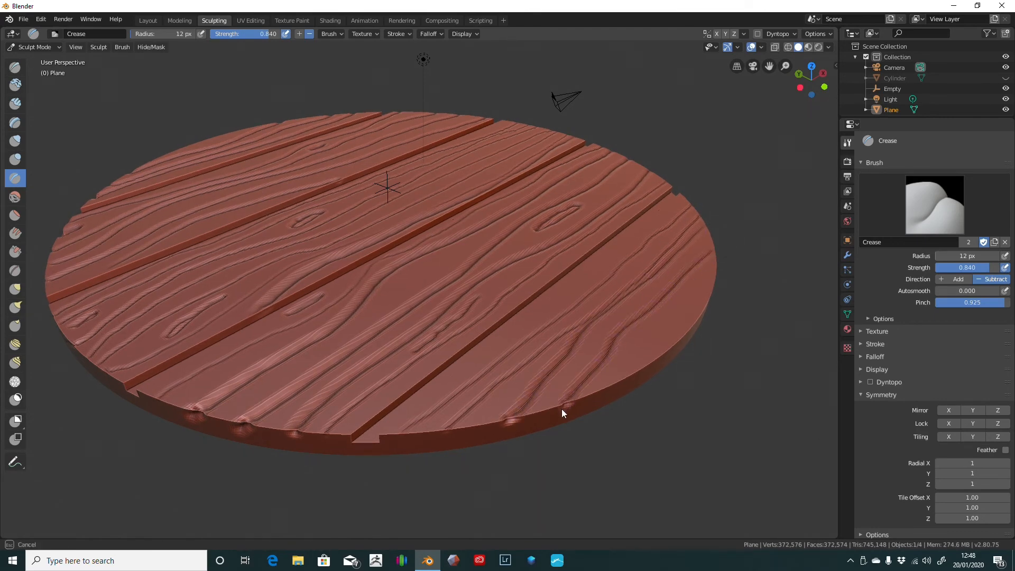
left_click_drag(562, 408, 560, 412)
left_click_drag(714, 288, 633, 378)
- Fill the smooth strip of the fifth plank beside its groove with the fourth plank with more Crease grain lines
scroll(748, 246, "up", 1)
mouse_move(740, 114)
middle_mouse_down()
mouse_move(750, 147)
mouse_move(736, 188)
middle_mouse_up()
scroll(714, 164, "down", 4)
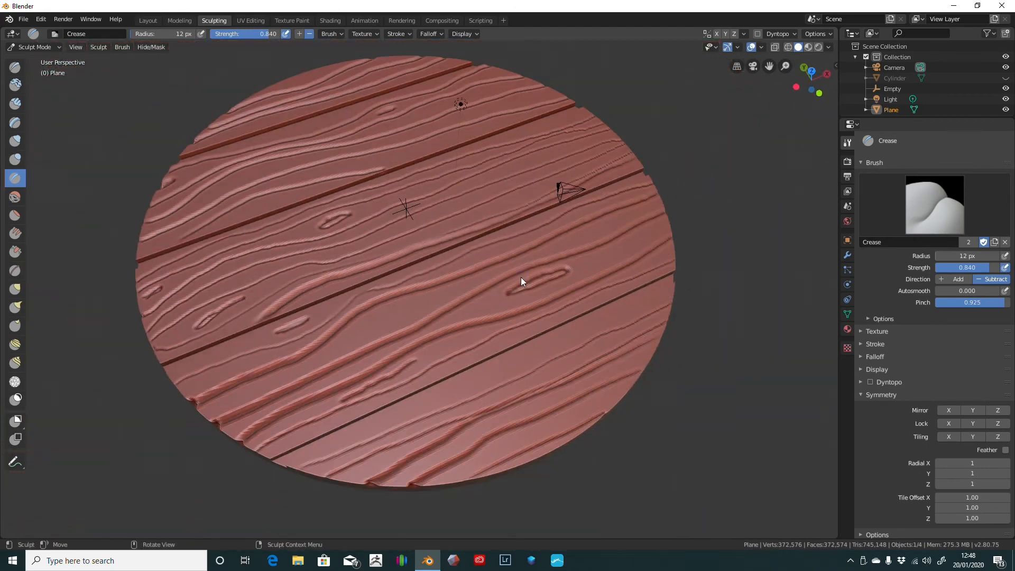
mouse_move(522, 277)
middle_mouse_down()
mouse_move(694, 259)
mouse_move(3, 263)
mouse_move(19, 277)
mouse_move(11, 284)
middle_mouse_up()
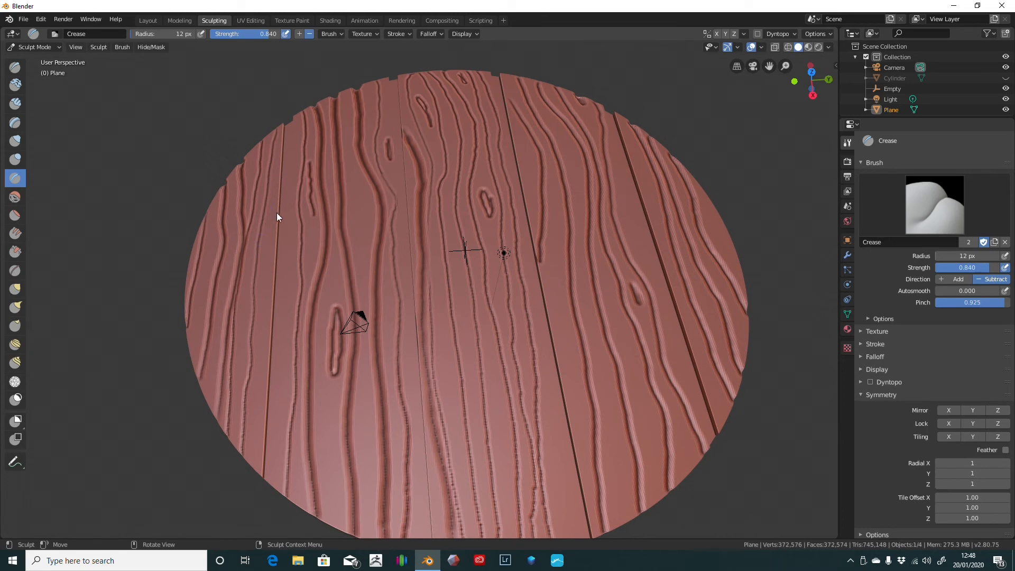
left_click_drag(251, 467, 250, 449)
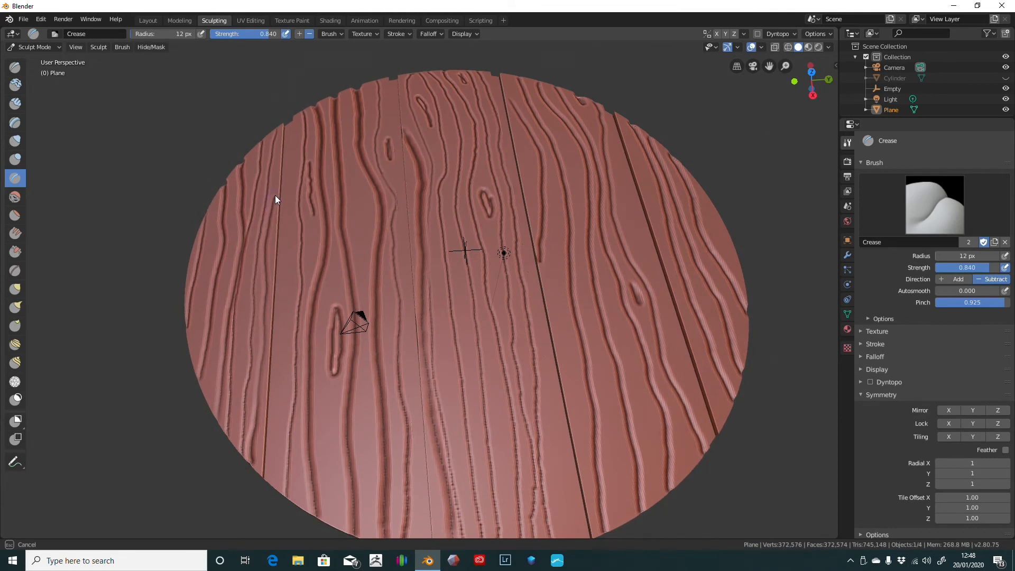
left_click_drag(279, 188, 269, 199)
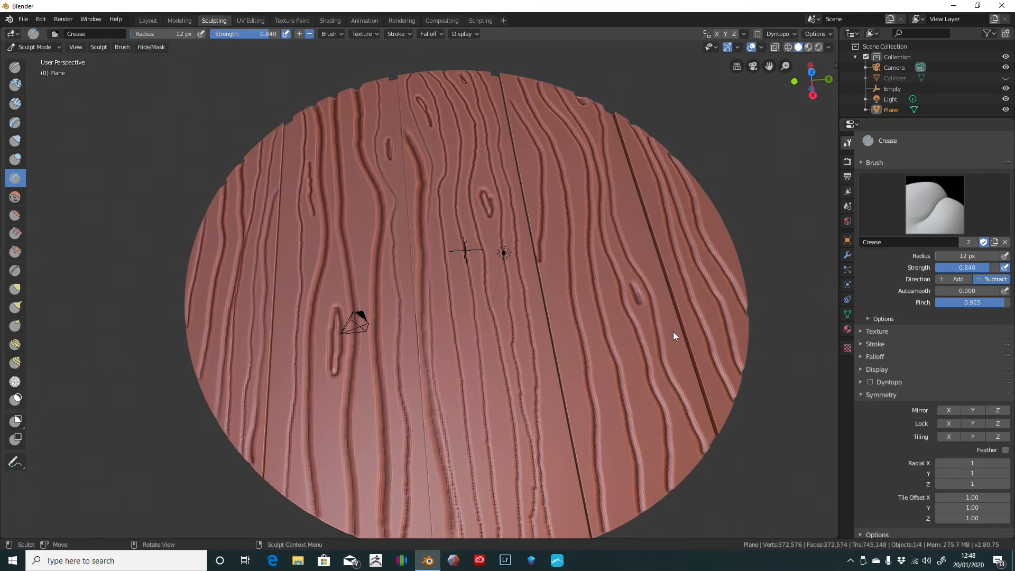
- Return to the Layout workspace and unhide the riveted ring to check how it fits around the sculpted panel
left_click(147, 21)
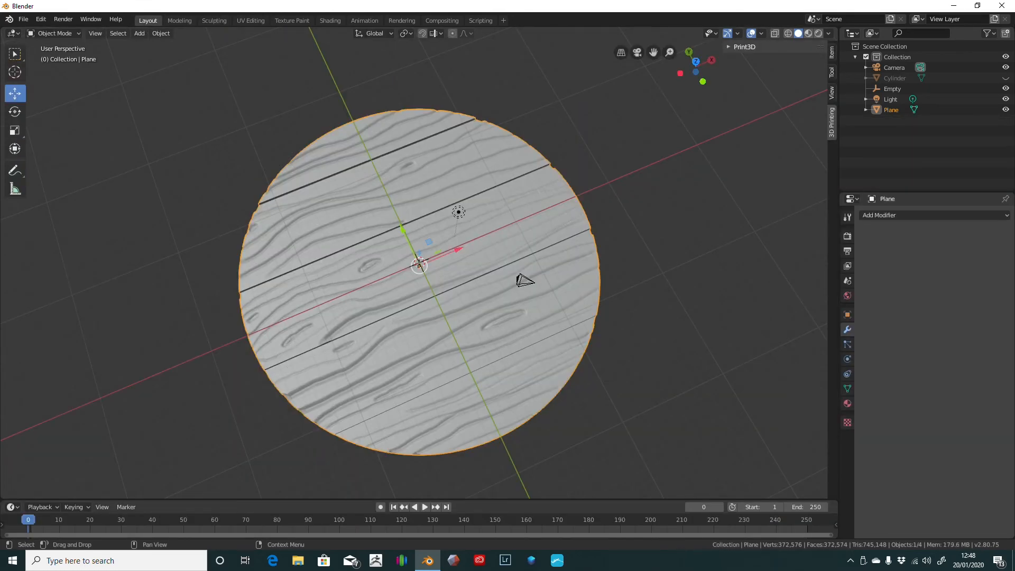
left_click(1006, 77)
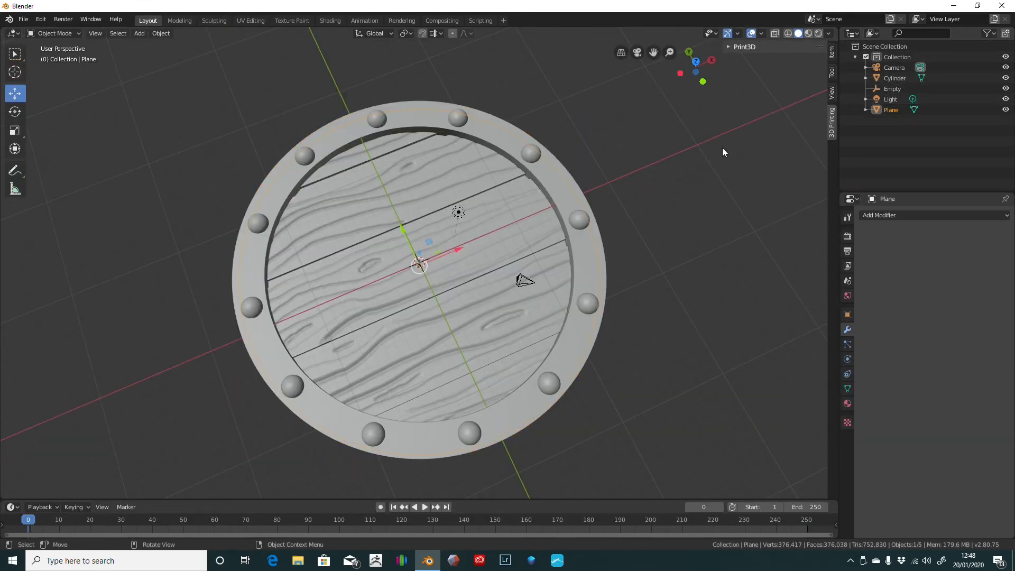
middle_click_drag(719, 184, 525, 140)
scroll(548, 201, "up", 3)
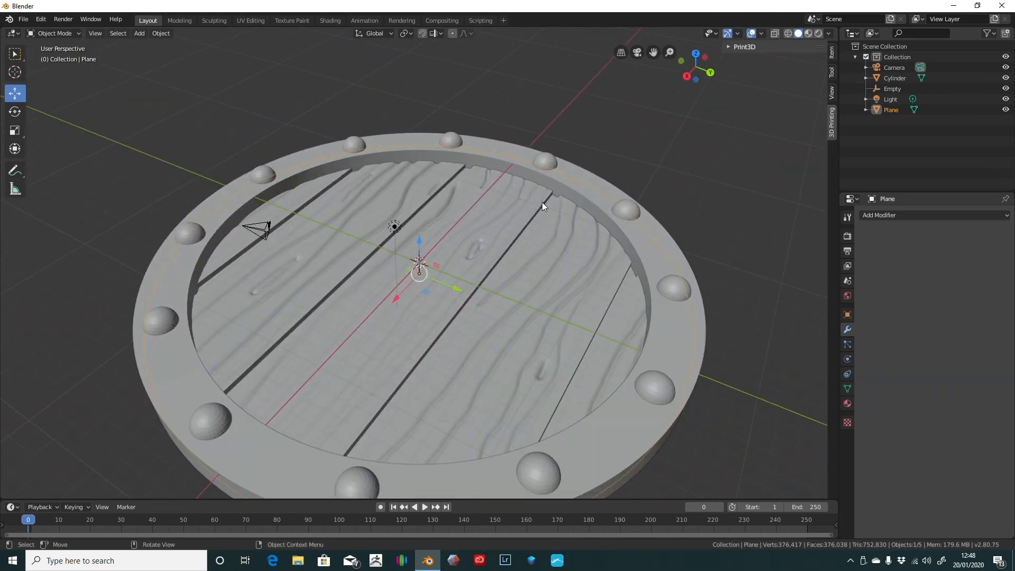
mouse_move(542, 202)
middle_mouse_down()
mouse_move(550, 243)
mouse_move(537, 187)
mouse_move(538, 202)
middle_mouse_up()
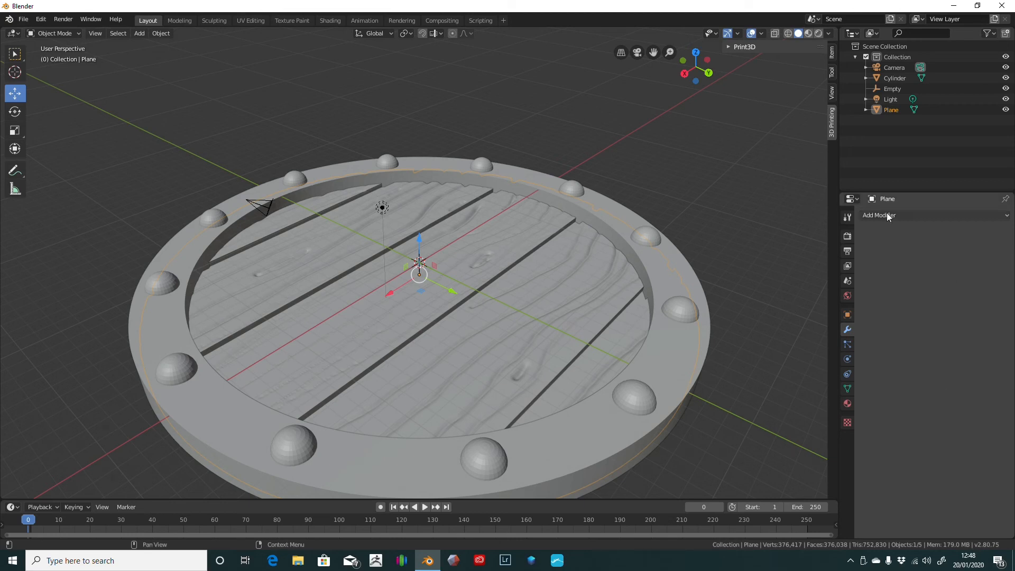
- Merge the riveted ring into the plank panel with a Boolean modifier set to Union with Cylinder, and apply it
left_click(901, 216)
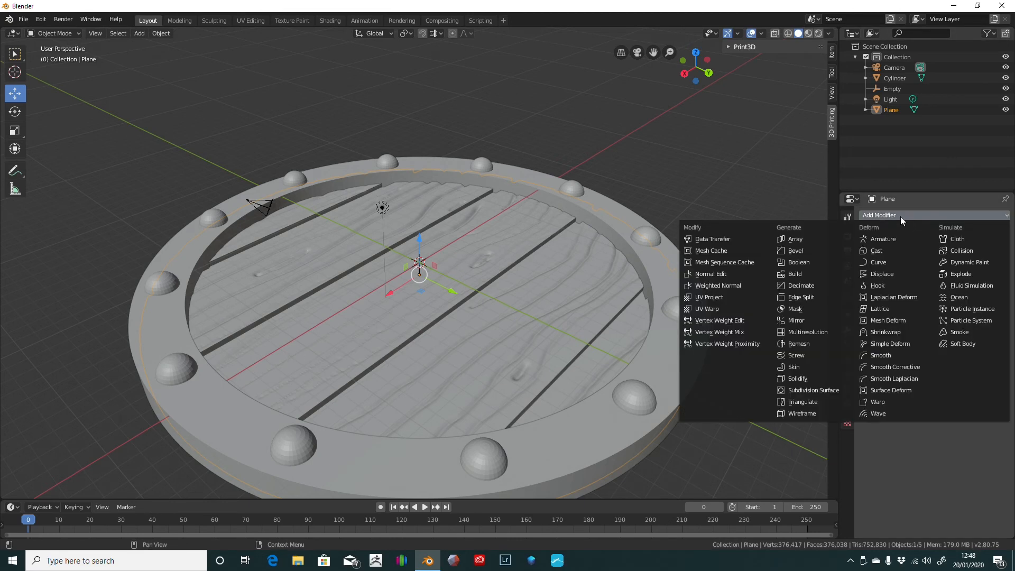
left_click(808, 261)
left_click(899, 273)
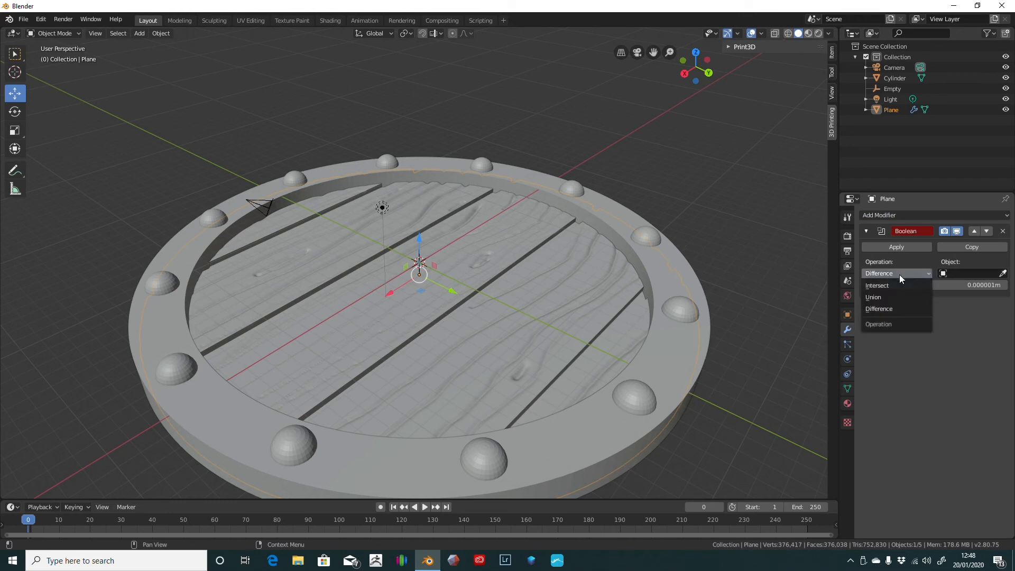
left_click(871, 299)
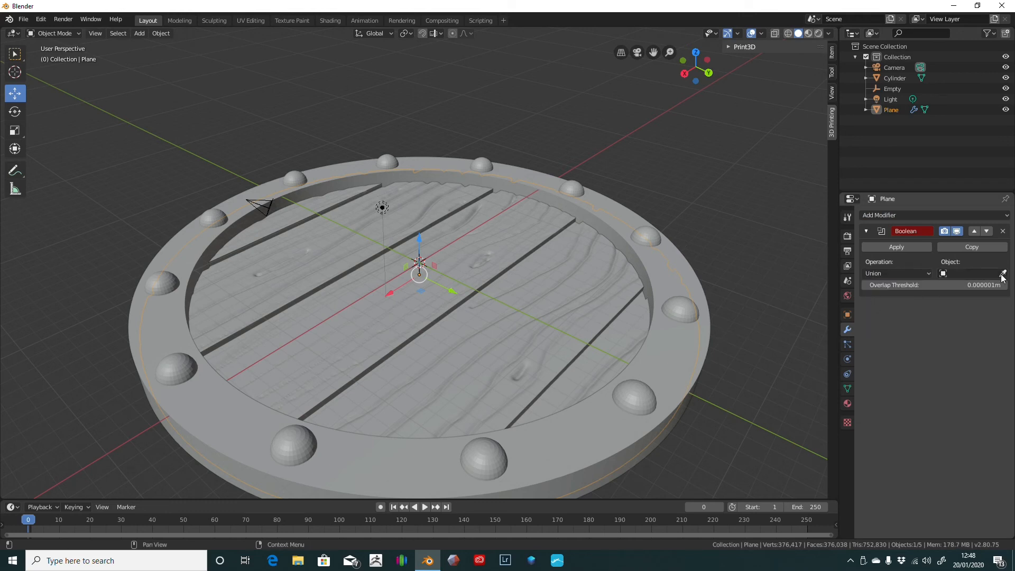
left_click(960, 272)
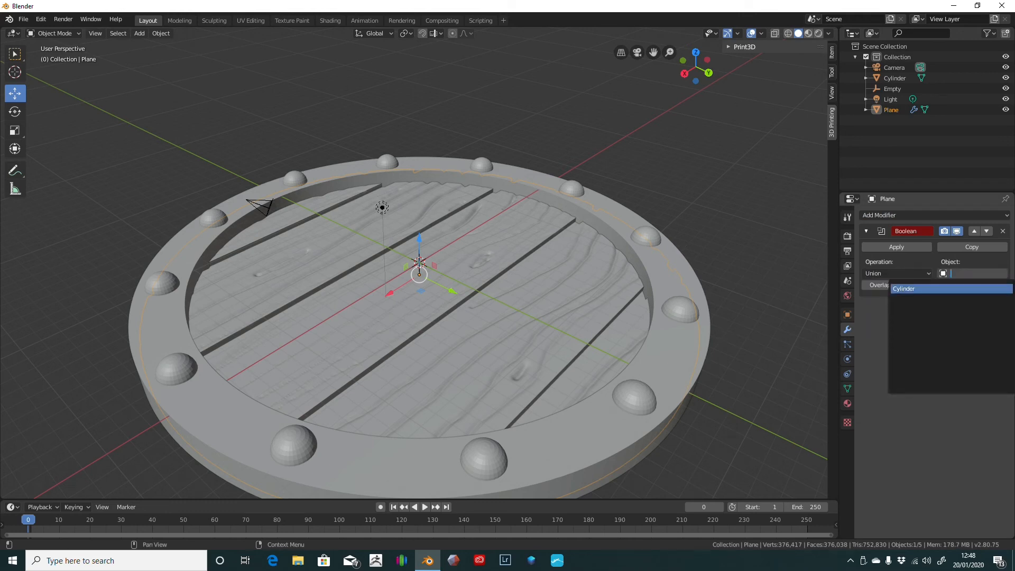
left_click(923, 290)
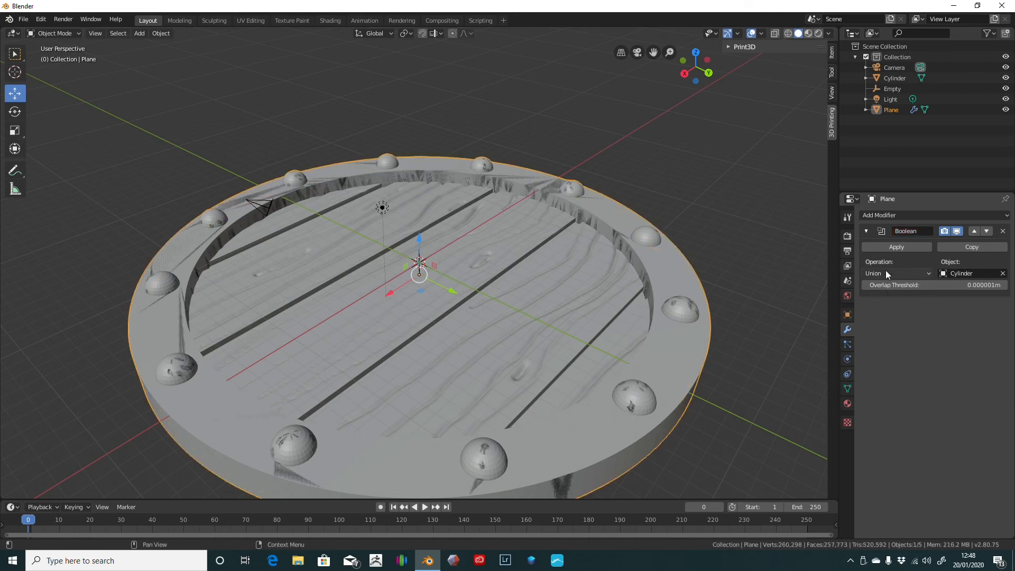
left_click(896, 248)
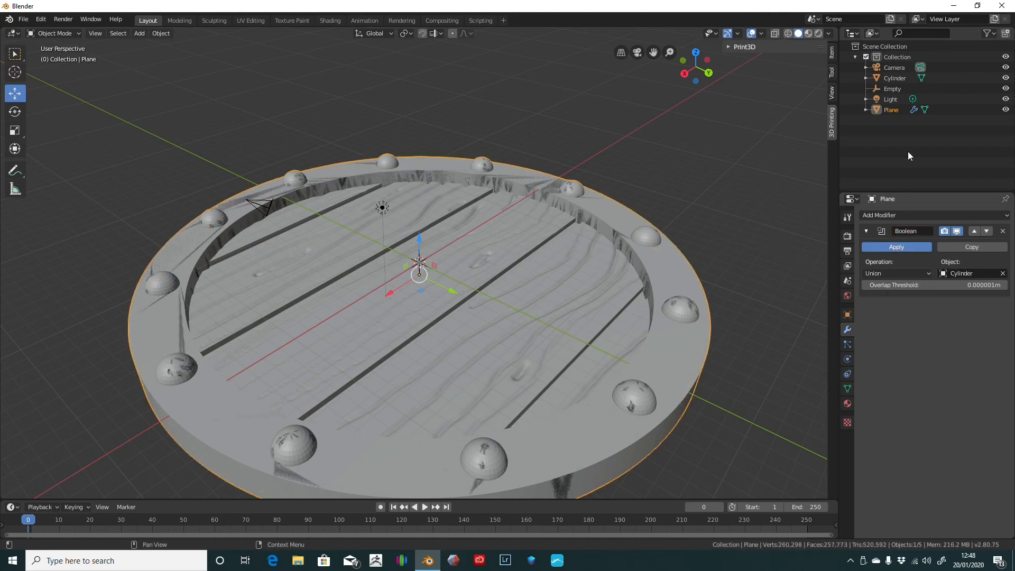
- Delete the leftover original Cylinder ring and select the merged shield
left_click(881, 78)
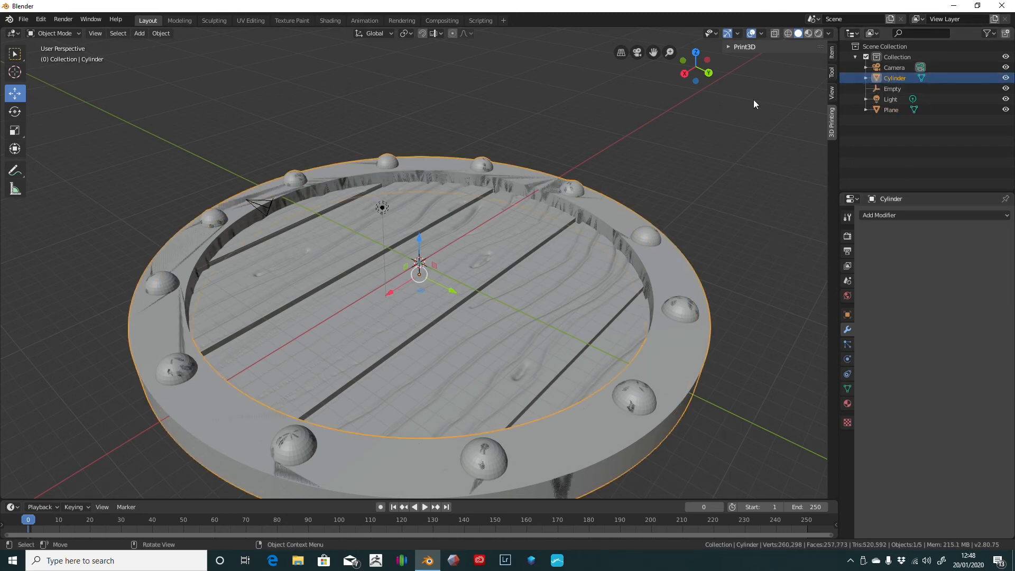
key("alt+a")
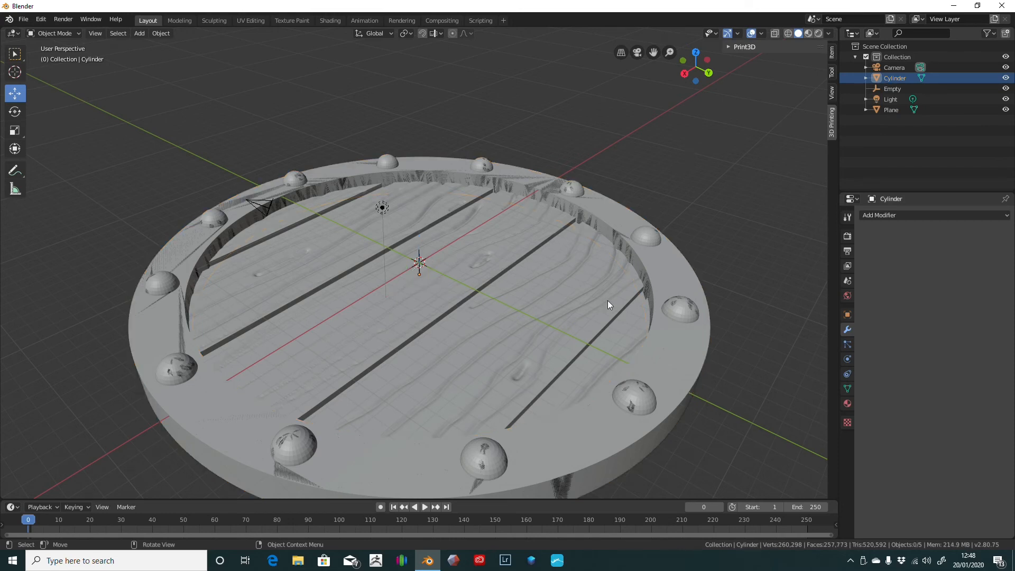
left_click(674, 283)
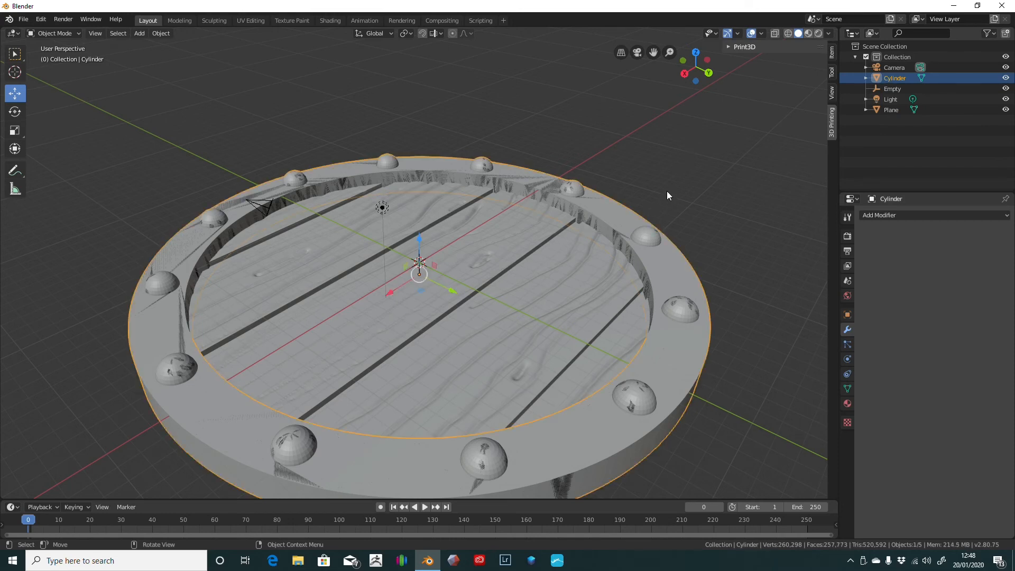
key("x")
left_click(703, 158)
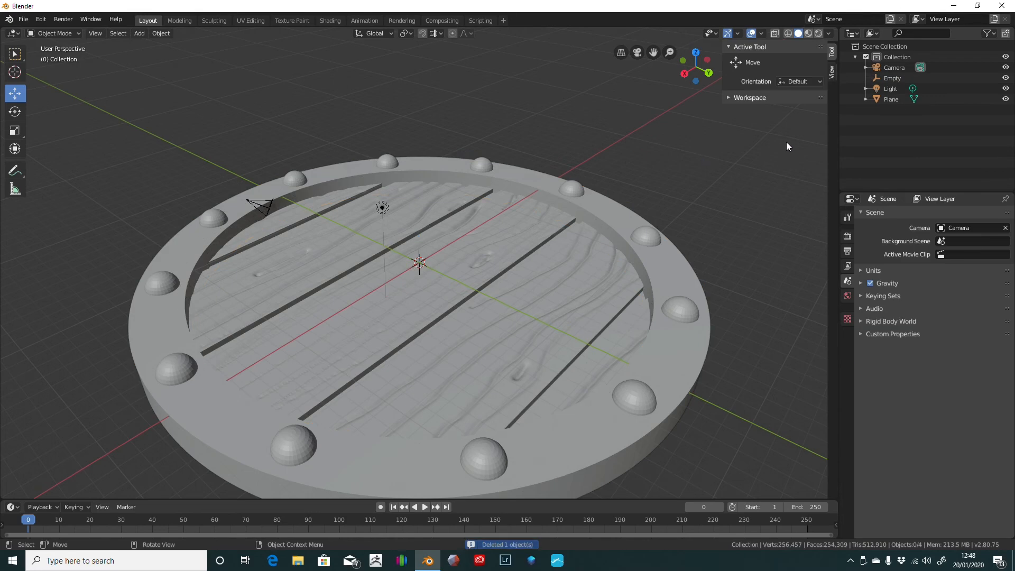
left_click(432, 303)
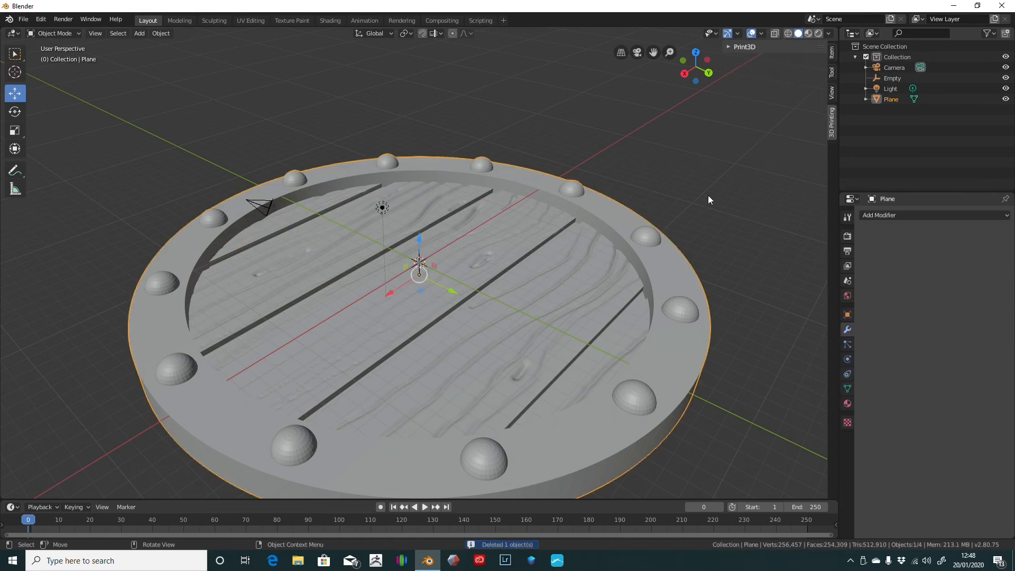
- Reduce the merged shield's polygons with a Decimate modifier in Collapse mode at a ratio of 0.1, and apply it
middle_click_drag(708, 195, 688, 211)
scroll(687, 207, "down", 3)
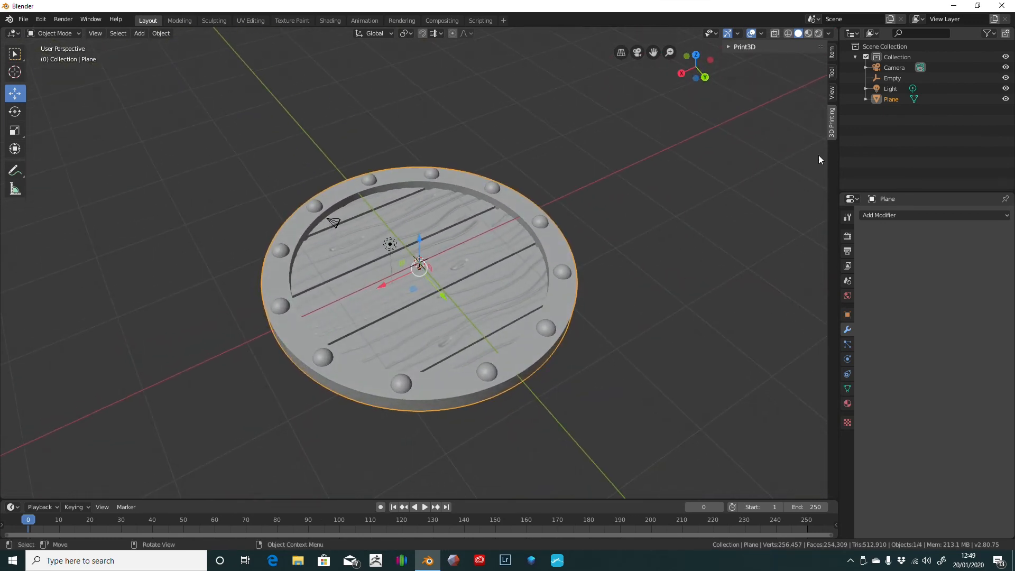
scroll(602, 437, "up", 1)
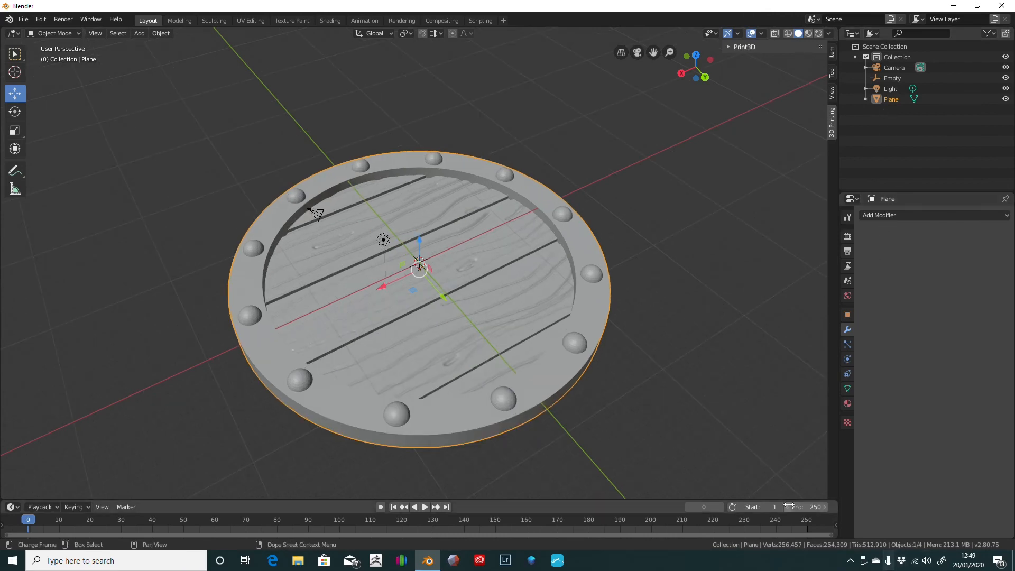
middle_click_drag(661, 302, 691, 275)
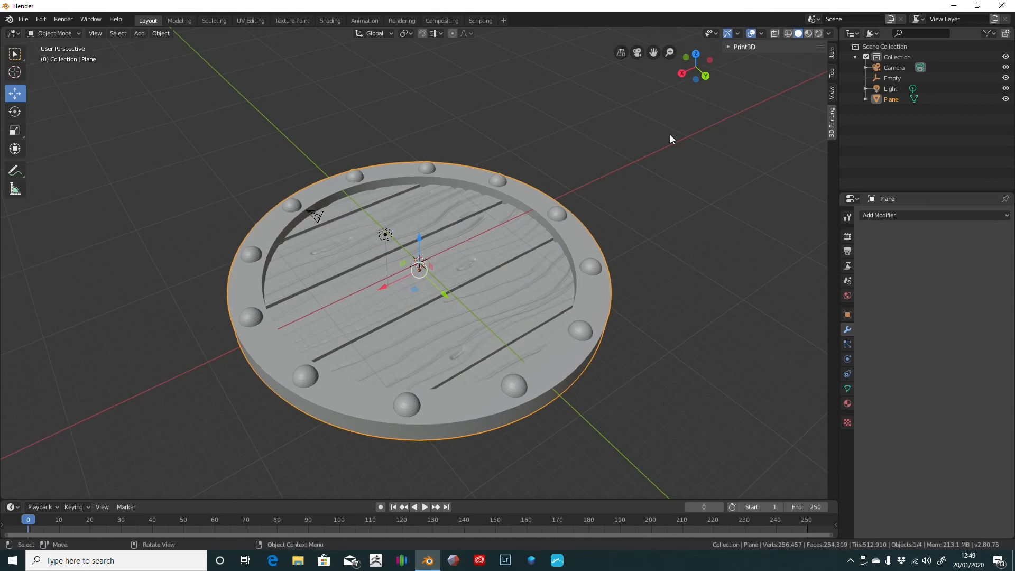
middle_click_drag(670, 138, 687, 144)
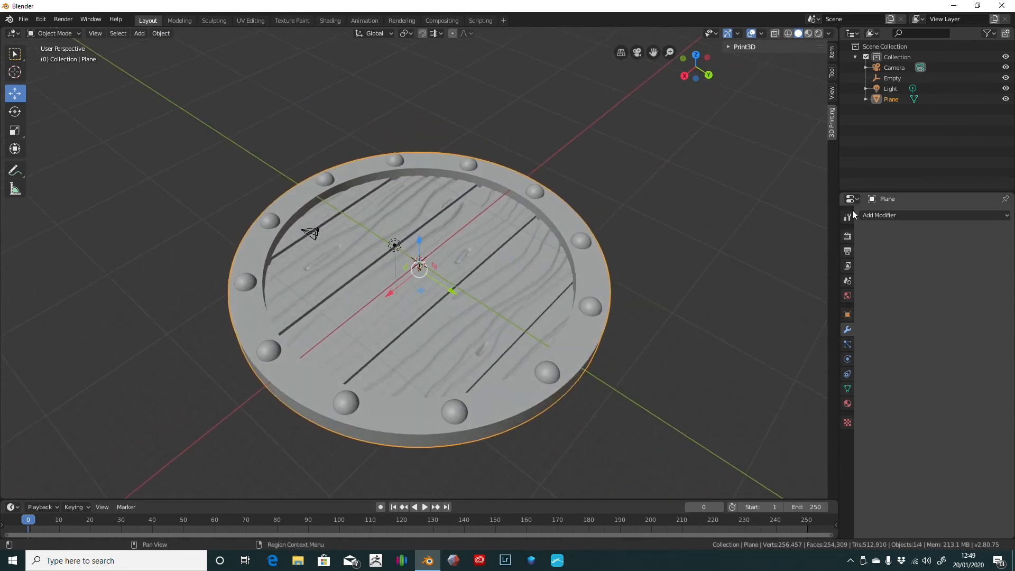
left_click(892, 216)
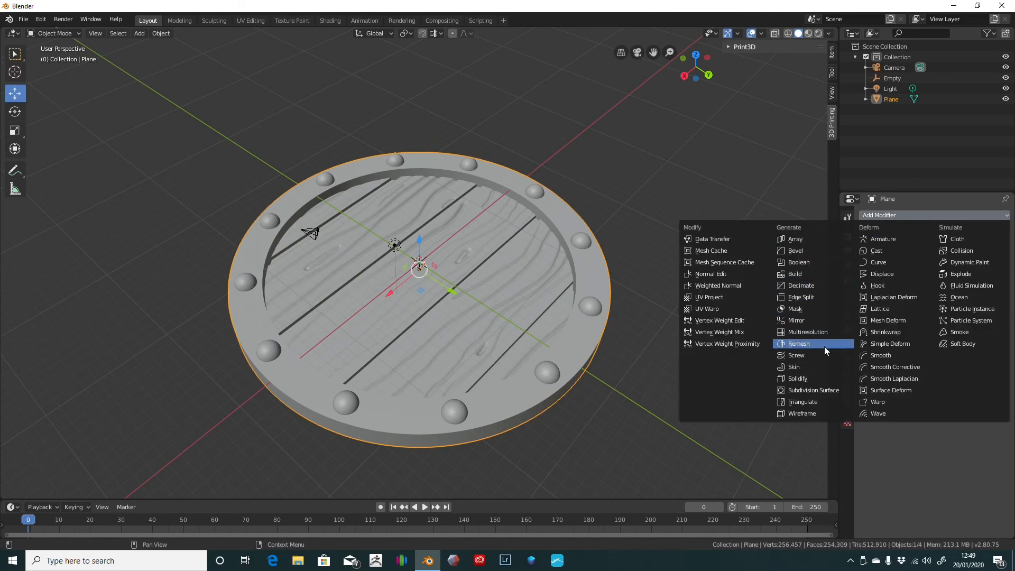
left_click(818, 284)
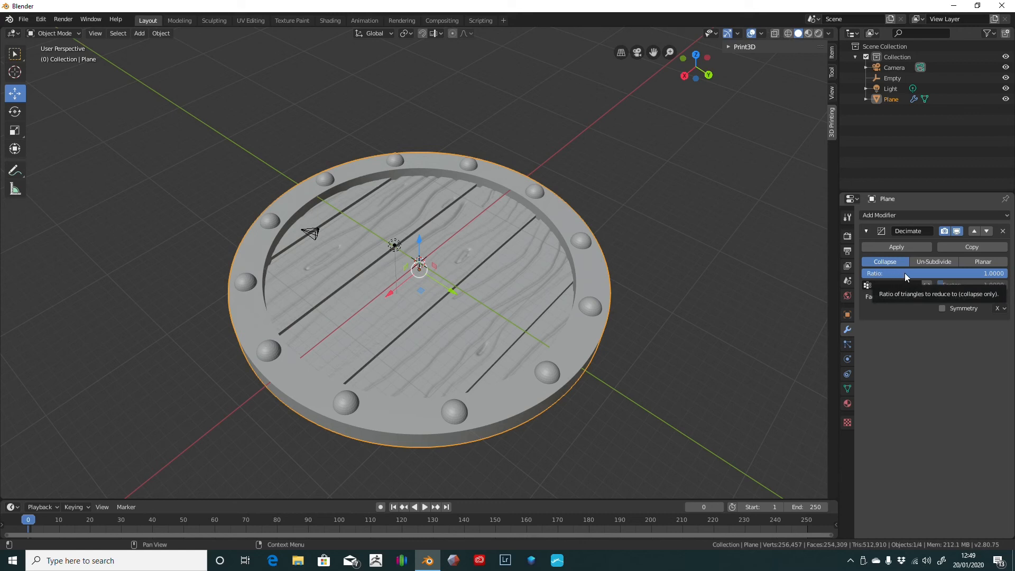
left_click(931, 273)
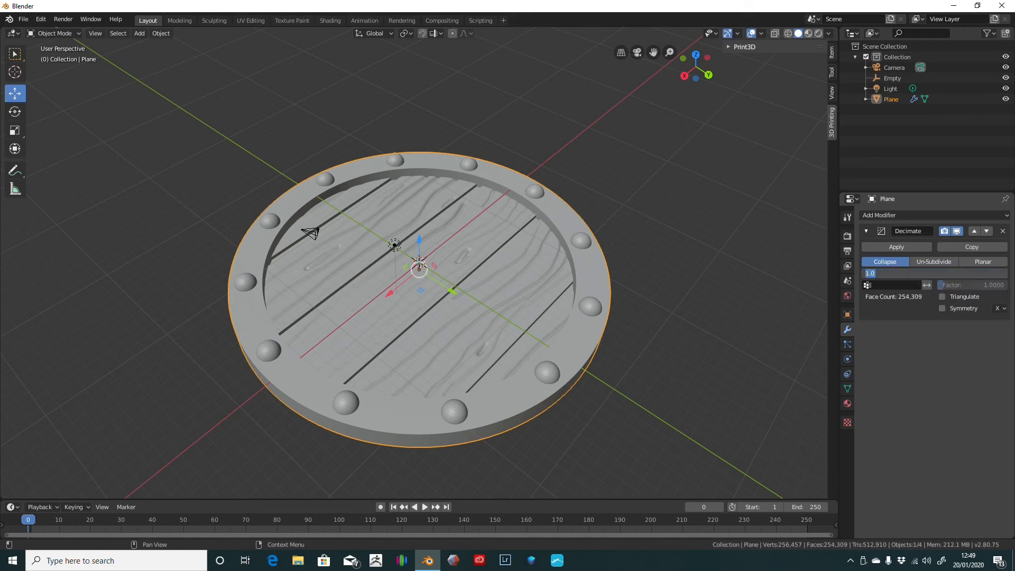
type("0.1")
key("Return")
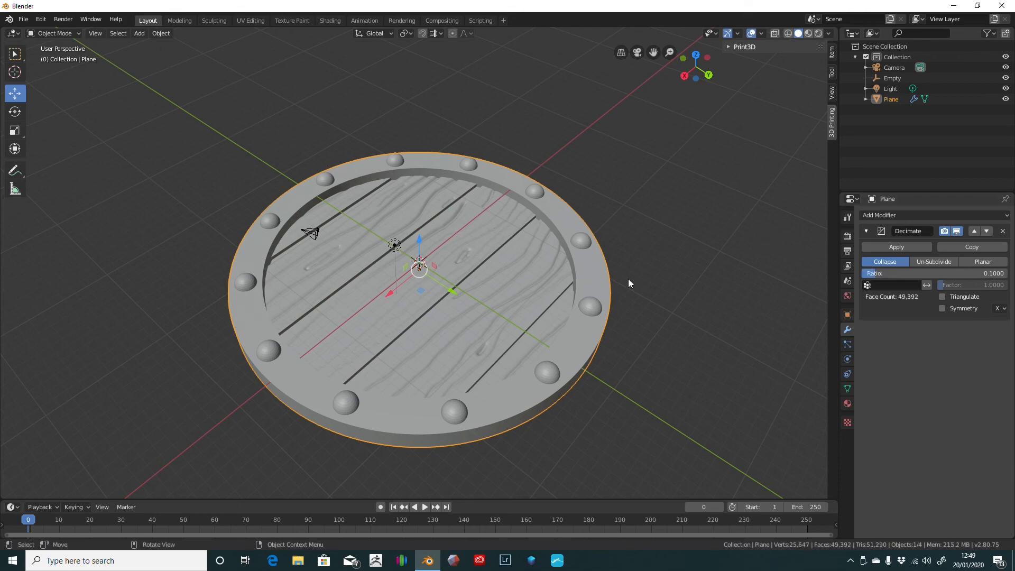
middle_click_drag(766, 263, 730, 243)
scroll(725, 273, "up", 3)
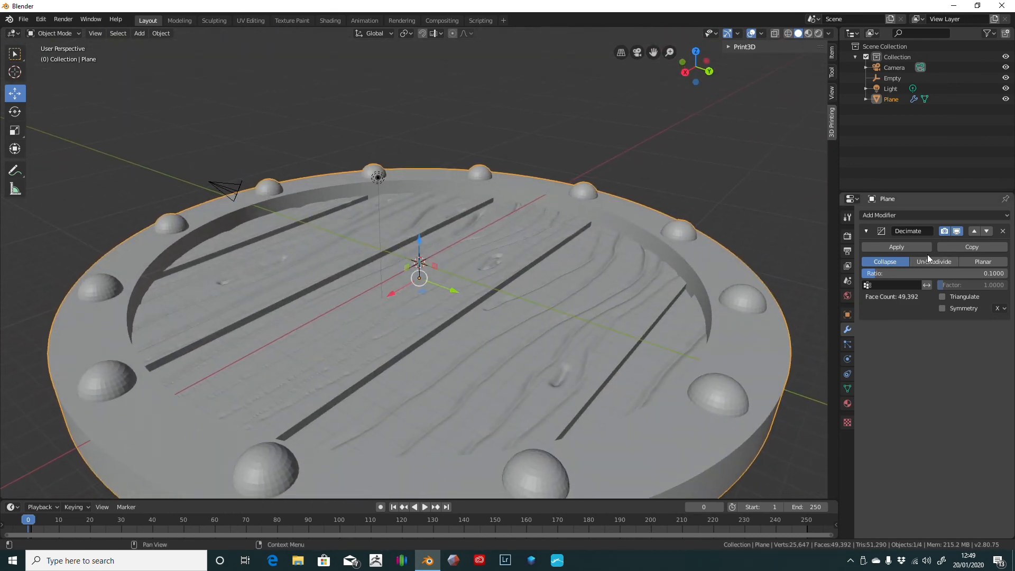
left_click(907, 246)
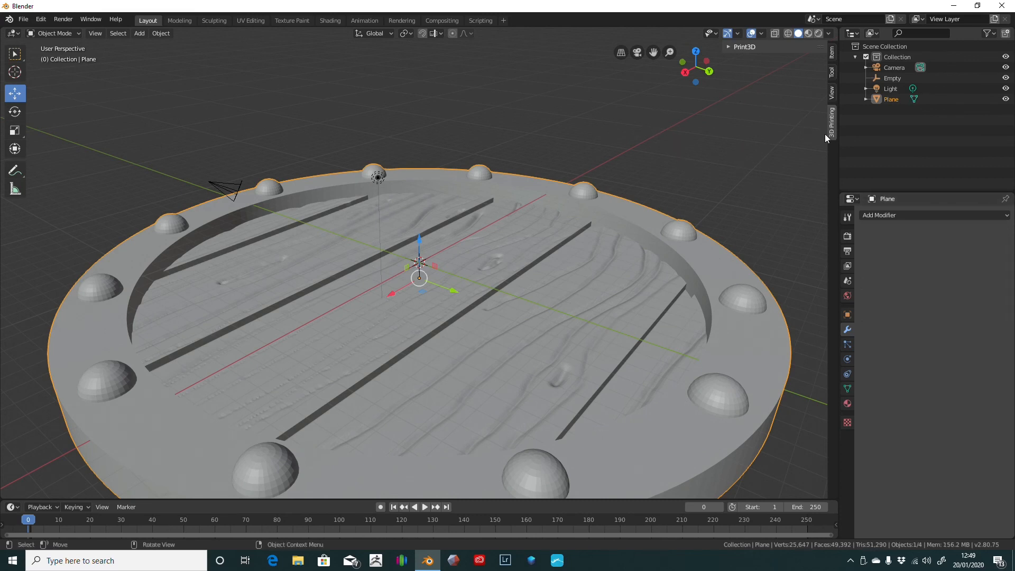
- Clean up the shield's mesh with the Print3D Make Manifold operation, running it twice, and inspect the surface
left_click(746, 47)
left_click(767, 229)
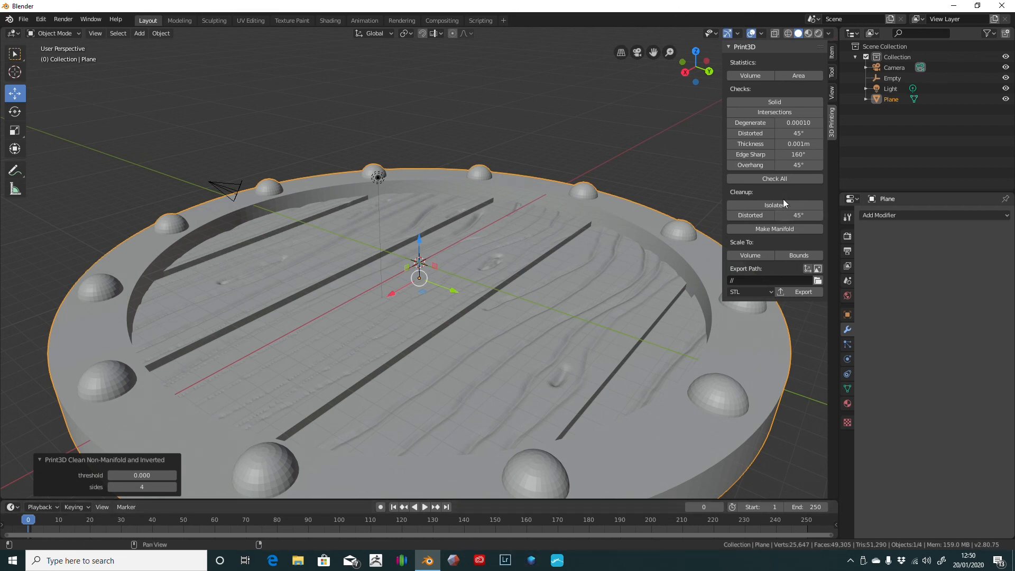
left_click(769, 229)
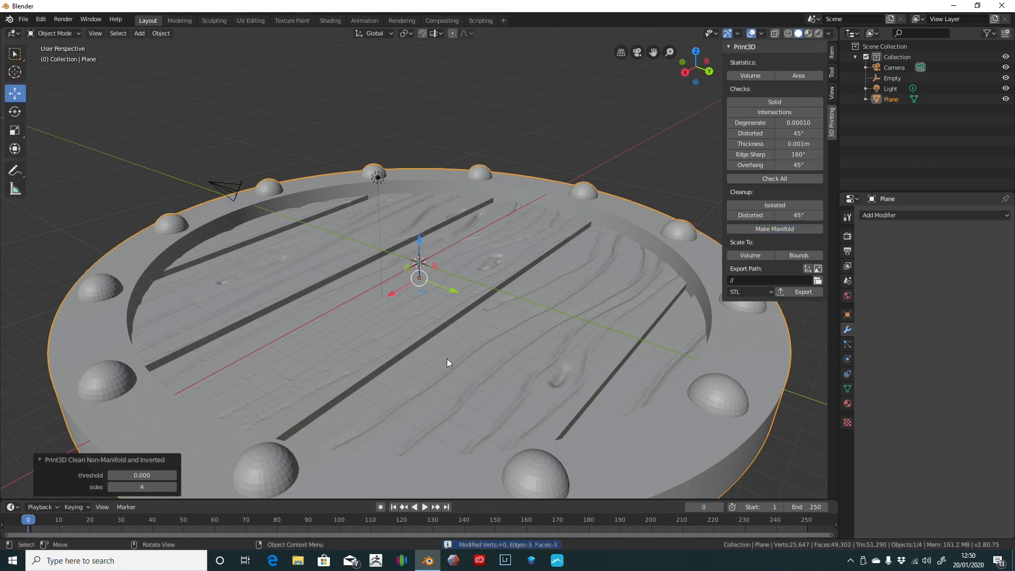
middle_click_drag(647, 133, 542, 97)
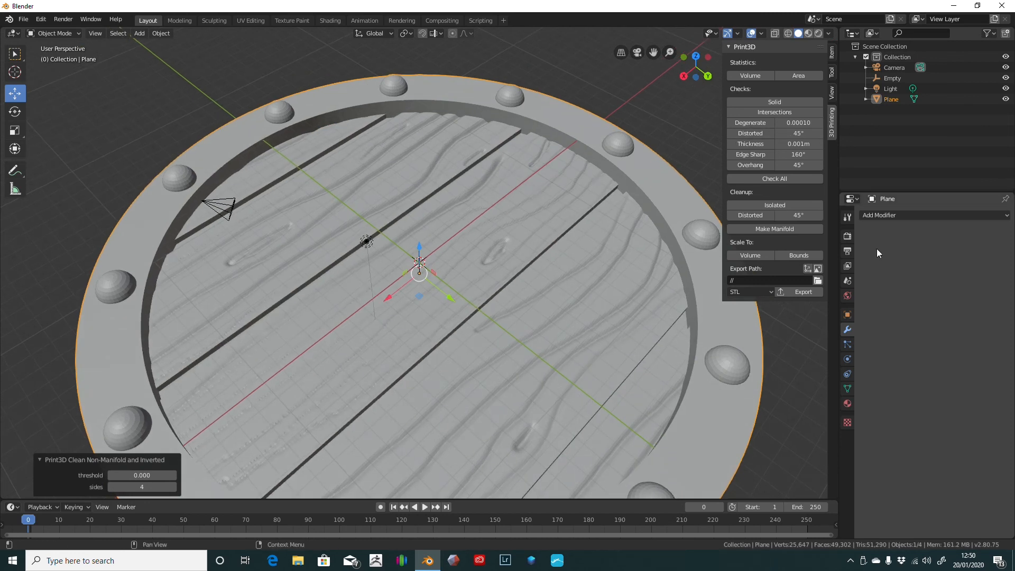
- Run the Print3D Make Manifold cleanup on the shield two more times and check its surface from different angles
left_click(787, 229)
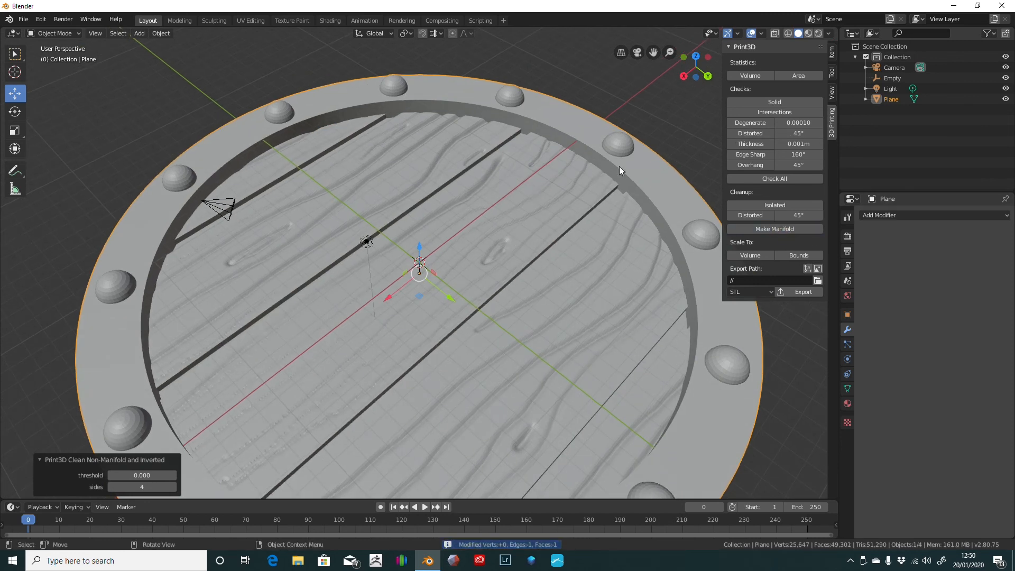
middle_click_drag(525, 52, 588, 496)
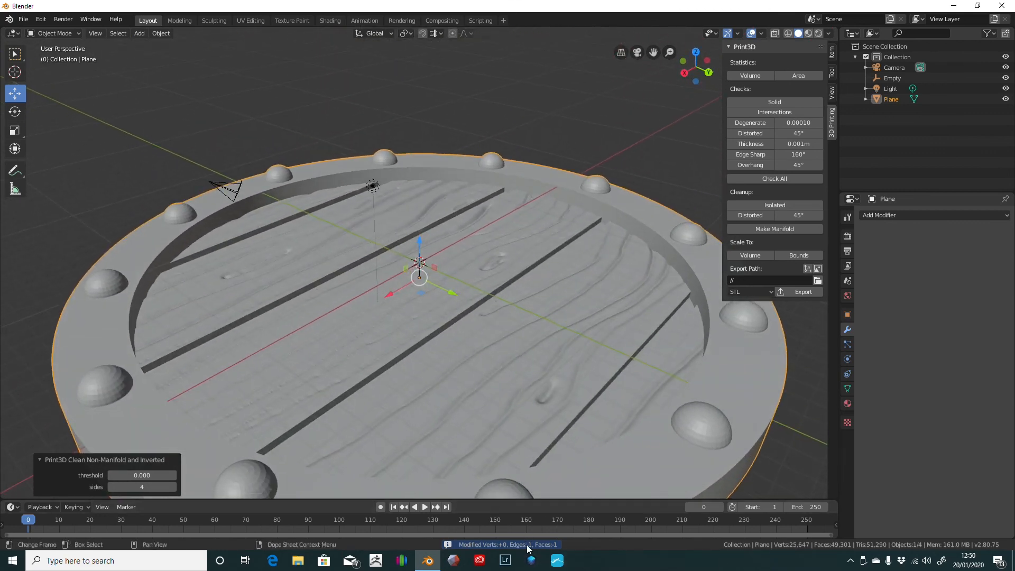
left_click(796, 231)
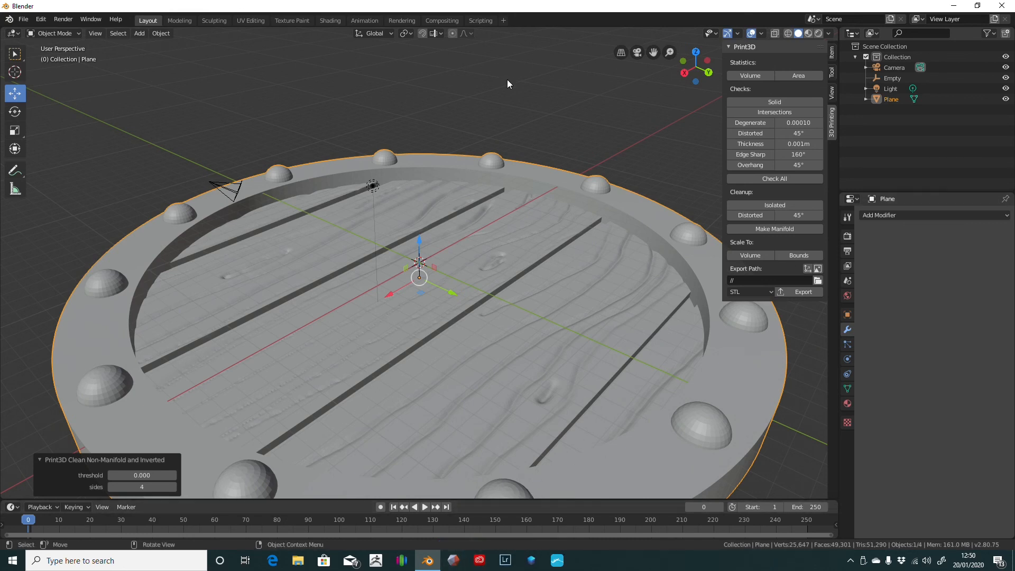
middle_click_drag(506, 84, 495, 192)
left_click(23, 19)
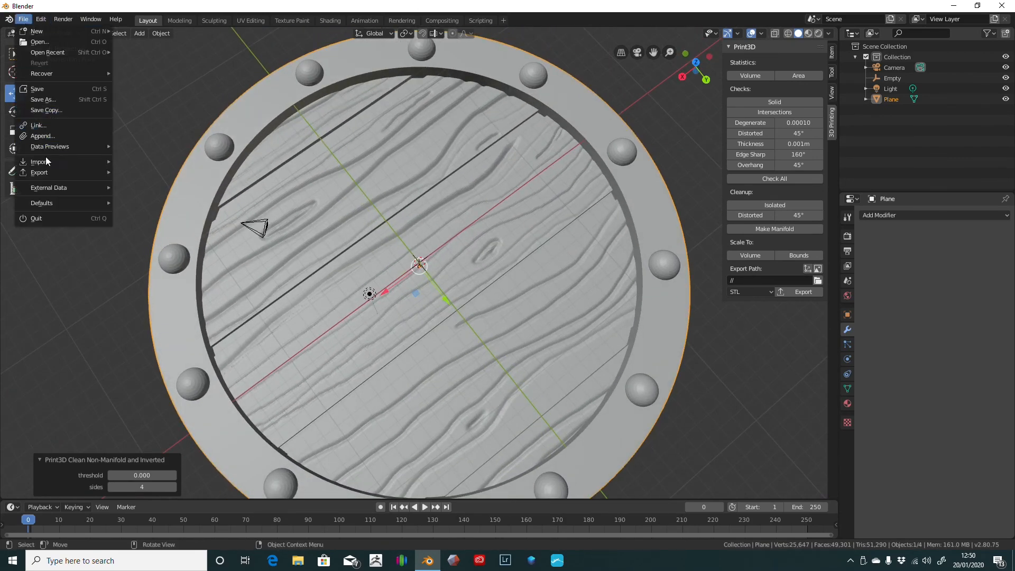
mouse_move(52, 174)
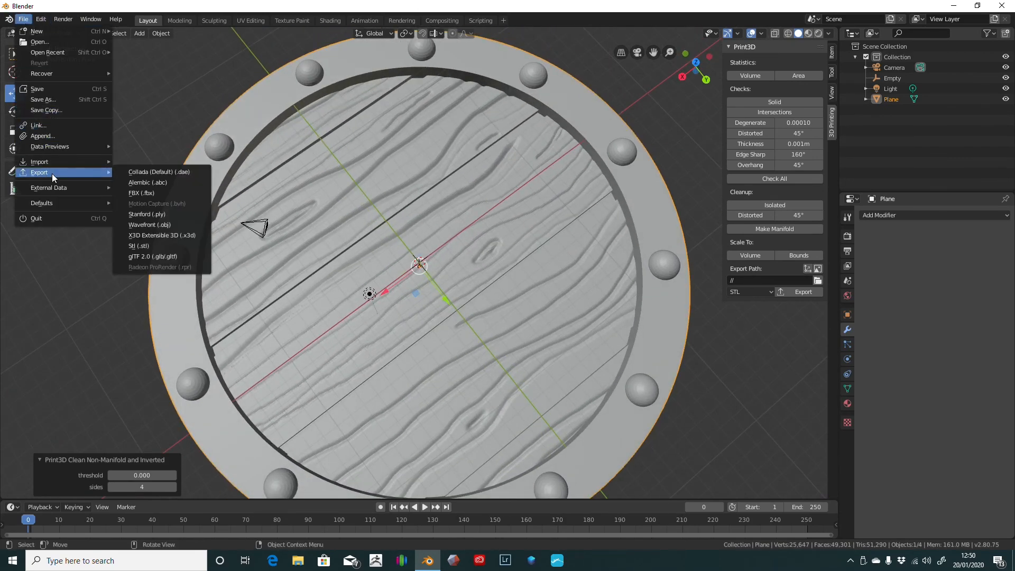
left_click(152, 246)
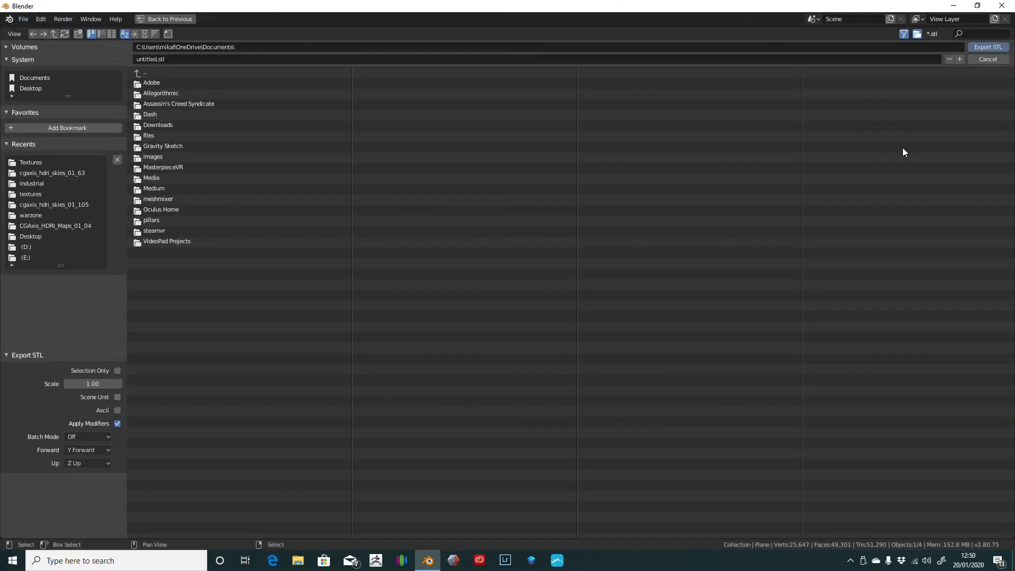
left_click(987, 60)
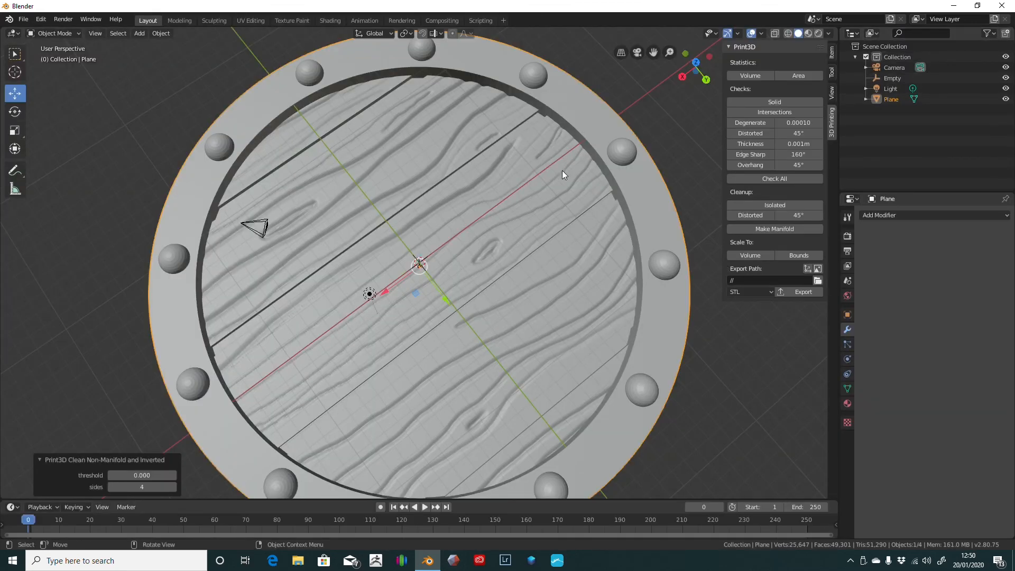
- Show the shield in rendered shading and give it a new material with the base color darkened to mid grey
mouse_move(563, 171)
middle_mouse_down()
mouse_move(605, 139)
mouse_move(586, 140)
middle_mouse_up()
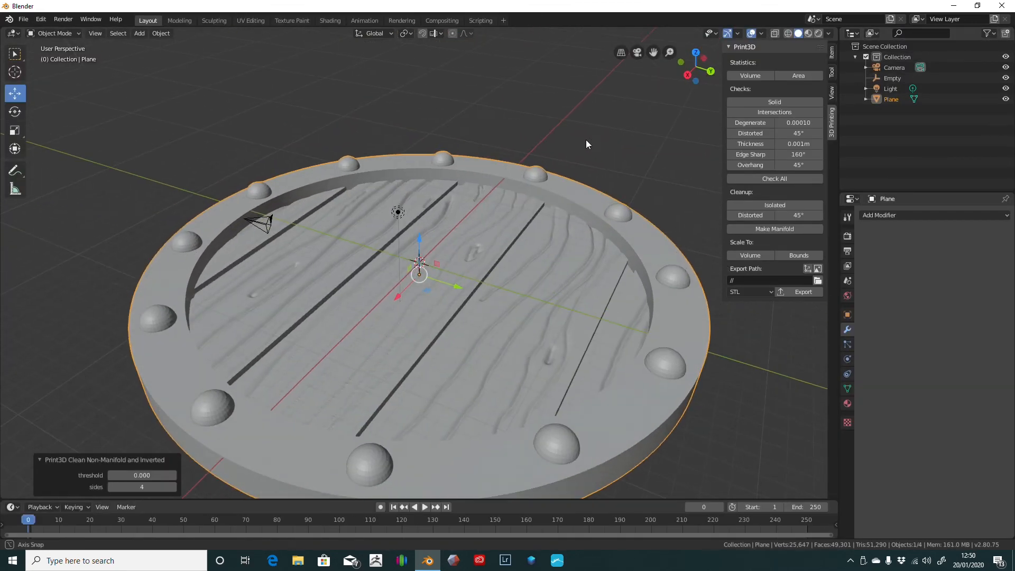
left_click(819, 32)
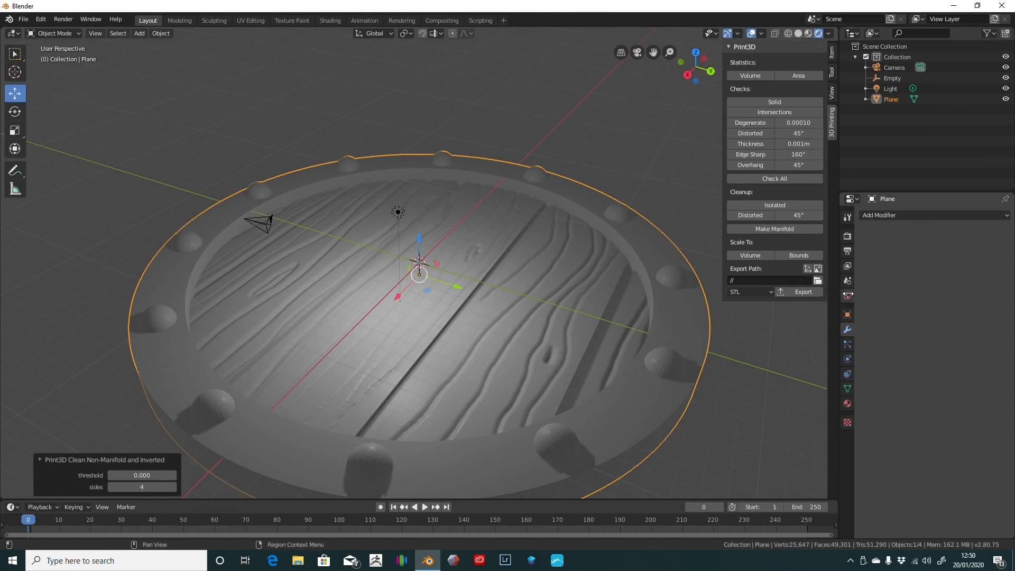
left_click(848, 404)
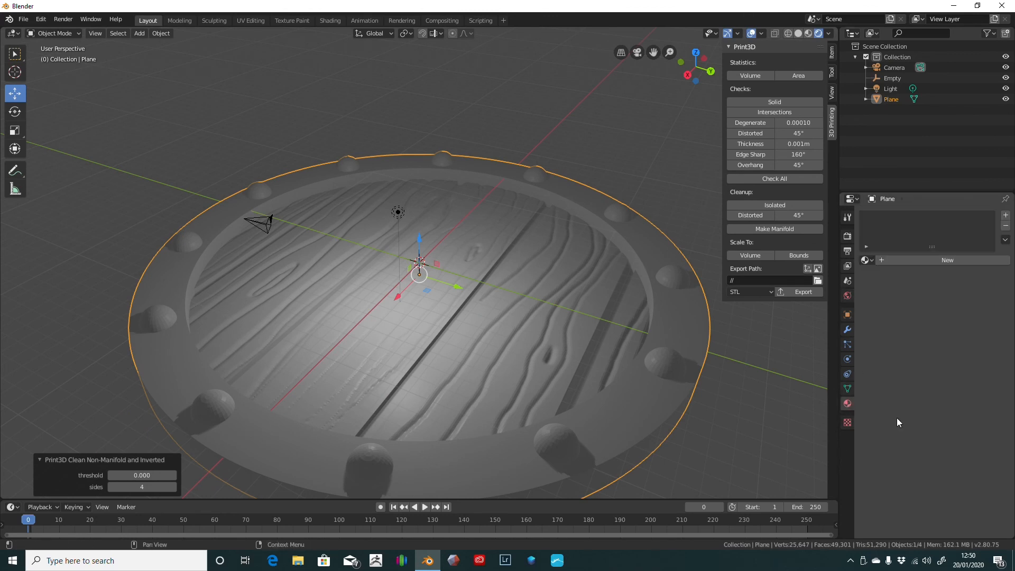
left_click(884, 260)
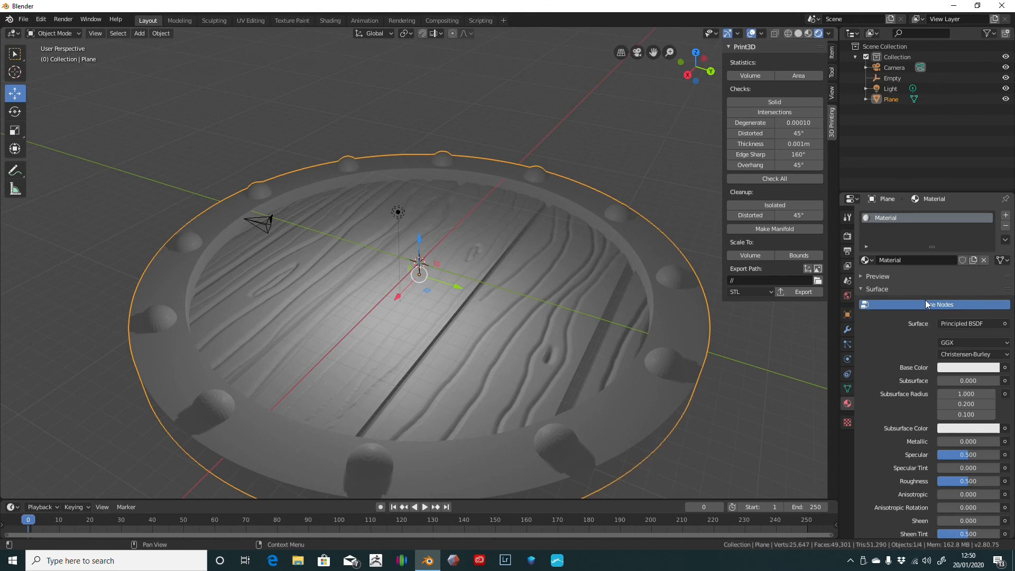
left_click(991, 370)
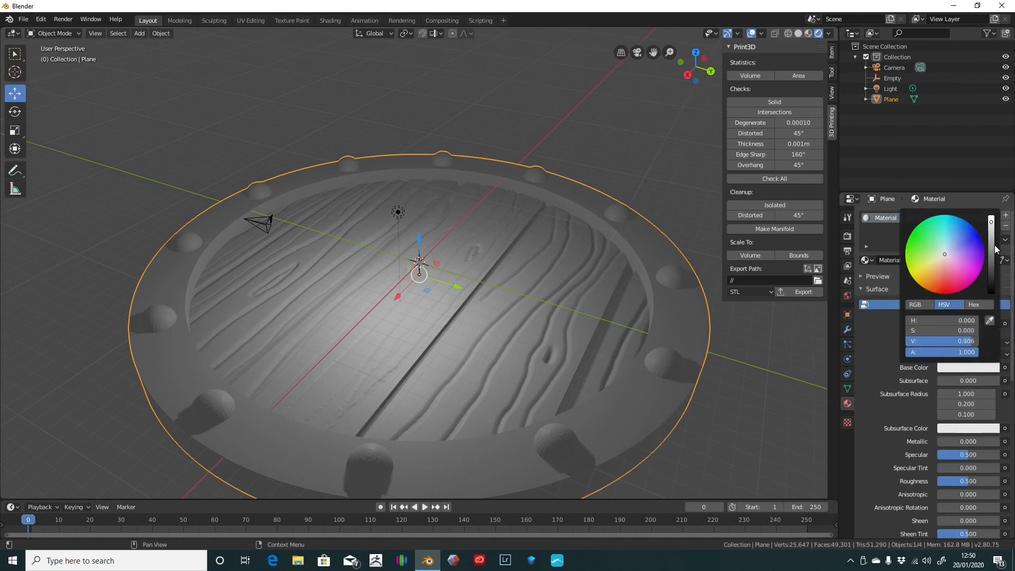
left_click_drag(992, 249, 992, 263)
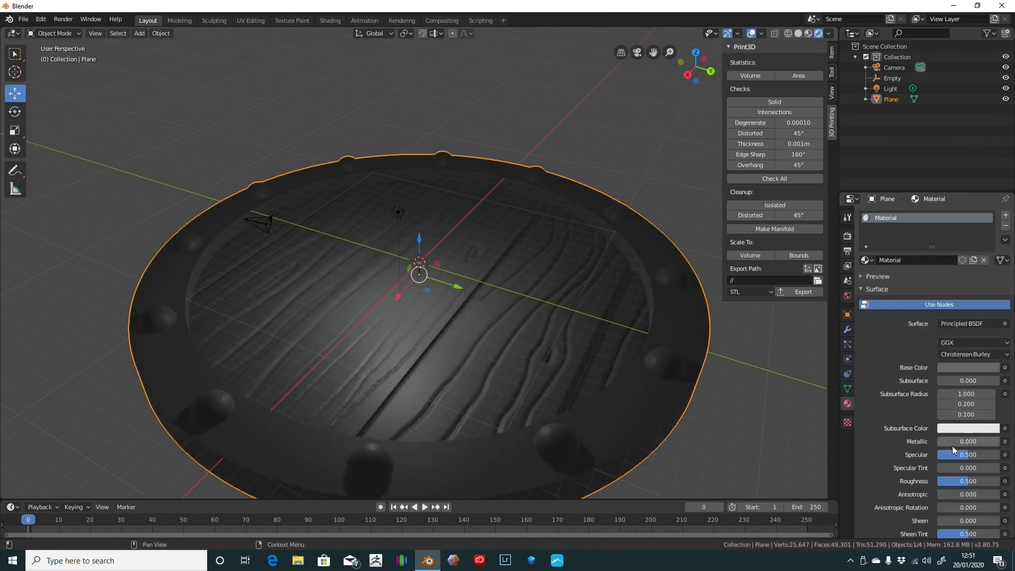
- Set the shield material's Metallic to 1.000 and its Roughness to about 0.167
left_click_drag(940, 441, 994, 442)
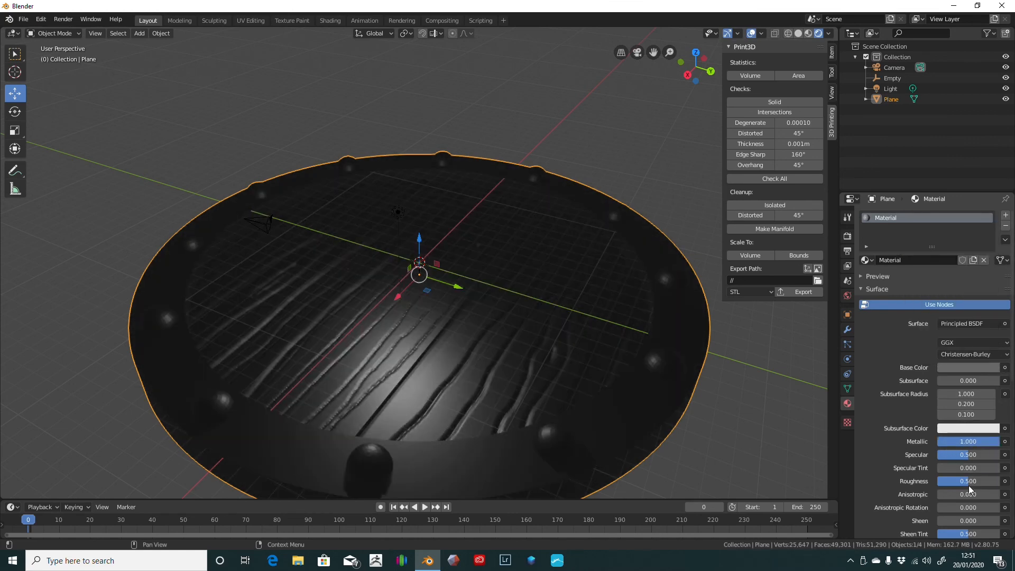
left_click_drag(974, 482, 953, 482)
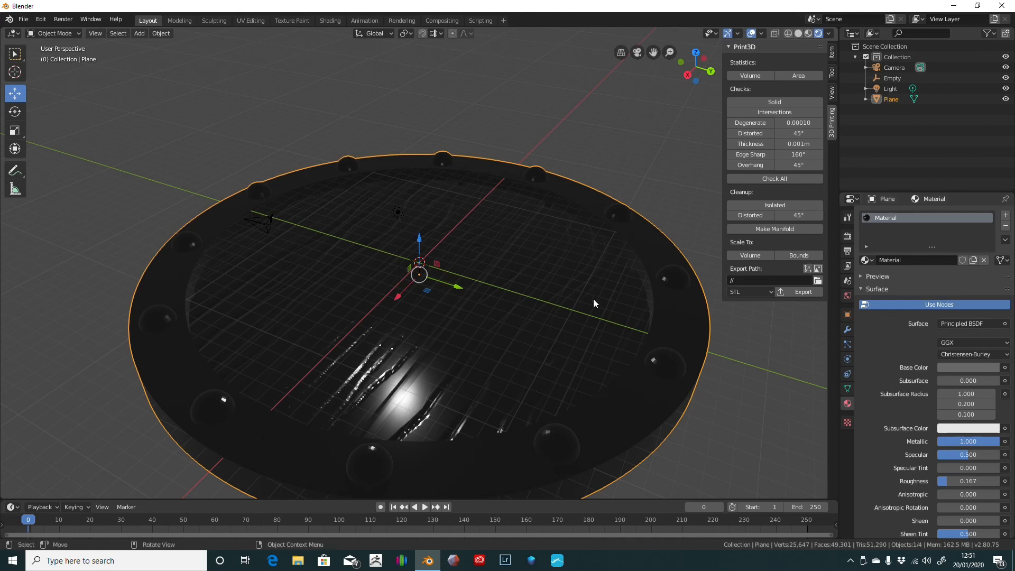
middle_click_drag(594, 300, 596, 276)
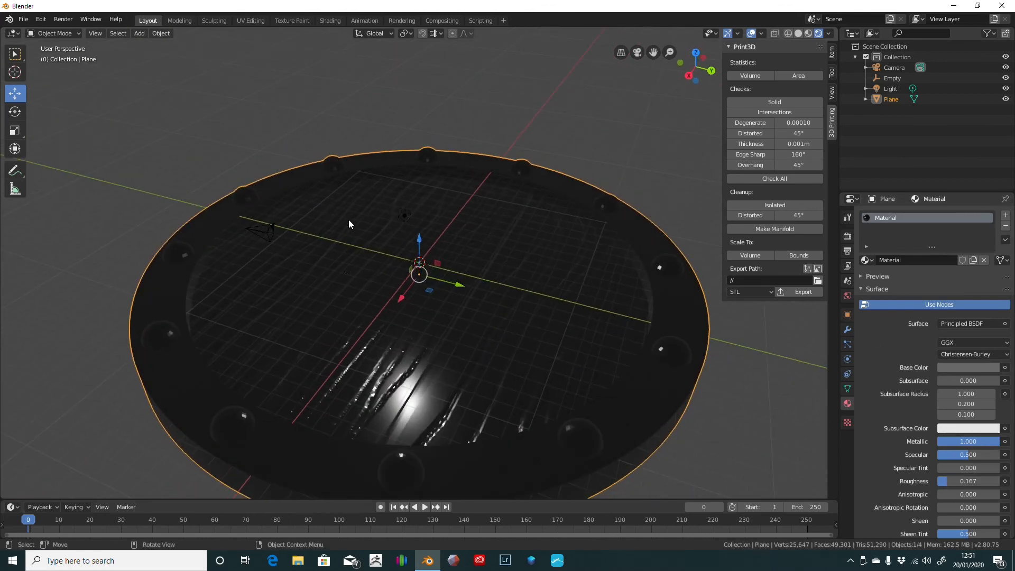
- Raise the scene's light straight up above the shield to a Z location of about 28.8 m
left_click(405, 217)
left_click_drag(405, 176, 404, 84)
scroll(496, 222, "down", 4)
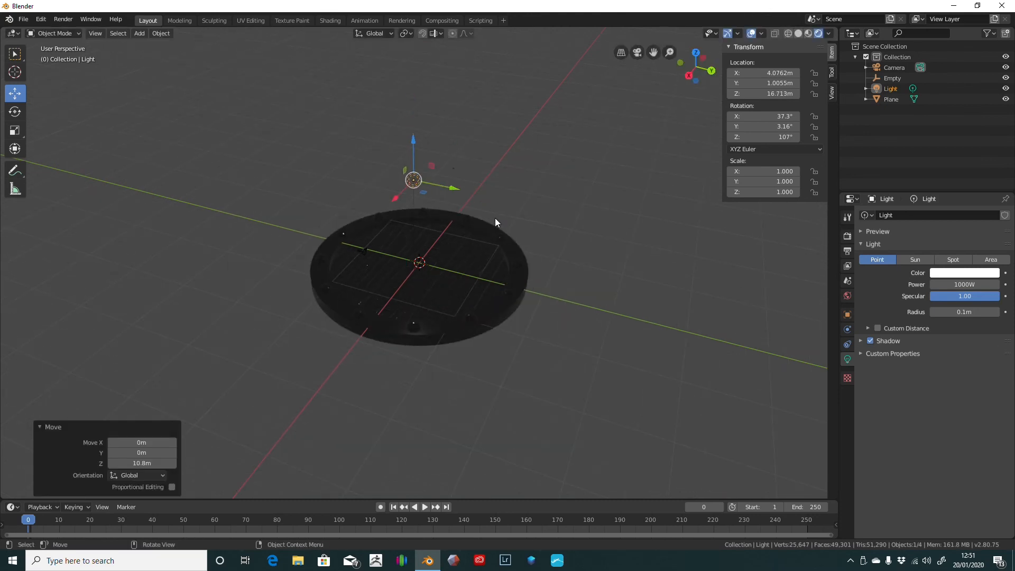
left_click_drag(411, 138, 412, 51)
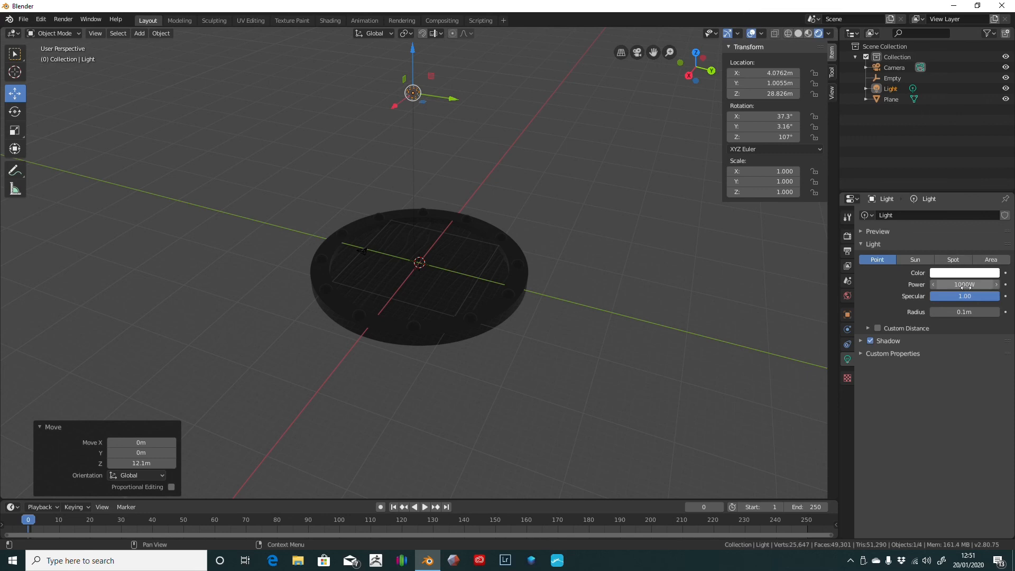
- Change the raised light to a Sun light and inspect the lit metallic shield from above
left_click(914, 259)
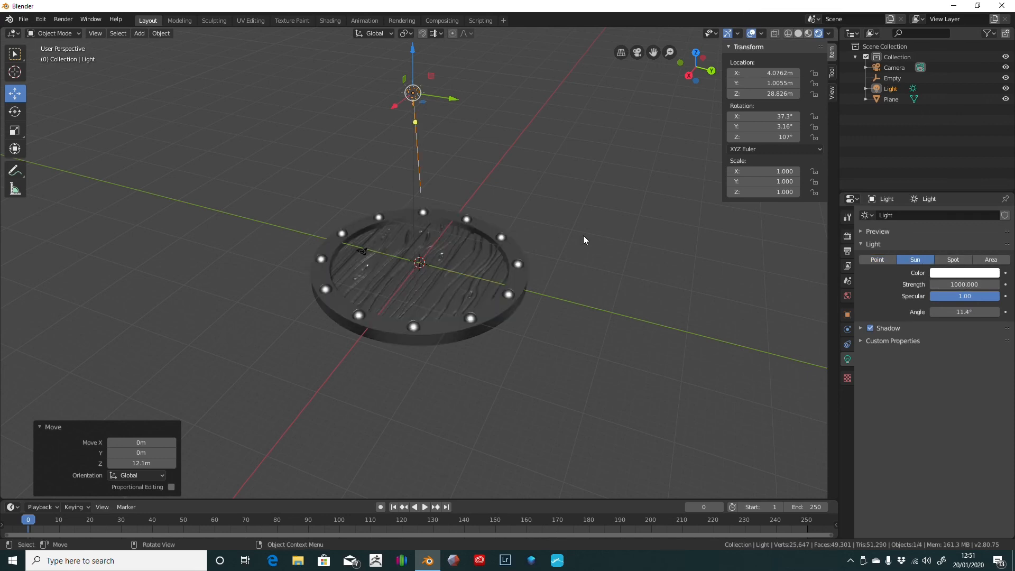
middle_click_drag(590, 209, 525, 262)
scroll(557, 254, "up", 4)
scroll(558, 254, "down", 1)
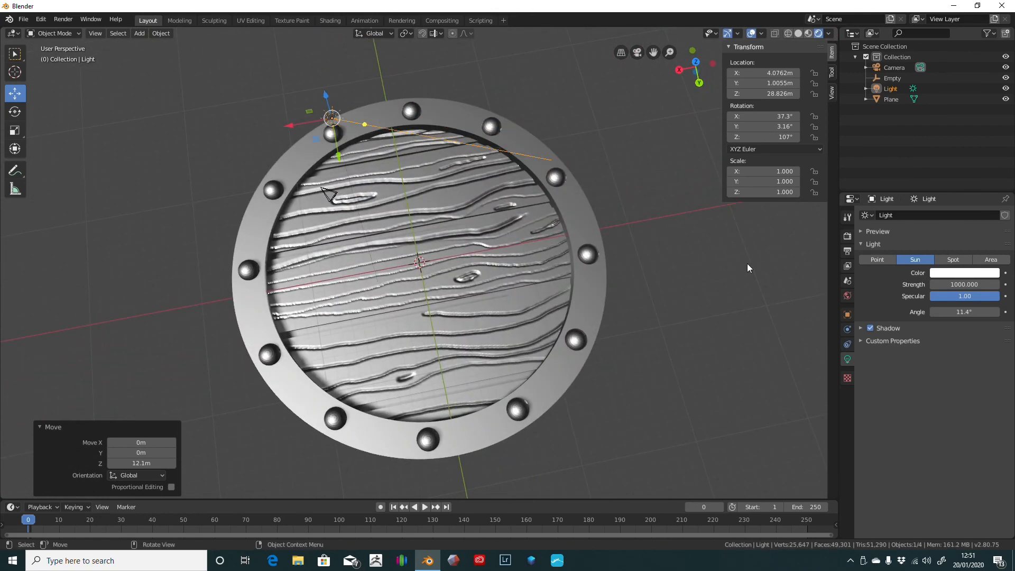